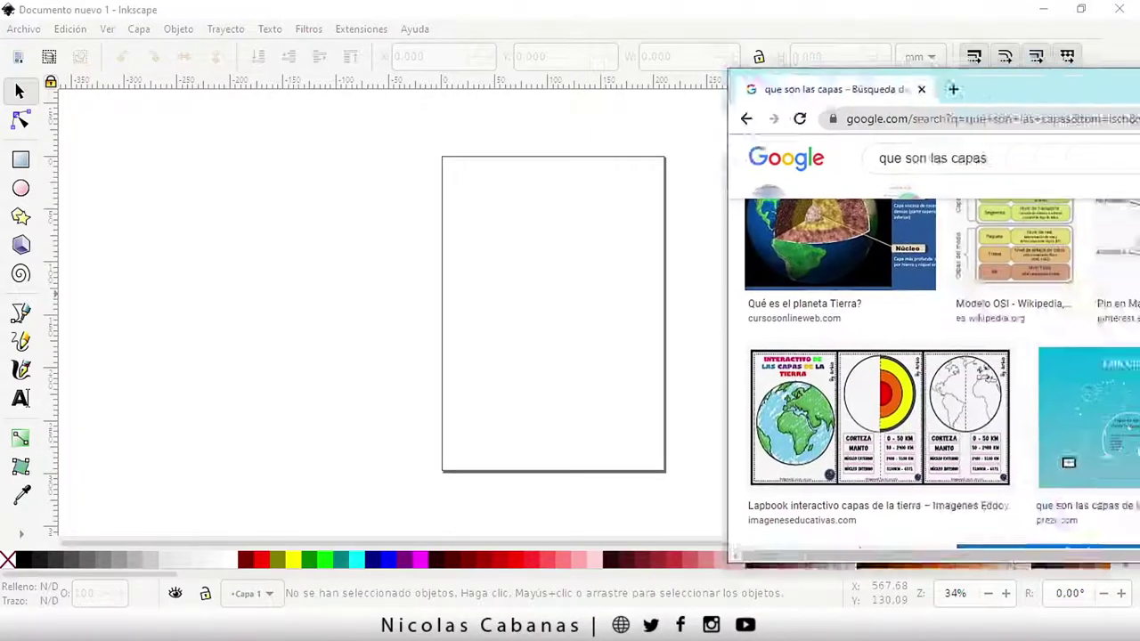
Scroll through the browser's search results after moving the results window to screen centre.
scroll(570, 356, down, 5)
scroll(570, 356, down, 5)
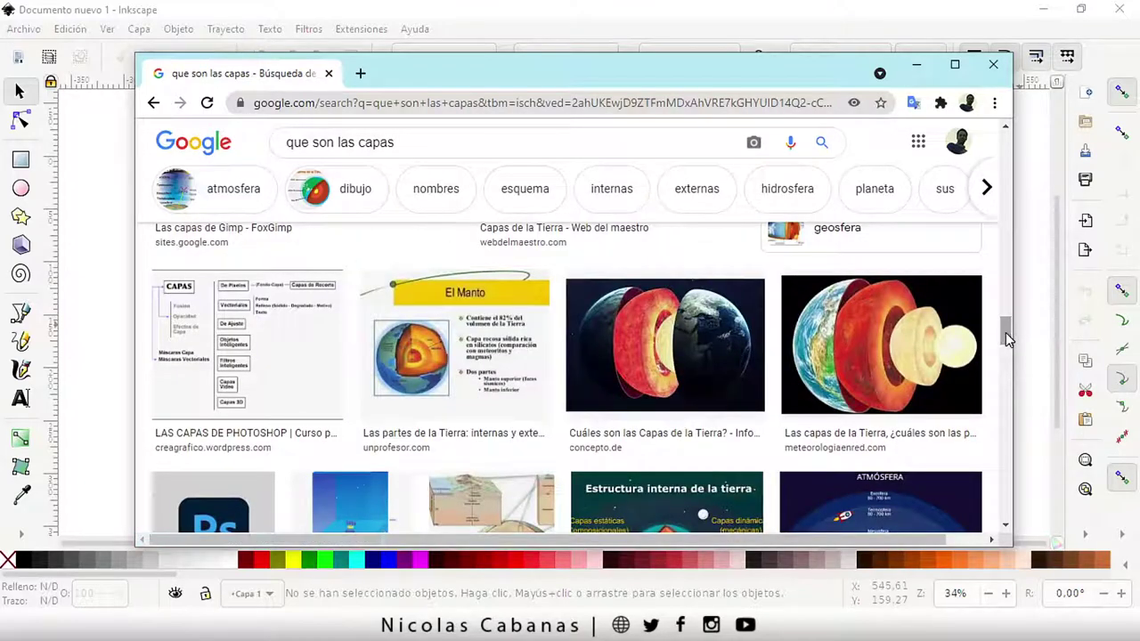
drag(1006, 332, 1006, 143)
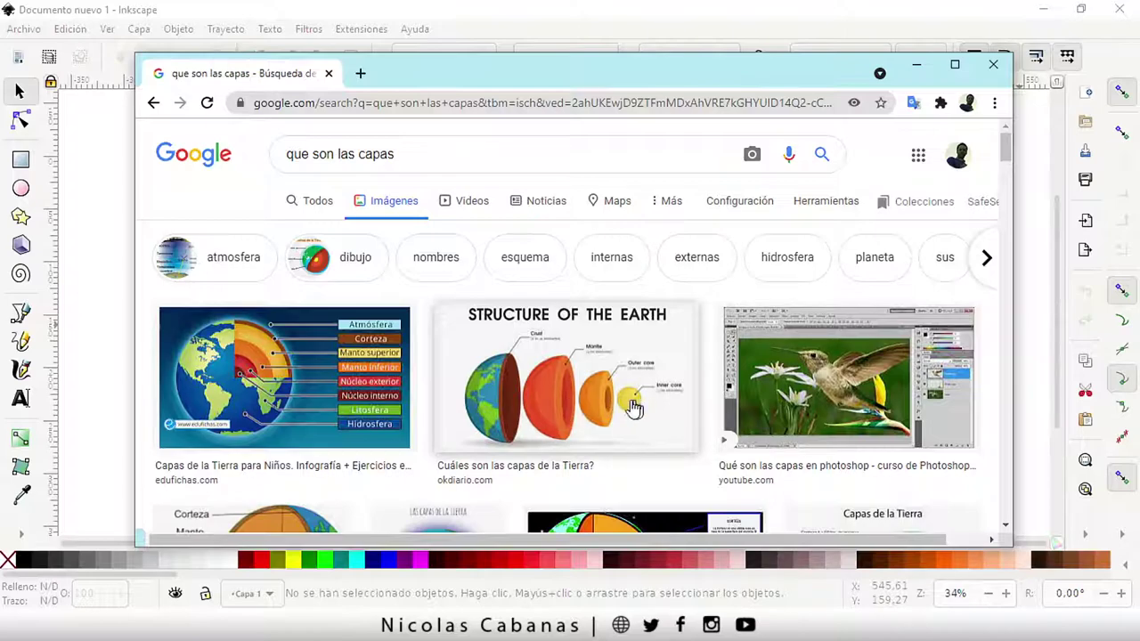
scroll(623, 406, down, 1)
scroll(622, 406, down, 1)
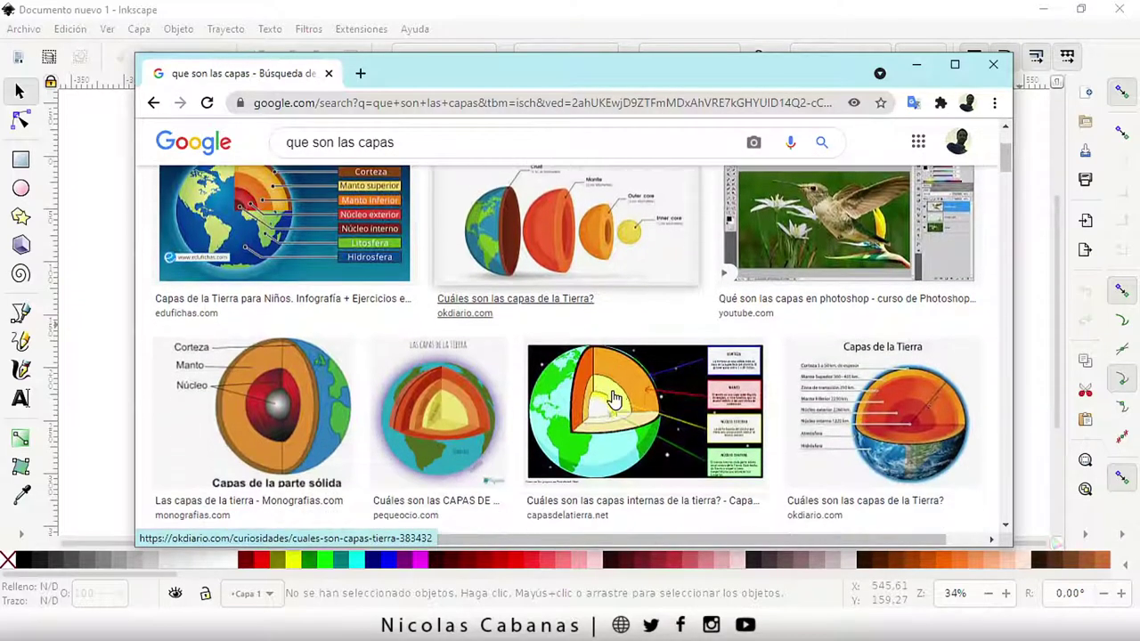
scroll(611, 394, down, 1)
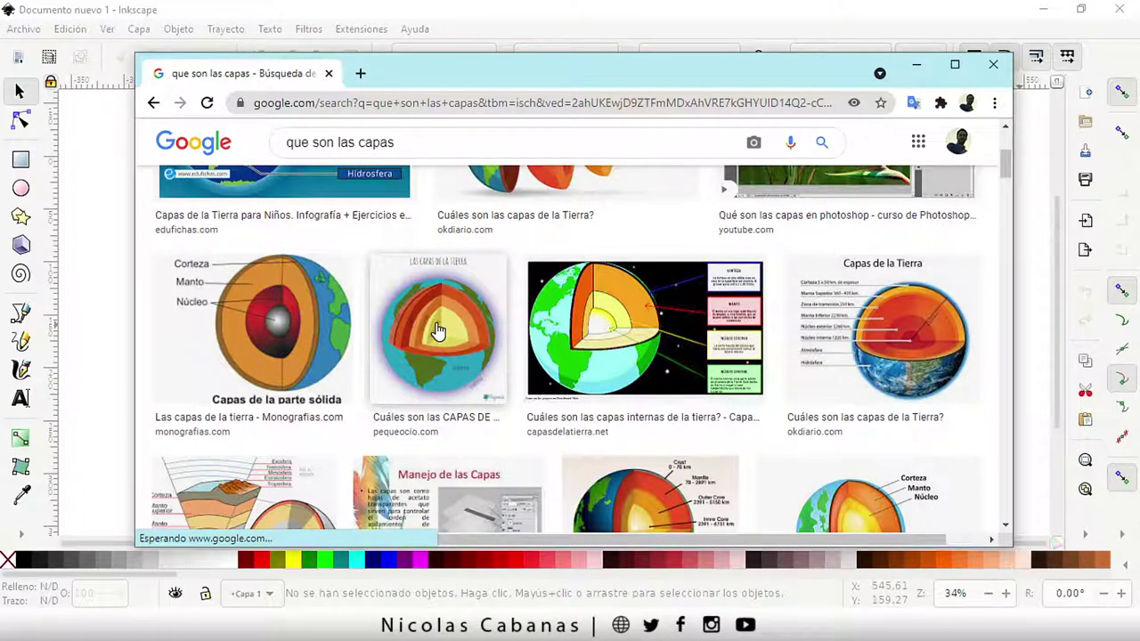
scroll(438, 330, down, 1)
scroll(445, 334, down, 1)
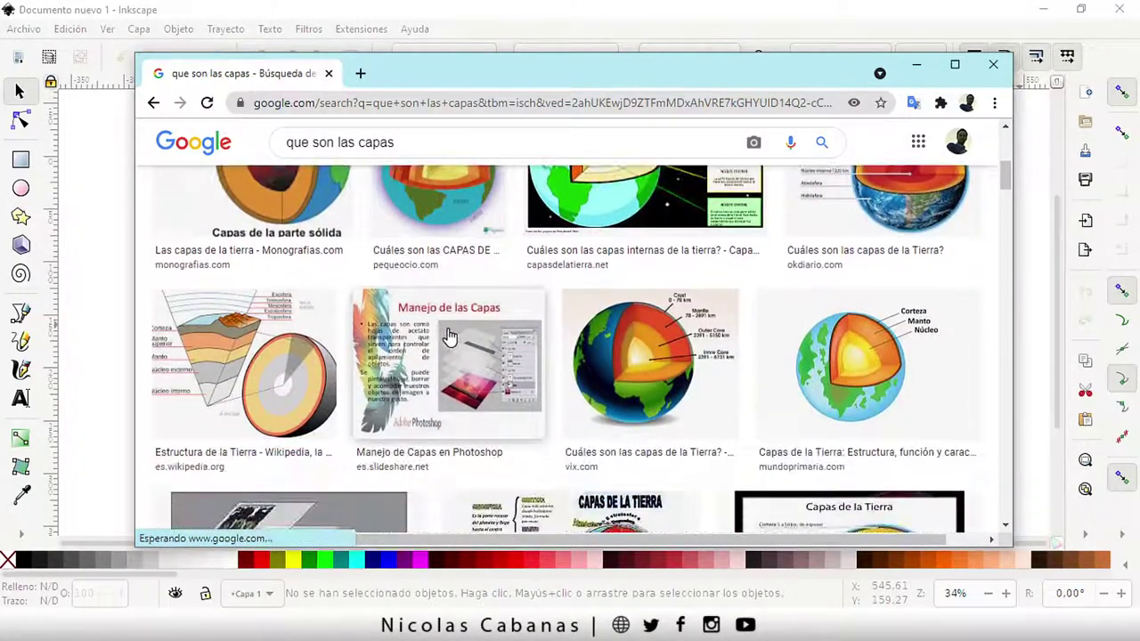
scroll(451, 336, down, 1)
scroll(459, 357, down, 1)
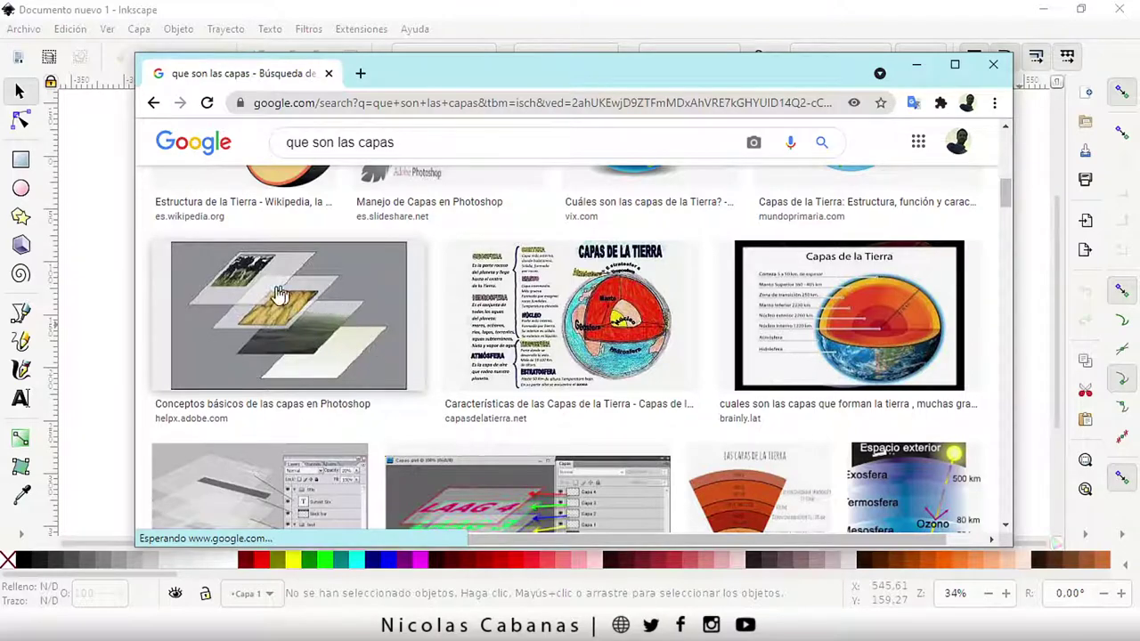
scroll(445, 356, up, 3)
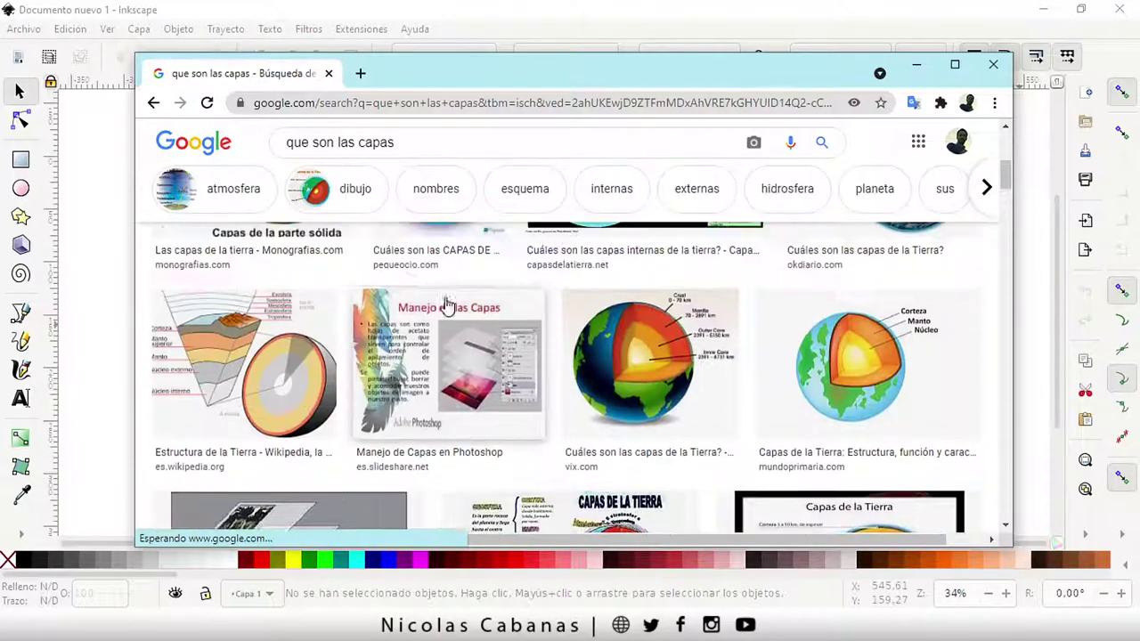
scroll(423, 319, up, 2)
scroll(463, 356, down, 2)
scroll(499, 386, down, 3)
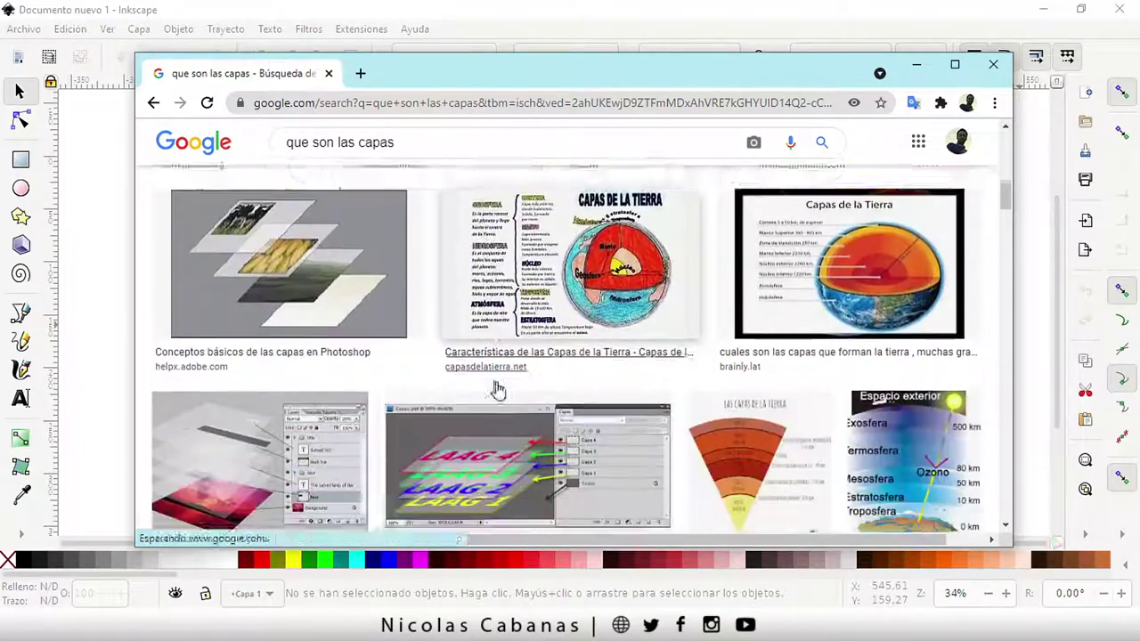
scroll(580, 408, down, 1)
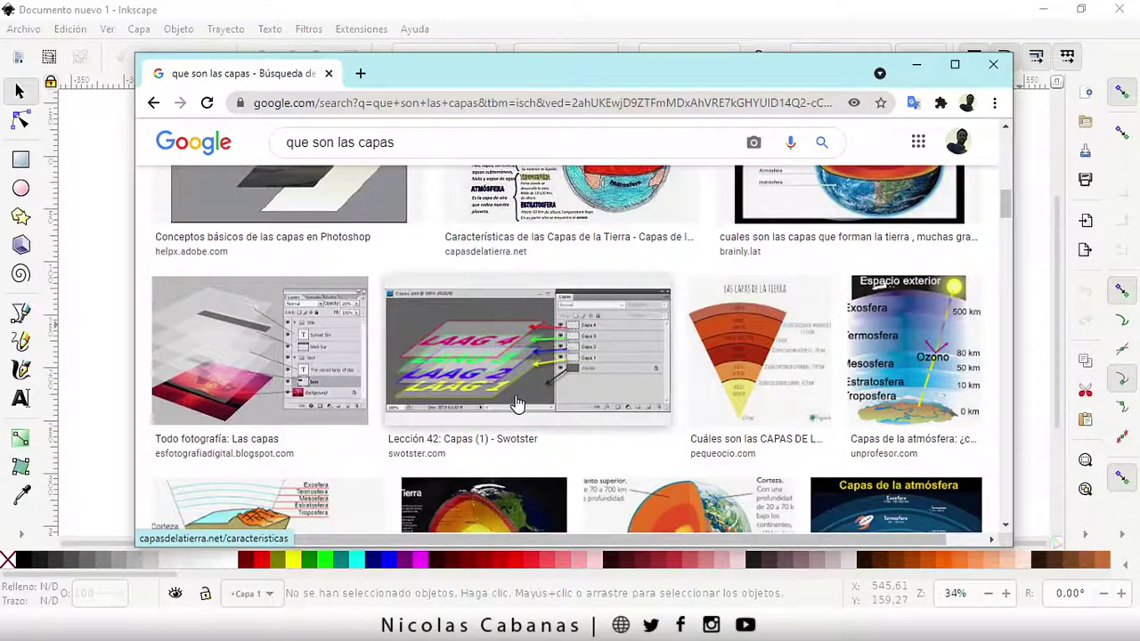
scroll(518, 397, down, 1)
scroll(535, 374, down, 1)
scroll(580, 330, down, 2)
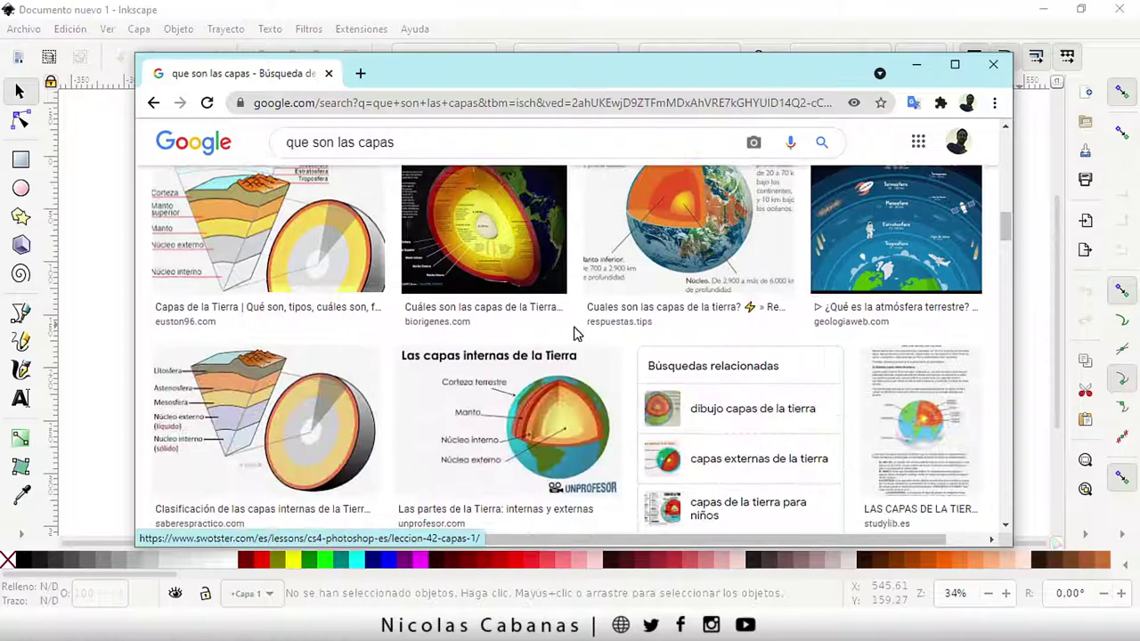
scroll(577, 337, down, 2)
scroll(575, 338, down, 1)
scroll(565, 364, down, 2)
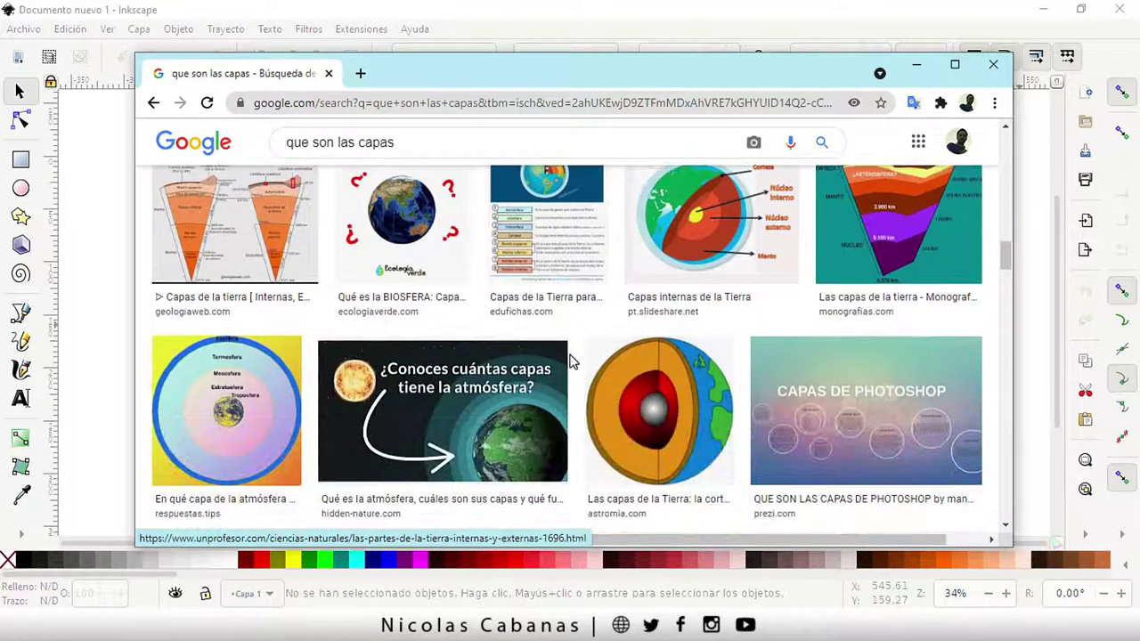
scroll(570, 361, down, 1)
scroll(571, 366, up, 2)
scroll(571, 367, up, 2)
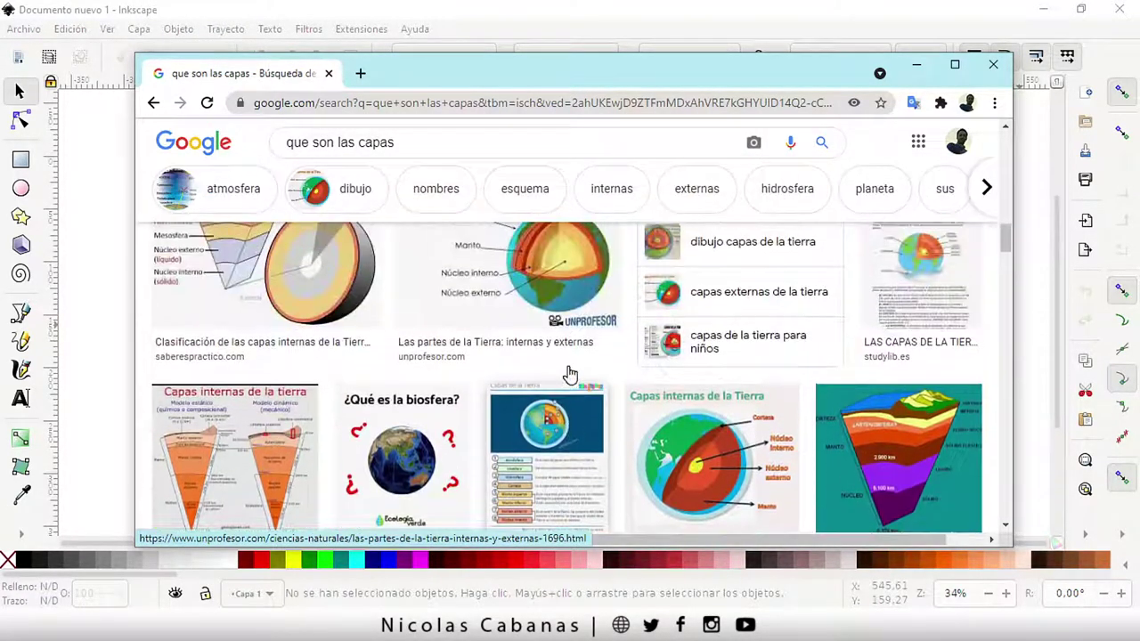
scroll(575, 356, up, 2)
Back in Inkscape, show the Capas panel via the overflow menu and begin adding a layer.
click(917, 64)
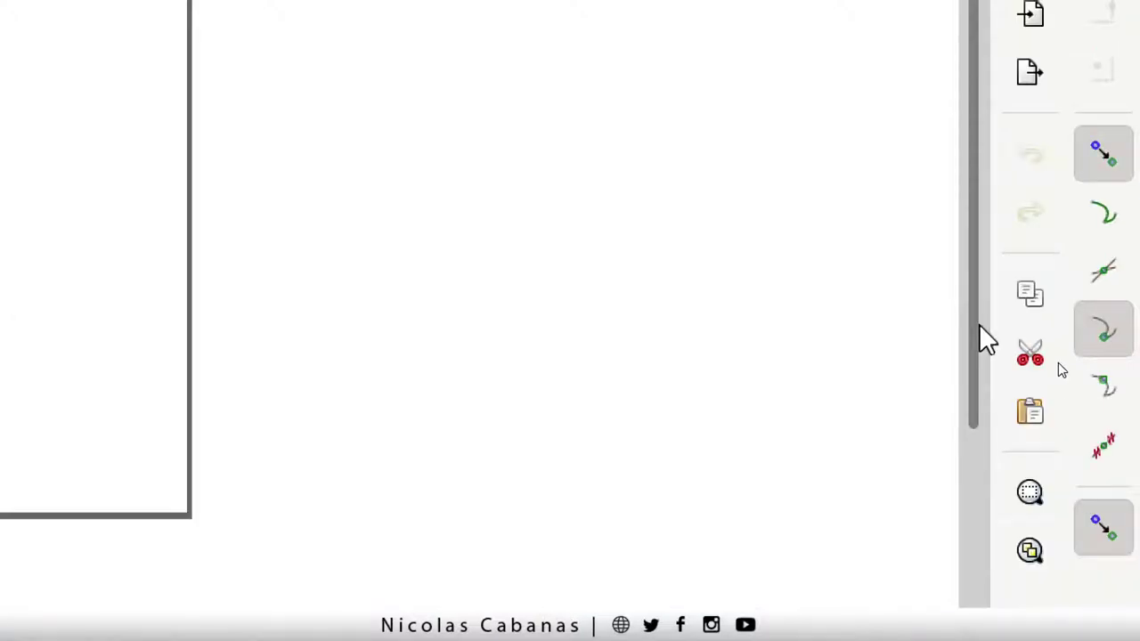
click(1030, 450)
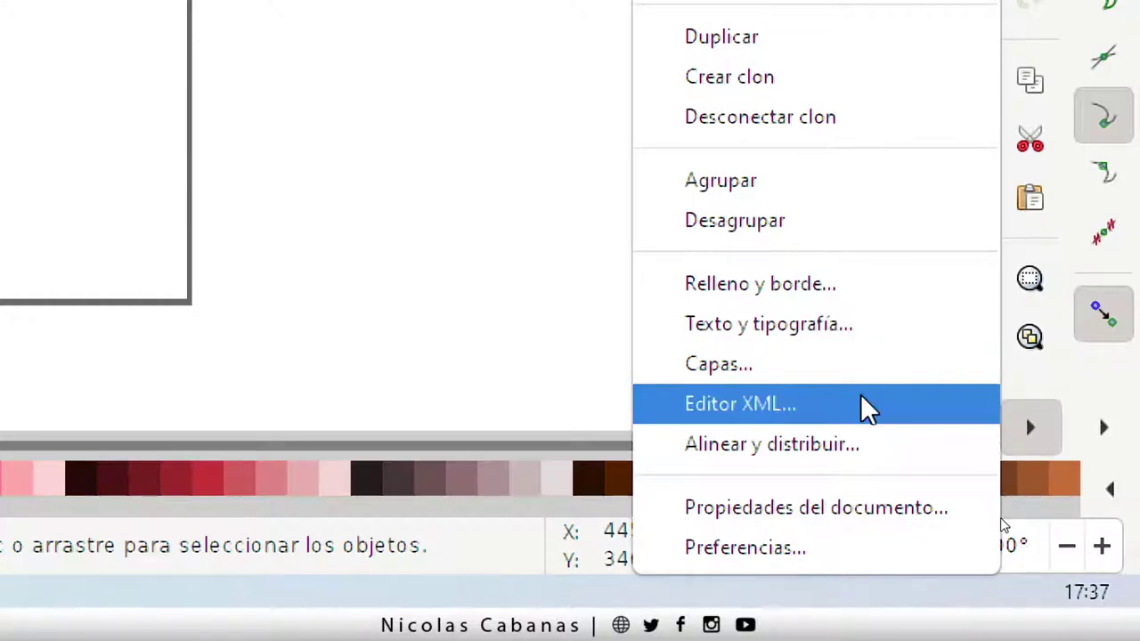
click(754, 367)
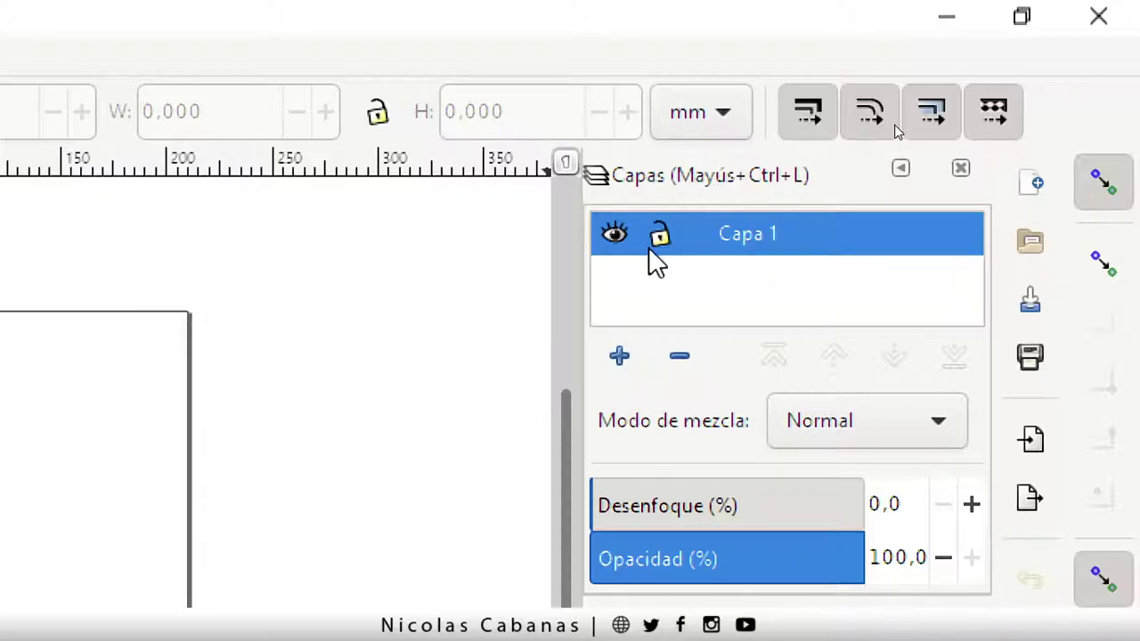
click(620, 355)
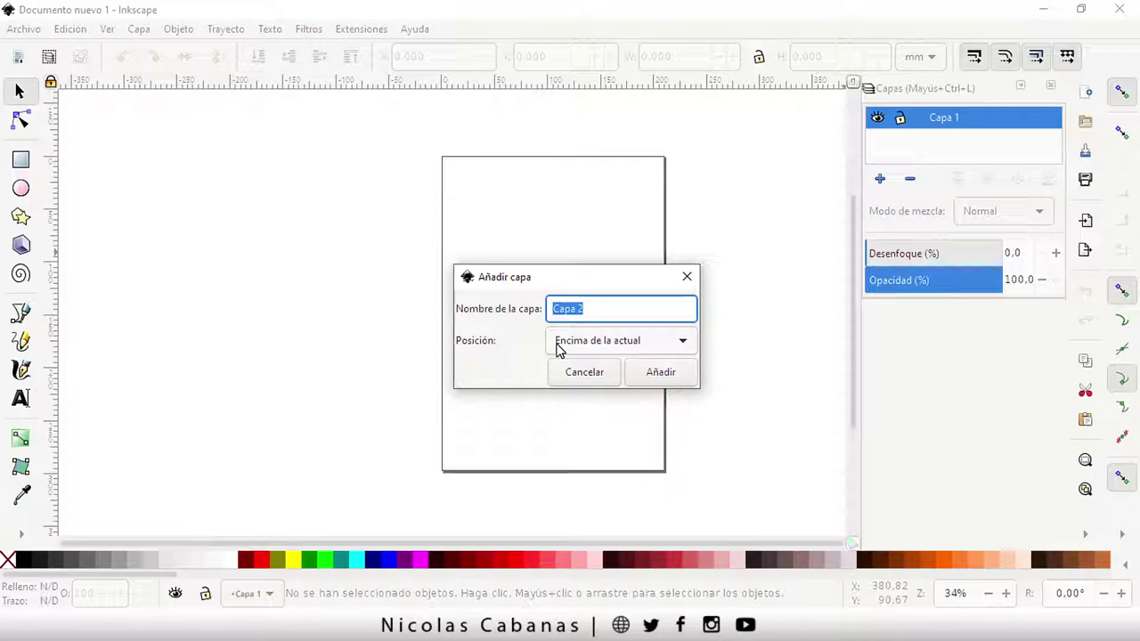
Add layer Capa 2 above Capa 1 using the 'Encima de la actual' position.
click(595, 347)
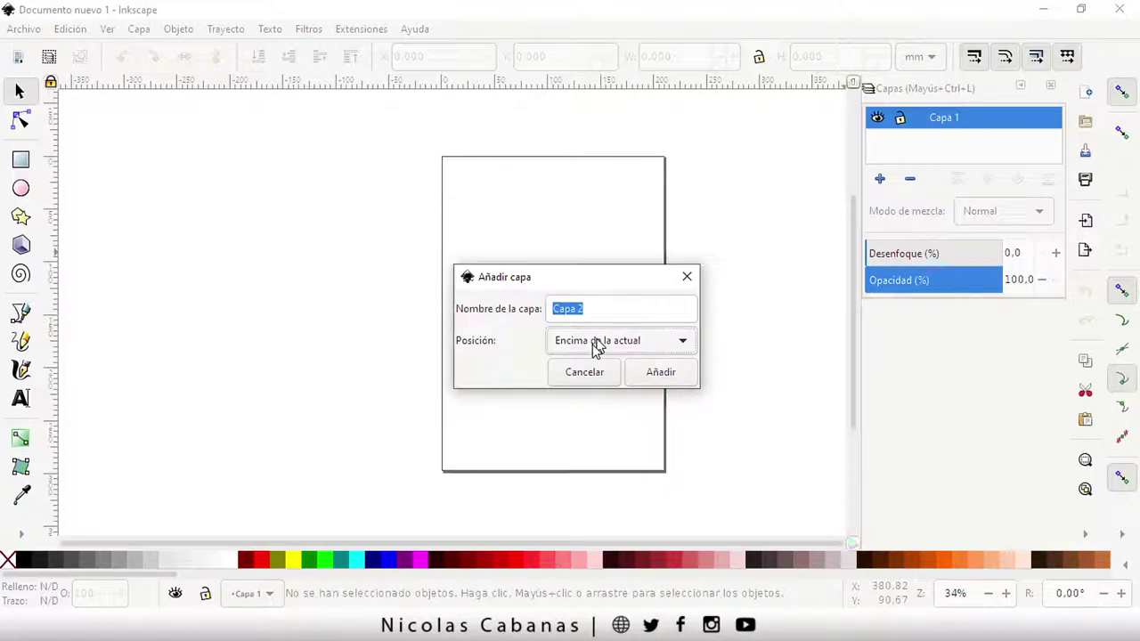
key(Return)
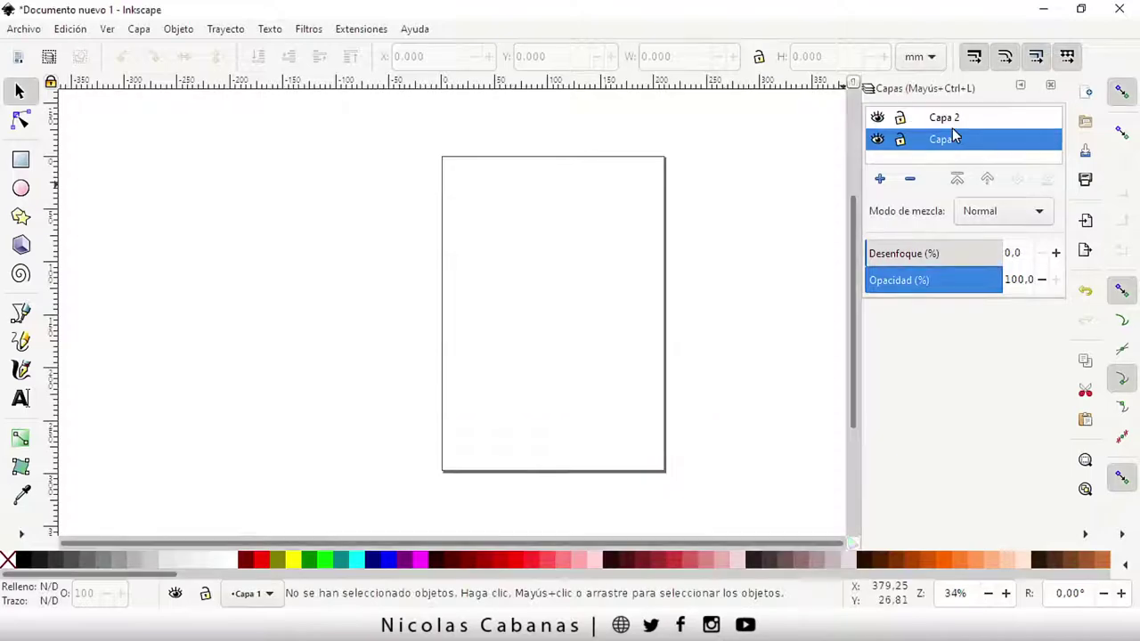
click(954, 122)
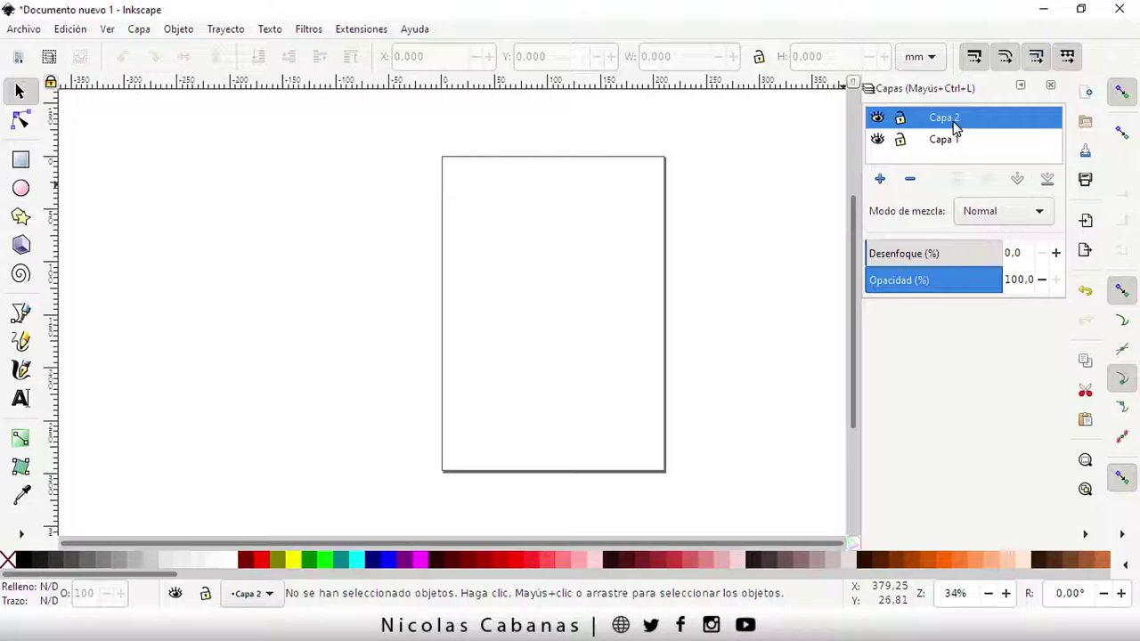
click(941, 142)
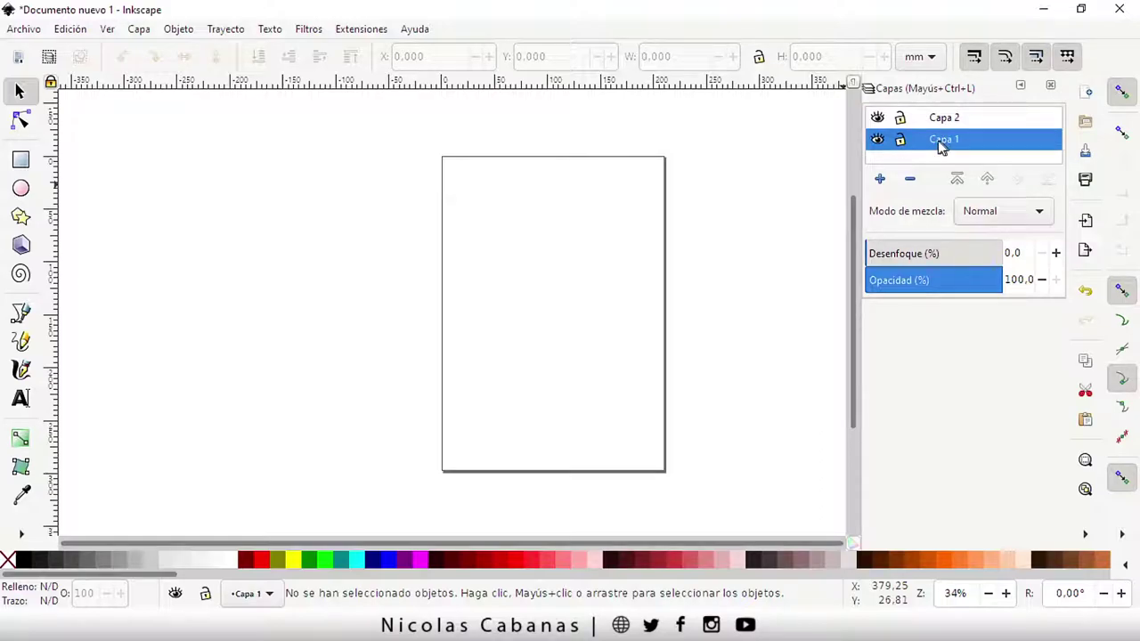
Switch the active layer between Capa 2 and Capa 1, ending on Capa 1 with the rectangle tool.
click(969, 120)
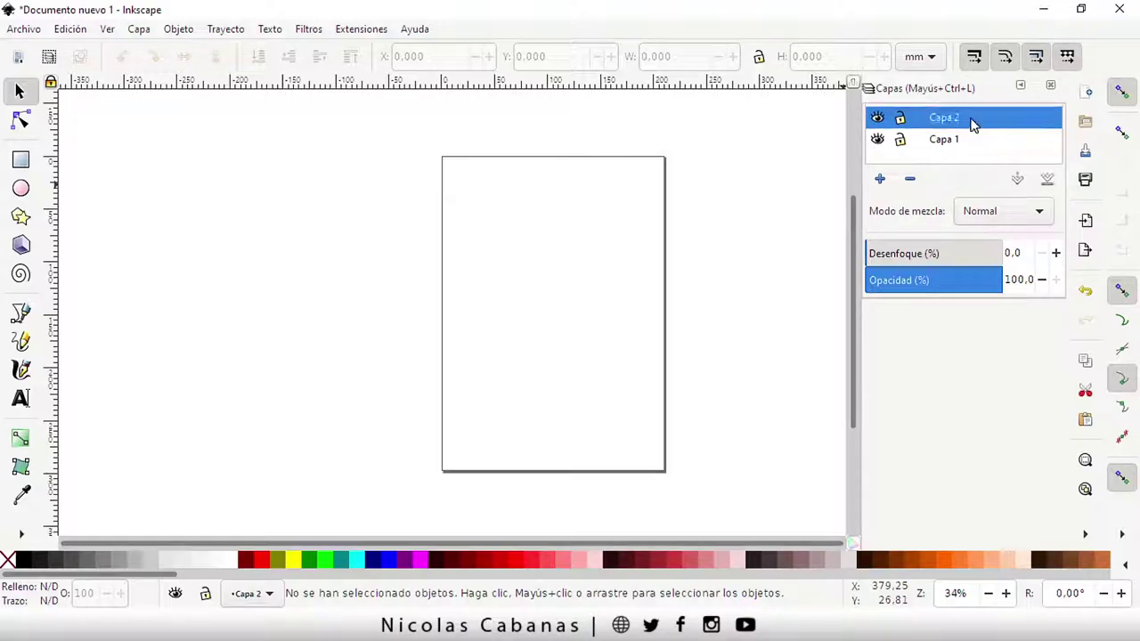
click(989, 143)
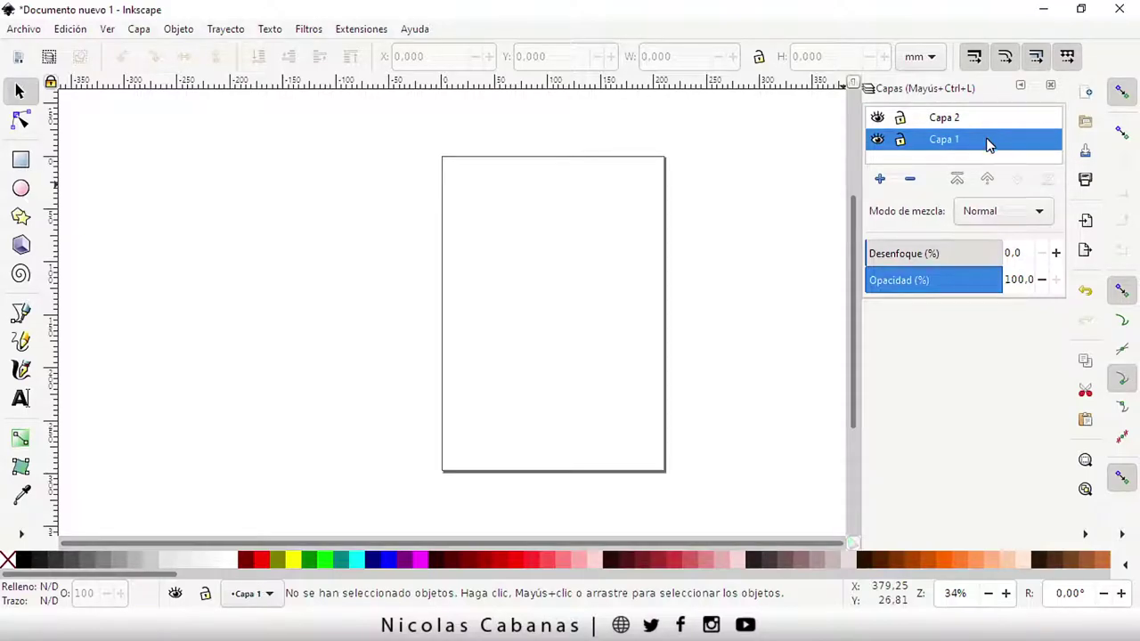
key(Up)
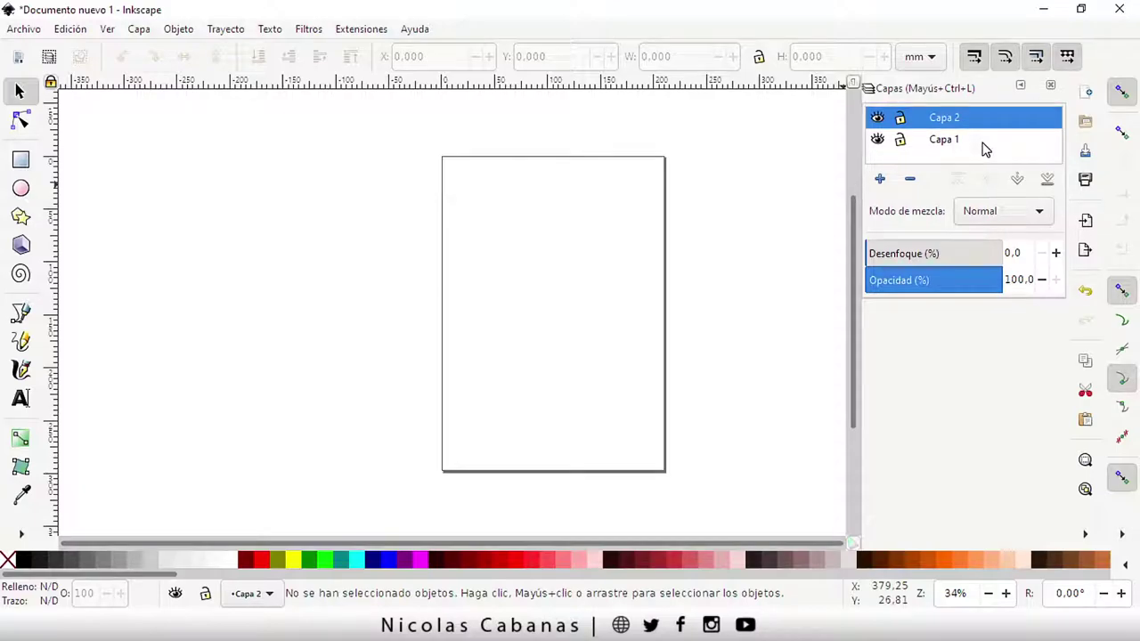
click(984, 142)
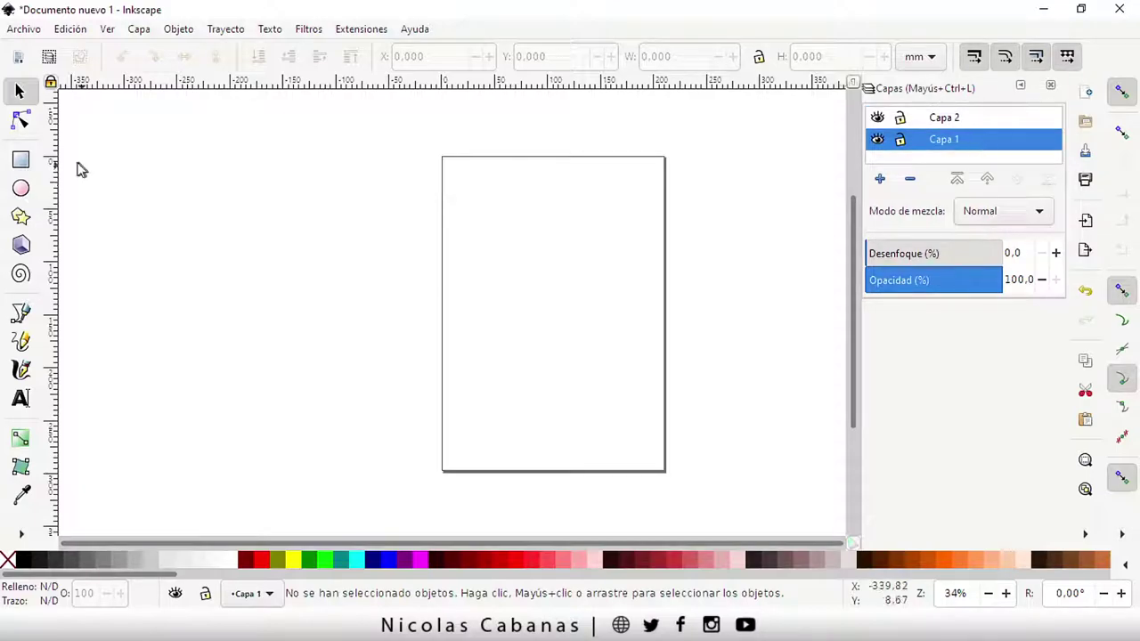
click(21, 160)
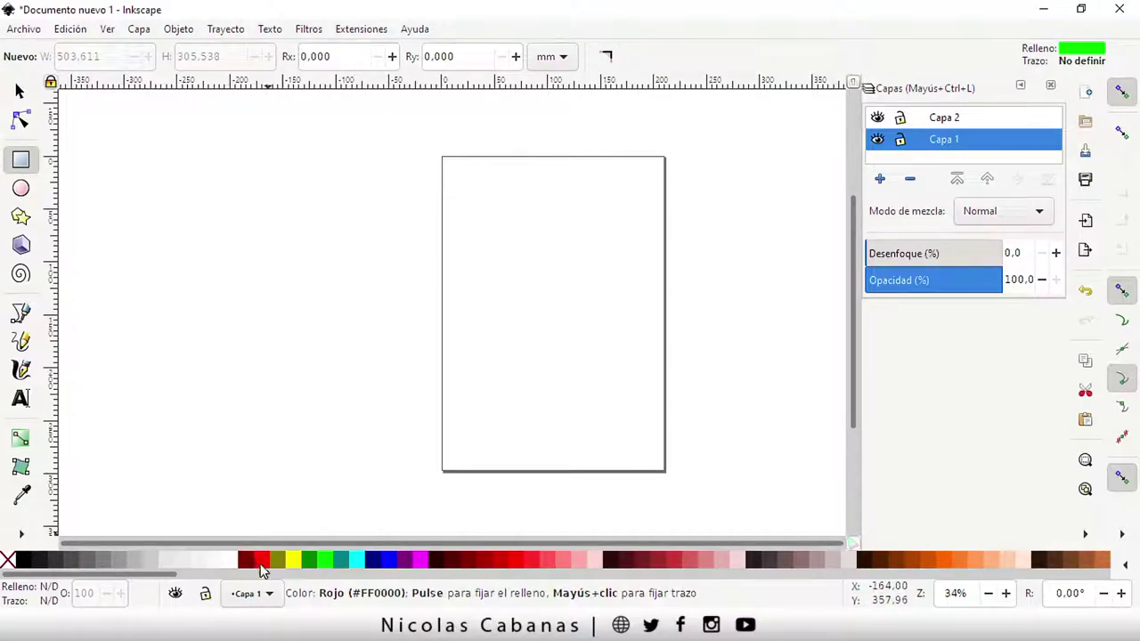
Draw a red 145.863 × 178.978 mm rectangle on Capa 1 and test hiding it.
click(261, 566)
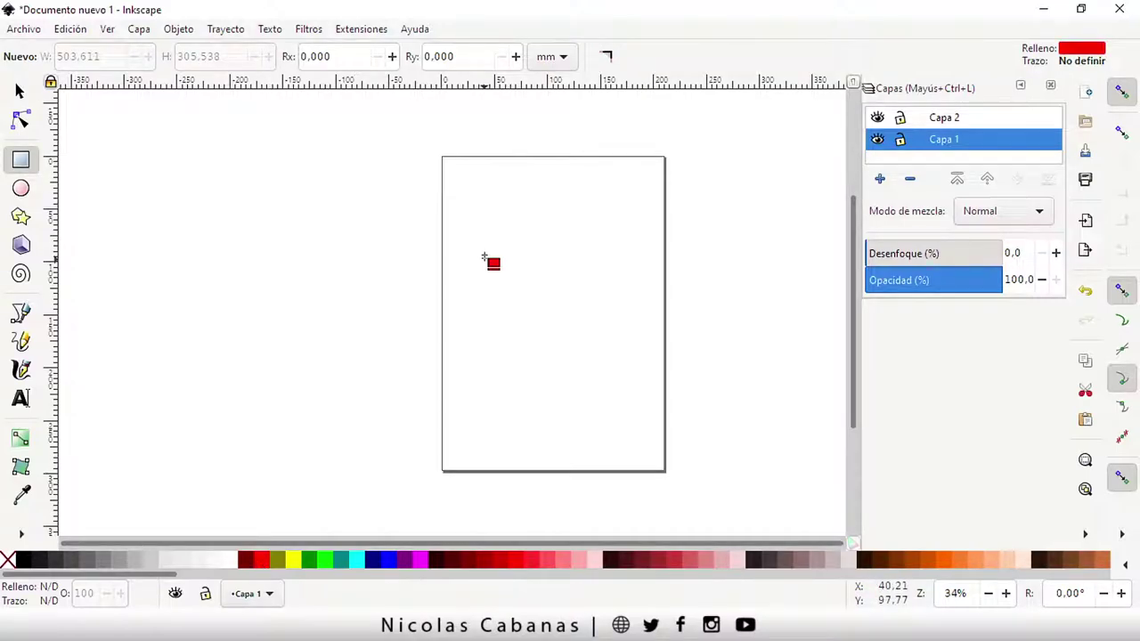
drag(407, 218, 562, 407)
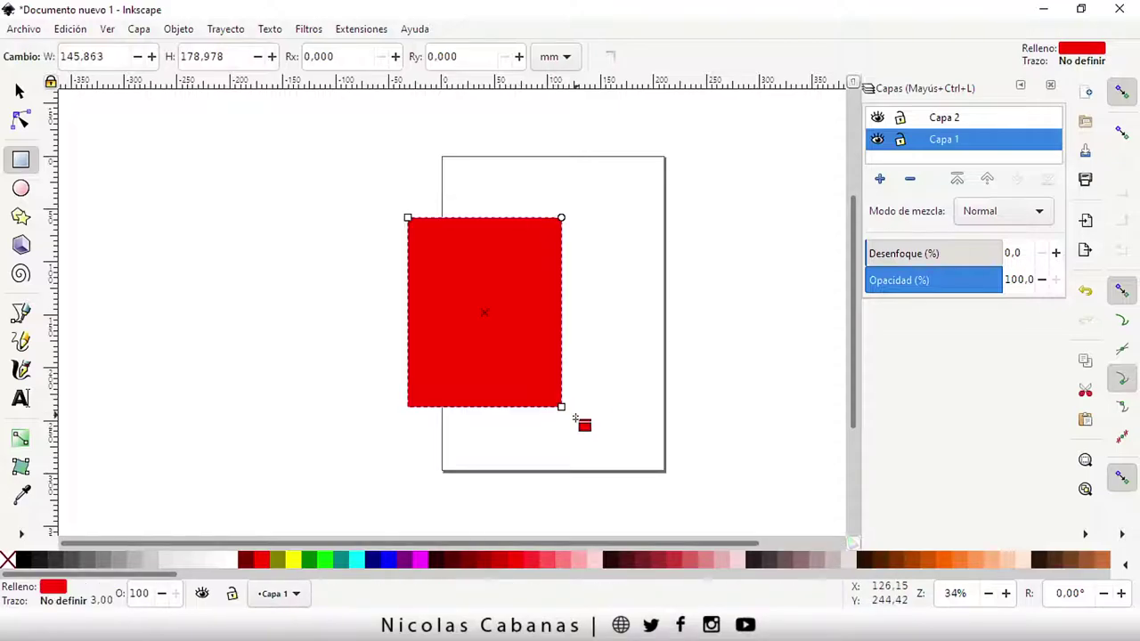
click(879, 142)
click(878, 143)
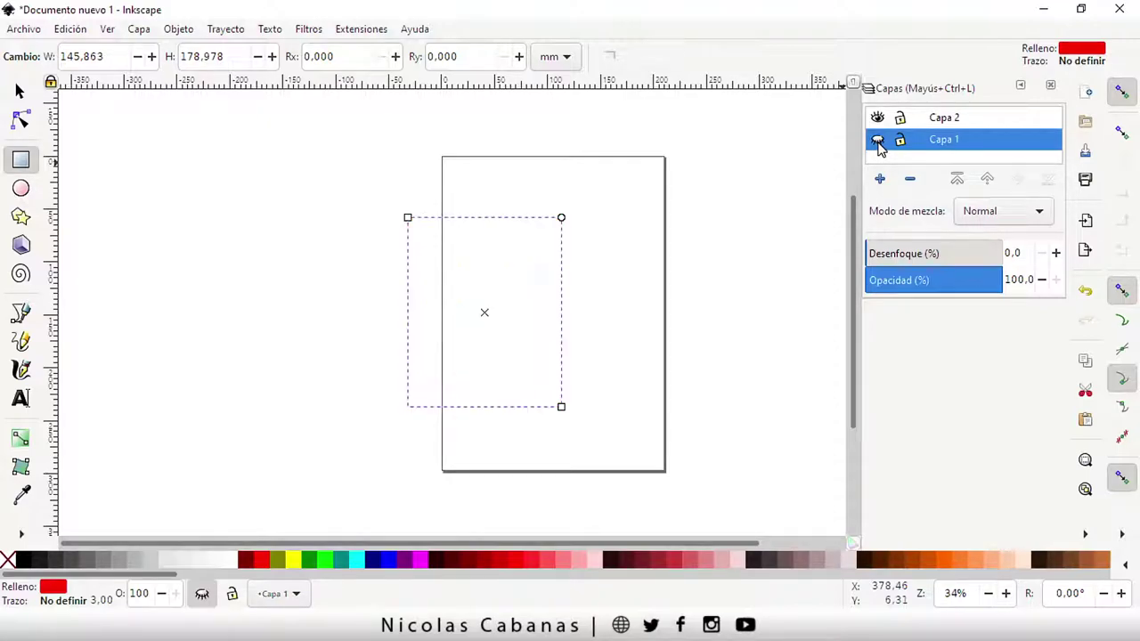
Toggle Capa 1's visibility repeatedly, leave it visible, and make Capa 2 active.
click(878, 143)
click(878, 143)
click(878, 142)
click(878, 142)
click(878, 142)
click(878, 143)
click(879, 142)
click(967, 121)
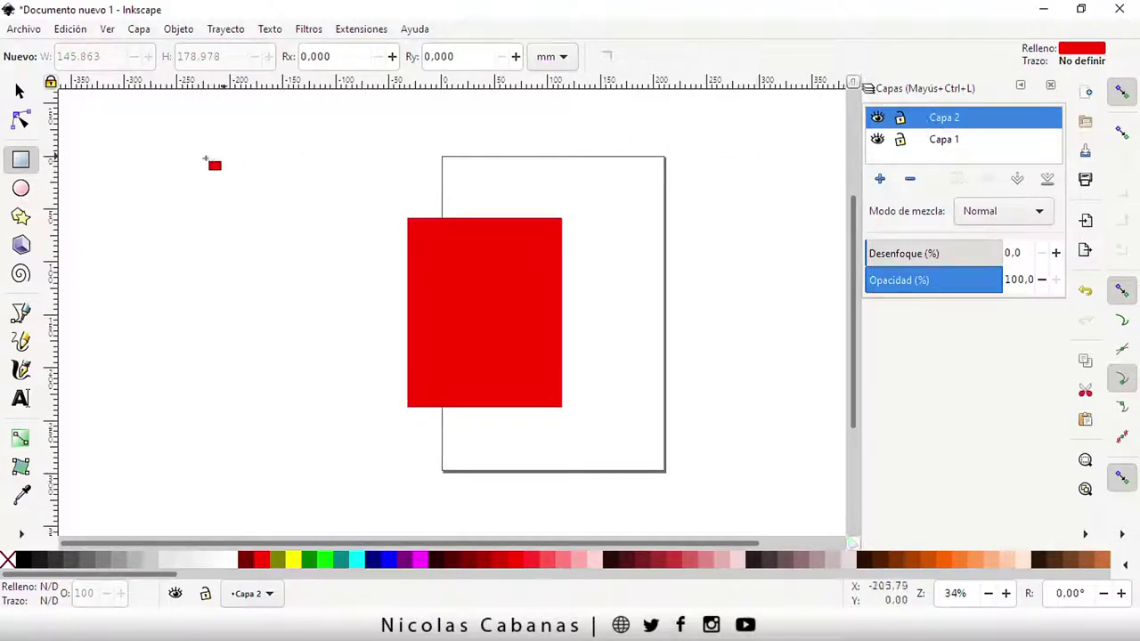
Draw a green 73.720 × 74.114 mm circle on Capa 2 across the page's right edge.
click(25, 191)
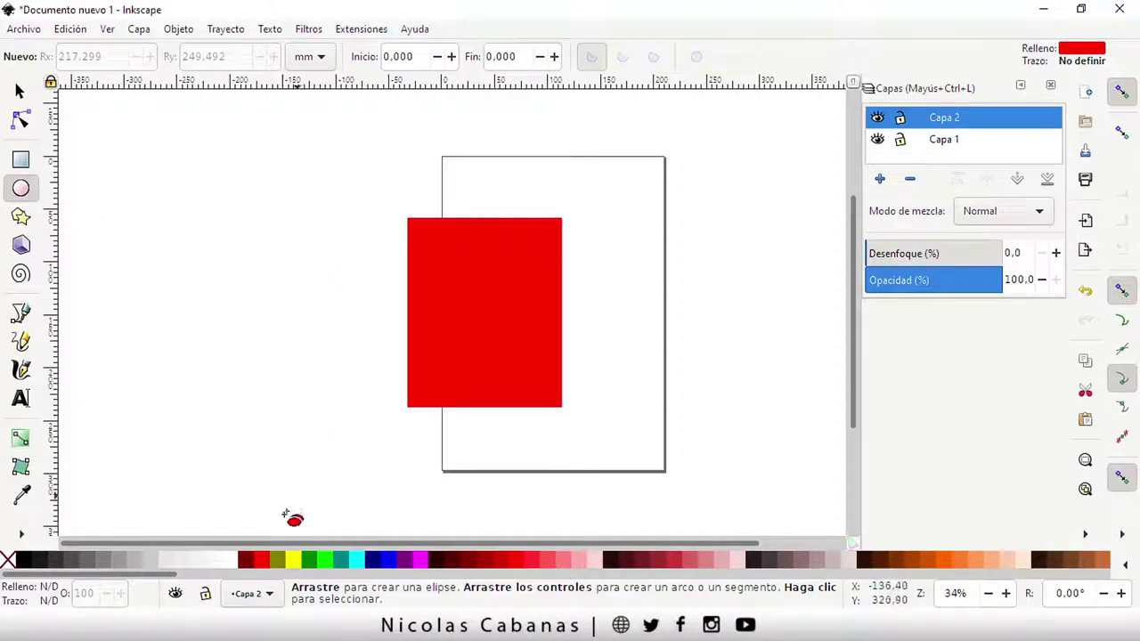
click(326, 563)
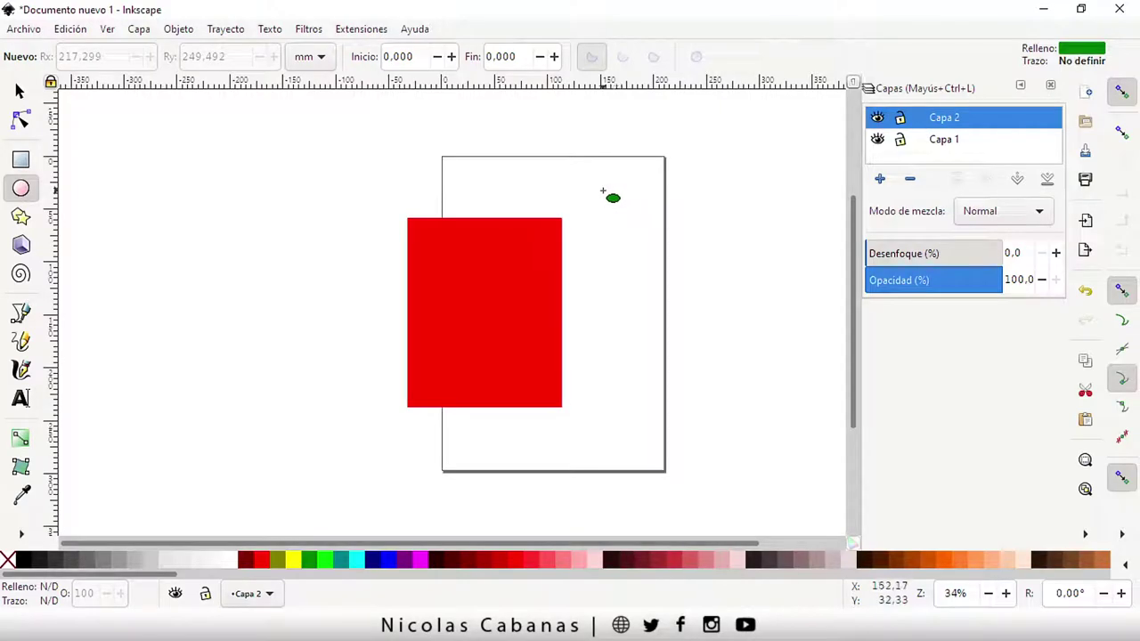
drag(594, 193, 751, 352)
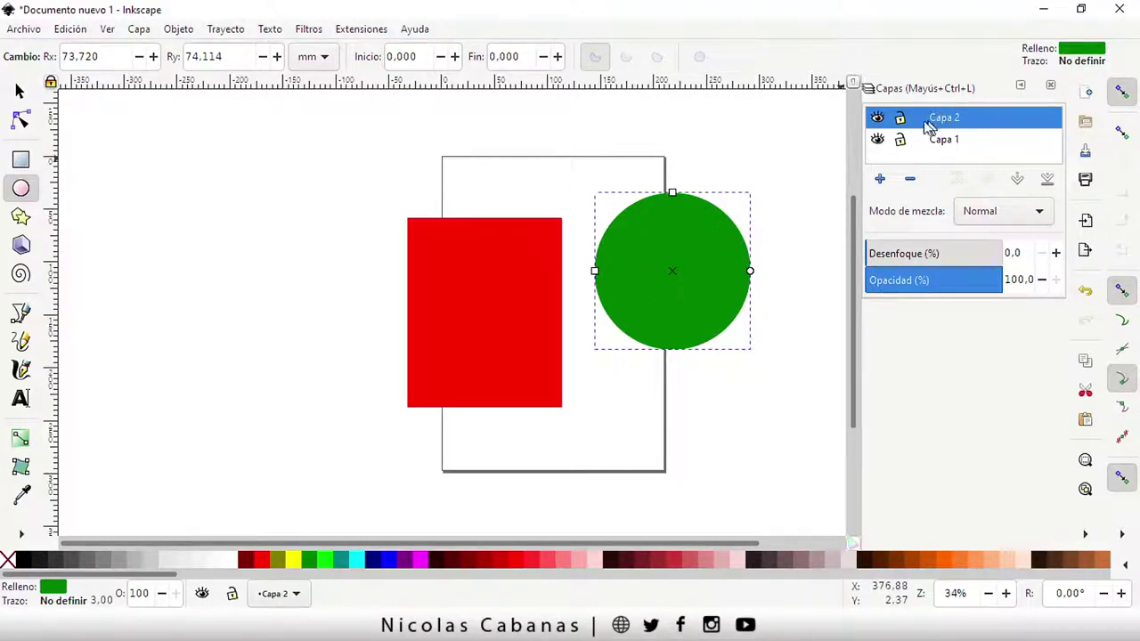
click(997, 141)
click(994, 121)
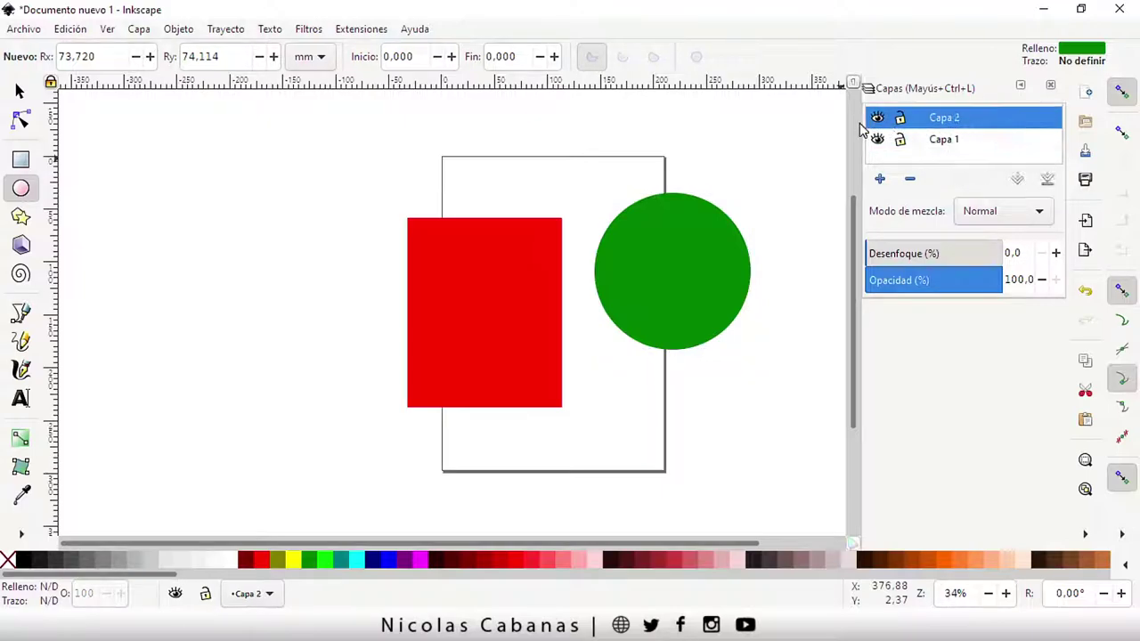
Toggle Capa 2 and Capa 1 visibility to test them, leaving both visible and Capa 2 active.
click(877, 119)
click(877, 119)
click(877, 120)
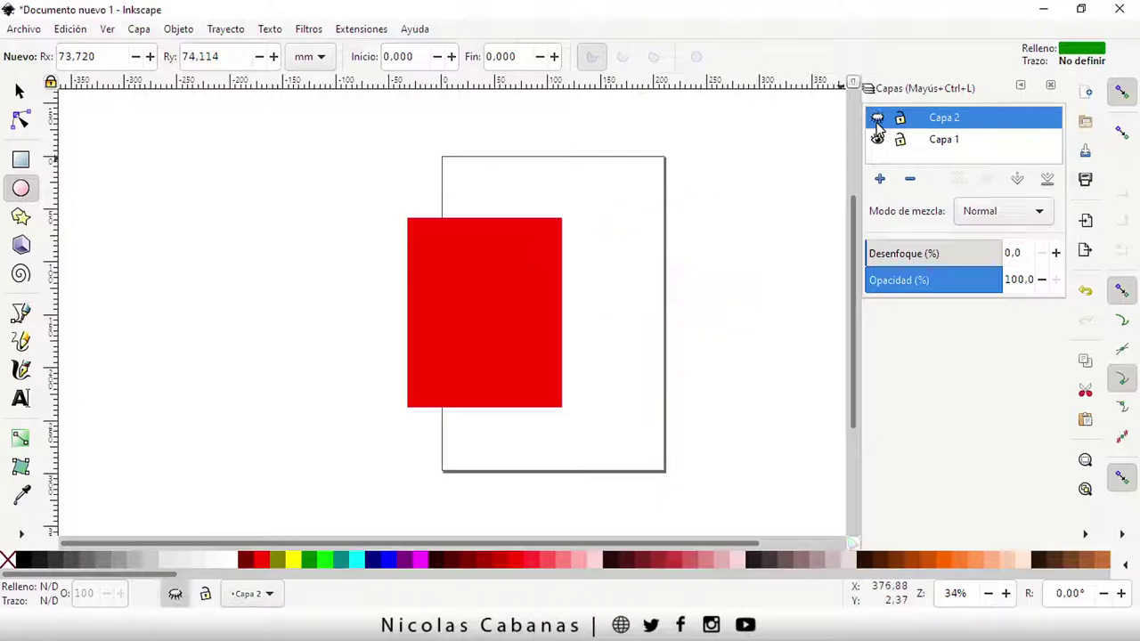
click(878, 119)
click(878, 119)
click(877, 120)
click(877, 119)
click(877, 140)
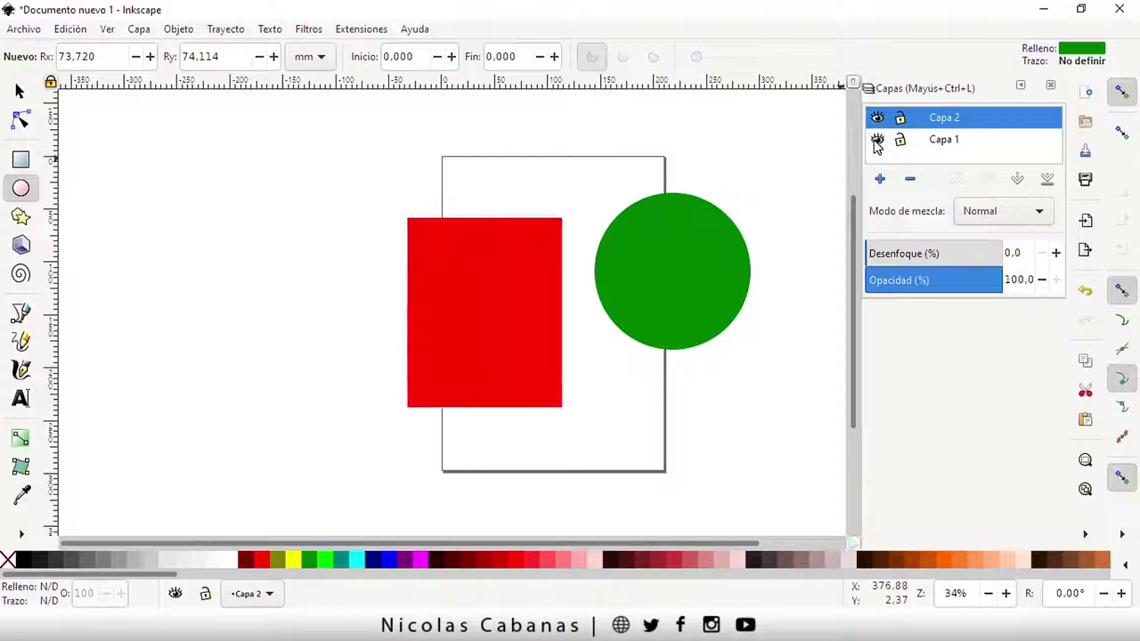
click(878, 140)
click(944, 141)
click(956, 139)
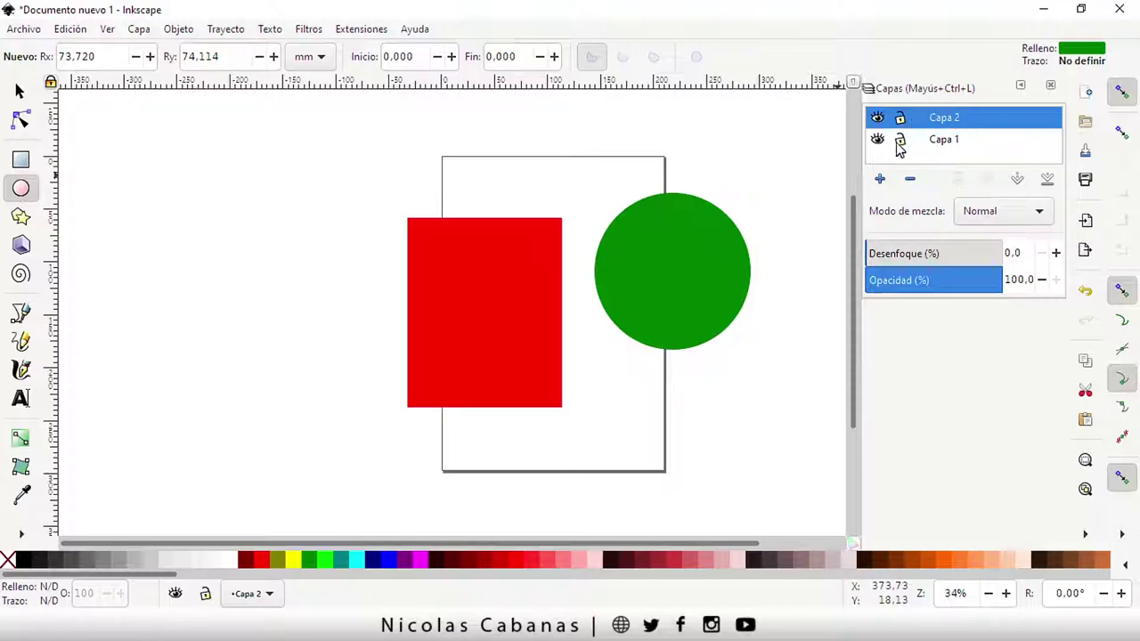
Rename Capa 1 to FORMAS ROJAS.
click(944, 143)
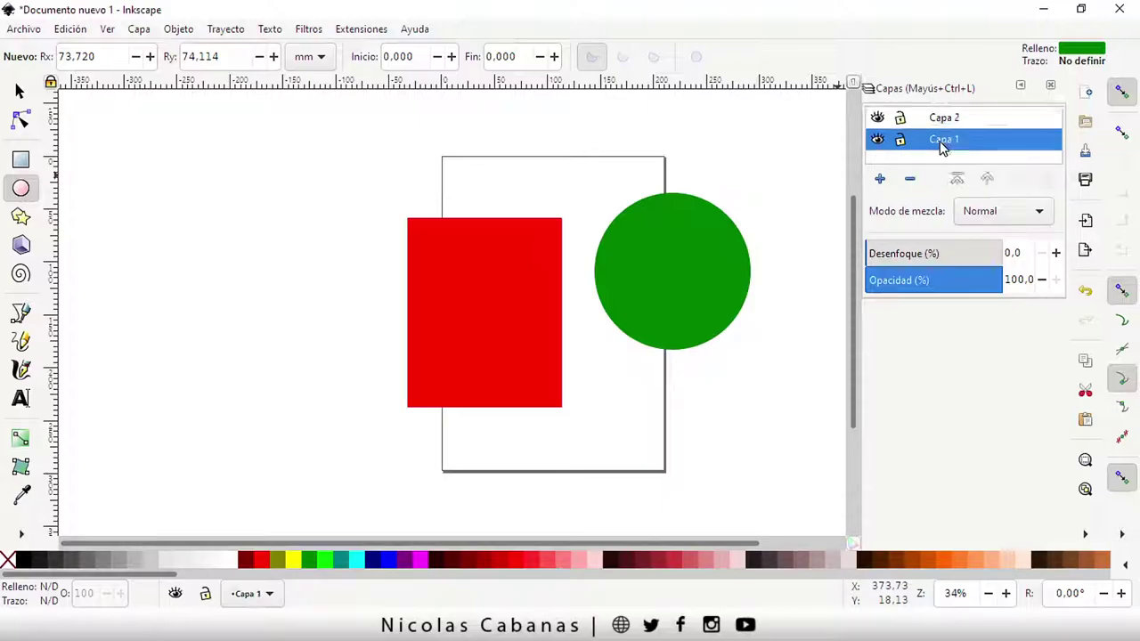
double_click(944, 141)
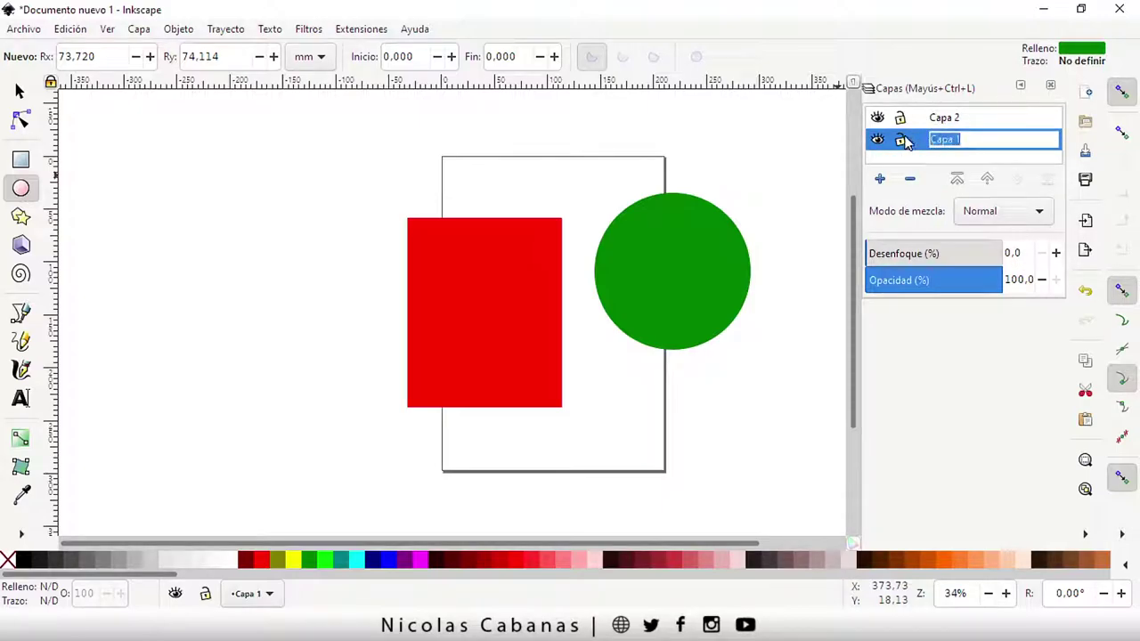
text(FORMAS)
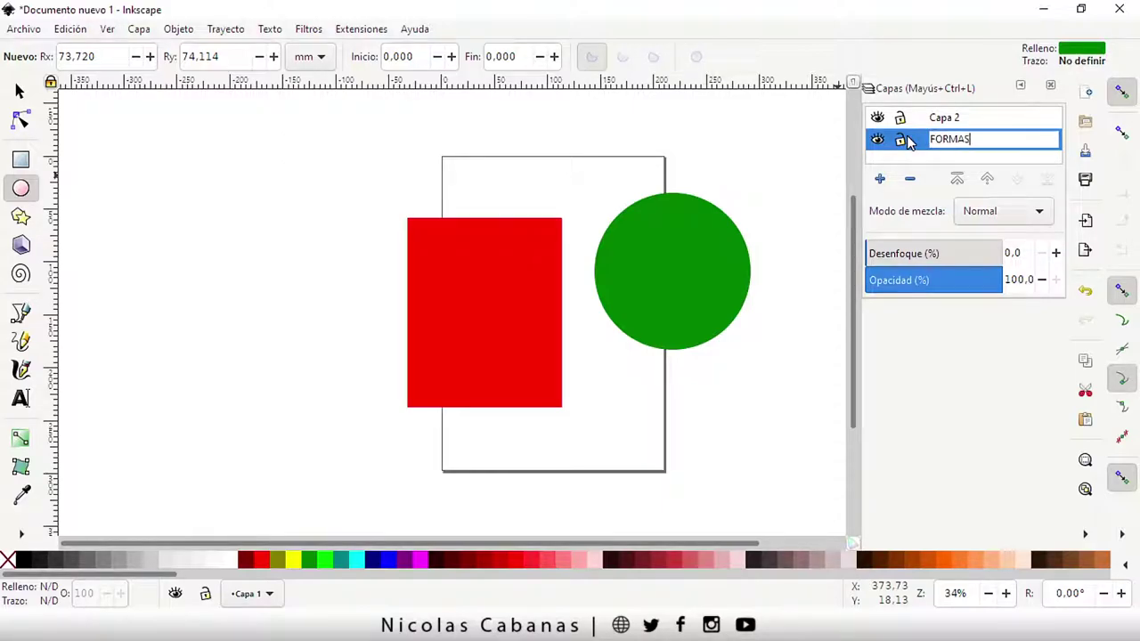
text( ROJAS)
key(Return)
Rename Capa 2 to FORMAS CIRCULARES, then check both renamed layers, ending on FORMAS ROJAS.
click(942, 120)
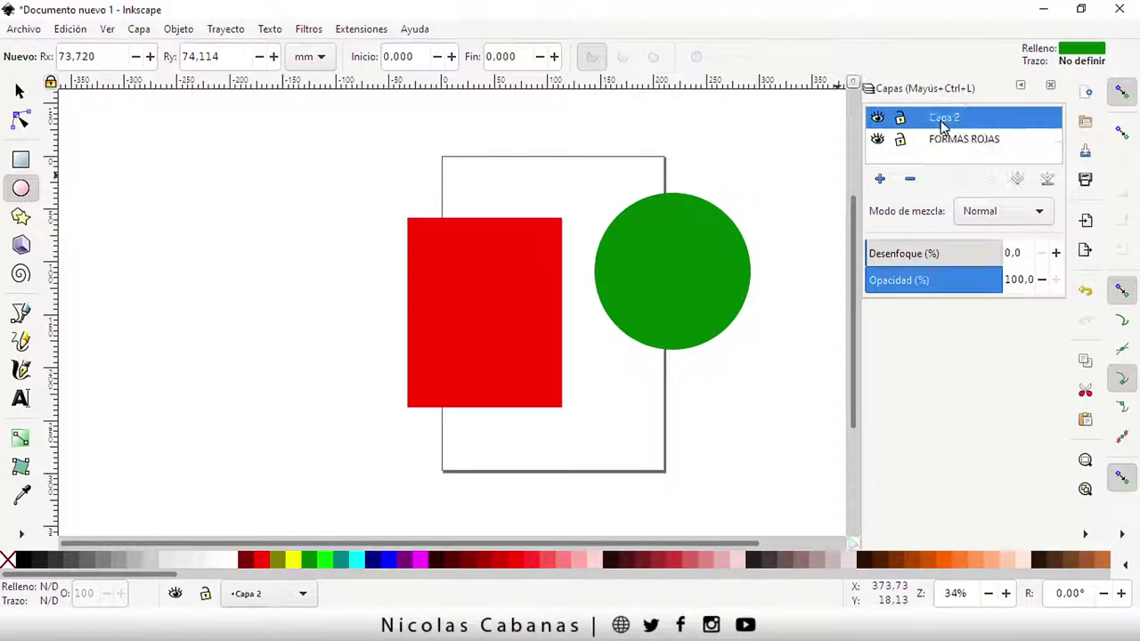
click(952, 122)
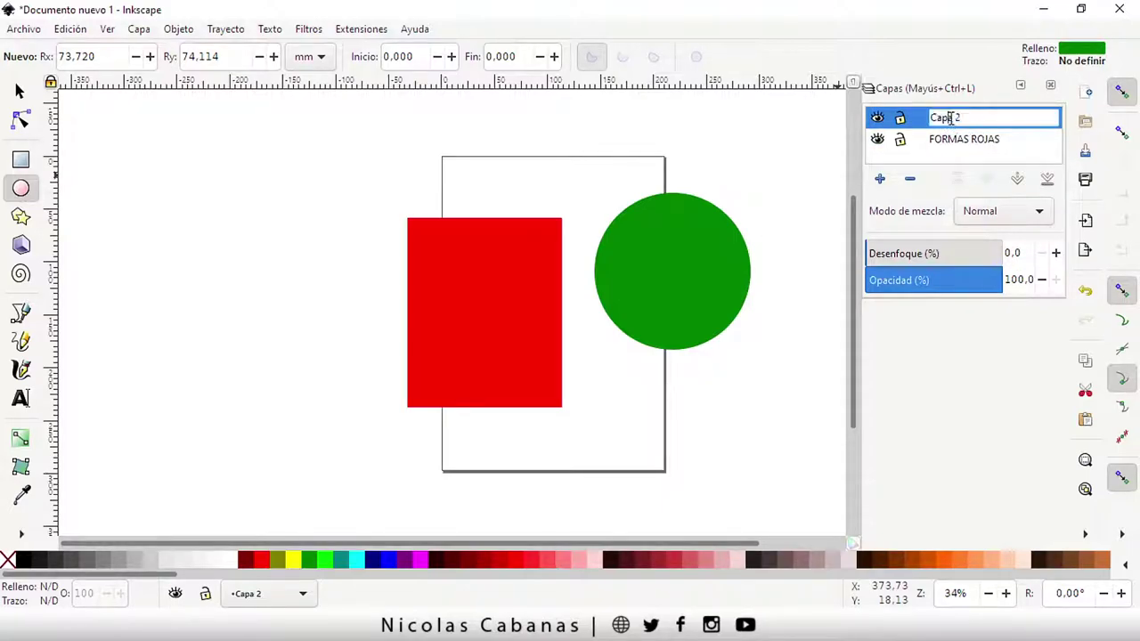
drag(974, 124, 953, 125)
key(End)
text(FOR)
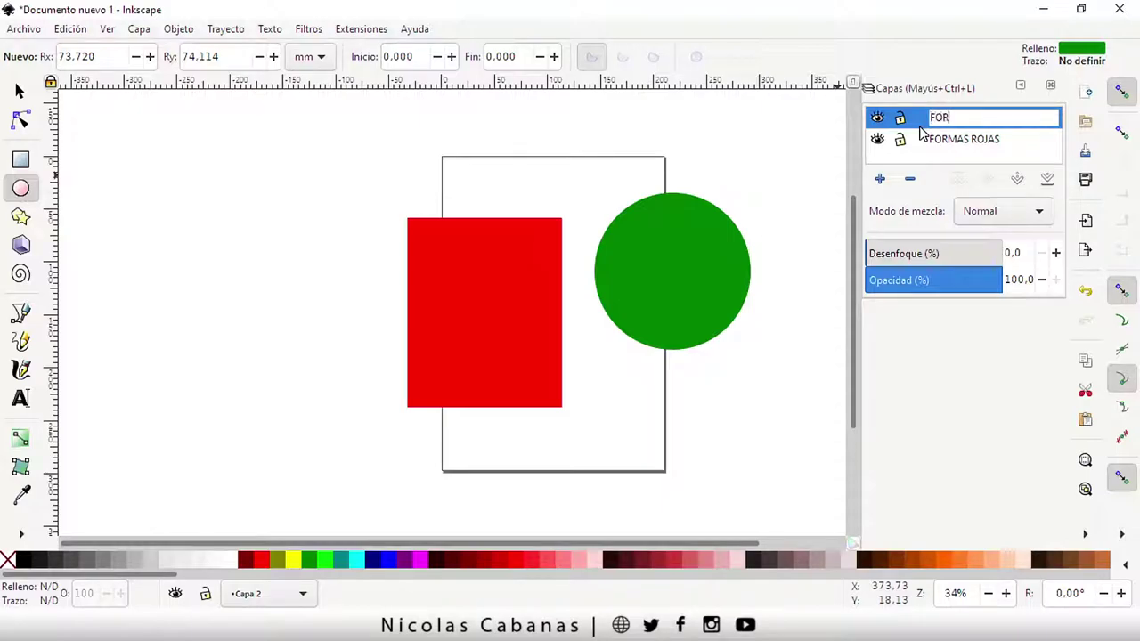
text(MAS CIRC)
text(ULARES)
key(Return)
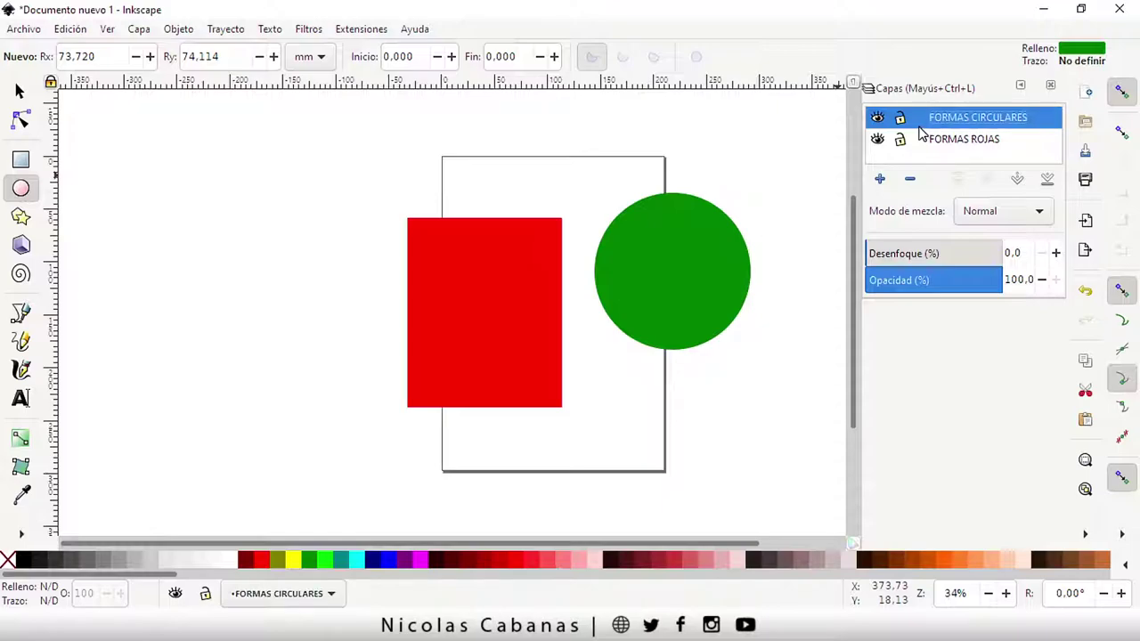
click(962, 142)
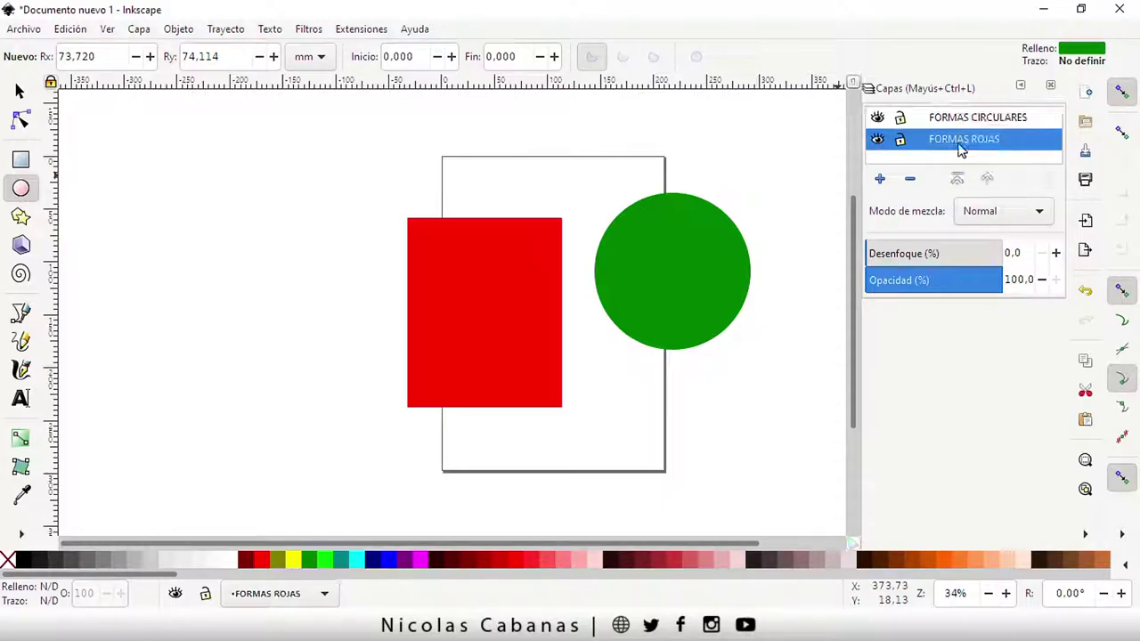
click(962, 119)
click(962, 142)
Lock the FORMAS ROJAS layer with its padlock.
click(964, 123)
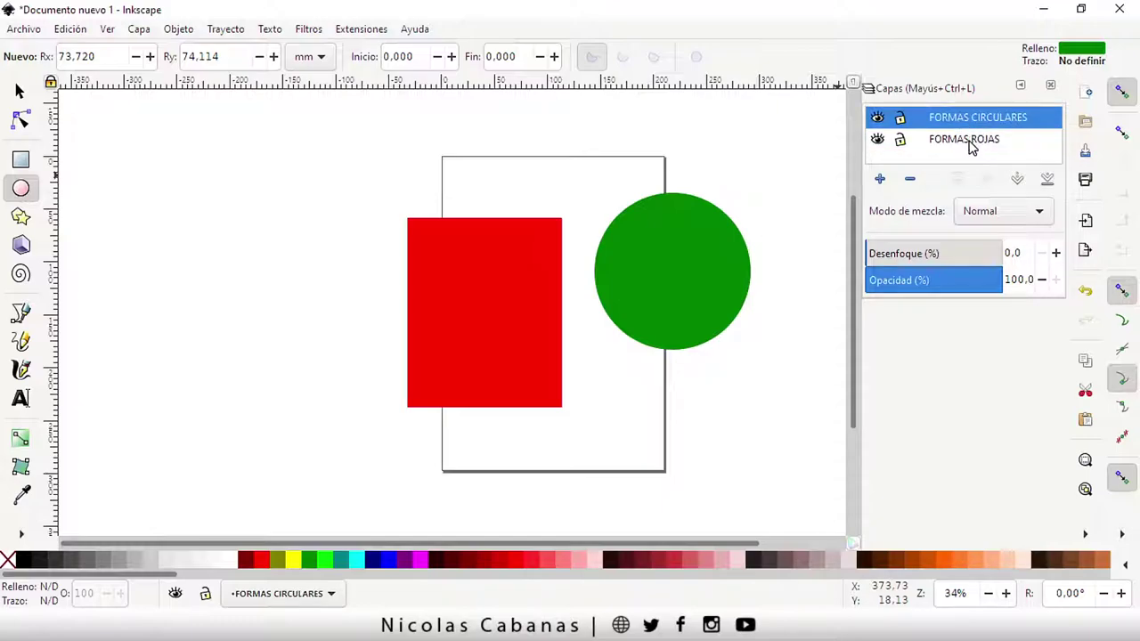
click(971, 145)
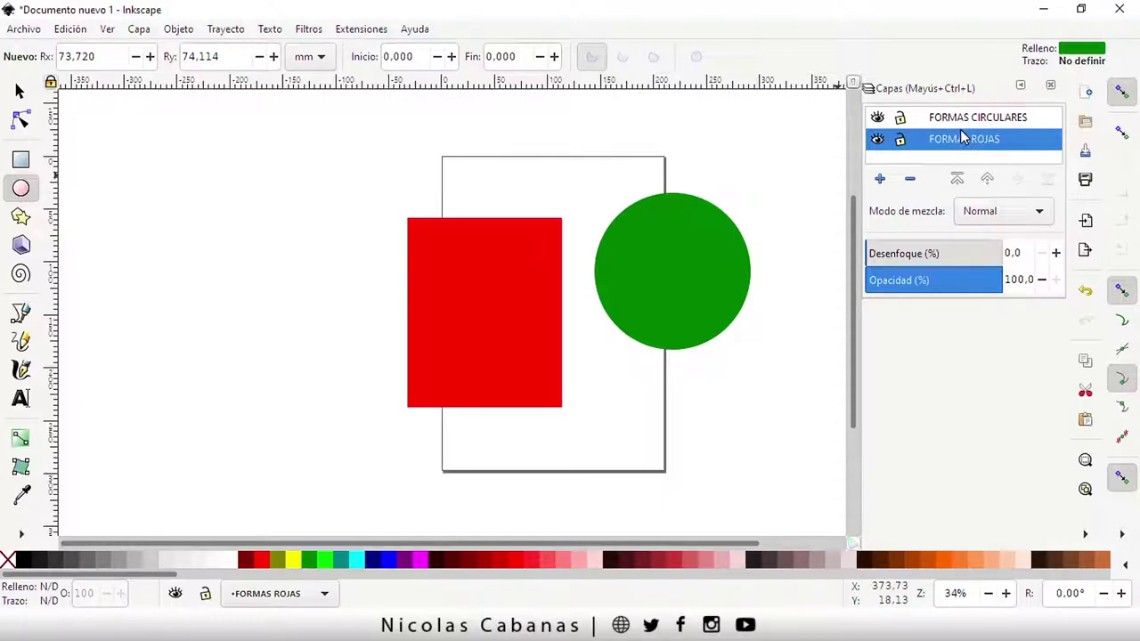
click(900, 141)
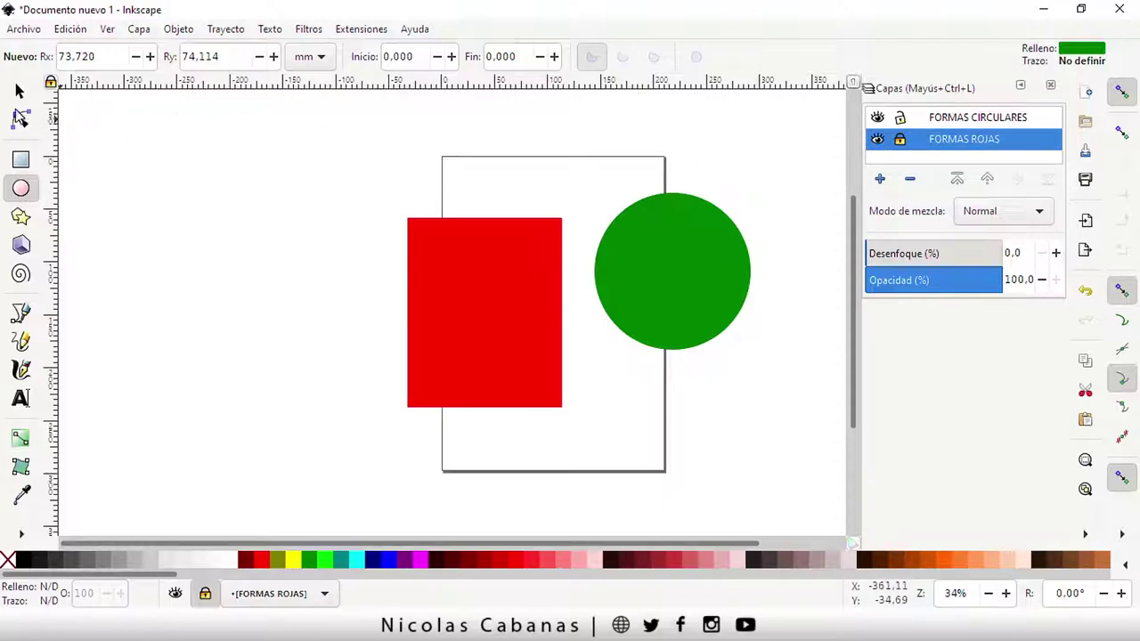
Confirm the locked red rectangle can't be selected by box-dragging around it.
click(20, 93)
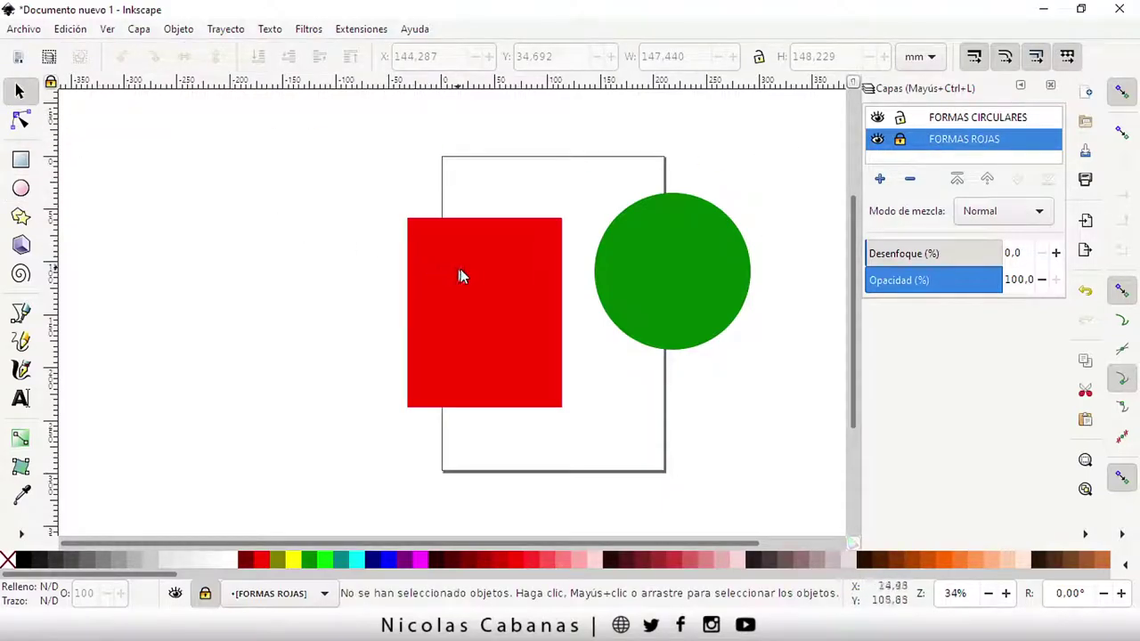
drag(460, 269, 390, 326)
drag(372, 218, 513, 386)
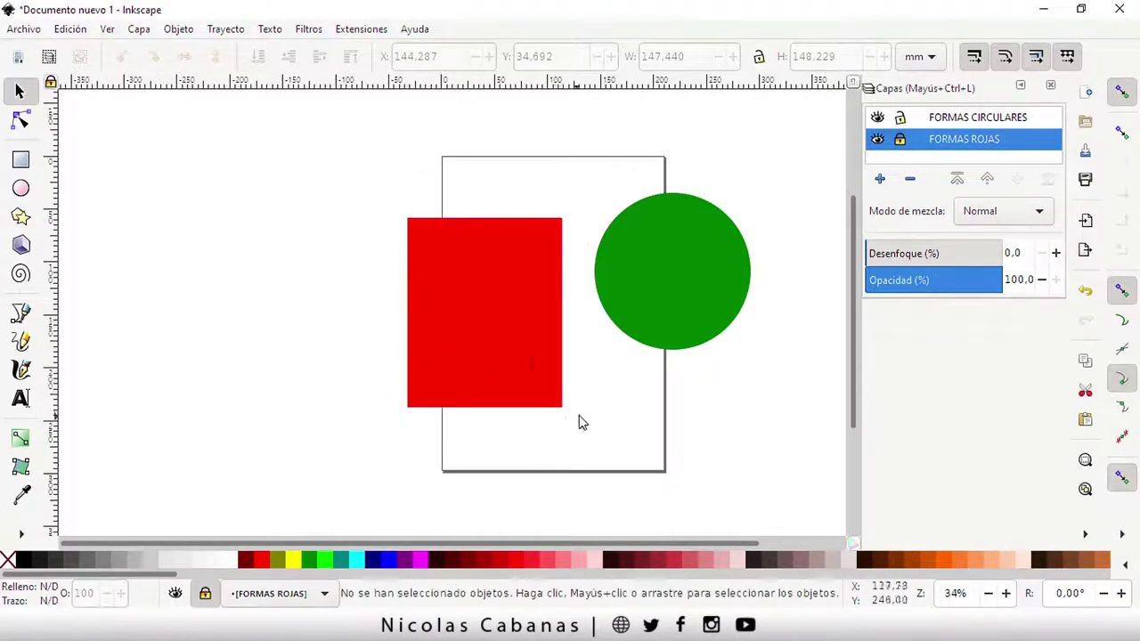
drag(335, 153, 501, 305)
drag(319, 157, 538, 425)
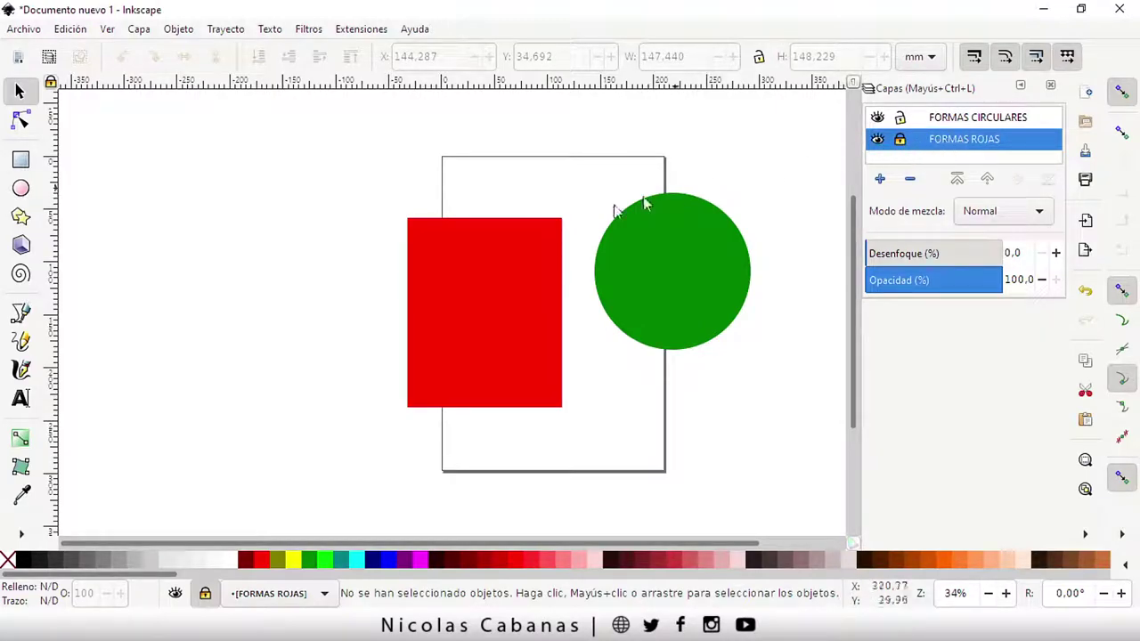
Move the green circle to X 163.998, Y 32.327 mm, then alternate the active layer.
drag(704, 249, 674, 258)
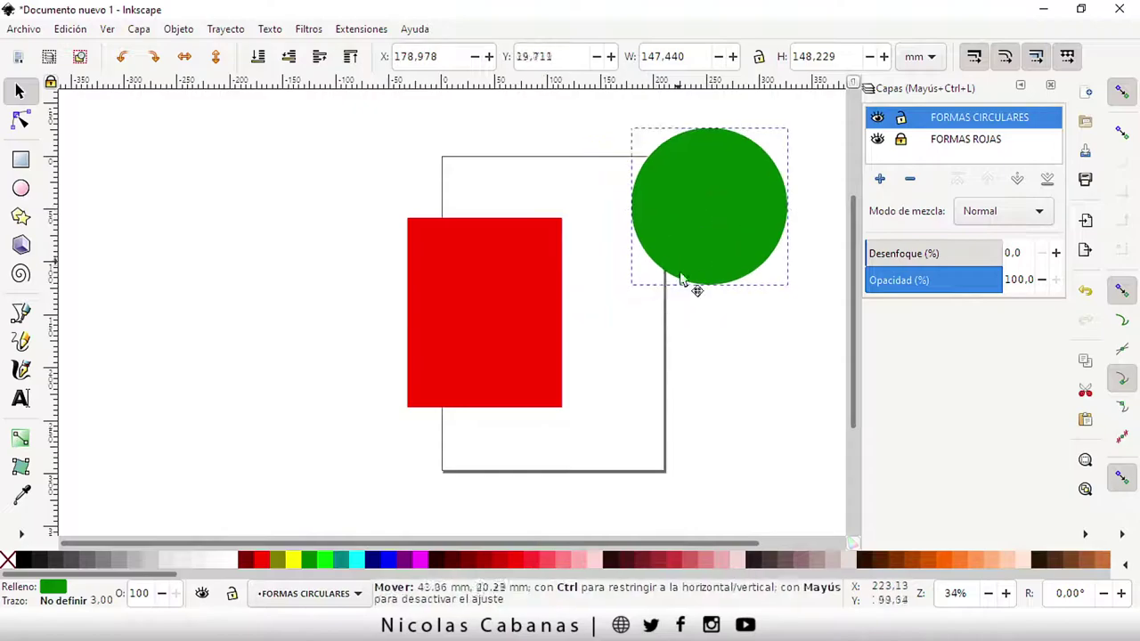
mouse_move(717, 206)
mouse_down()
mouse_move(670, 259)
mouse_move(686, 270)
mouse_up()
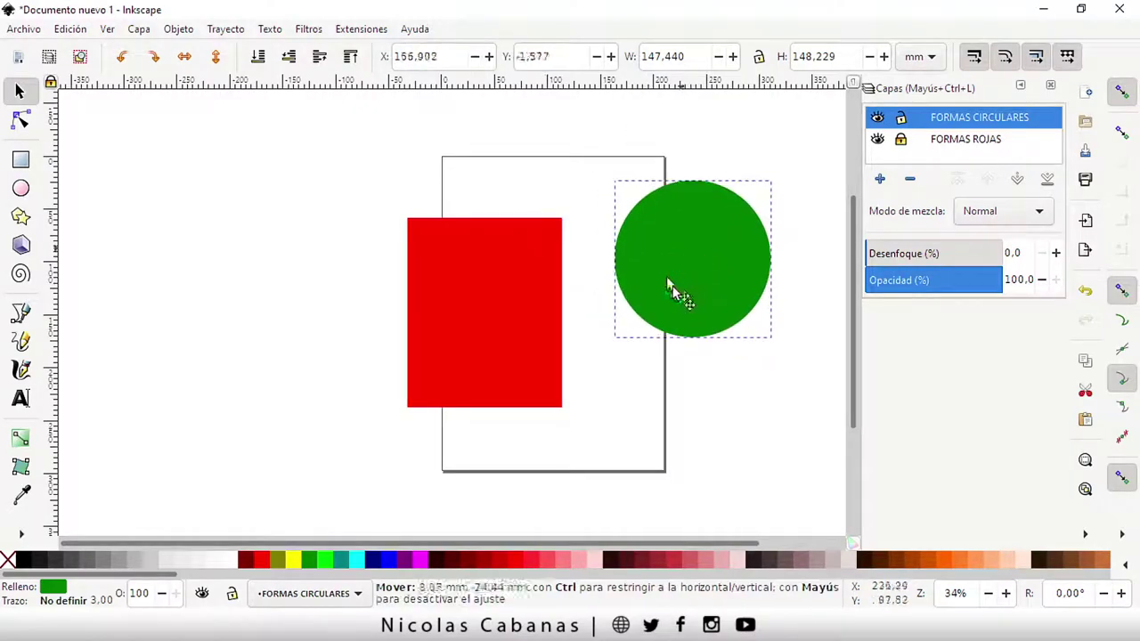
click(970, 139)
click(984, 139)
click(978, 123)
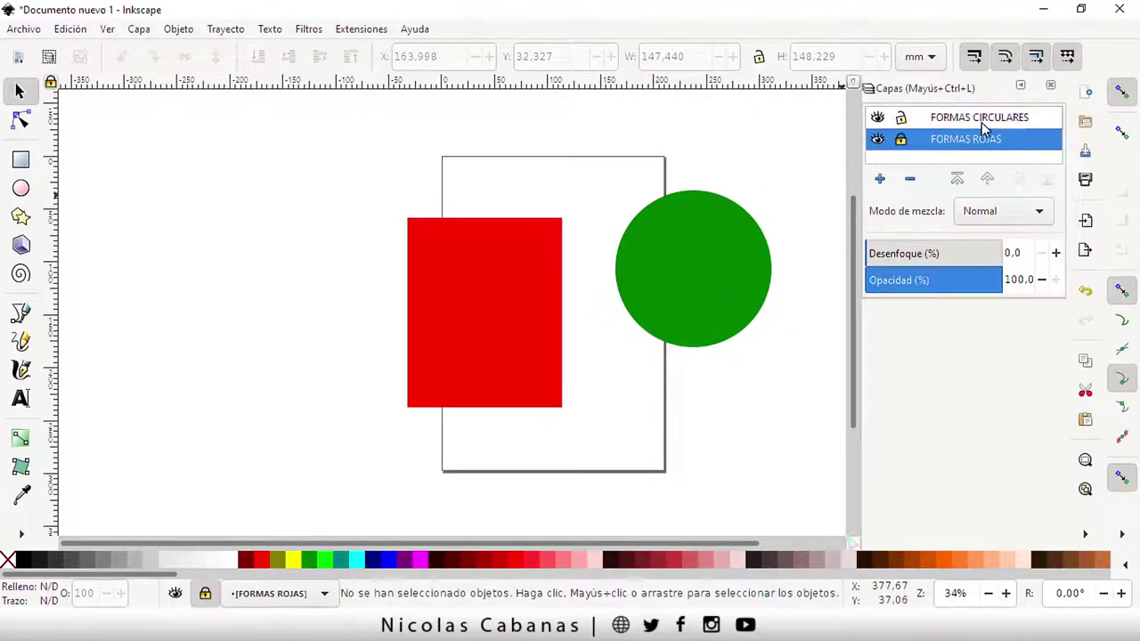
click(979, 119)
click(979, 139)
click(980, 118)
Select the circle and give it a dark green fill after trying yellow.
drag(305, 144, 806, 484)
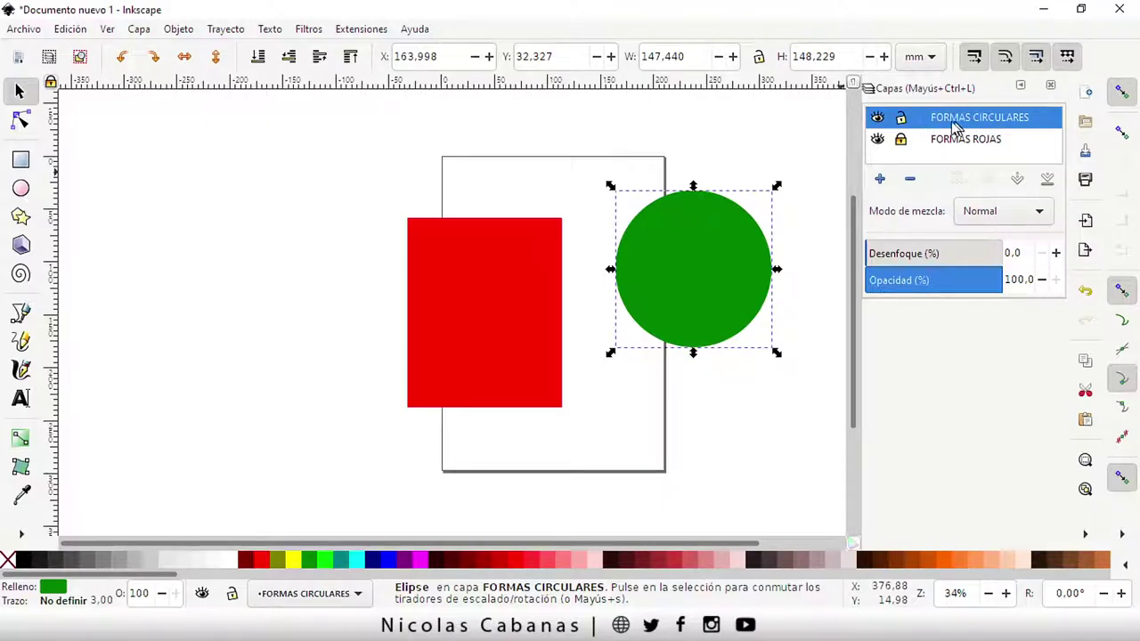
click(20, 188)
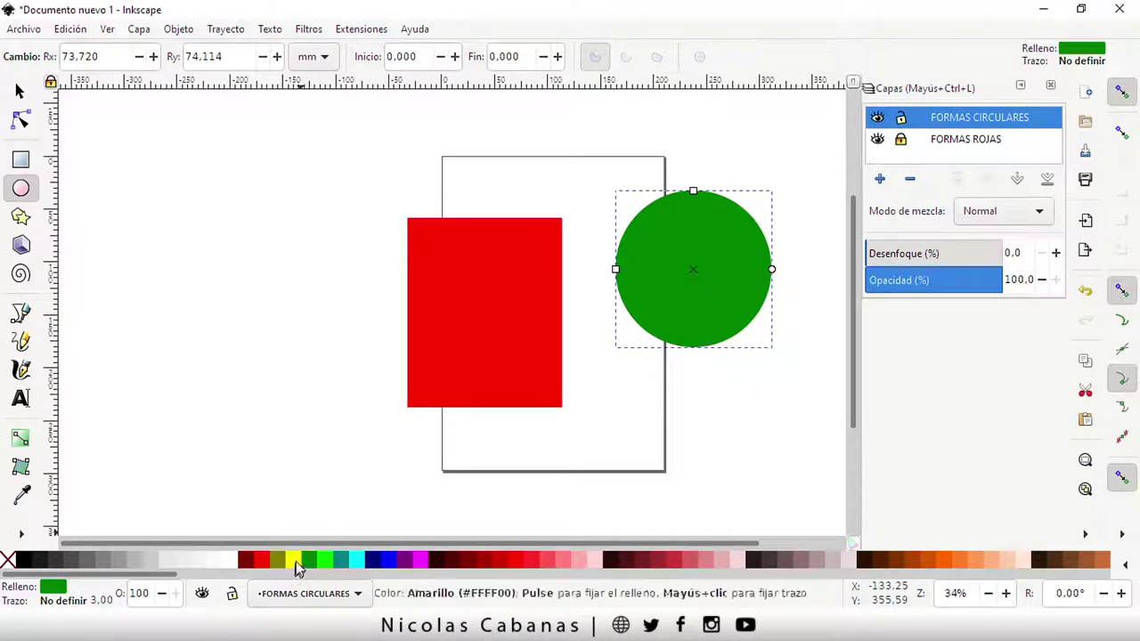
click(296, 563)
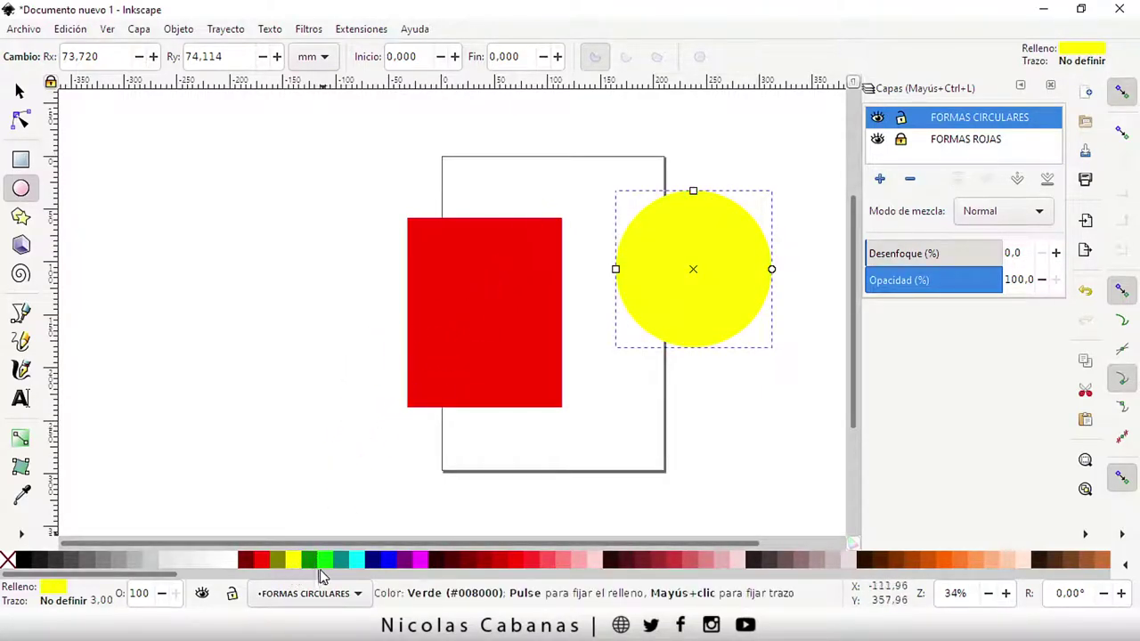
click(326, 561)
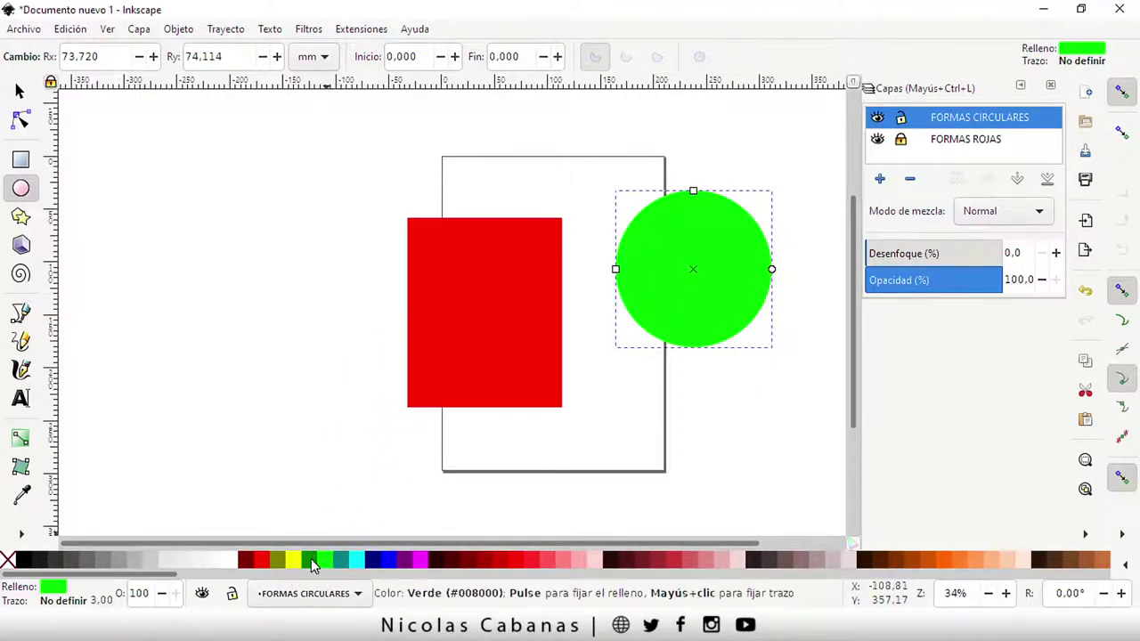
click(310, 561)
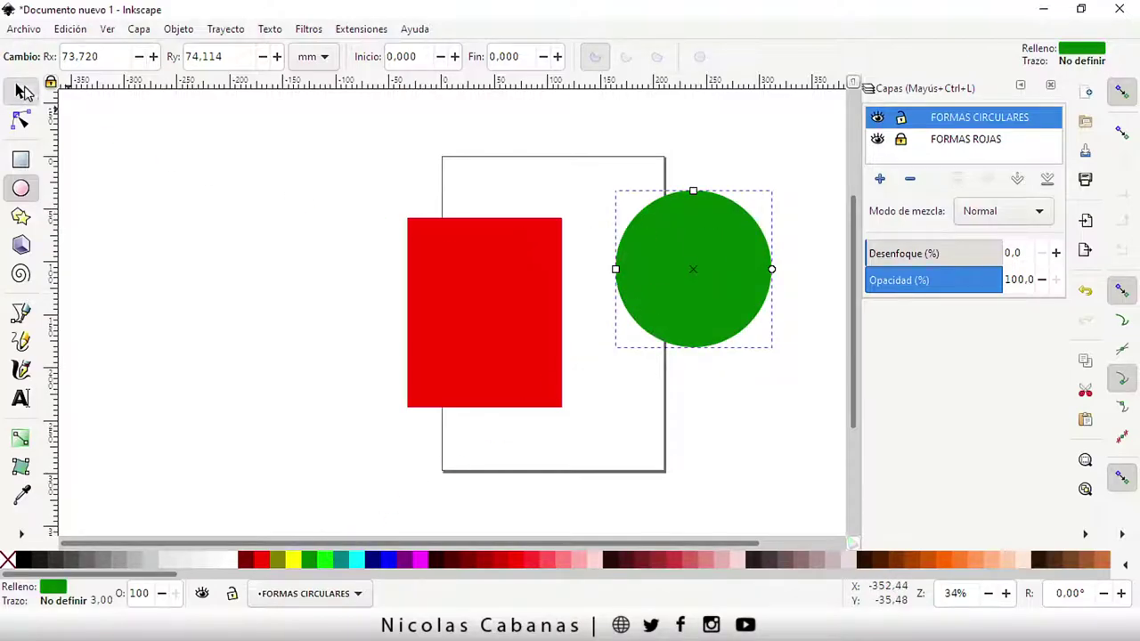
Move the circle to X 168.729, Y 28.384 mm, briefly trying dark red before restoring green.
click(22, 92)
click(369, 189)
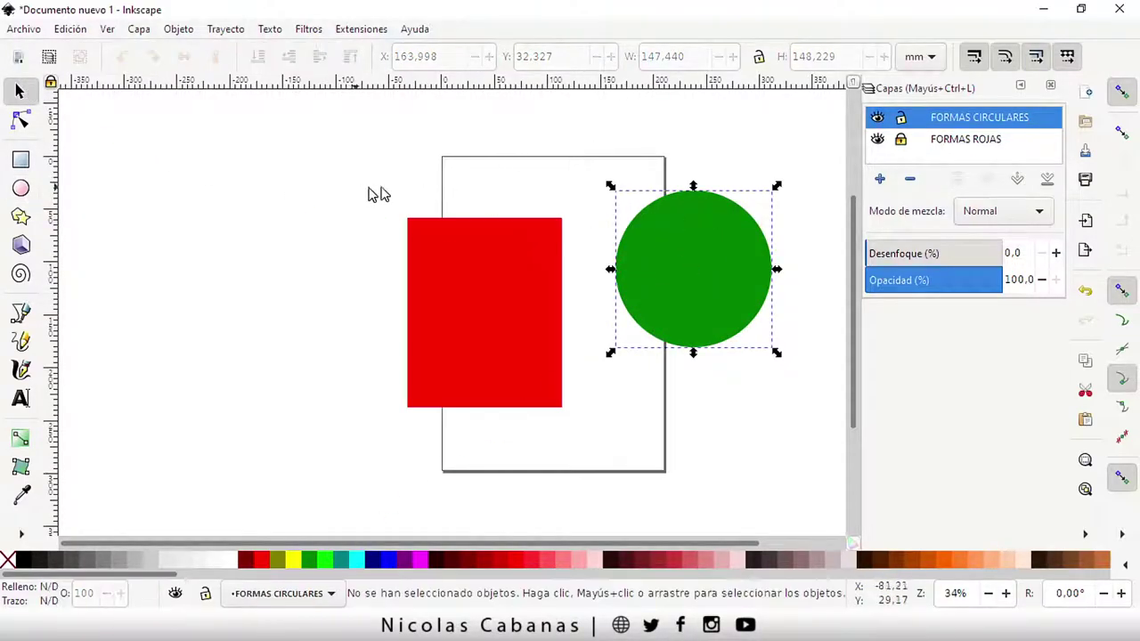
drag(705, 295, 709, 288)
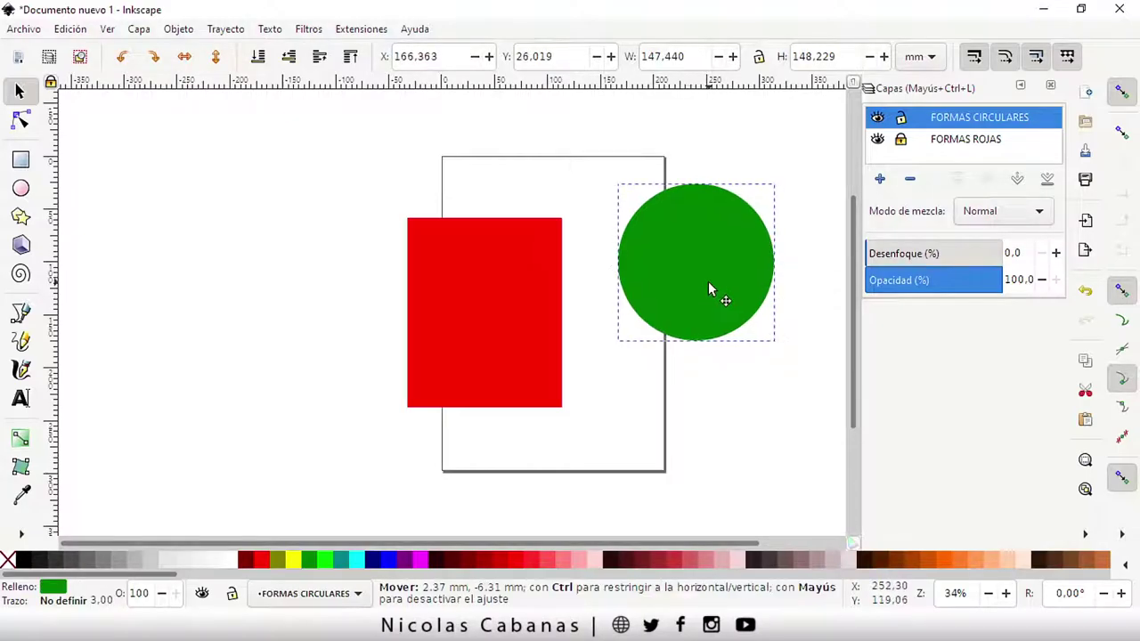
click(472, 560)
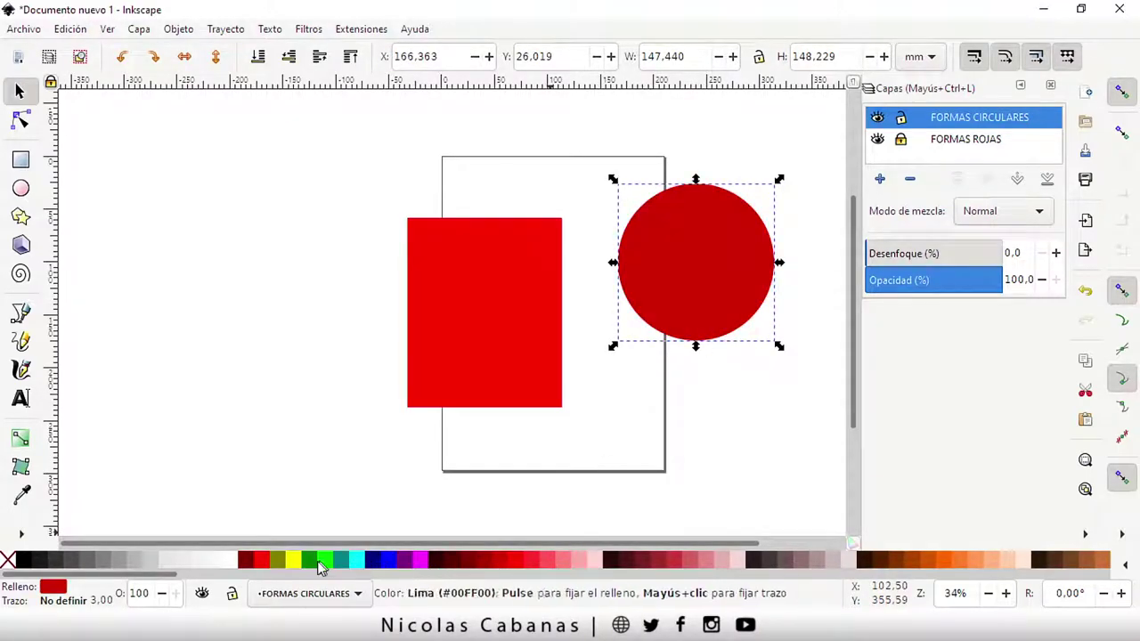
click(319, 562)
drag(700, 257, 673, 258)
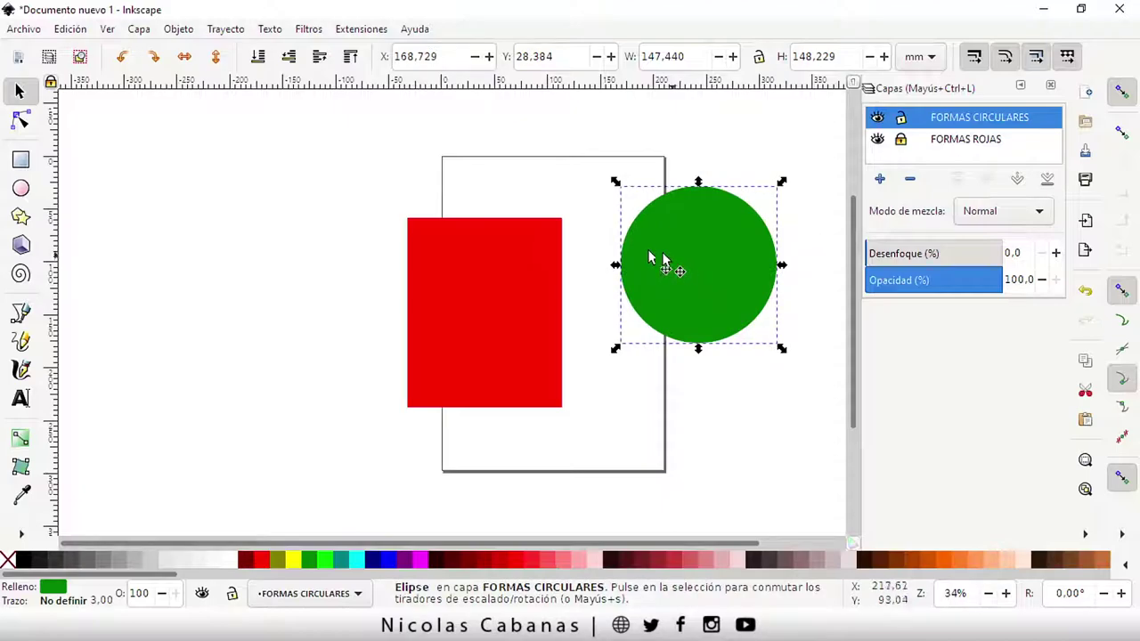
click(363, 203)
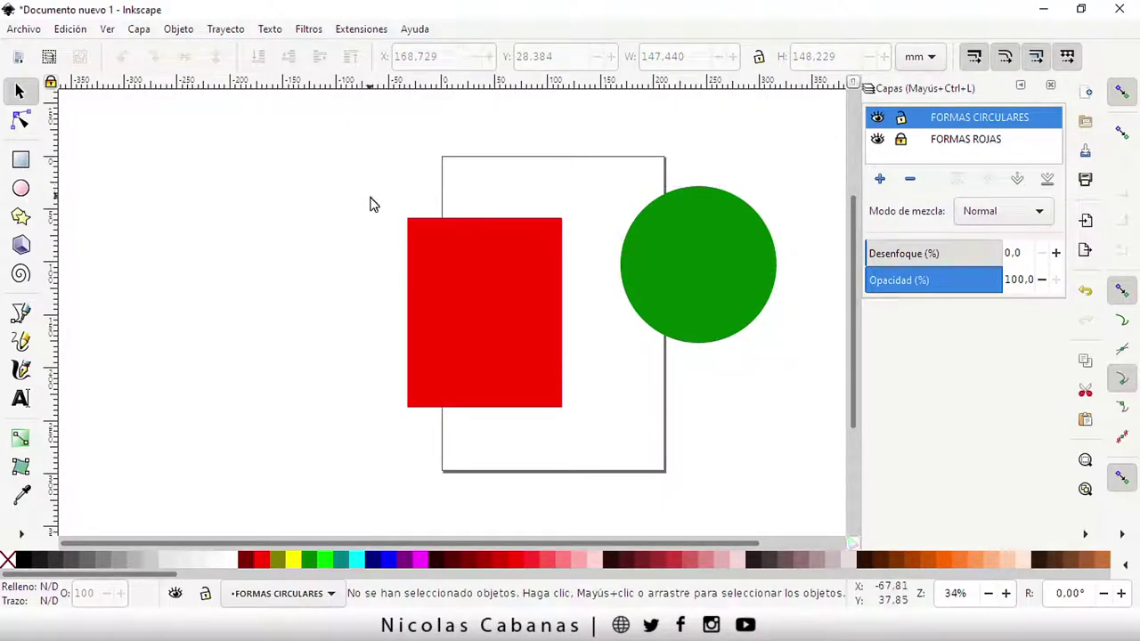
click(21, 189)
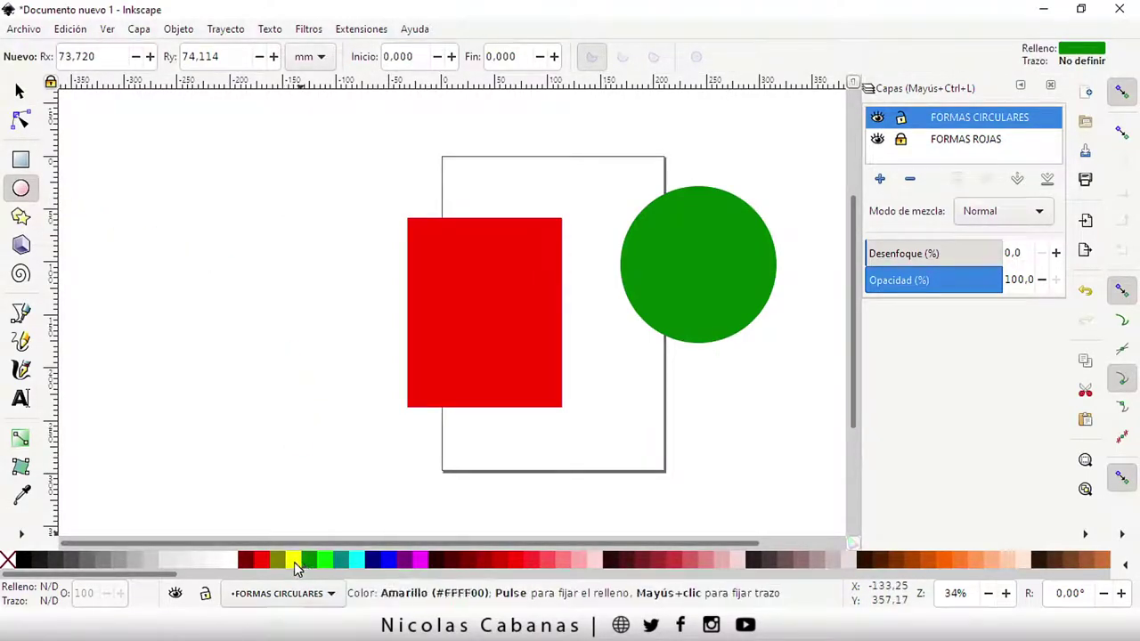
Draw a yellow ellipse near the bottom of the page.
click(295, 562)
drag(601, 380, 706, 469)
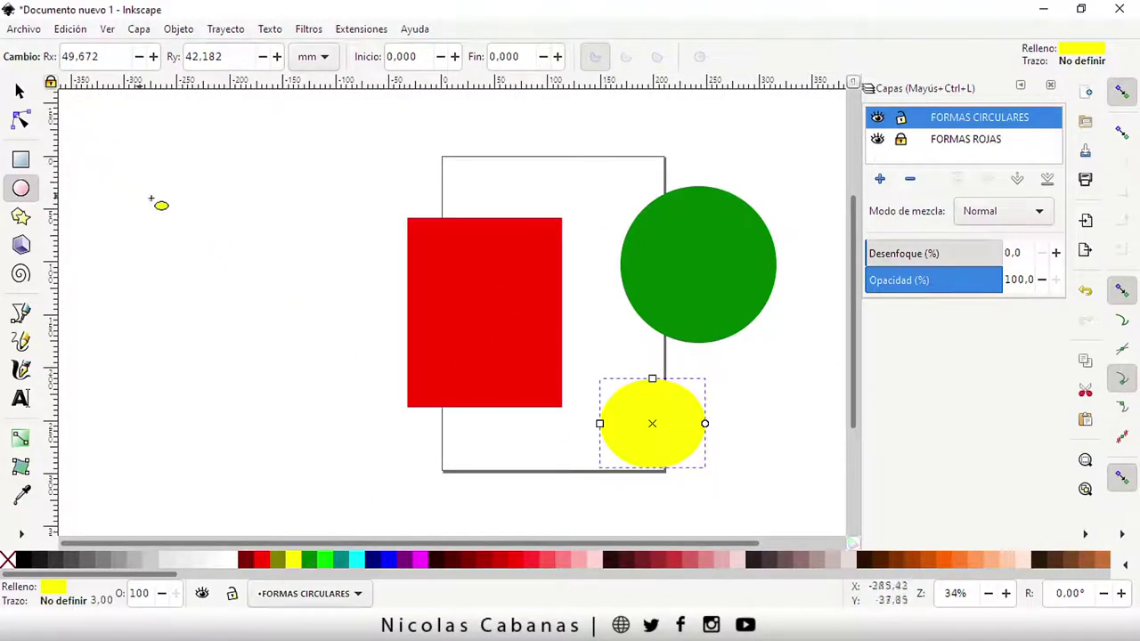
click(19, 90)
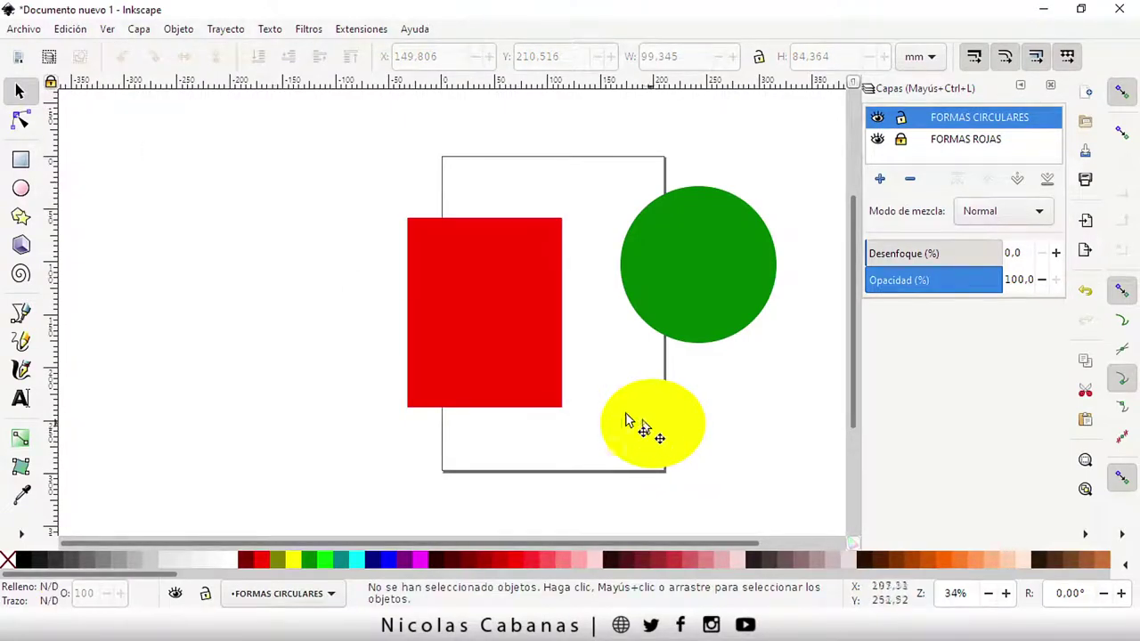
click(21, 189)
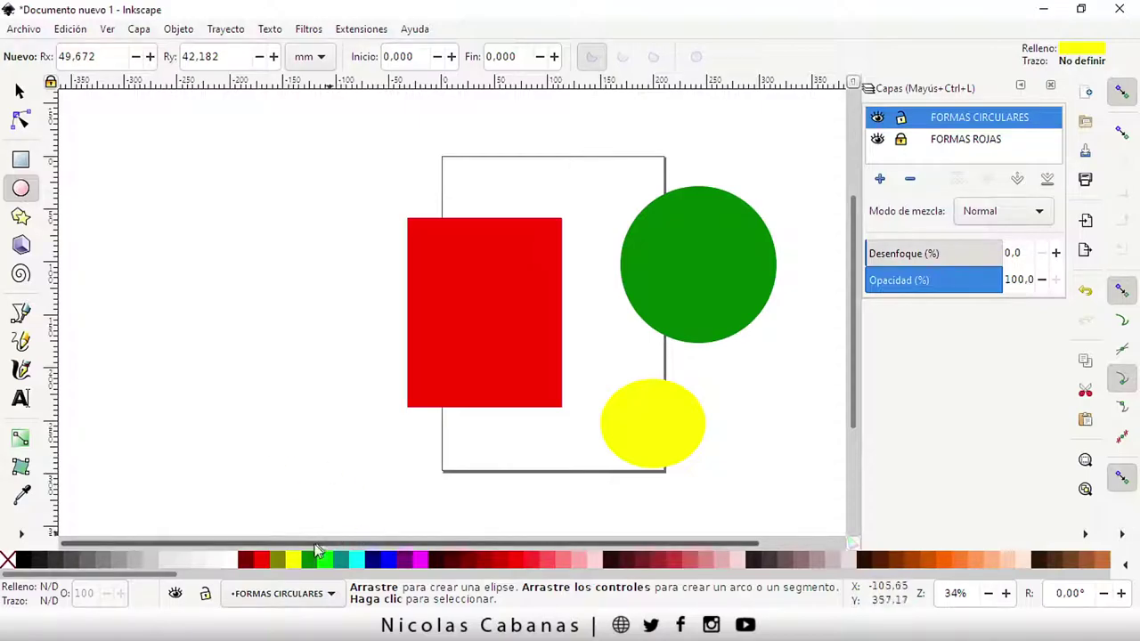
Draw a blue 107.229 × 106.441 mm circle overlapping the red rectangle's top.
click(396, 561)
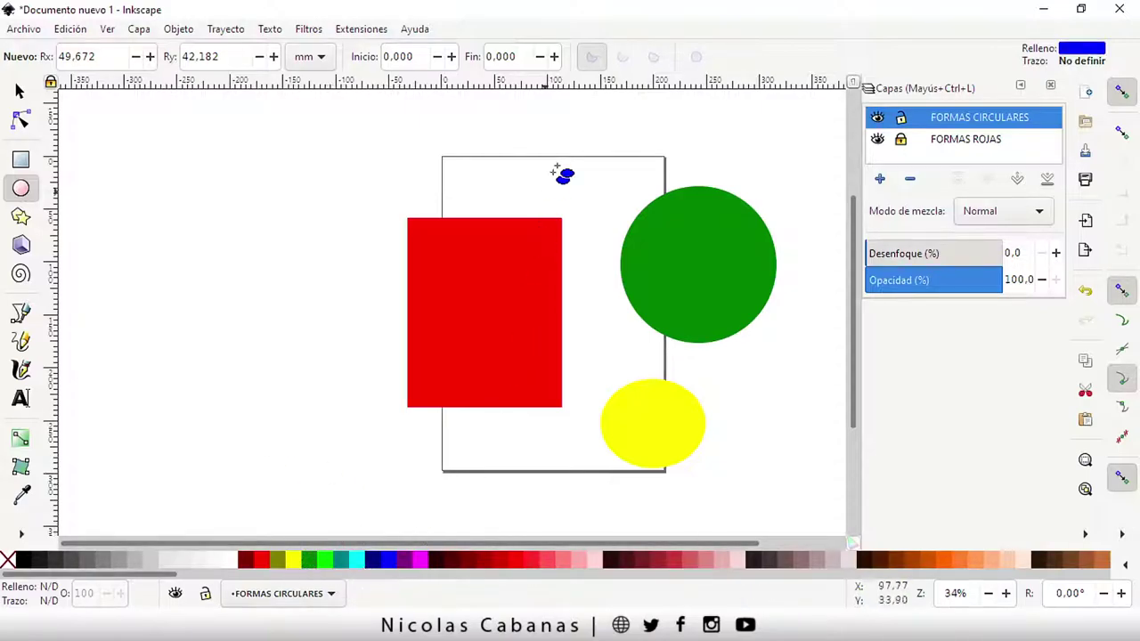
drag(564, 282, 592, 283)
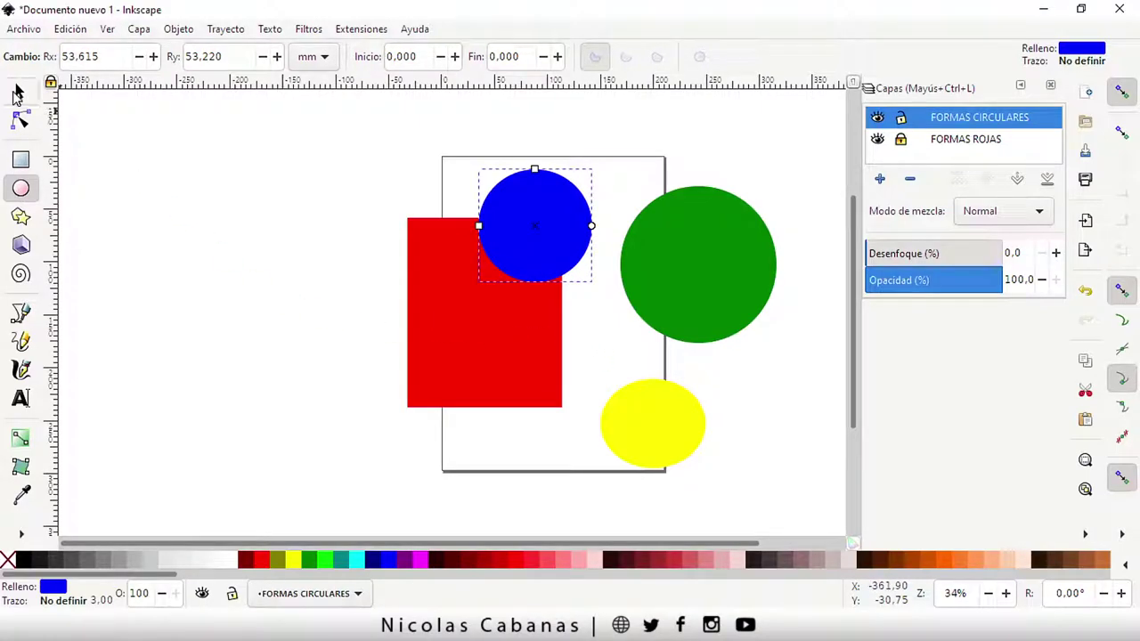
click(20, 92)
click(219, 266)
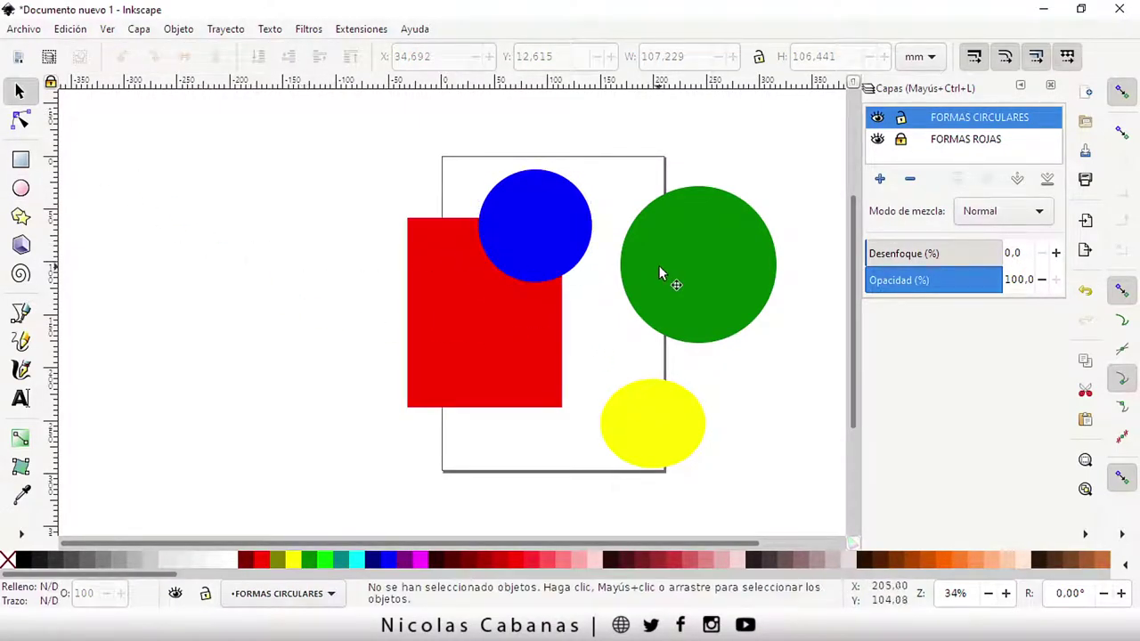
double_click(960, 125)
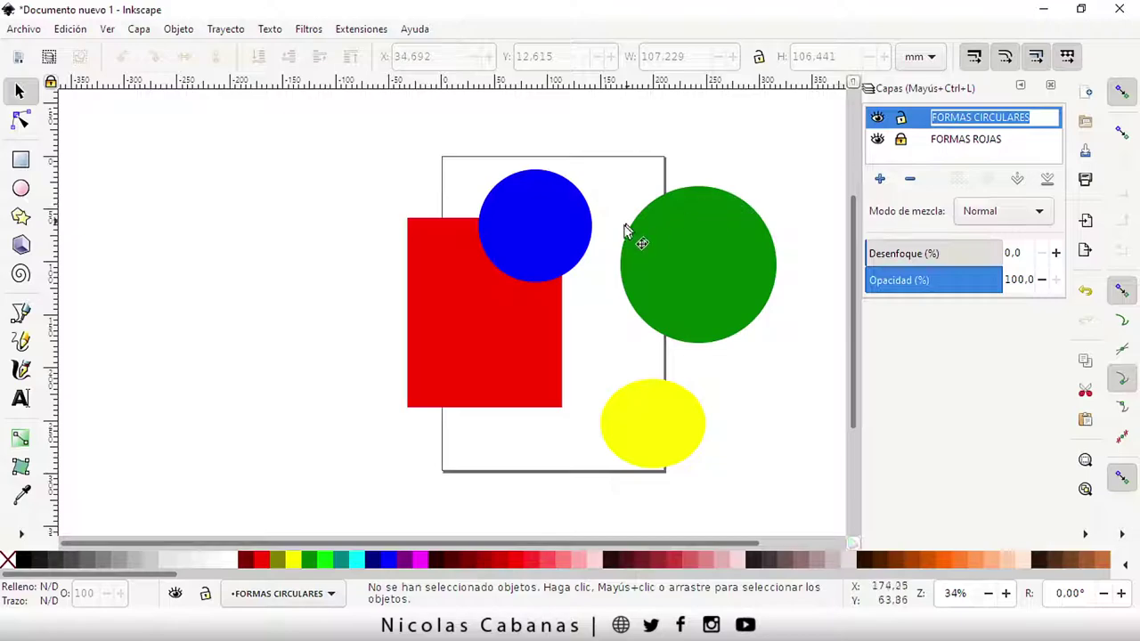
click(746, 170)
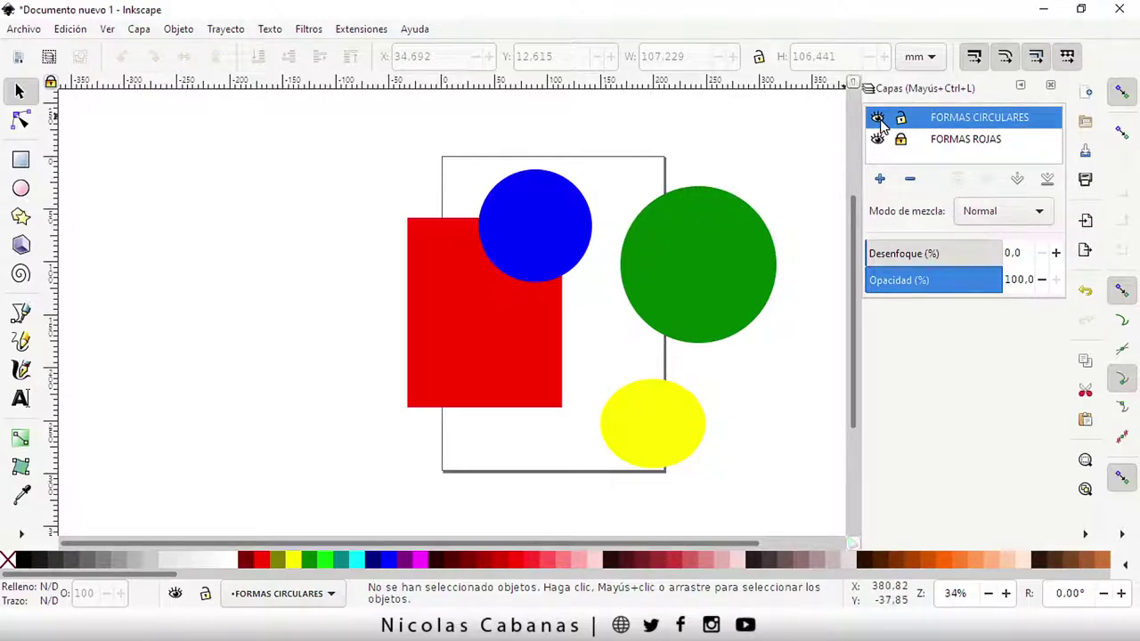
click(878, 118)
click(877, 118)
click(877, 119)
click(878, 118)
click(880, 117)
click(880, 117)
click(880, 117)
click(879, 118)
click(878, 140)
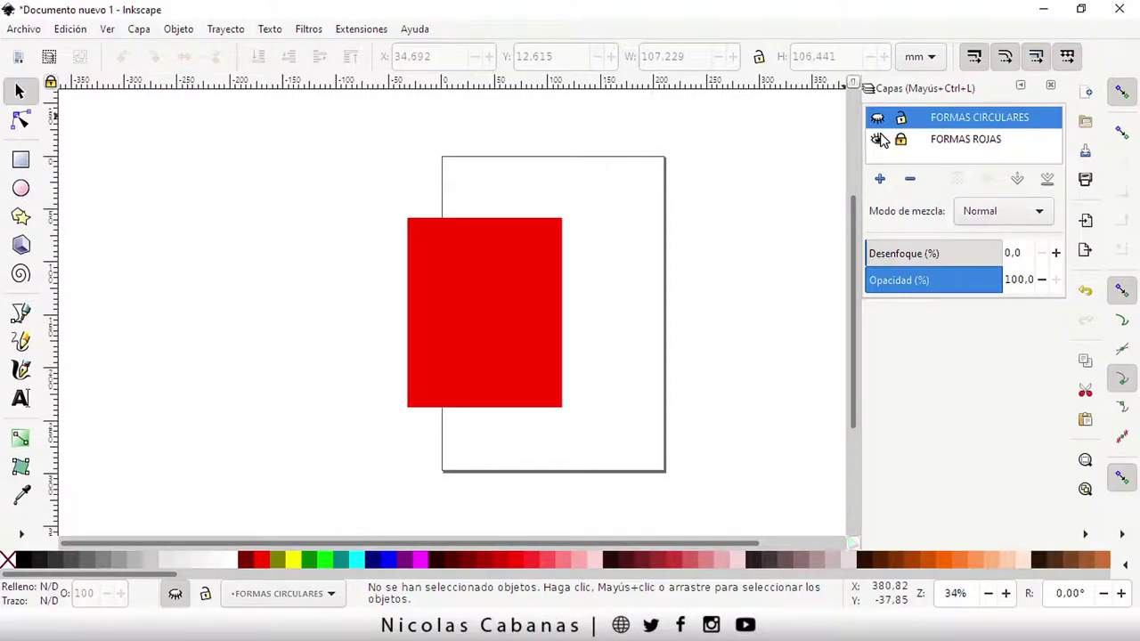
click(878, 140)
click(880, 140)
click(879, 119)
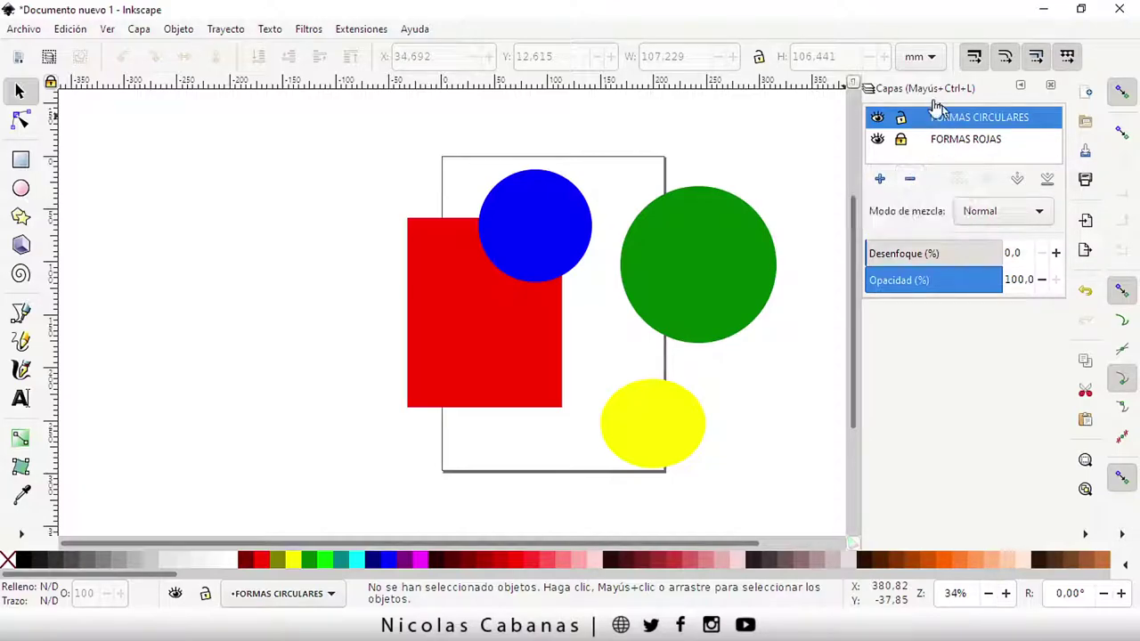
Add an 'estrellas' layer atop the stack, check the other layers, then make estrellas current.
click(879, 181)
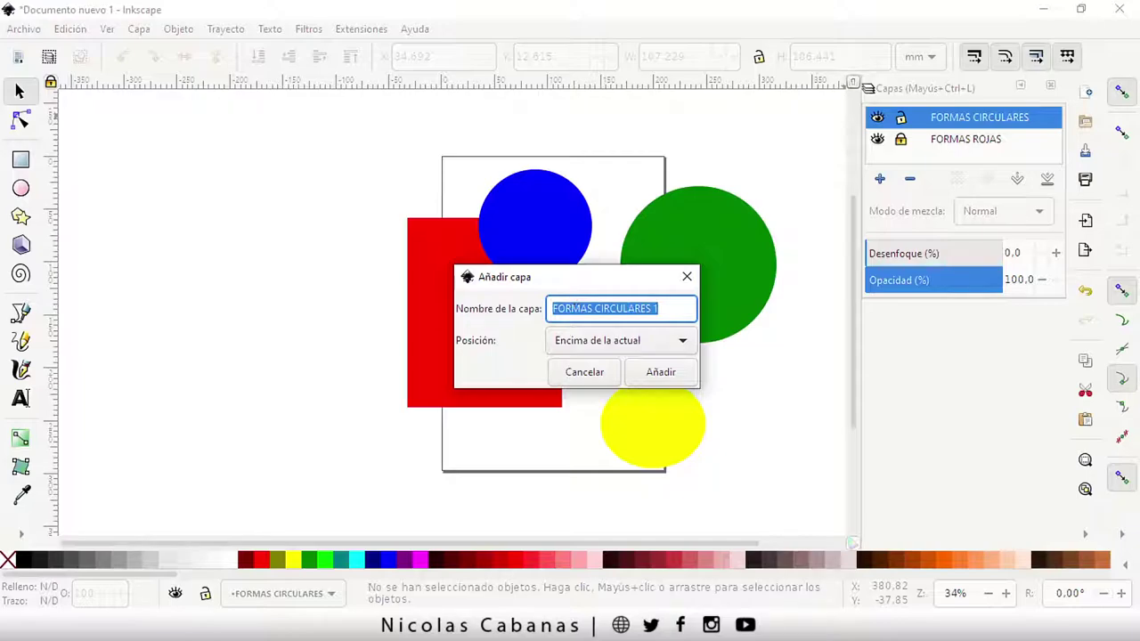
text(etrella)
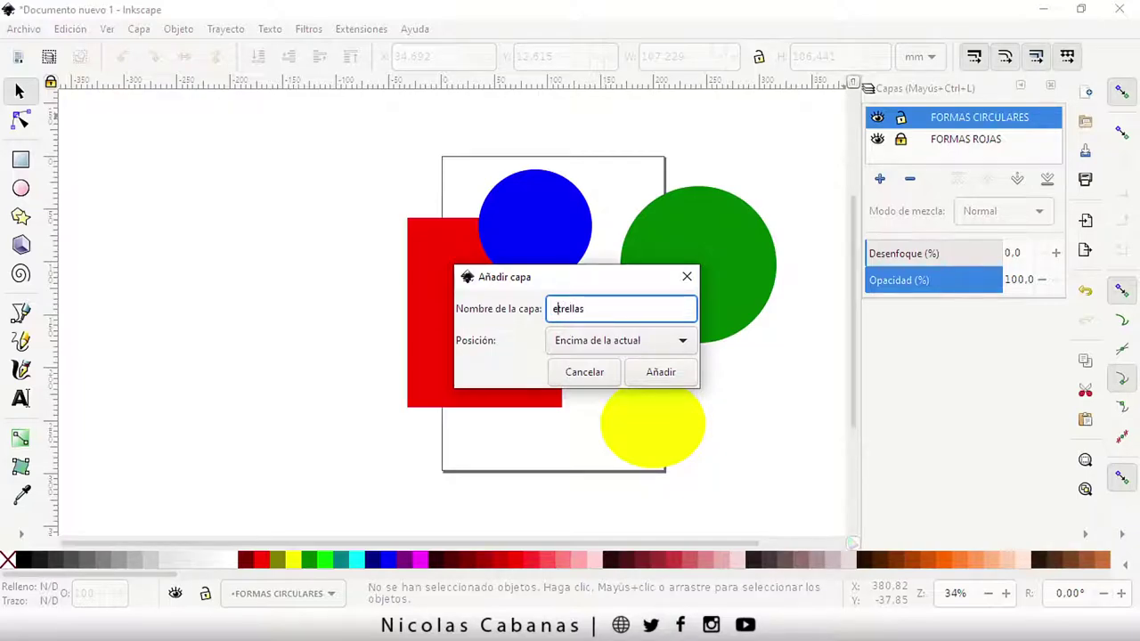
text(s)
click(682, 377)
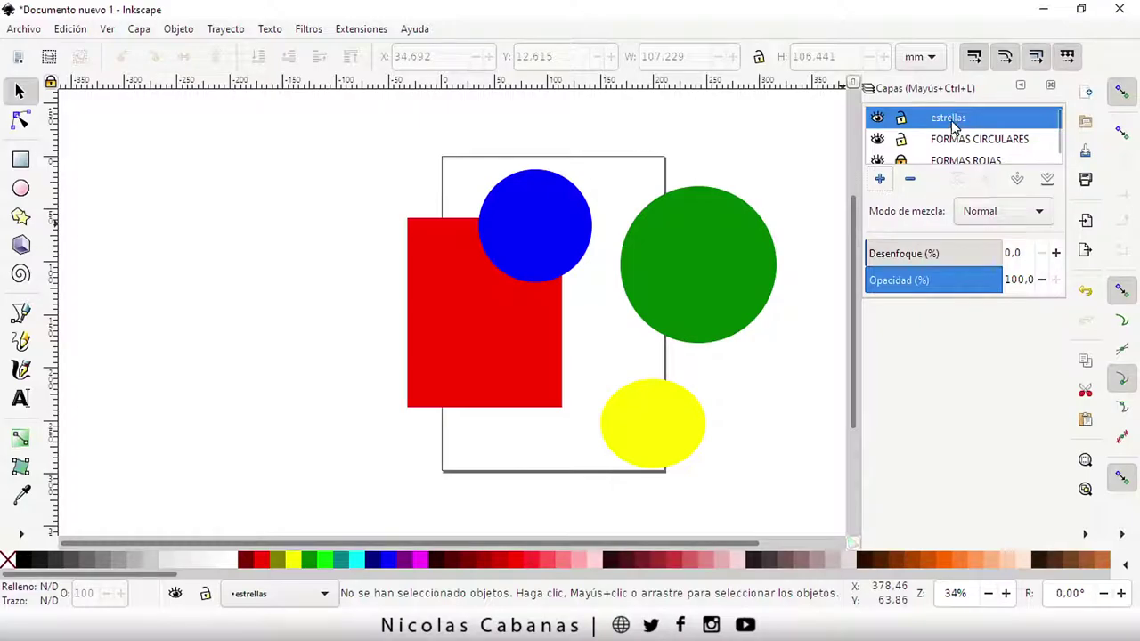
click(958, 139)
click(969, 160)
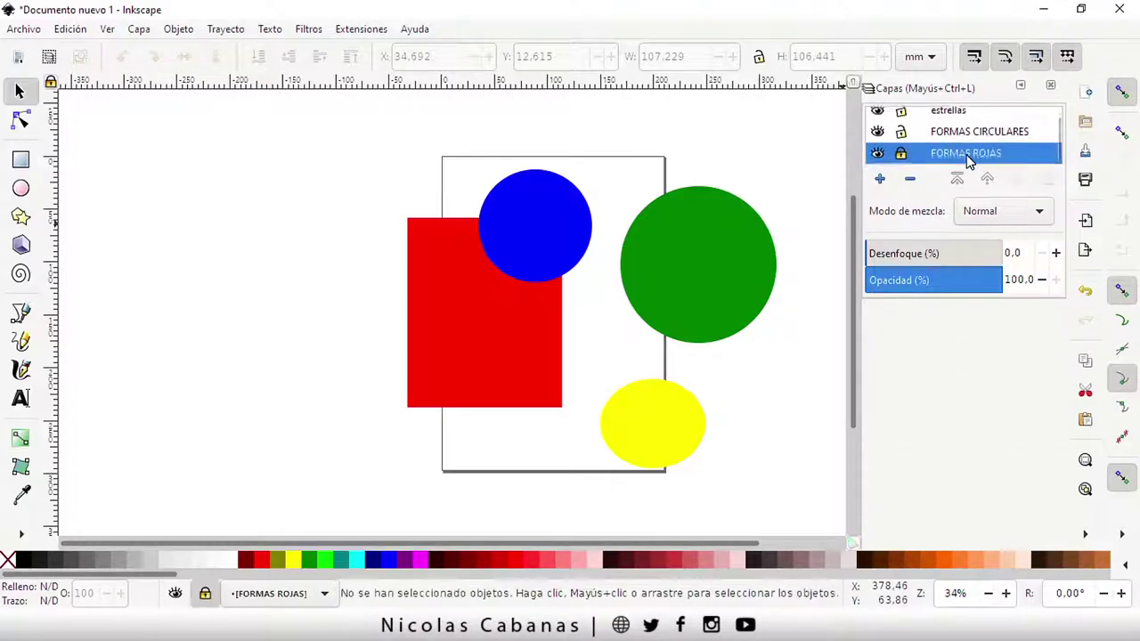
click(962, 114)
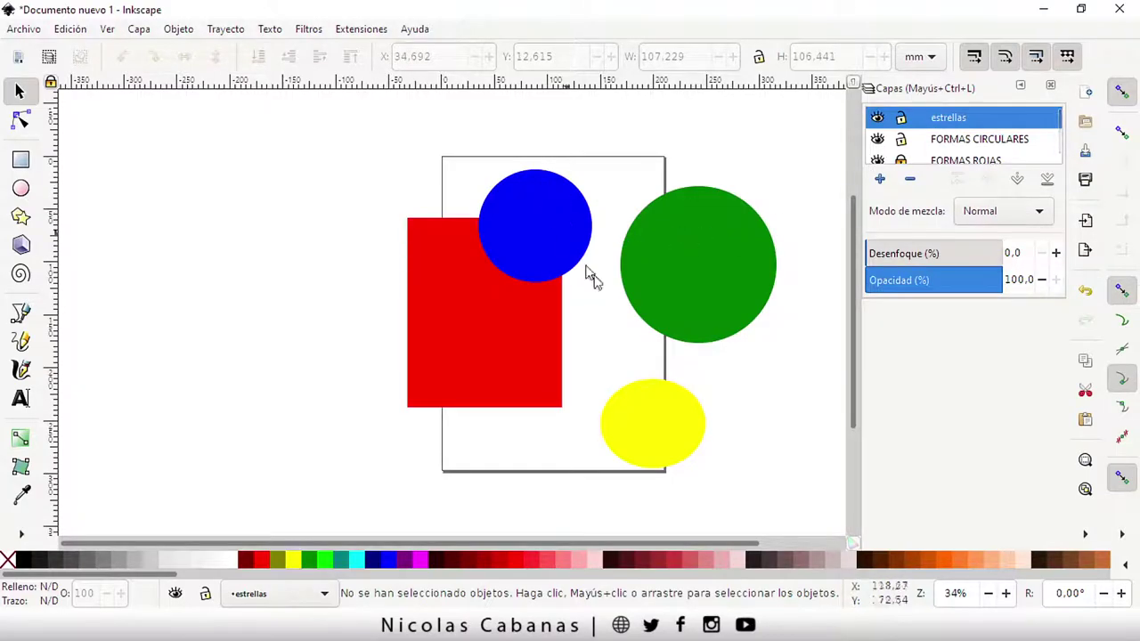
Draw a large magenta five-point star, 415.230 × 404.925 mm, over the shapes.
click(20, 218)
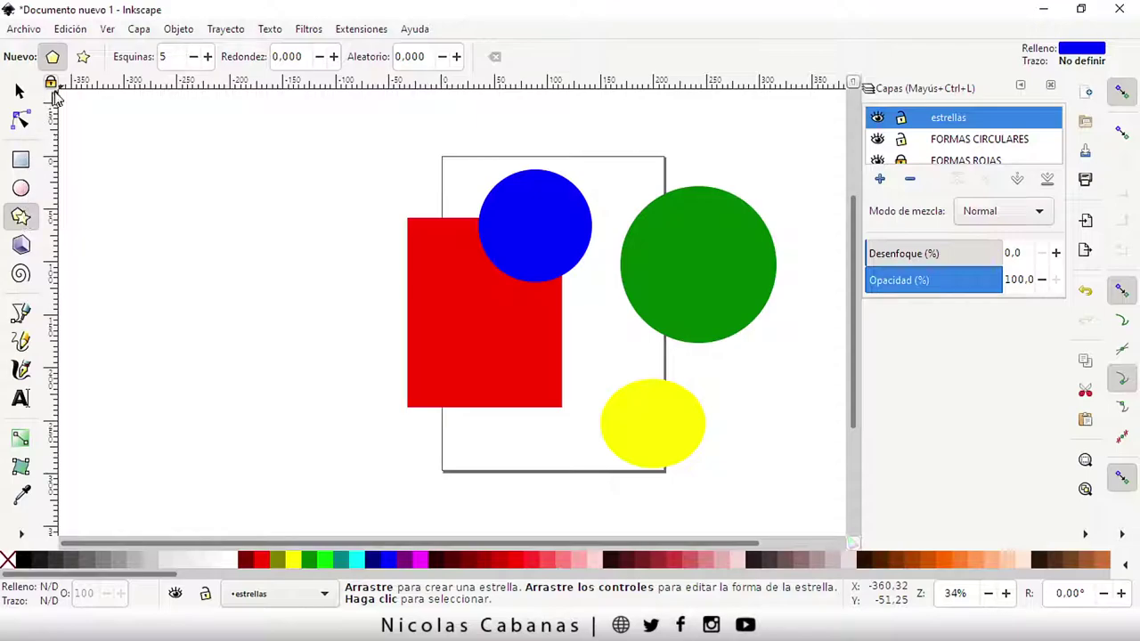
click(83, 56)
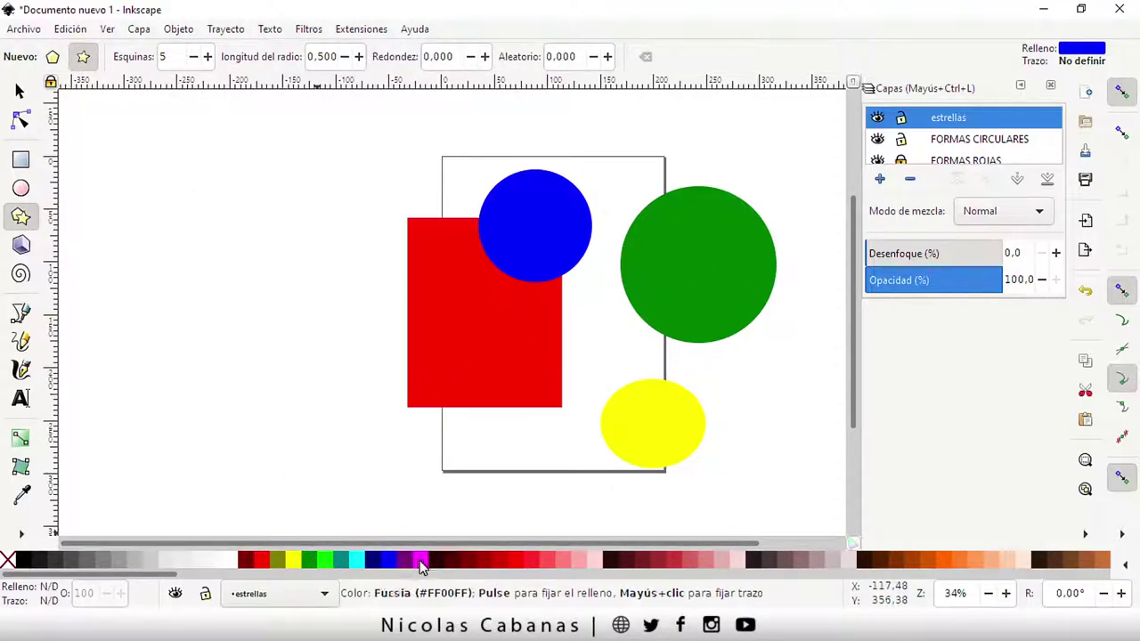
click(418, 559)
drag(512, 251, 599, 256)
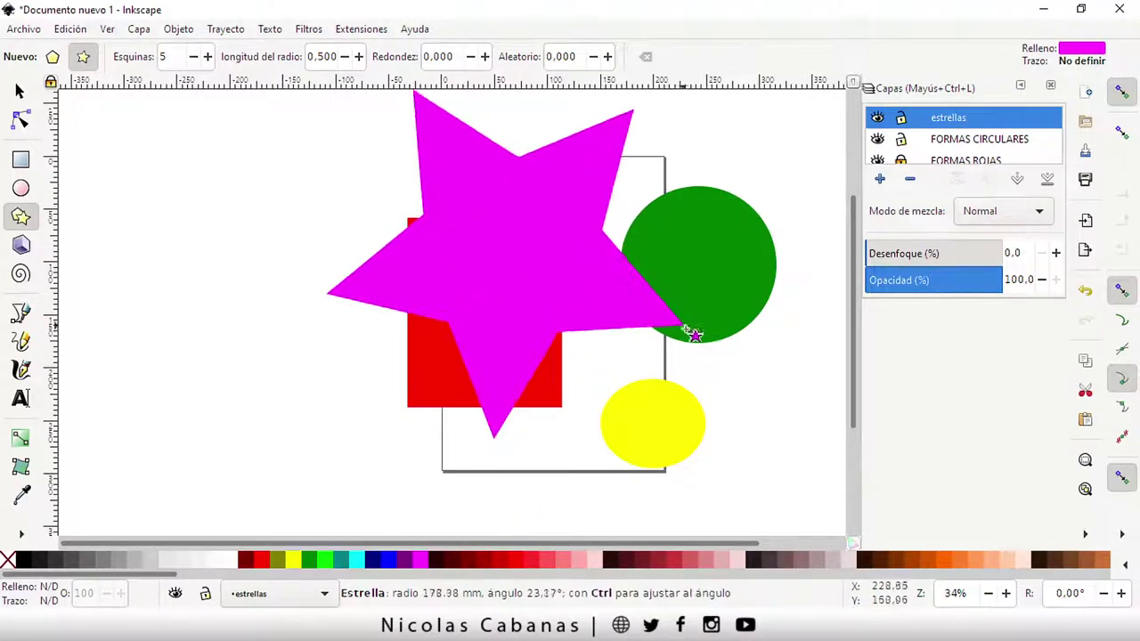
drag(591, 248, 736, 306)
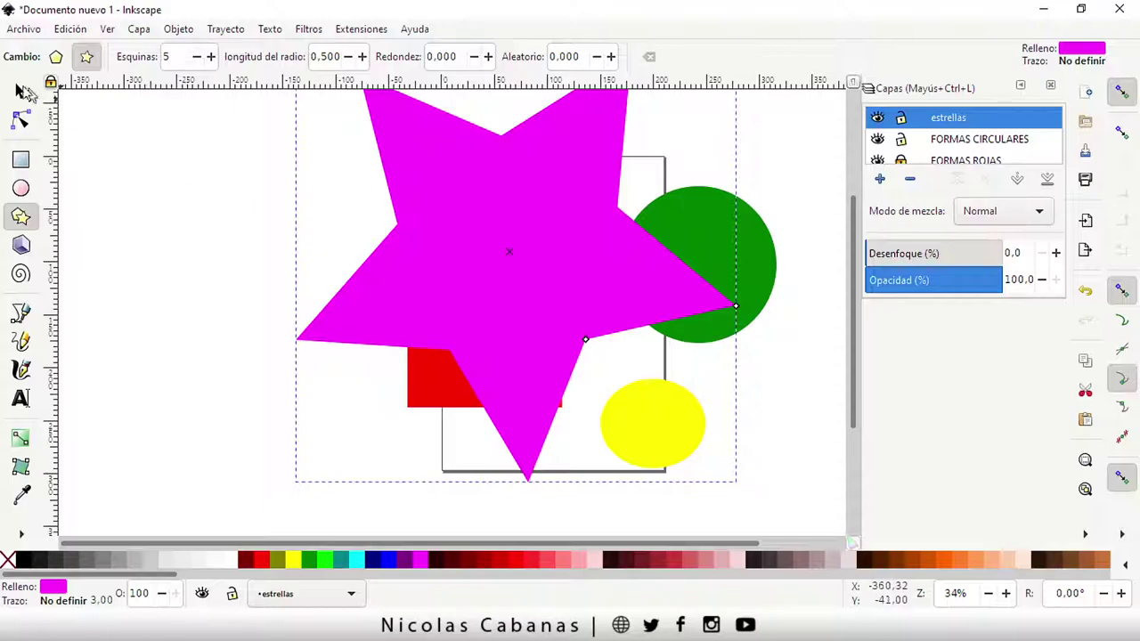
Shift the star down and right, then cycle through the layers back to estrellas.
click(20, 91)
mouse_move(486, 214)
mouse_down()
mouse_move(504, 239)
mouse_move(530, 244)
mouse_up()
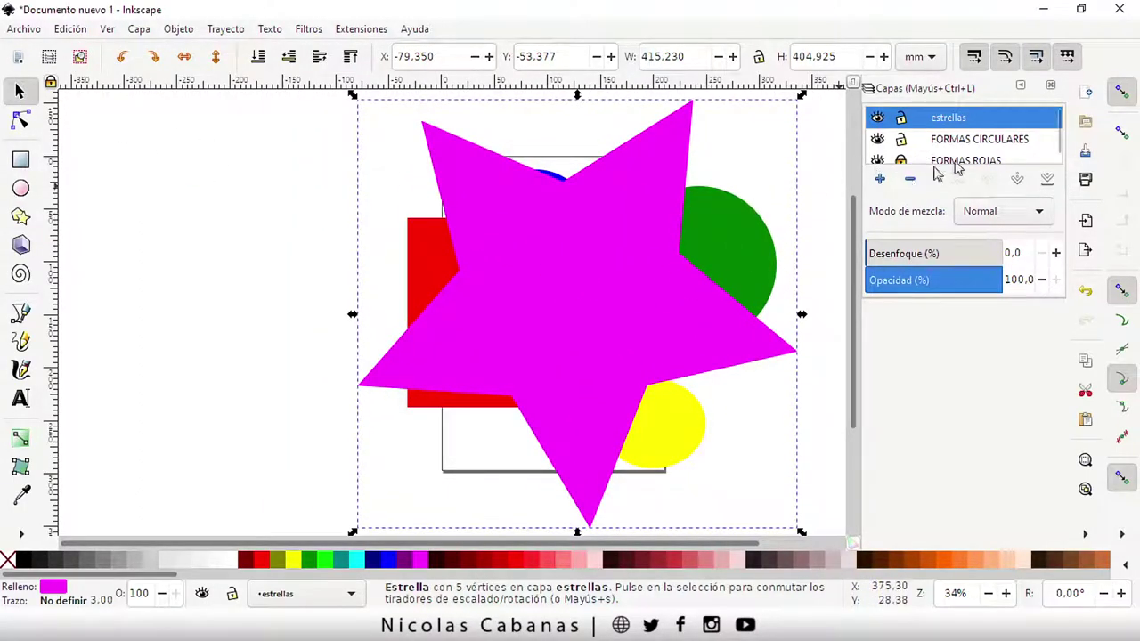
double_click(961, 118)
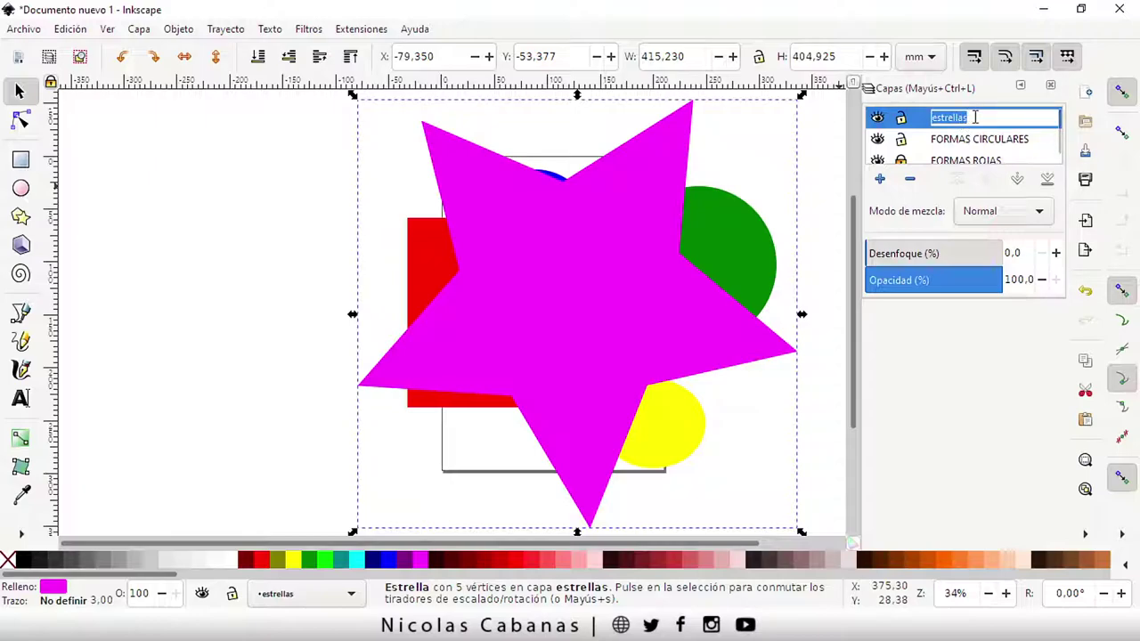
mouse_move(594, 230)
mouse_down()
mouse_move(570, 249)
mouse_move(594, 244)
mouse_up()
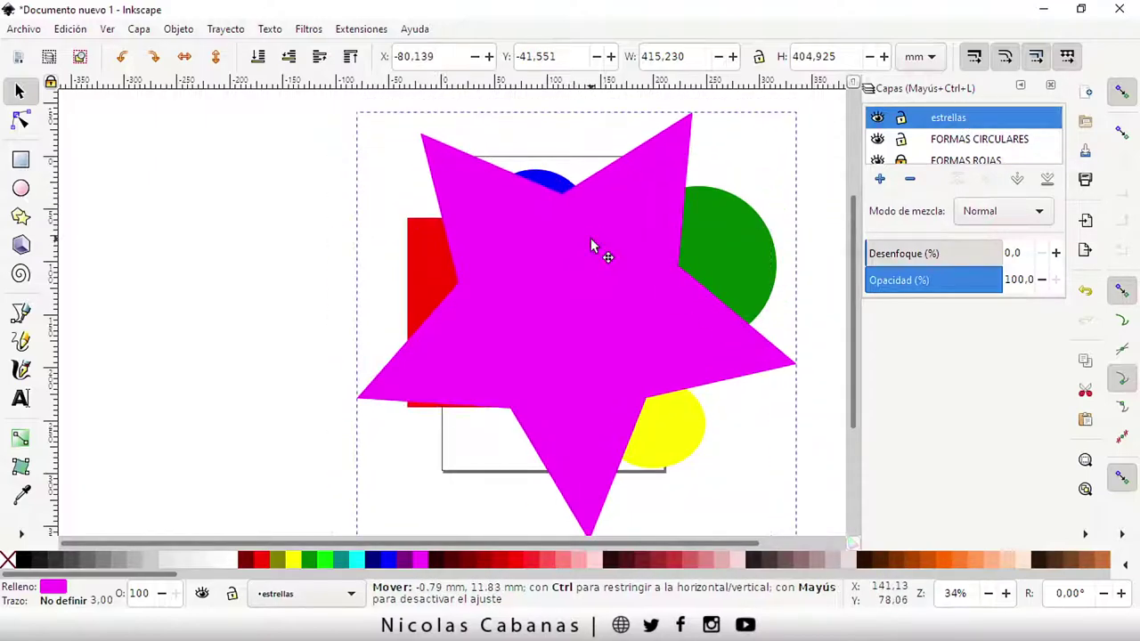
click(926, 145)
click(957, 159)
click(956, 116)
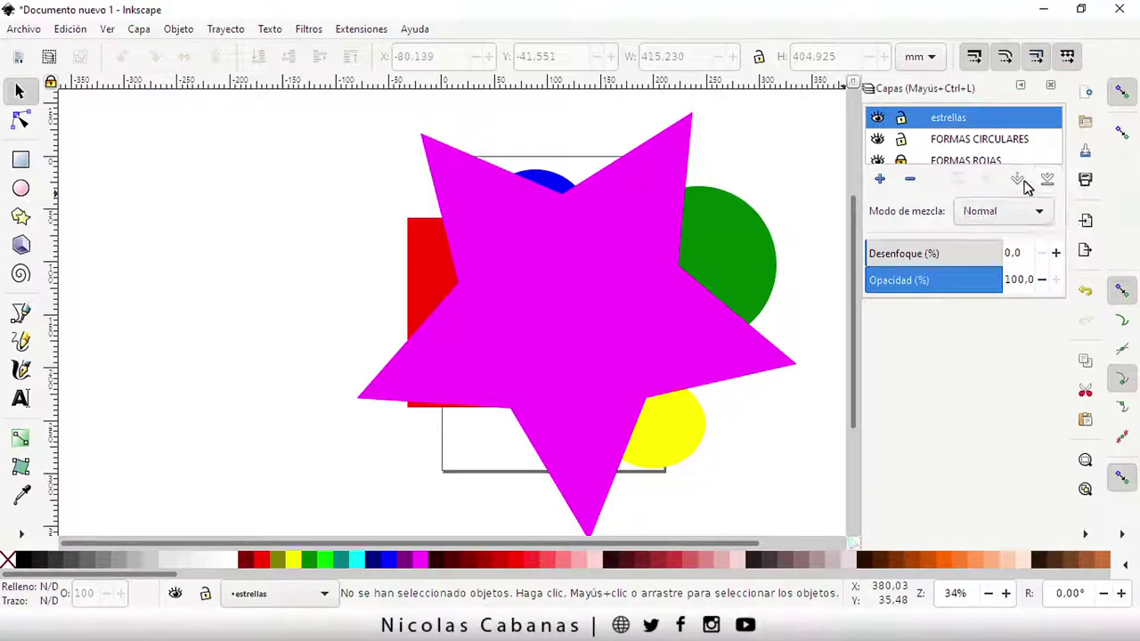
Lower the estrellas layer beneath FORMAS CIRCULARES and check the new layer order.
click(1018, 181)
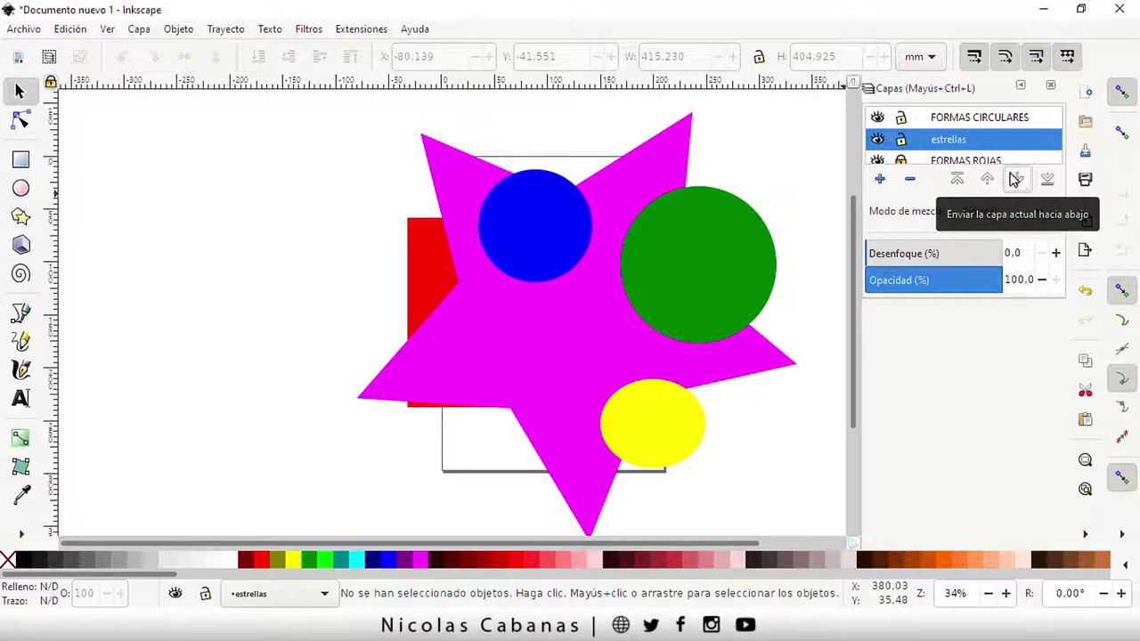
click(959, 122)
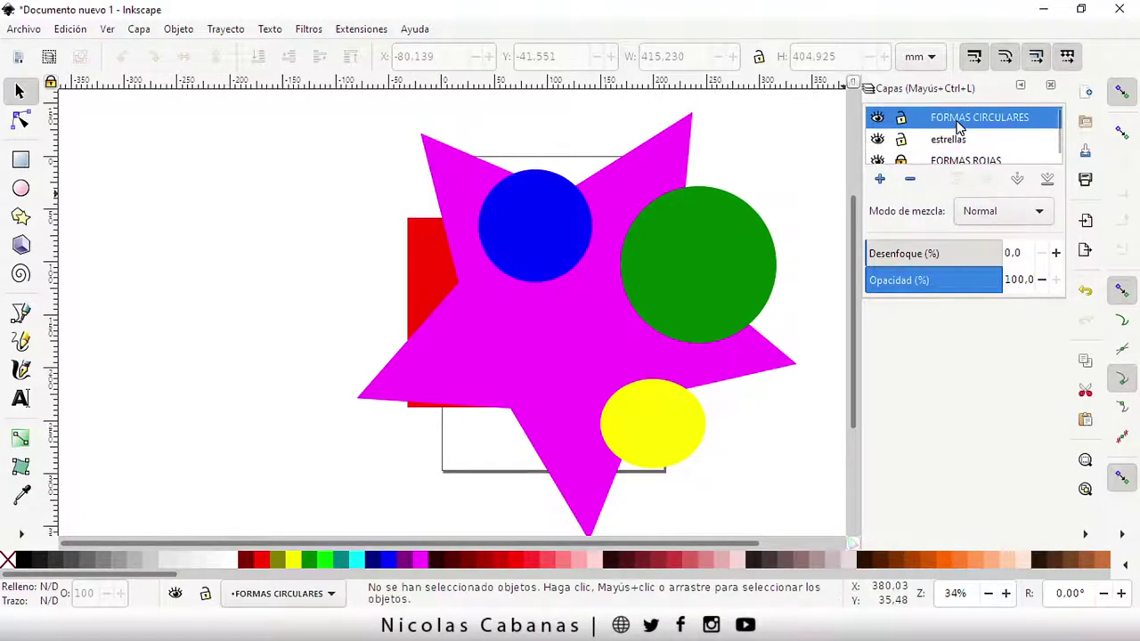
click(963, 143)
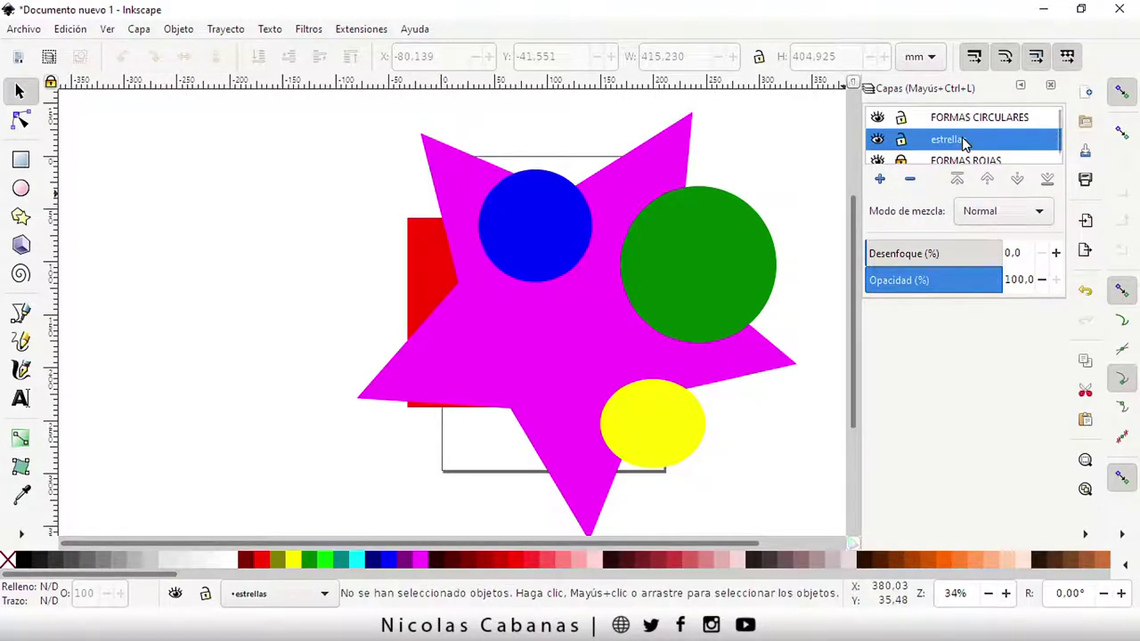
click(968, 165)
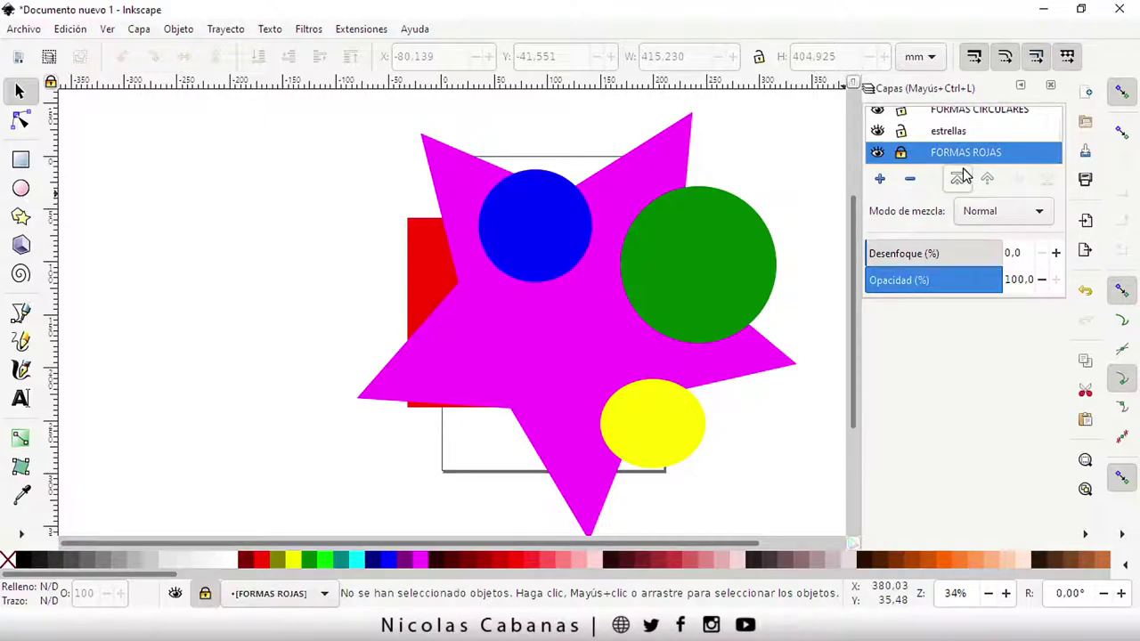
Reselect estrellas, then hide and lock it so the magenta star disappears.
click(959, 132)
click(962, 118)
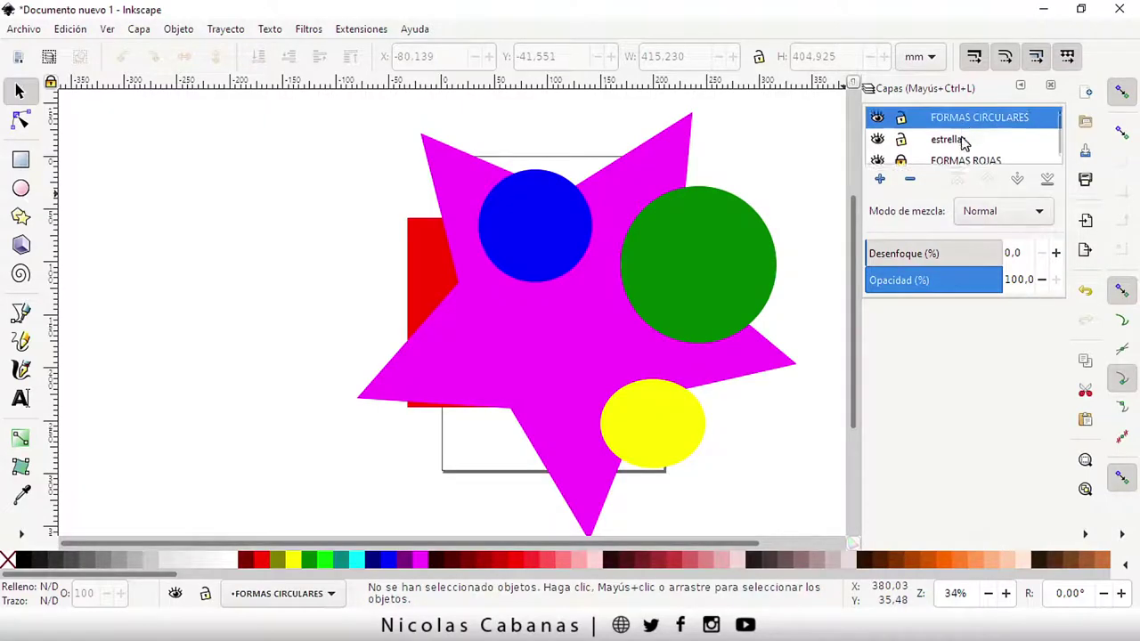
click(962, 142)
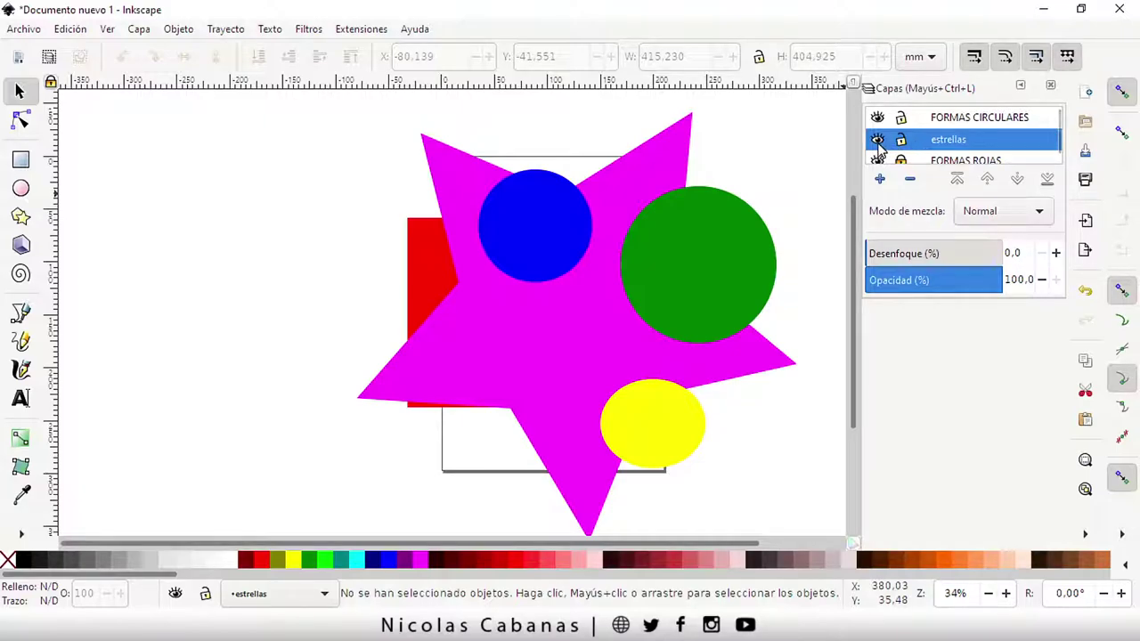
click(878, 140)
click(900, 142)
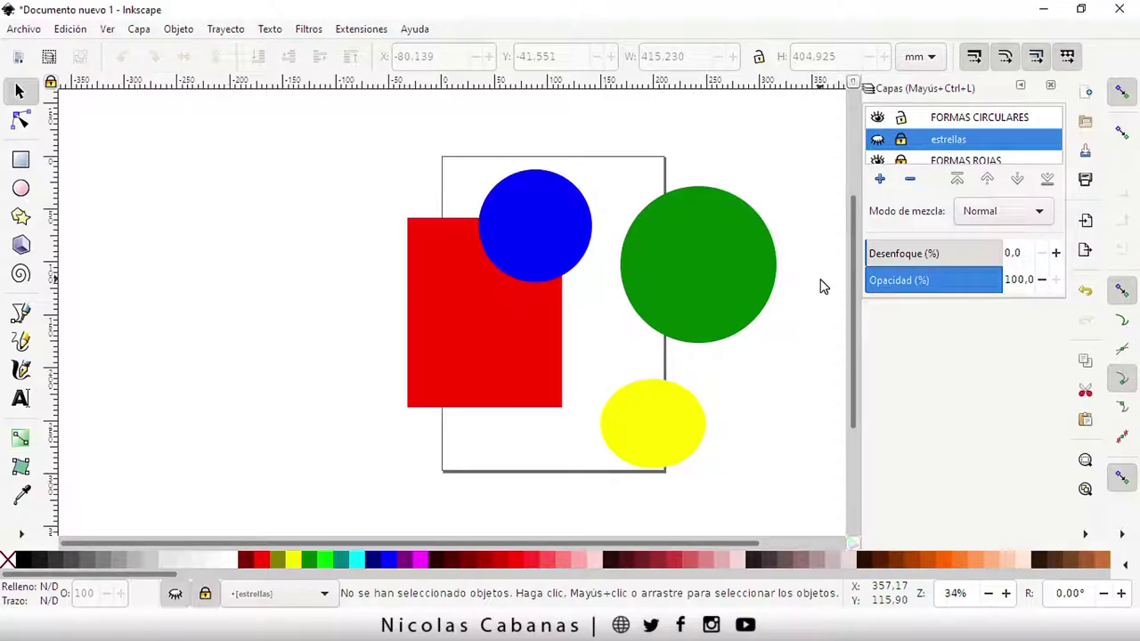
On FORMAS CIRCULARES, arrange the blue, green and yellow circles in a column over the red square.
click(965, 117)
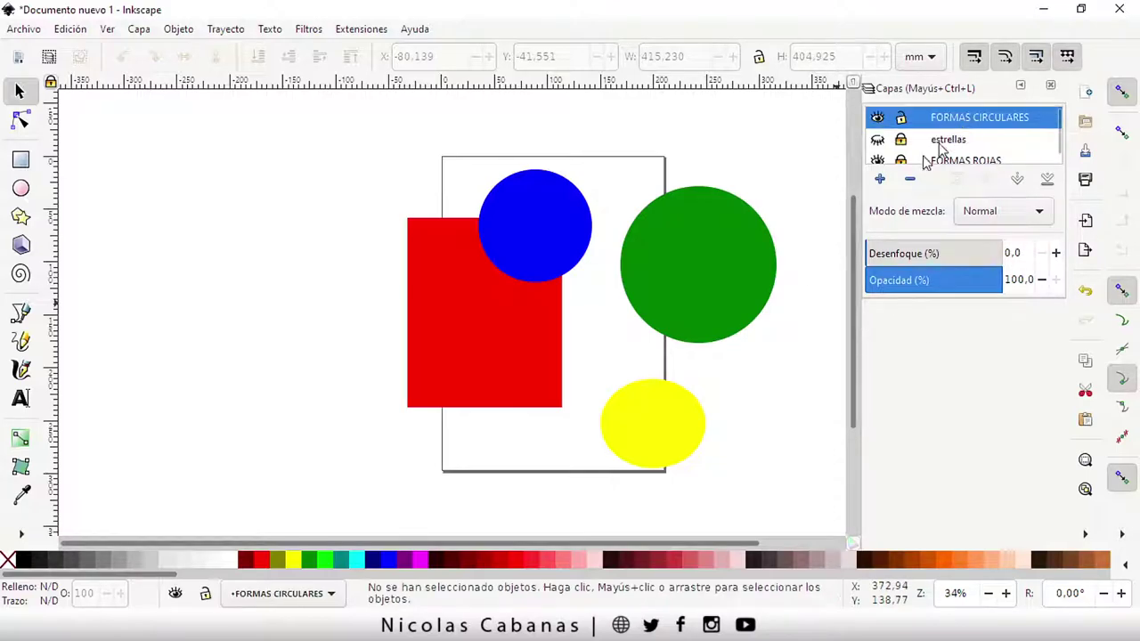
drag(552, 254, 580, 216)
drag(691, 299, 466, 349)
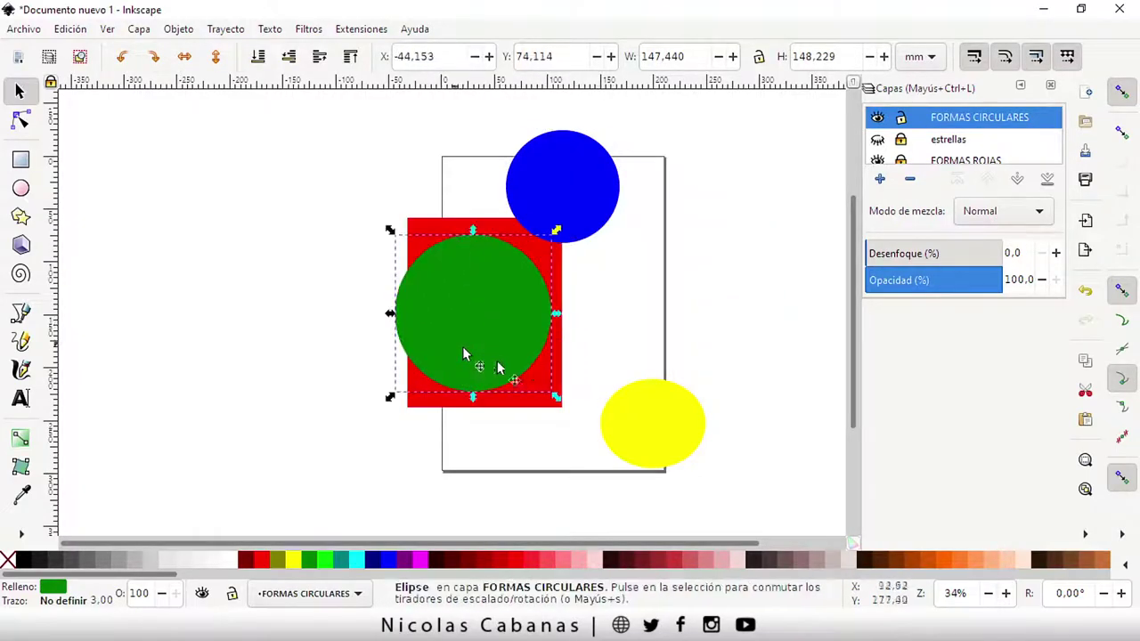
click(614, 408)
drag(615, 408, 563, 396)
drag(540, 357, 615, 352)
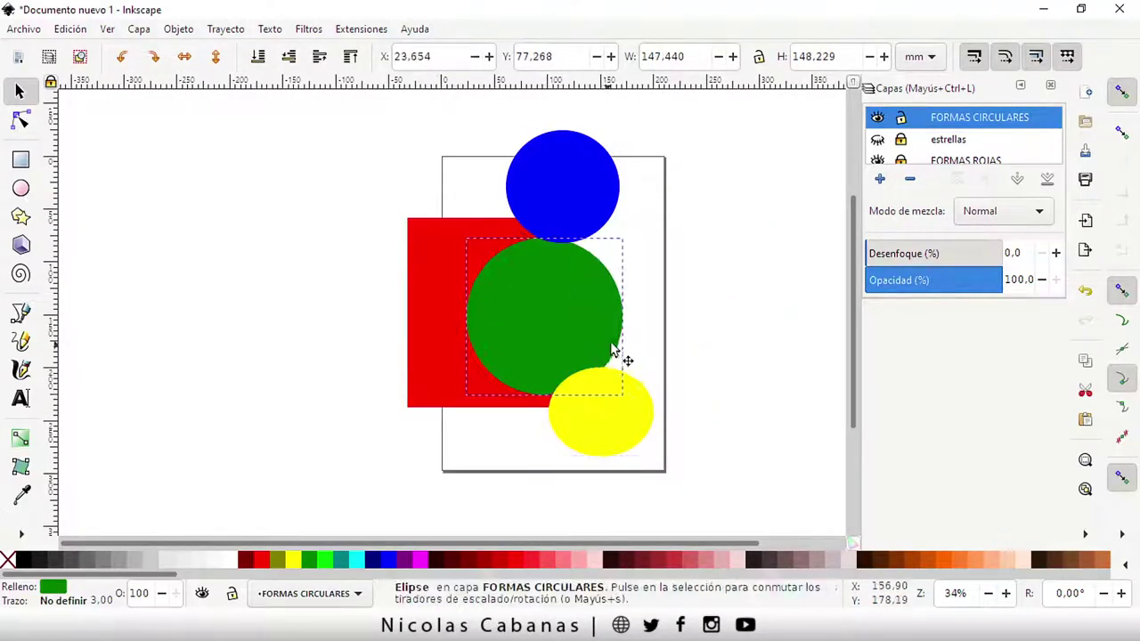
Make the estrellas layer visible again and drag the magenta star left to X -203.926 mm.
click(738, 323)
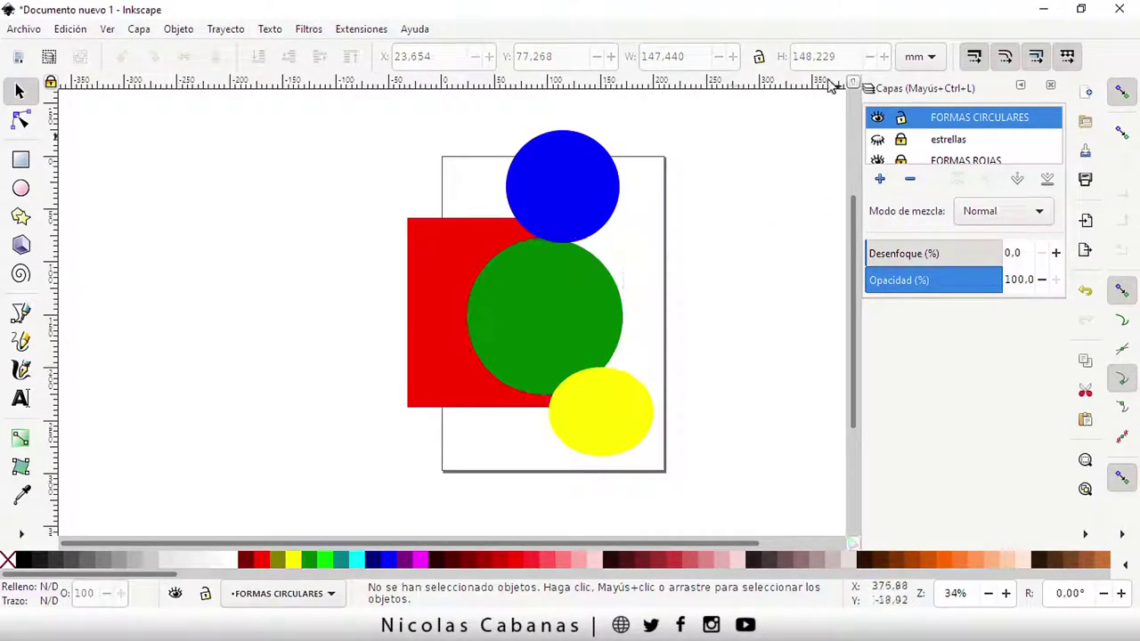
click(878, 140)
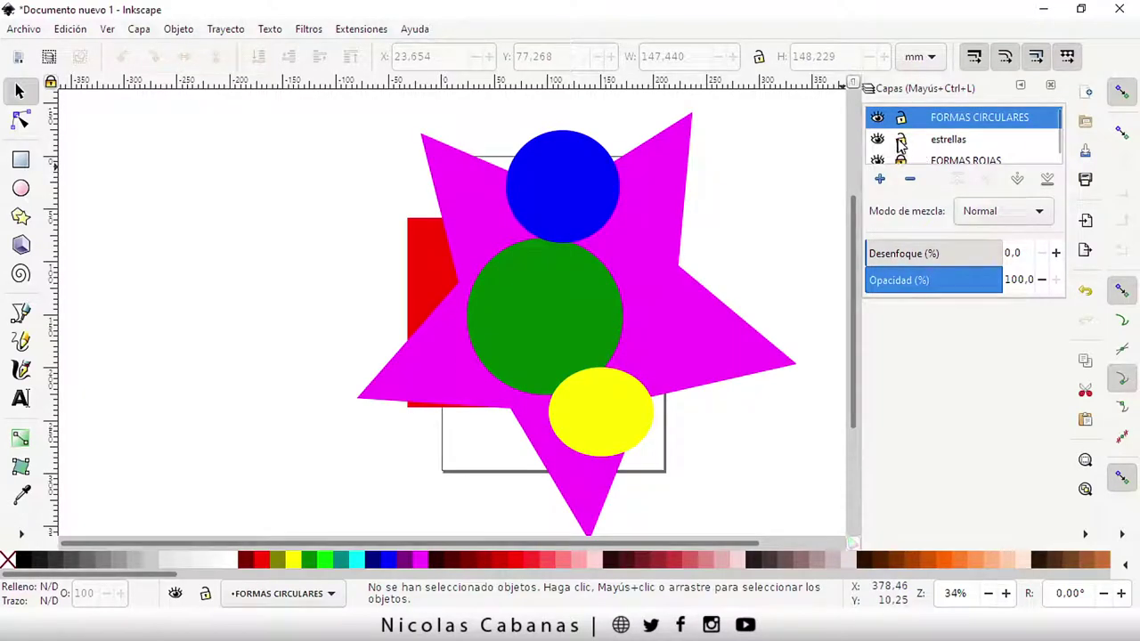
drag(662, 241, 528, 224)
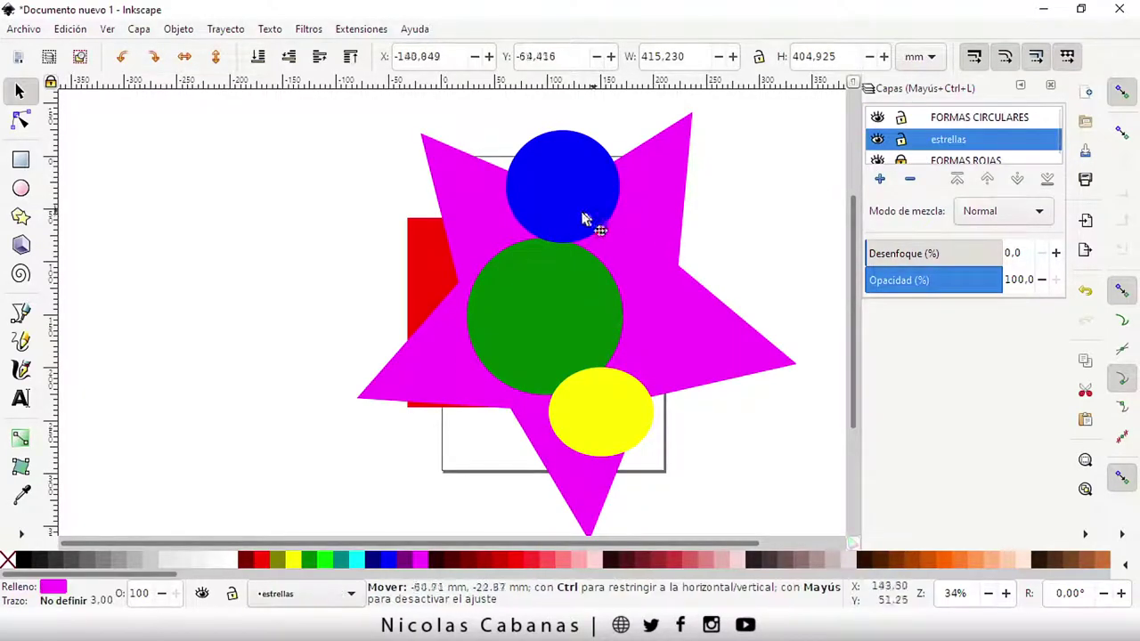
Shrink the magenta star to 240.194 × 261.427 mm and place it at X 91.744, Y -30.512 mm.
click(878, 140)
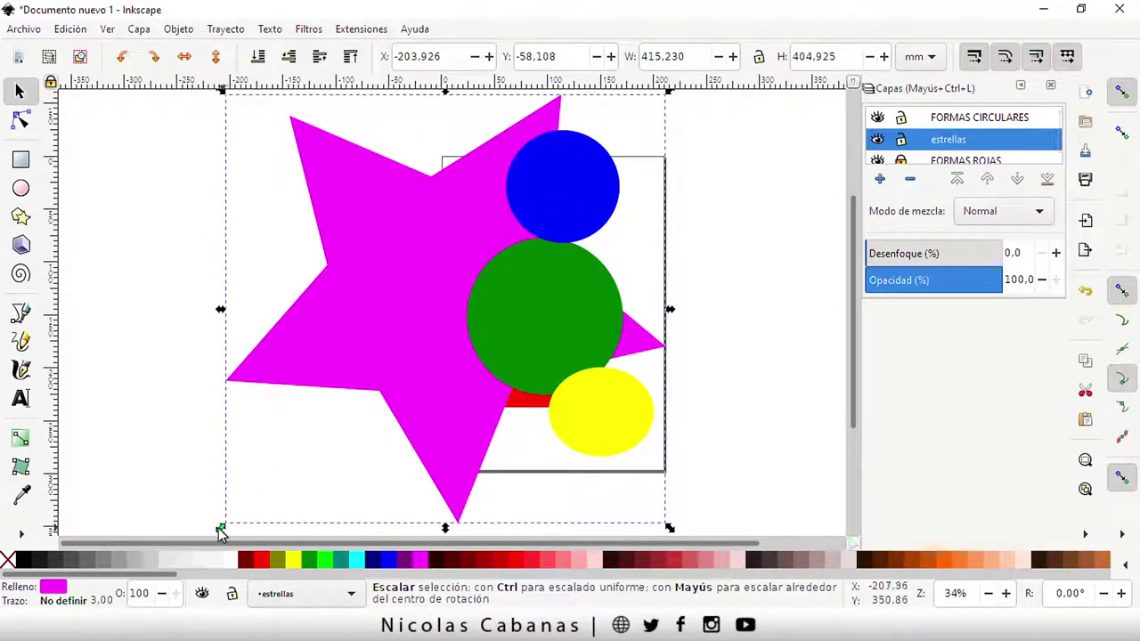
mouse_move(222, 526)
mouse_down()
mouse_move(257, 482)
mouse_move(410, 371)
mouse_up()
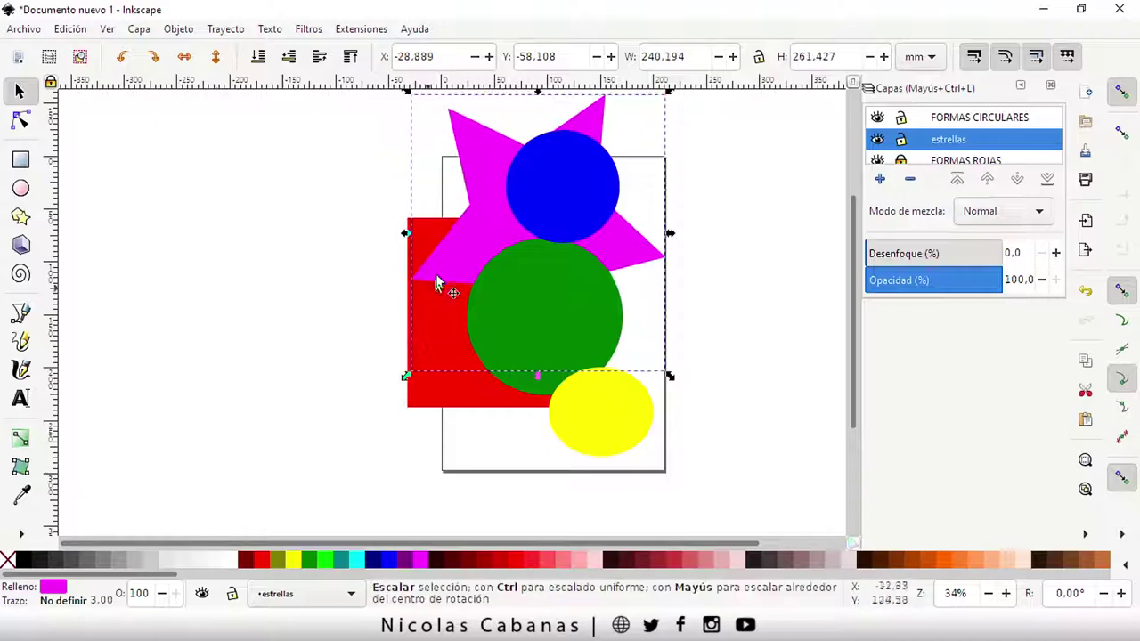
mouse_move(476, 245)
mouse_down()
mouse_move(471, 382)
mouse_move(585, 374)
mouse_move(623, 356)
mouse_move(605, 235)
mouse_up()
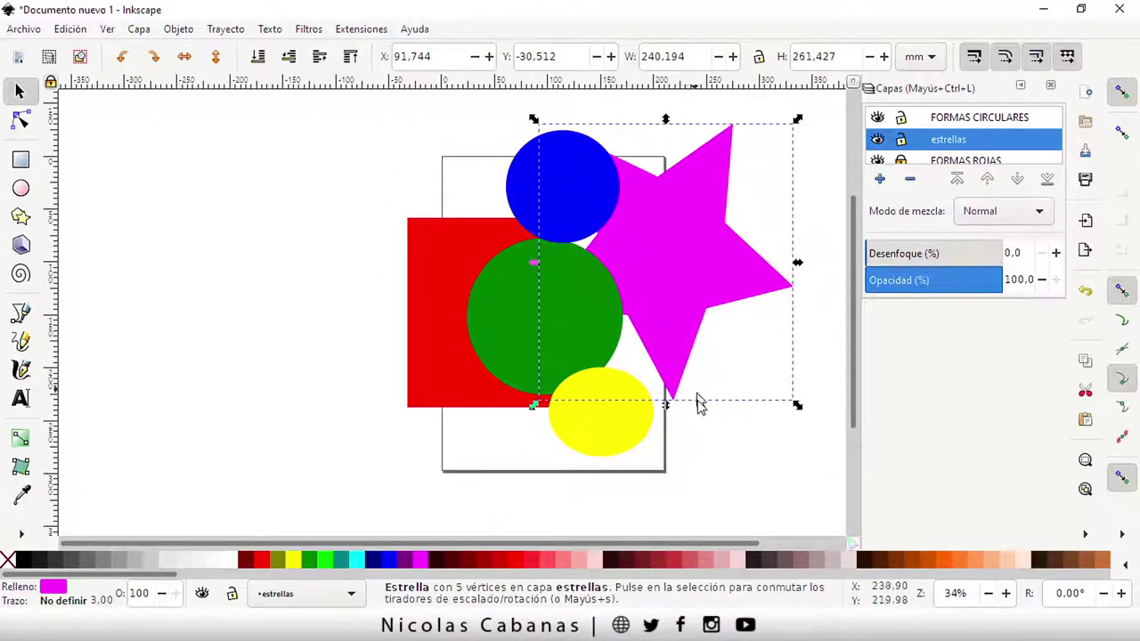
click(728, 474)
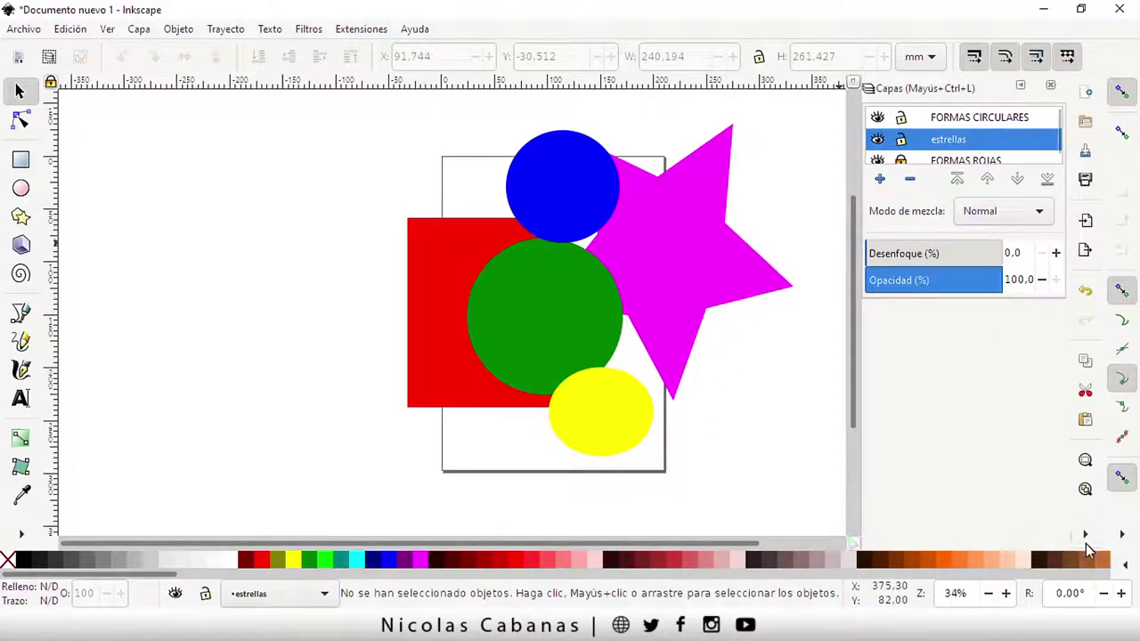
Collapse the Layers dock to widen the canvas.
click(1086, 535)
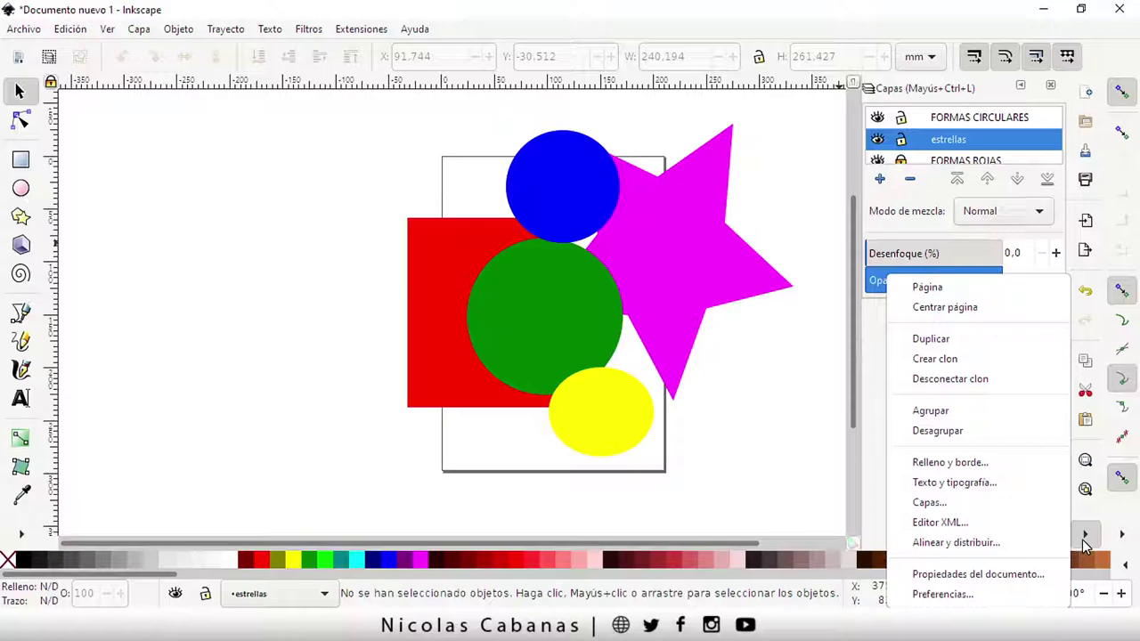
click(274, 311)
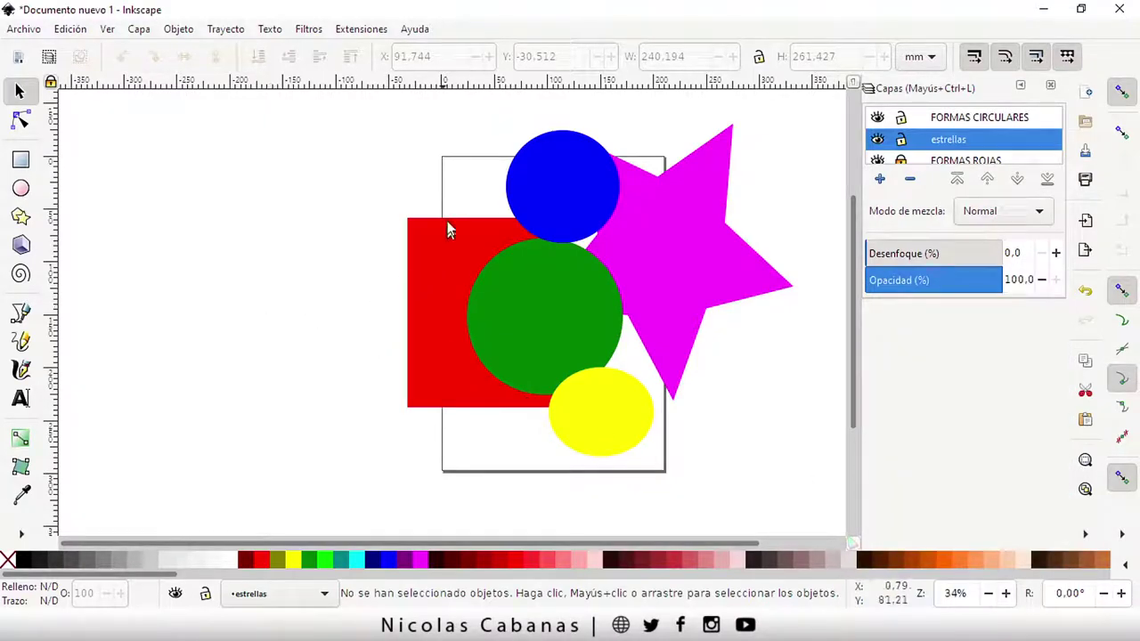
click(1020, 85)
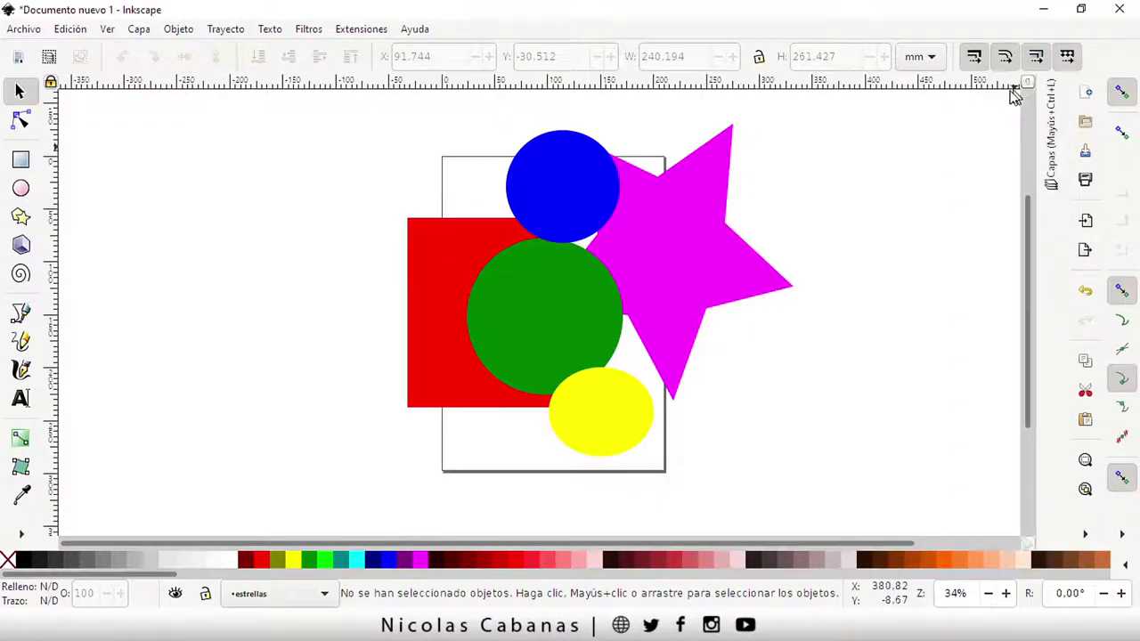
Nudge the blue circle to X 53.615, Y -34.692 mm, overlapping the star's edge.
drag(454, 266, 374, 283)
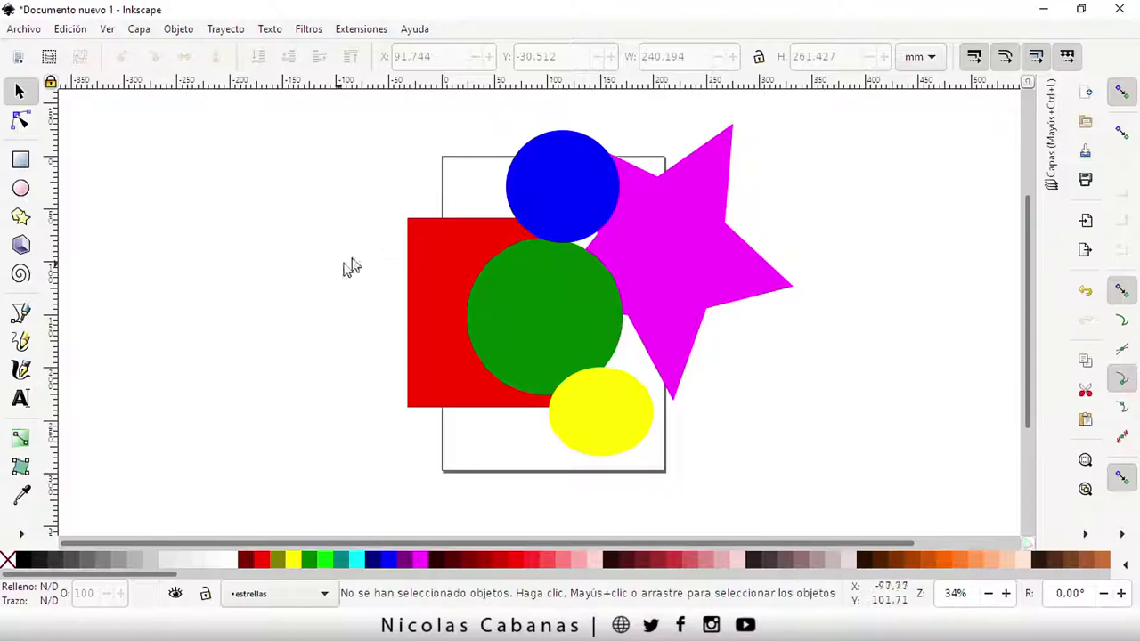
drag(422, 250, 338, 272)
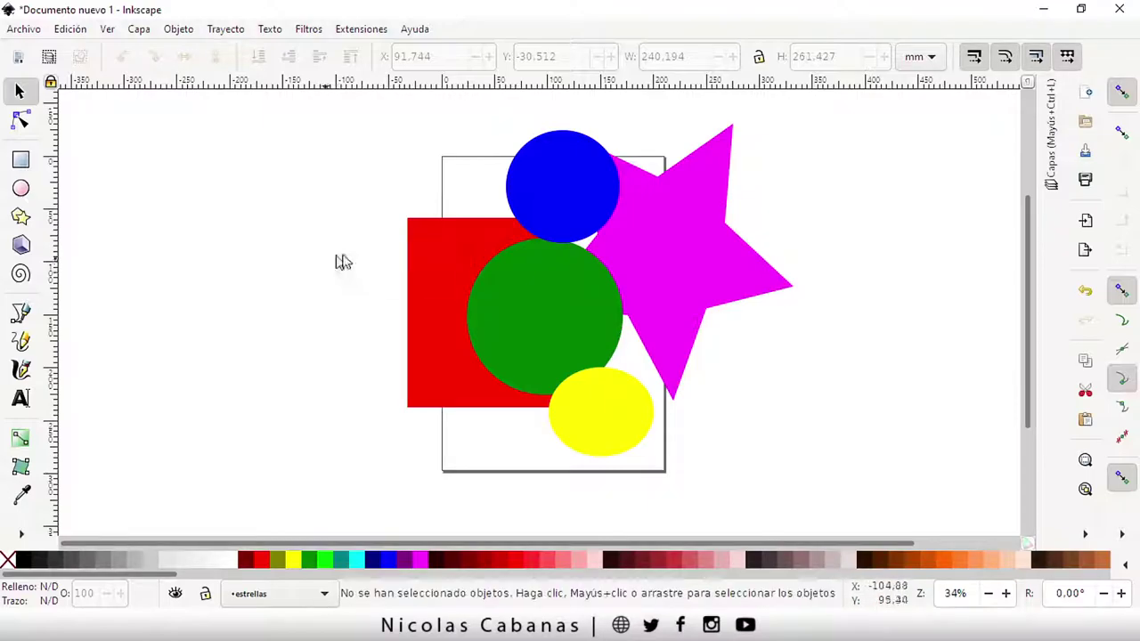
mouse_move(529, 184)
mouse_down()
mouse_move(476, 186)
mouse_move(456, 203)
mouse_move(557, 191)
mouse_up()
key(Escape)
Fine-tune the positions of the blue circle and the magenta star.
click(374, 239)
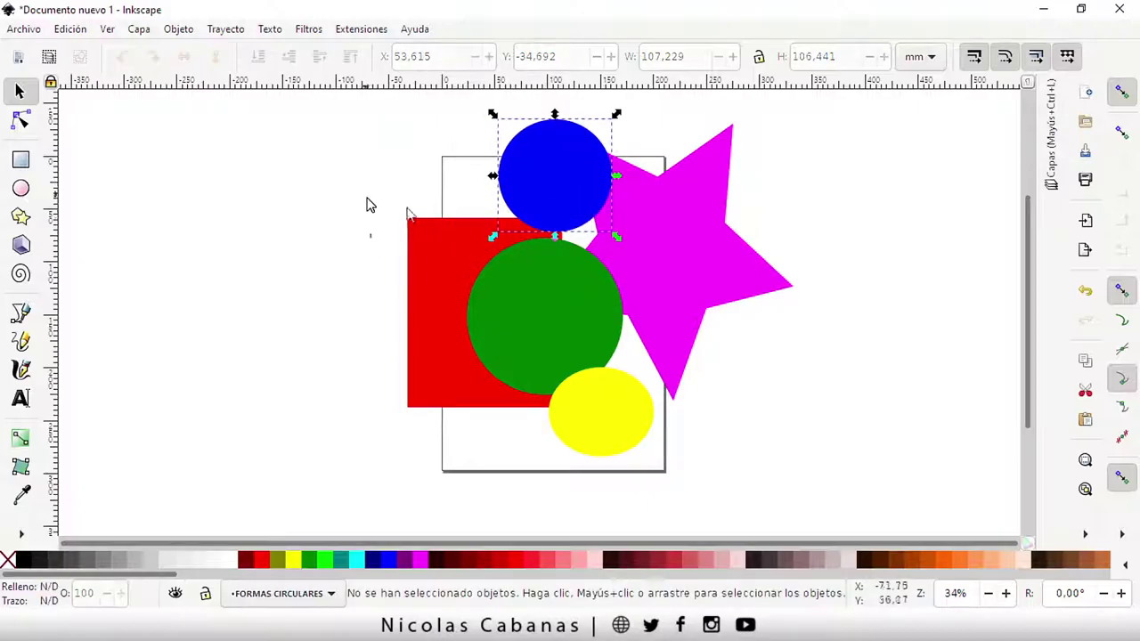
drag(645, 243, 674, 234)
drag(492, 196, 484, 196)
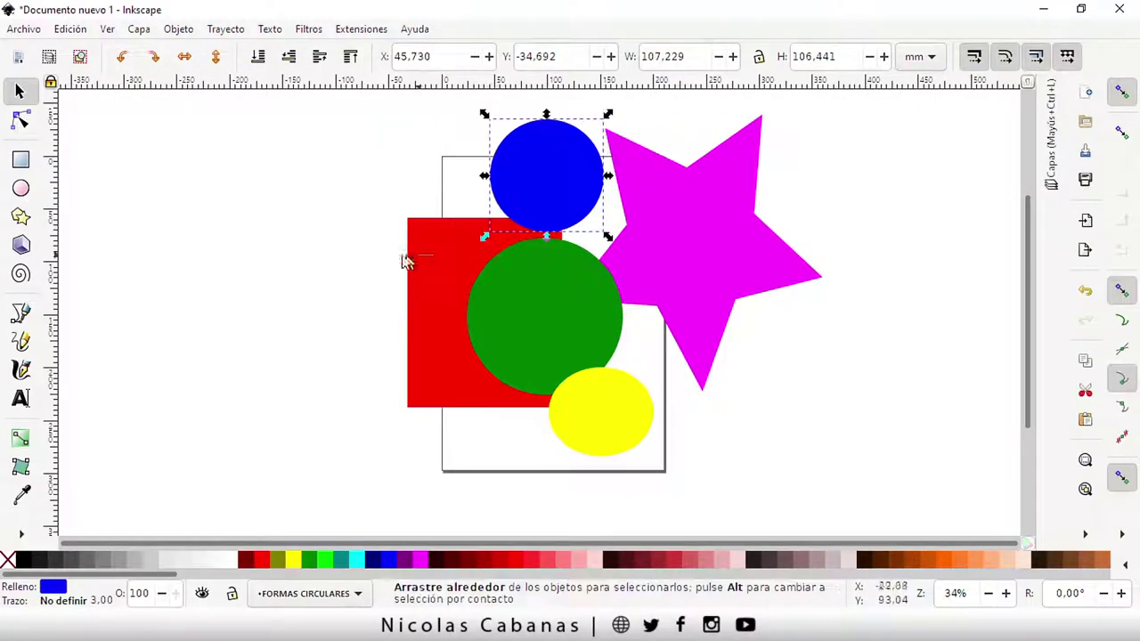
mouse_move(408, 250)
mouse_down()
mouse_move(347, 258)
mouse_move(357, 254)
mouse_up()
drag(297, 196, 494, 378)
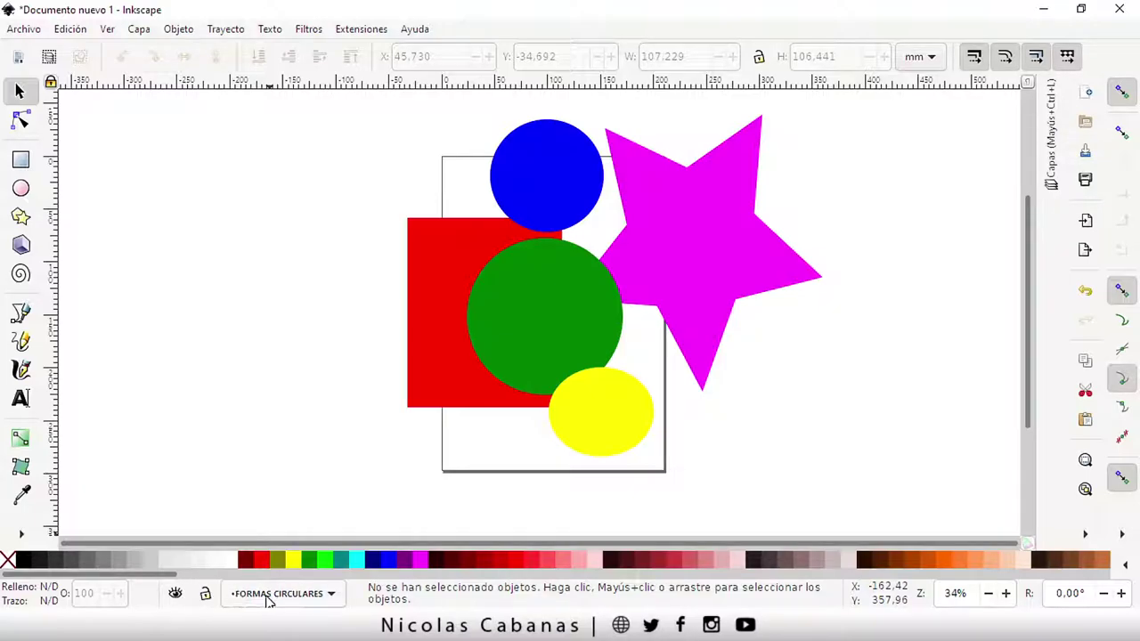
Check the star and green circle, then expand the Capas panel showing all three layers.
click(675, 257)
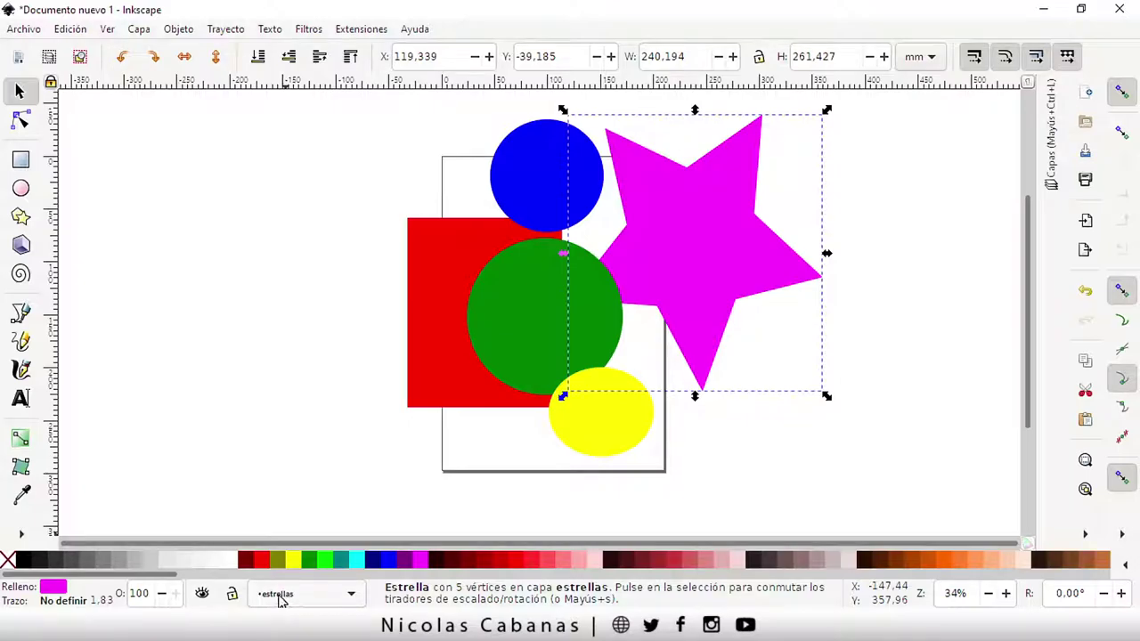
click(518, 294)
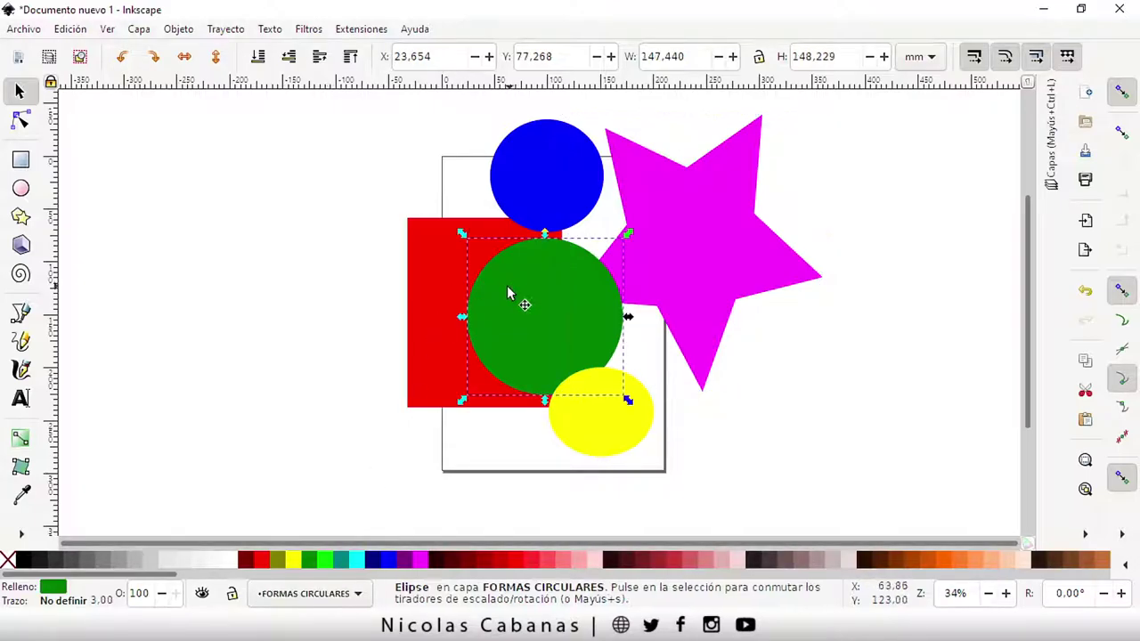
click(448, 286)
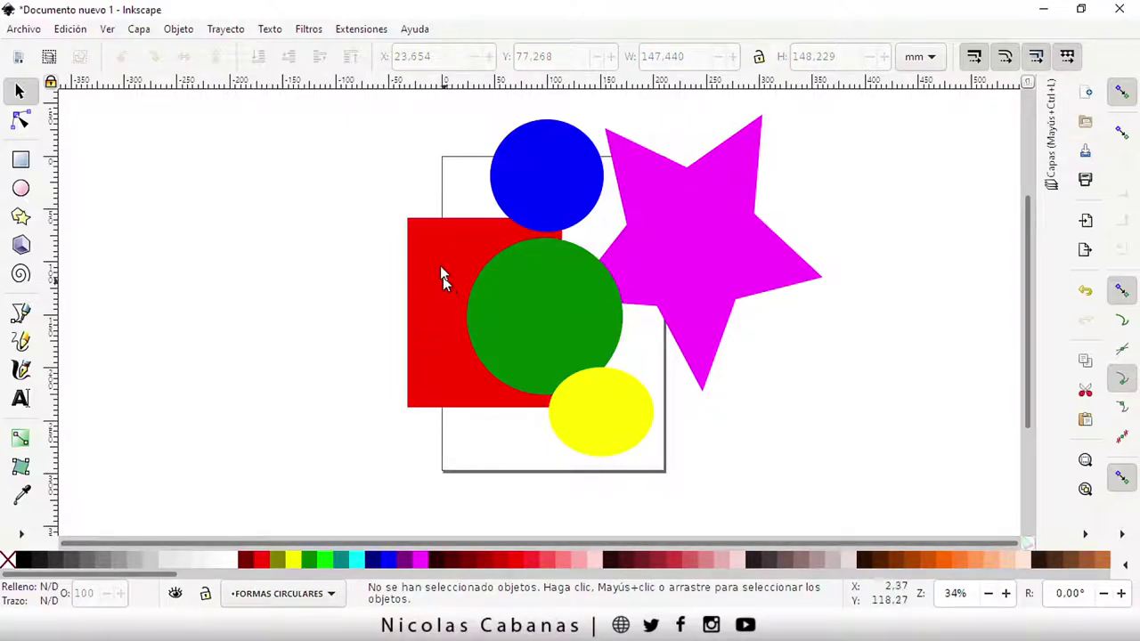
click(1052, 141)
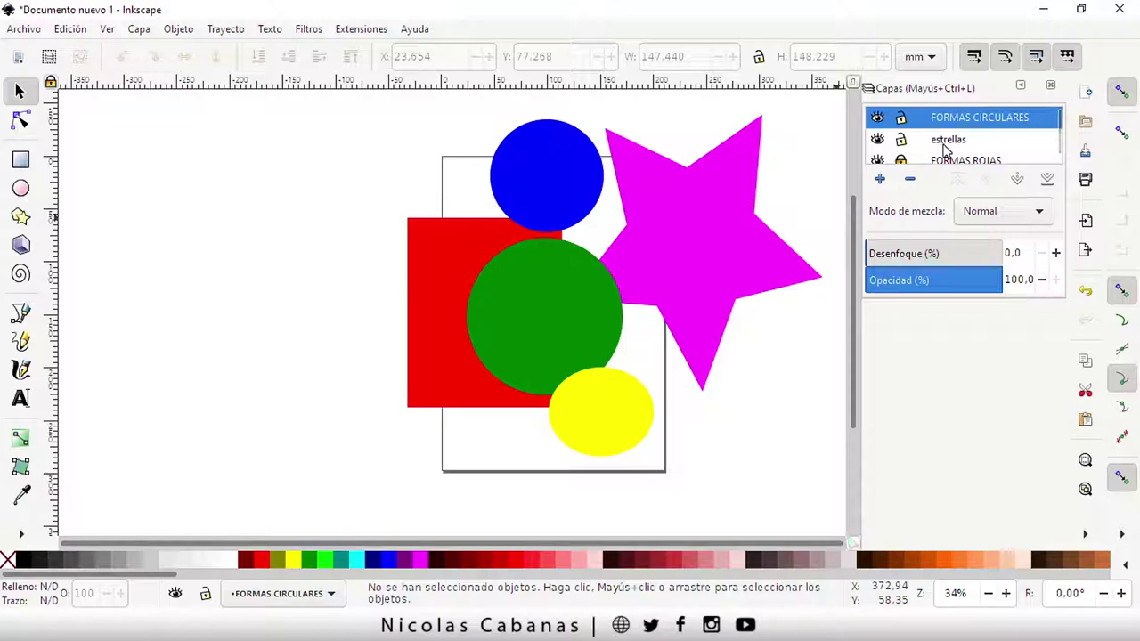
Remove the estrellas layer, then the FORMAS ROJAS layer, using the Layers panel minus button.
click(947, 142)
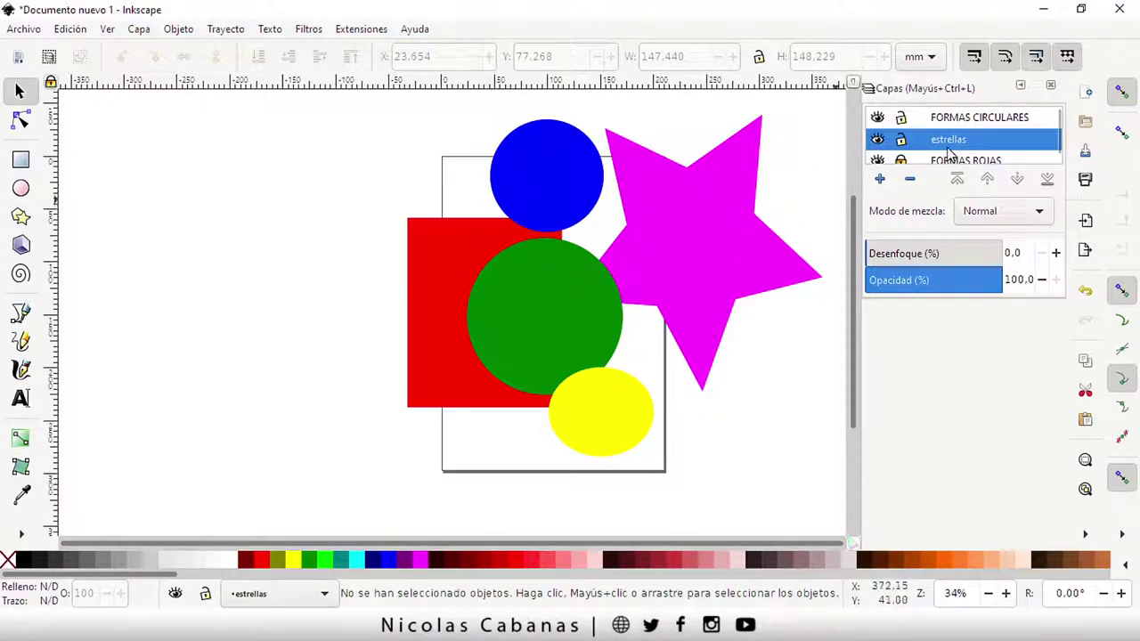
click(910, 181)
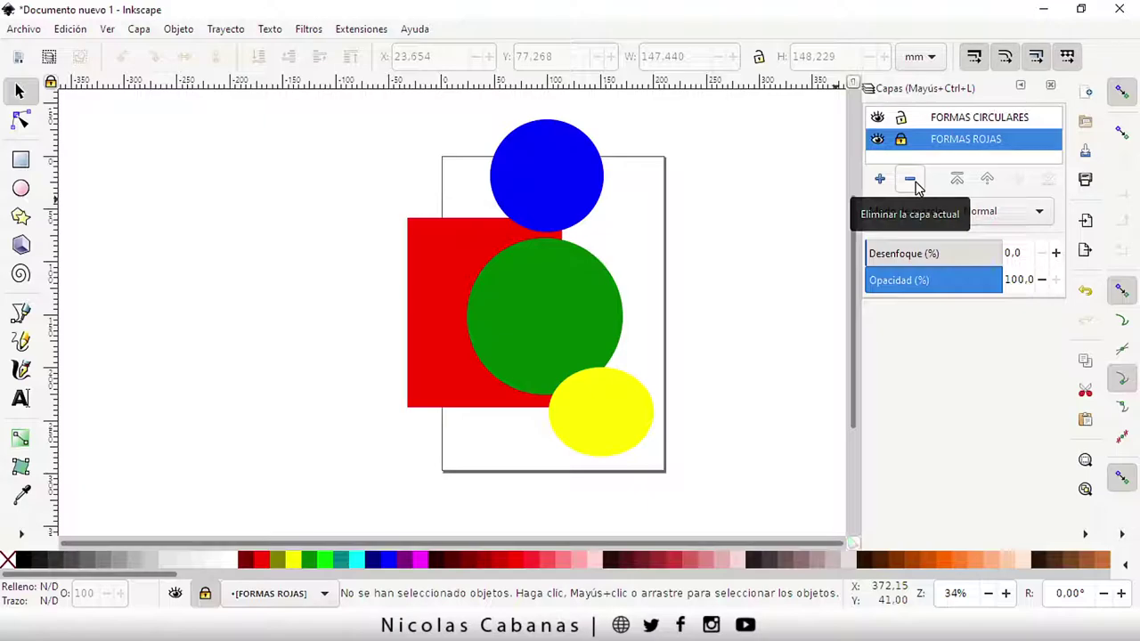
double_click(957, 141)
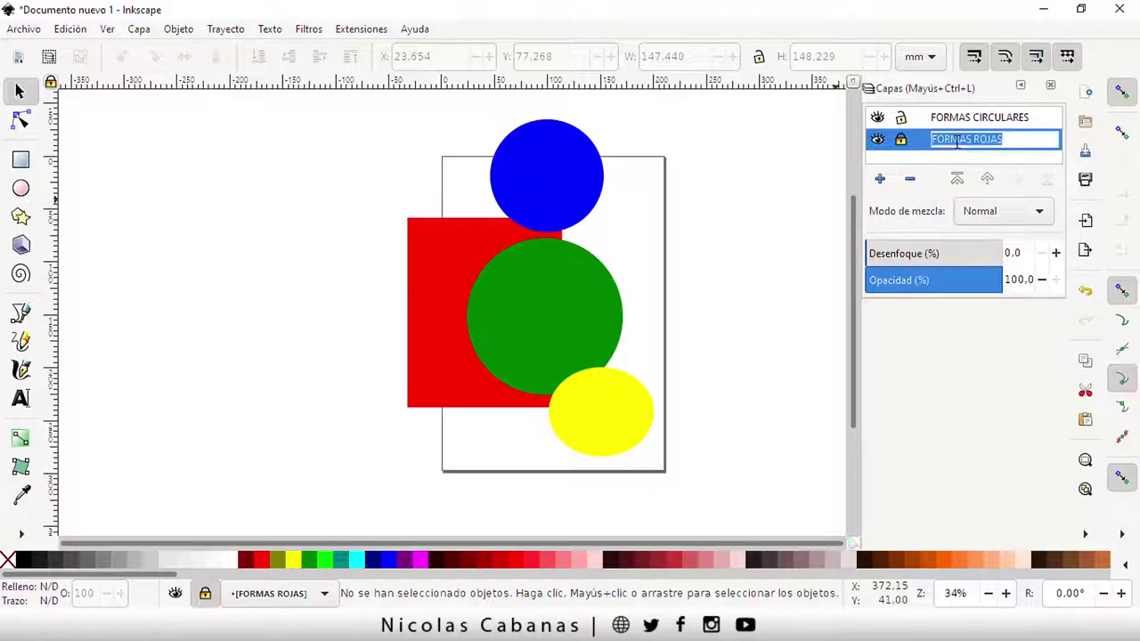
key(Return)
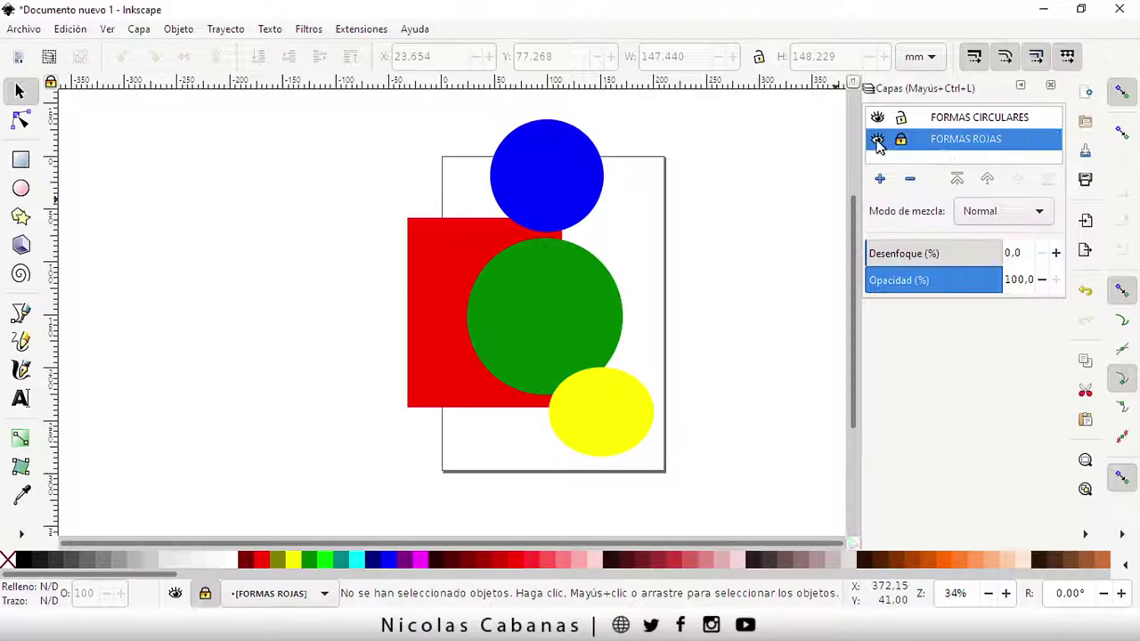
click(878, 141)
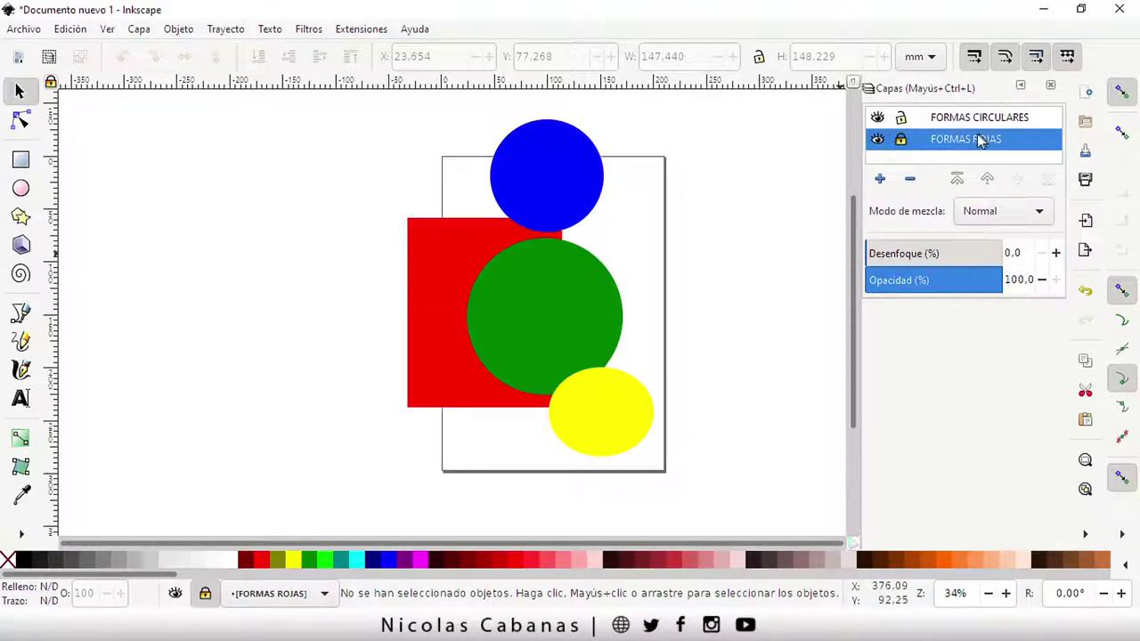
click(912, 182)
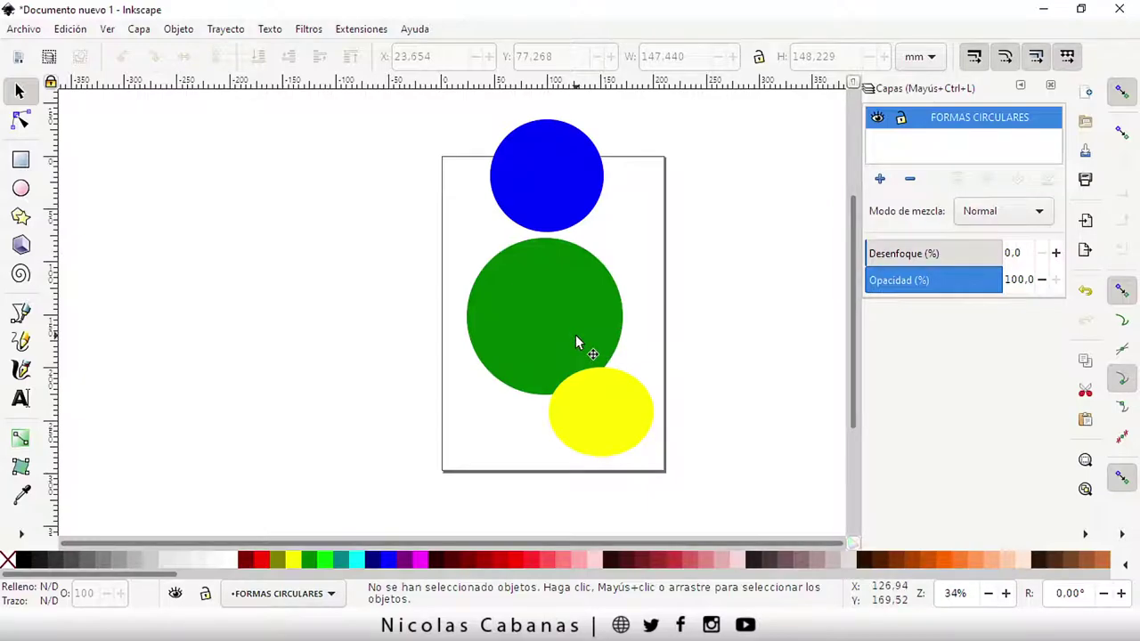
Rearrange the blue, green and yellow circles on the page.
drag(528, 300, 450, 280)
drag(579, 190, 664, 242)
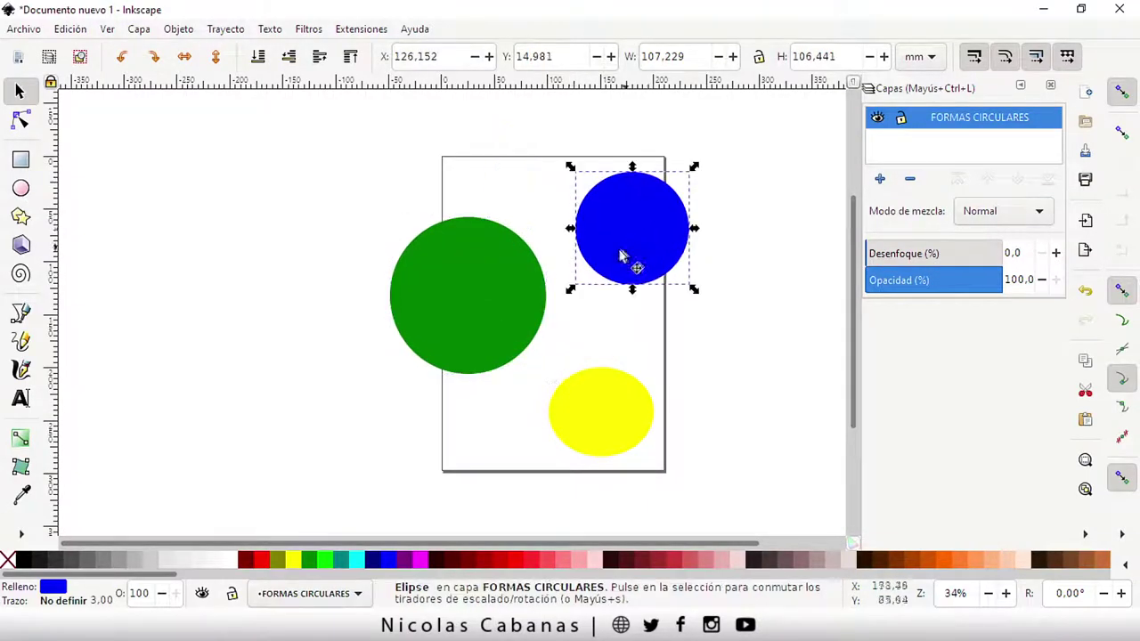
drag(476, 297, 452, 328)
drag(601, 411, 615, 383)
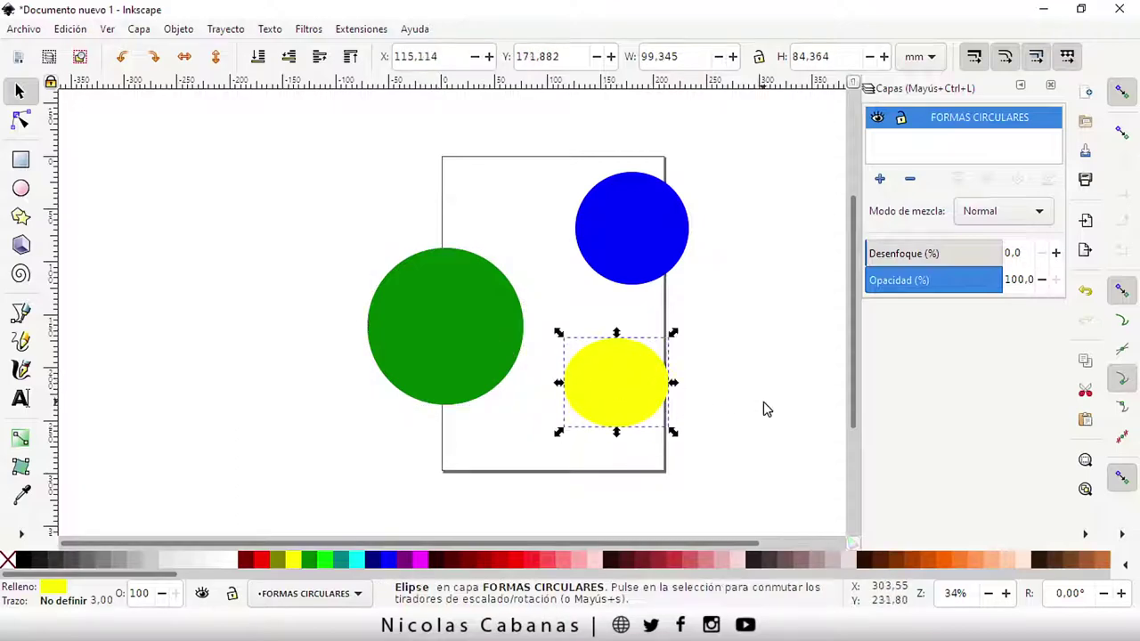
click(758, 397)
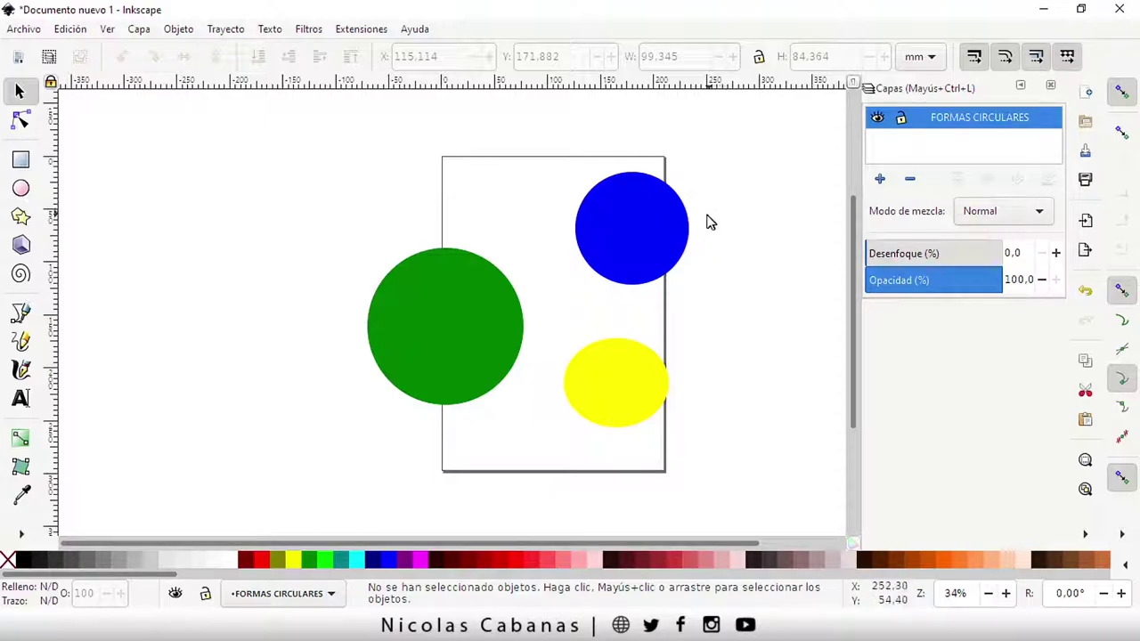
Delete the blue, green and yellow circles, then remove the empty FORMAS CIRCULARES layer.
click(671, 251)
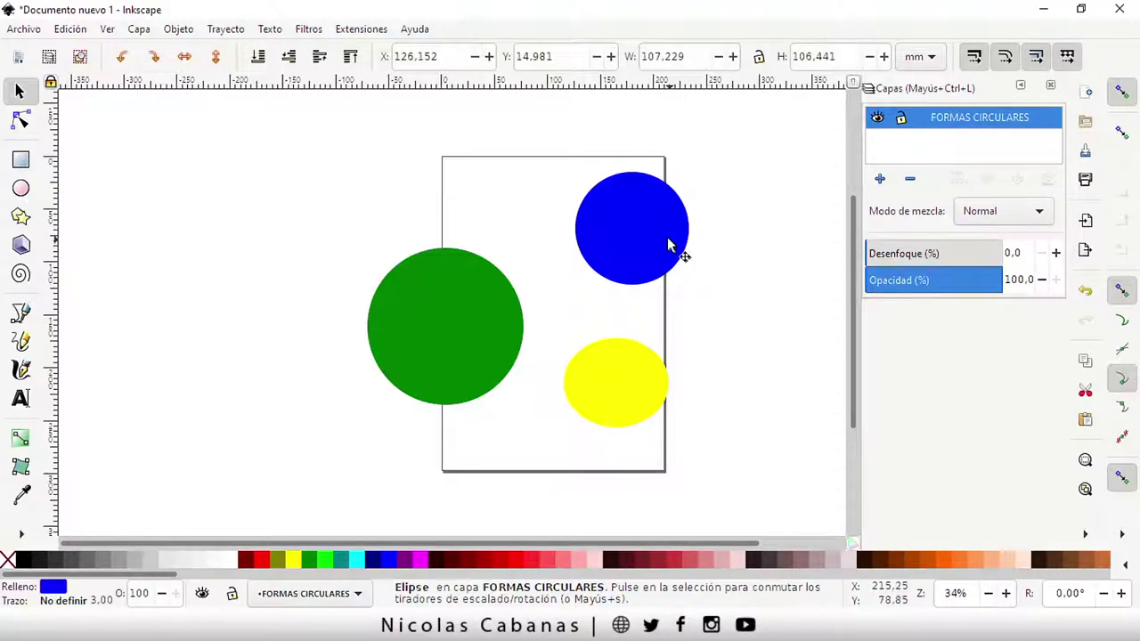
key(Delete)
click(438, 318)
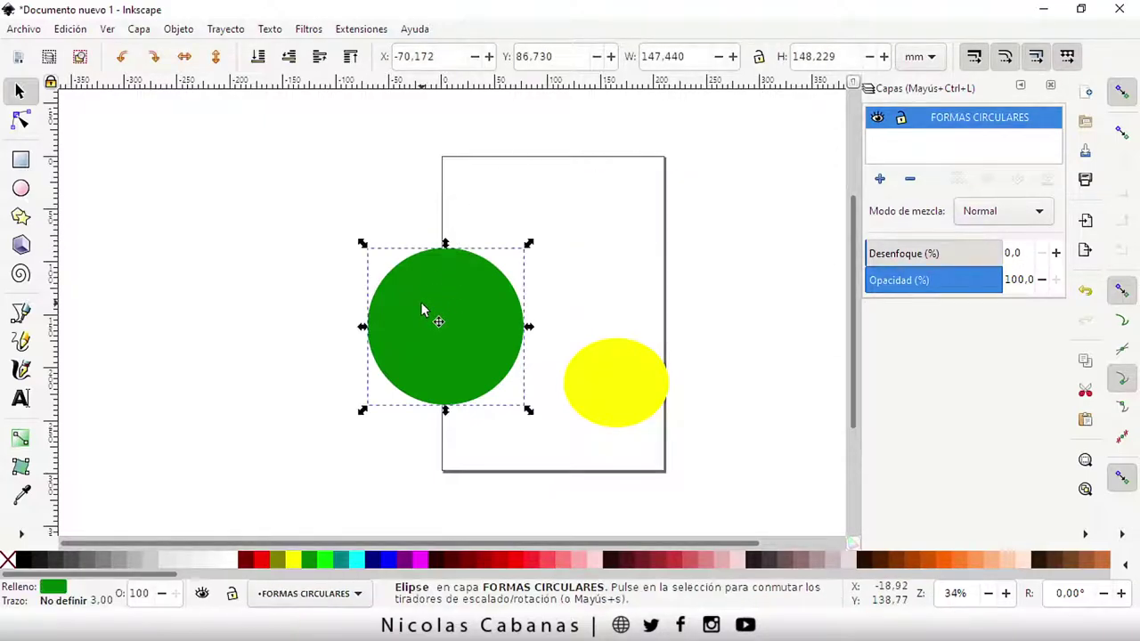
key(Delete)
click(631, 414)
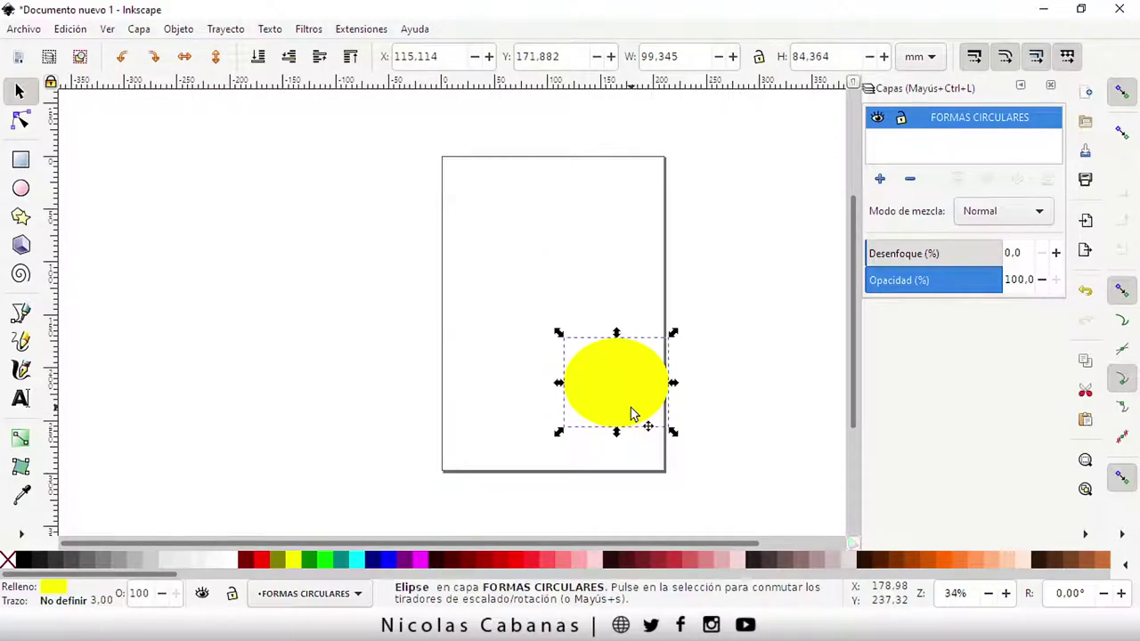
key(Delete)
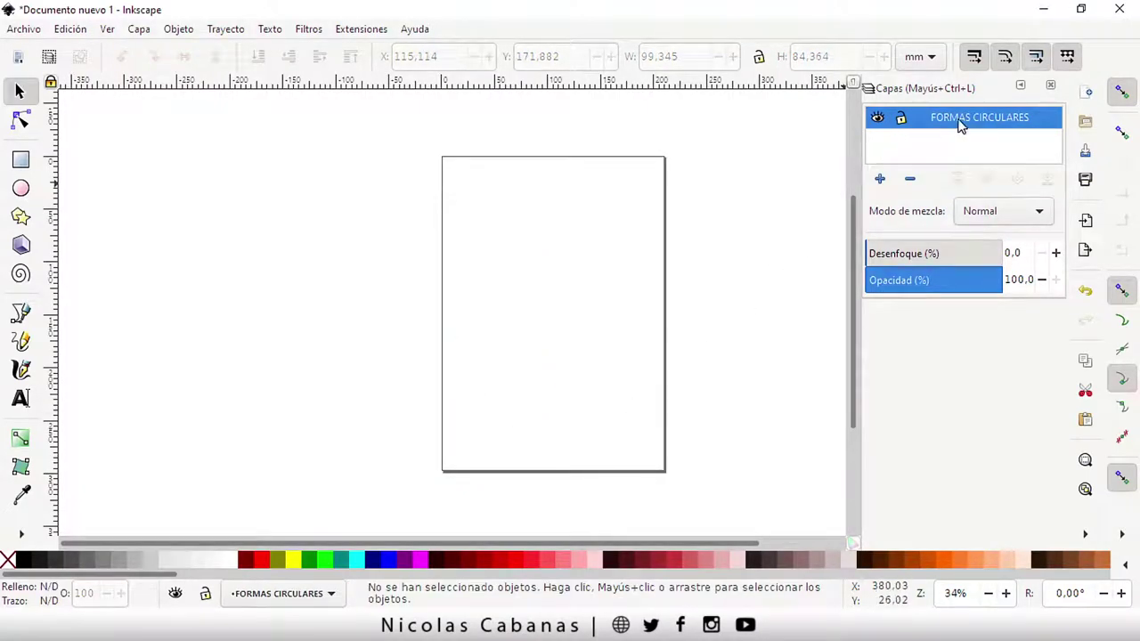
click(910, 179)
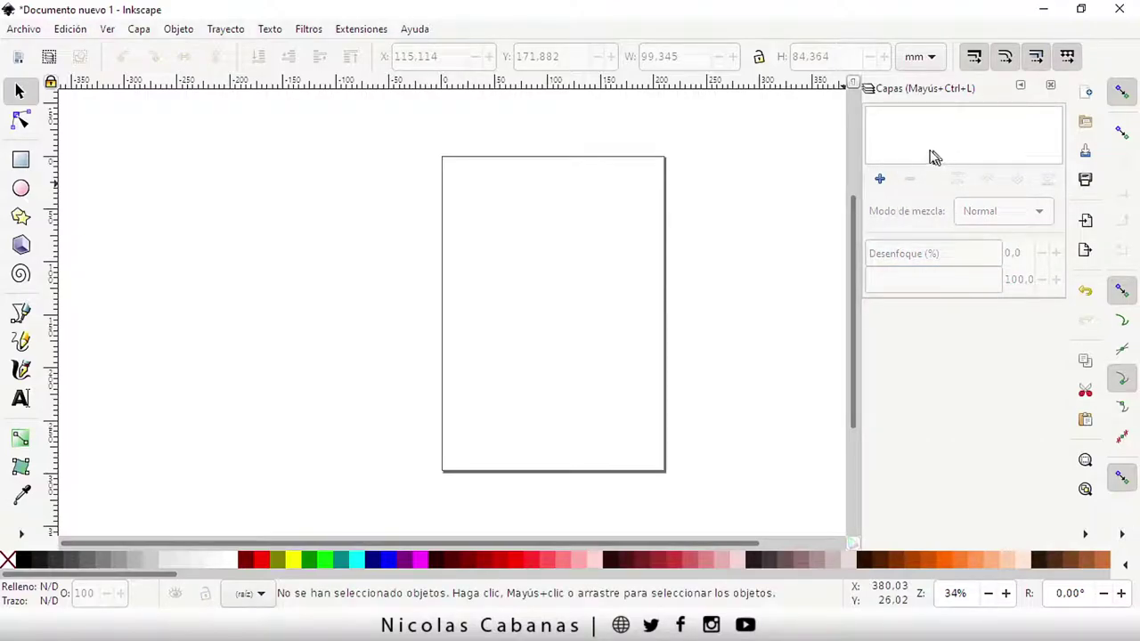
Create a new layer named Layer 1 through the Añadir capa dialog.
click(880, 182)
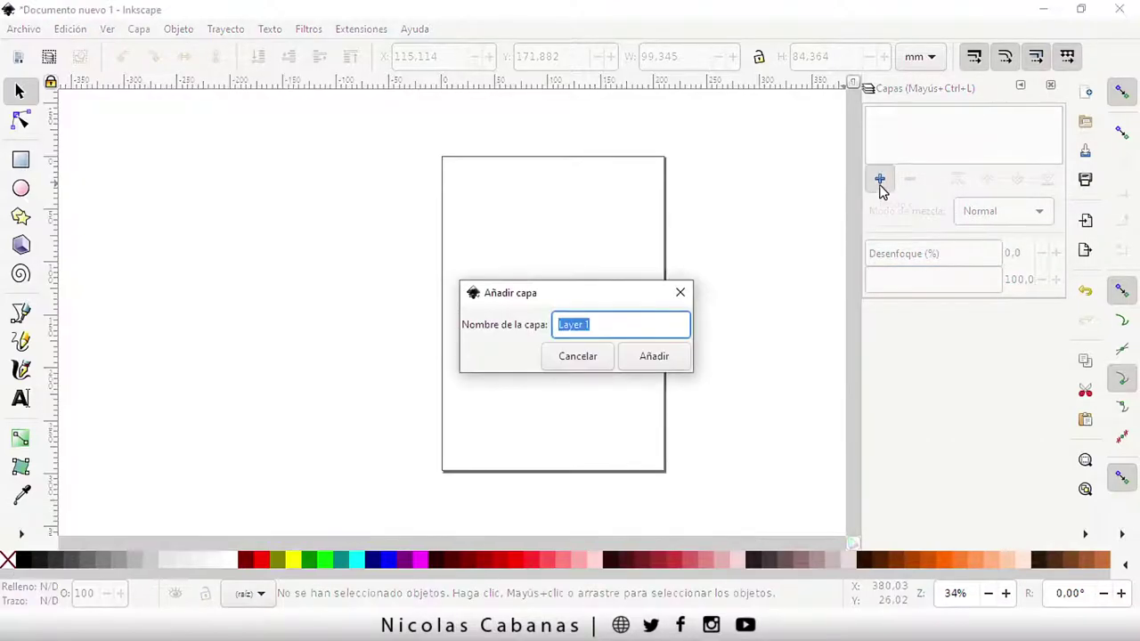
click(645, 357)
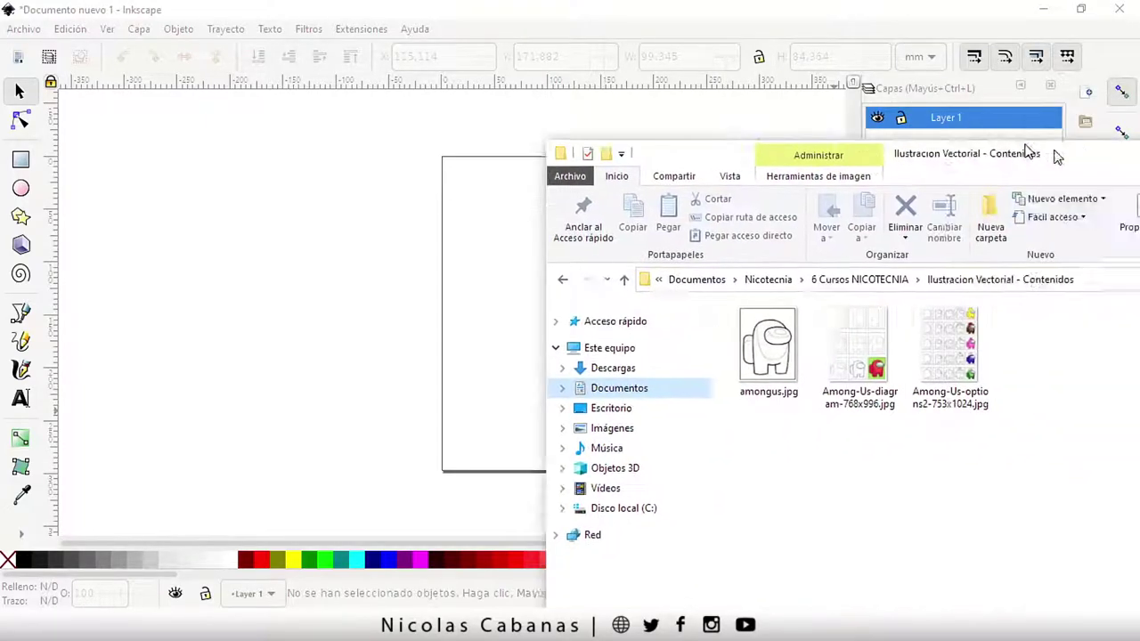
Position the File Explorer window beside the Inkscape canvas.
drag(1139, 88, 611, 87)
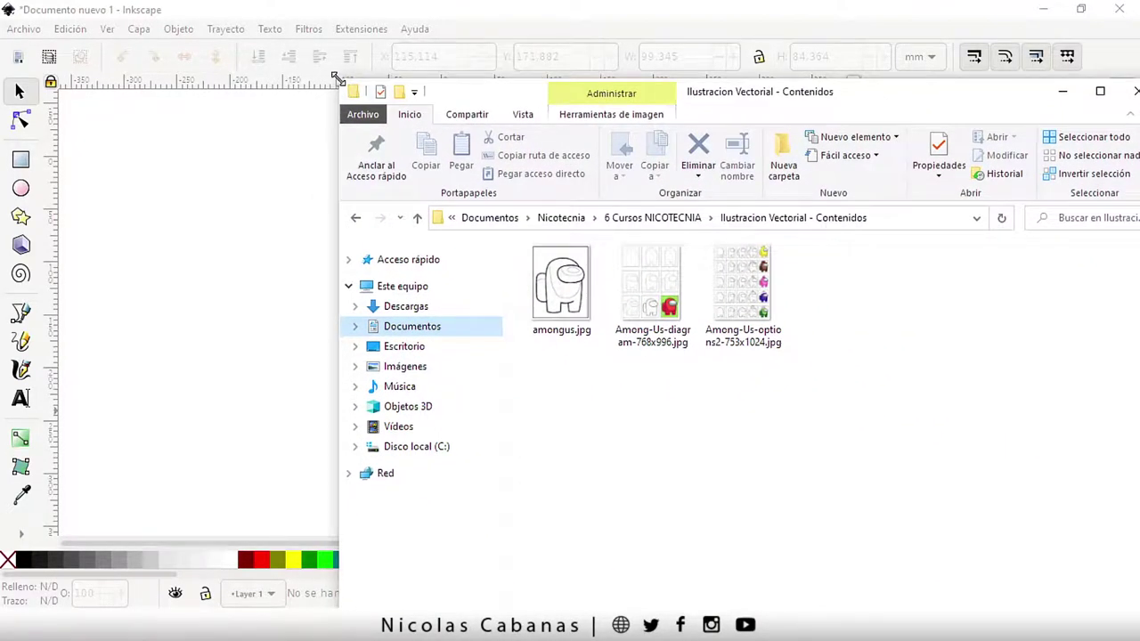
drag(358, 79, 709, 116)
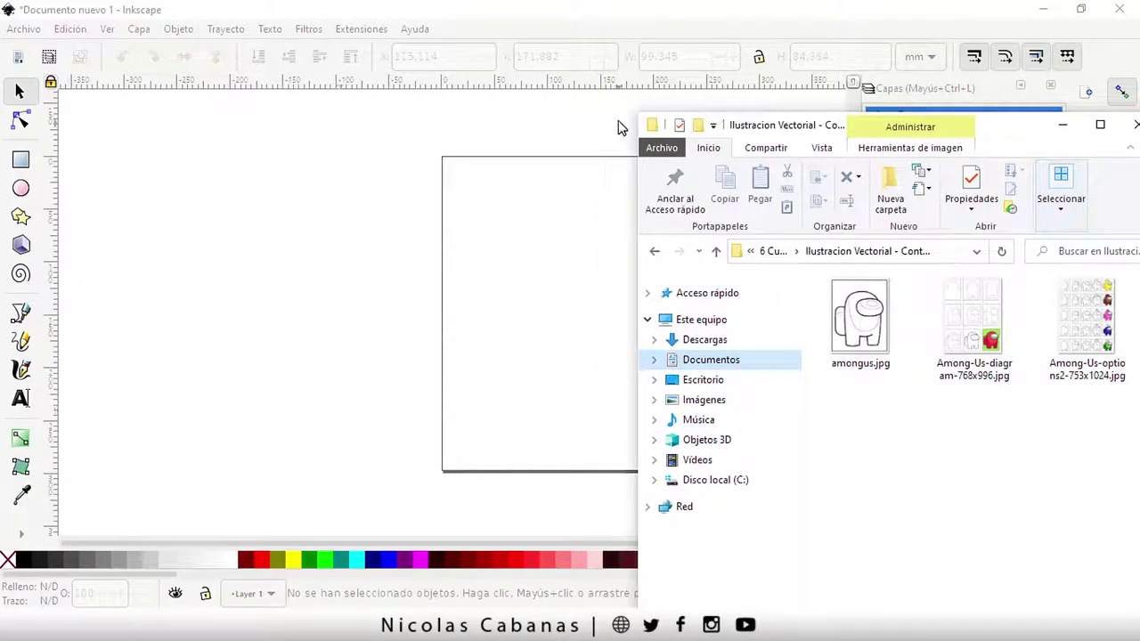
click(633, 114)
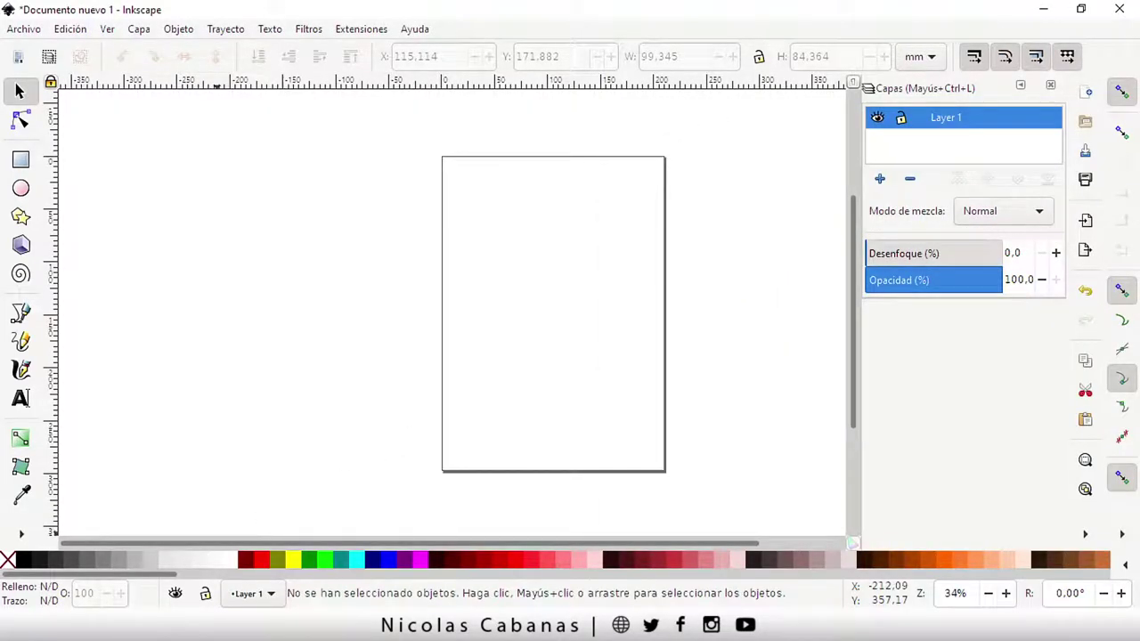
key(alt+Tab)
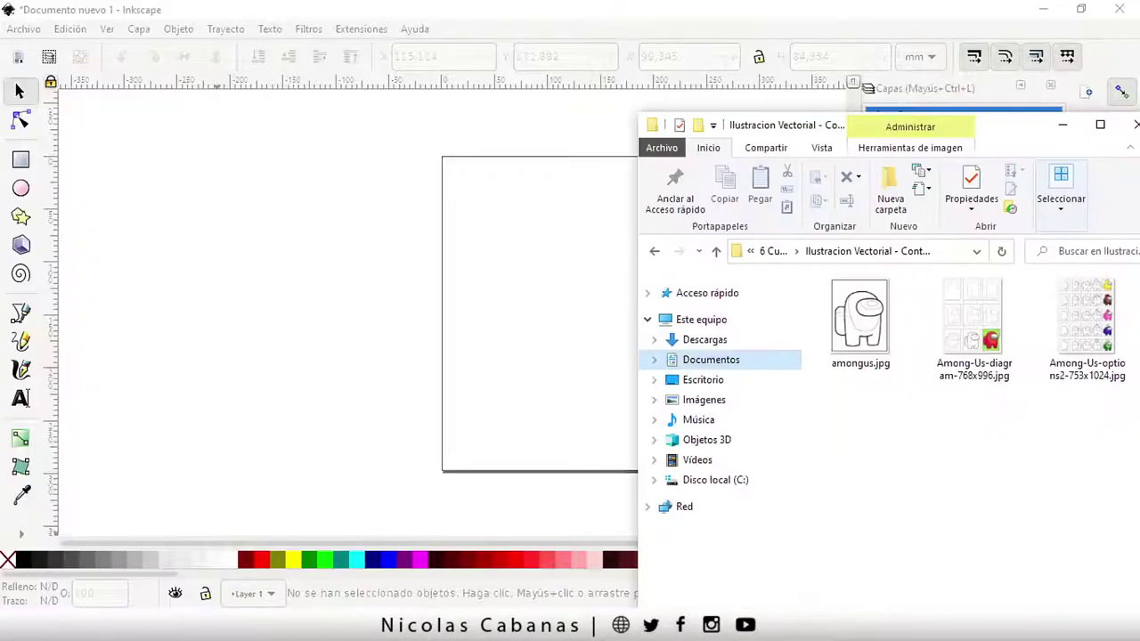
drag(1010, 133, 827, 70)
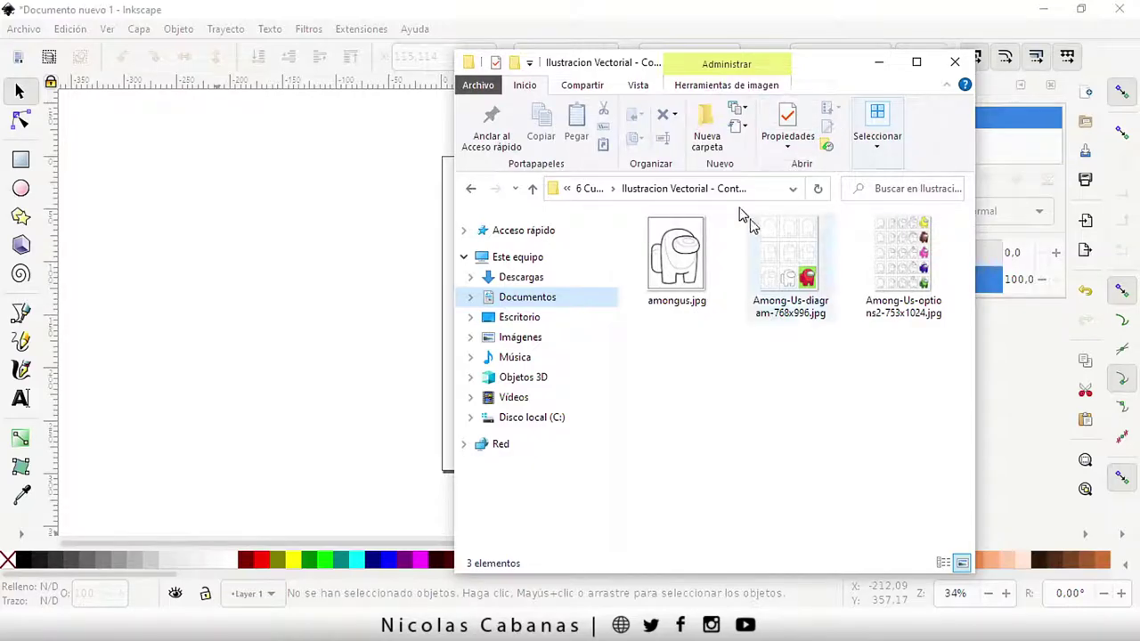
Drag amongus.jpg onto the Inkscape page to open the jpeg bitmap import dialog.
click(684, 289)
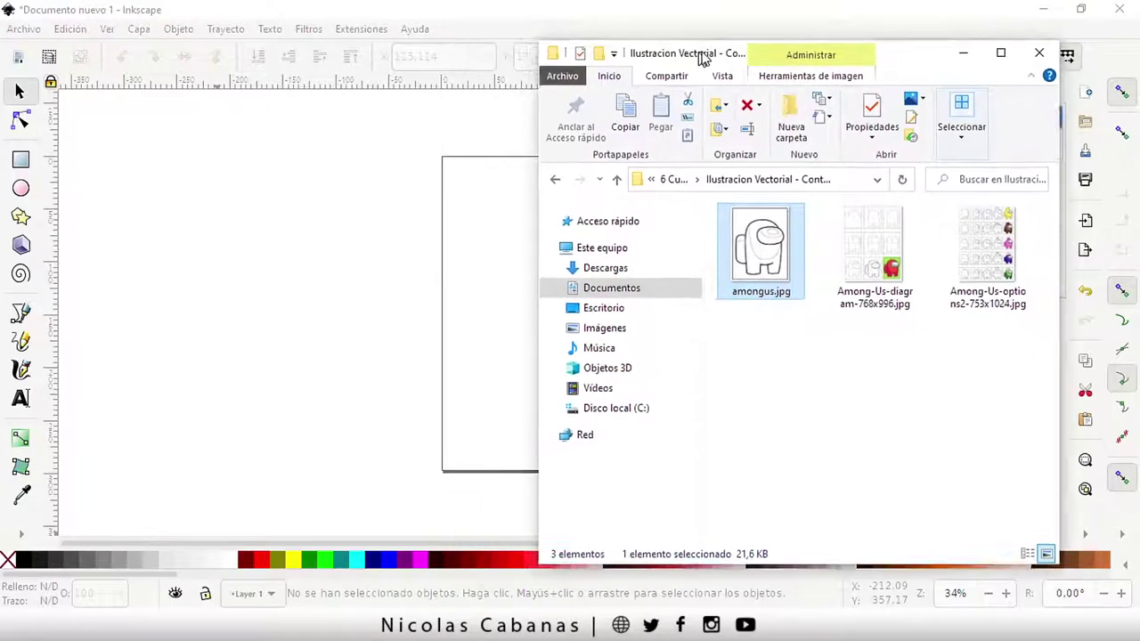
drag(614, 71, 739, 50)
drag(800, 249, 379, 240)
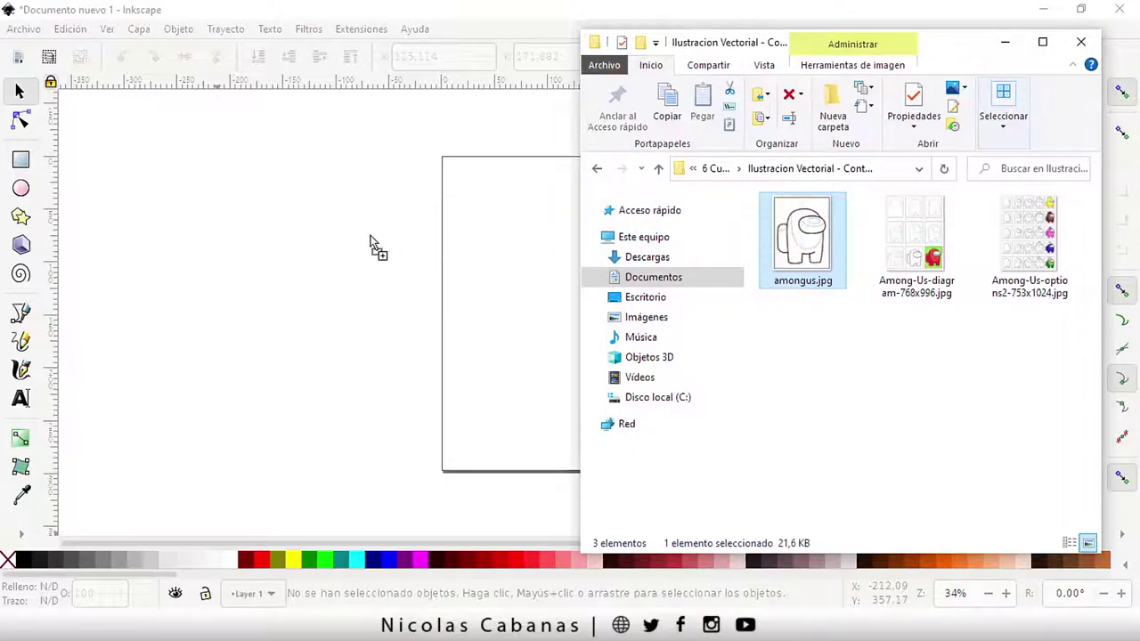
drag(372, 241, 372, 242)
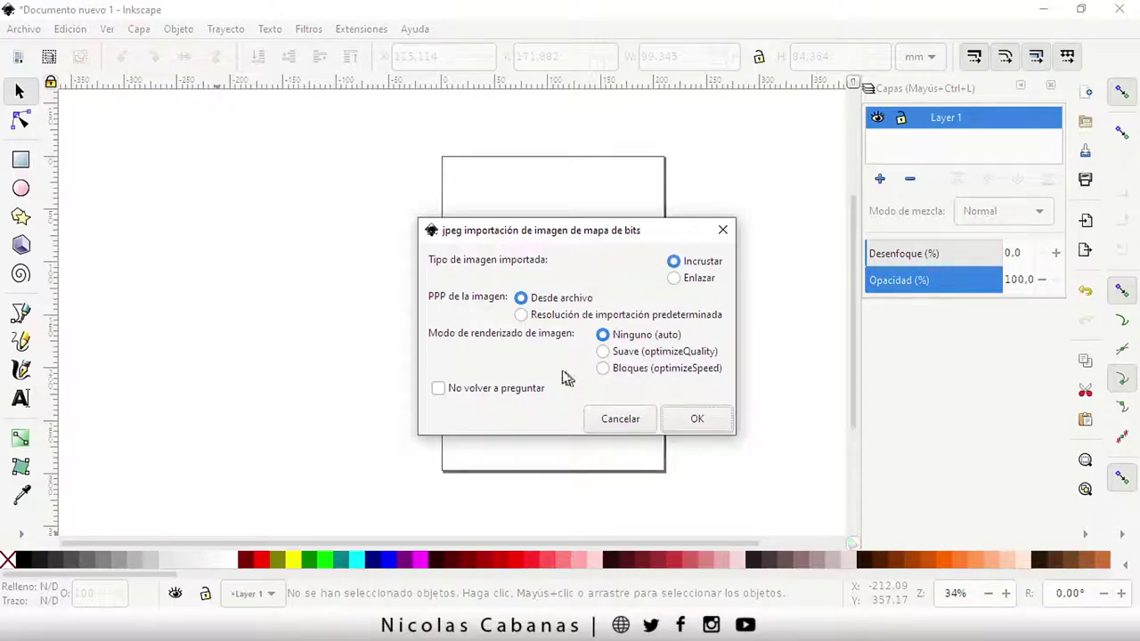
Set the JPEG import to Incrustar, leaving 'No volver a preguntar' unticked.
click(677, 263)
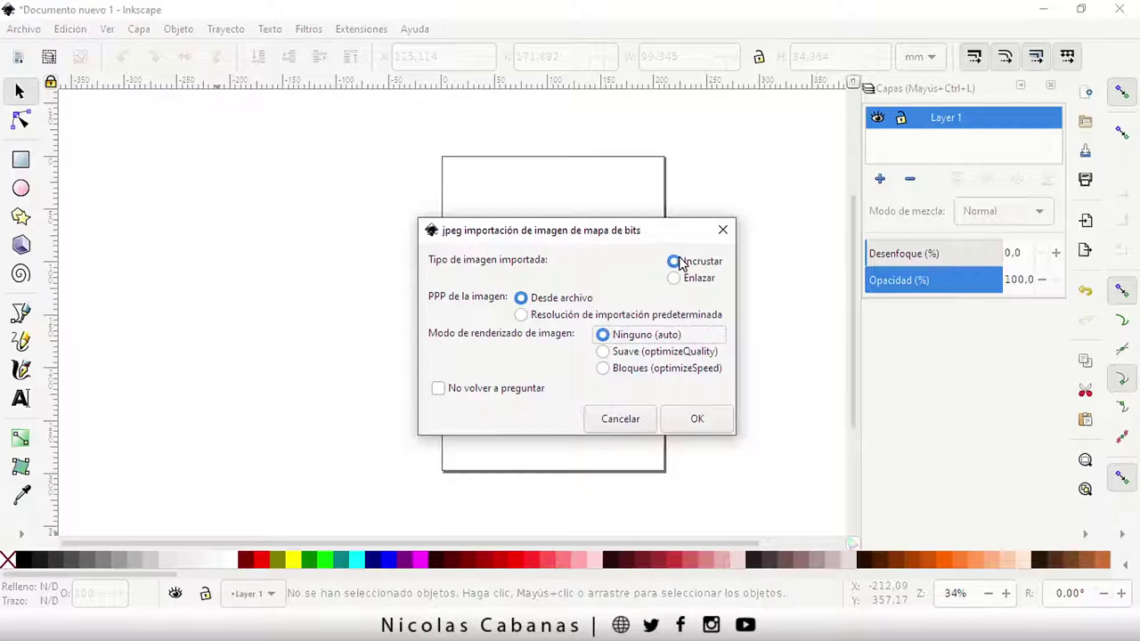
click(605, 335)
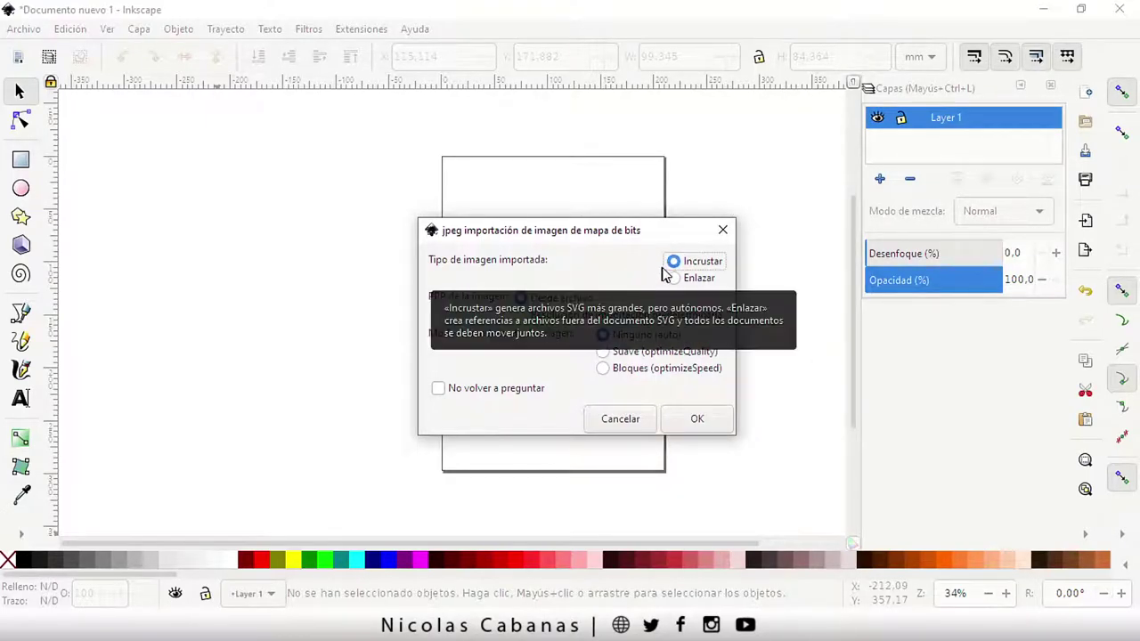
click(571, 303)
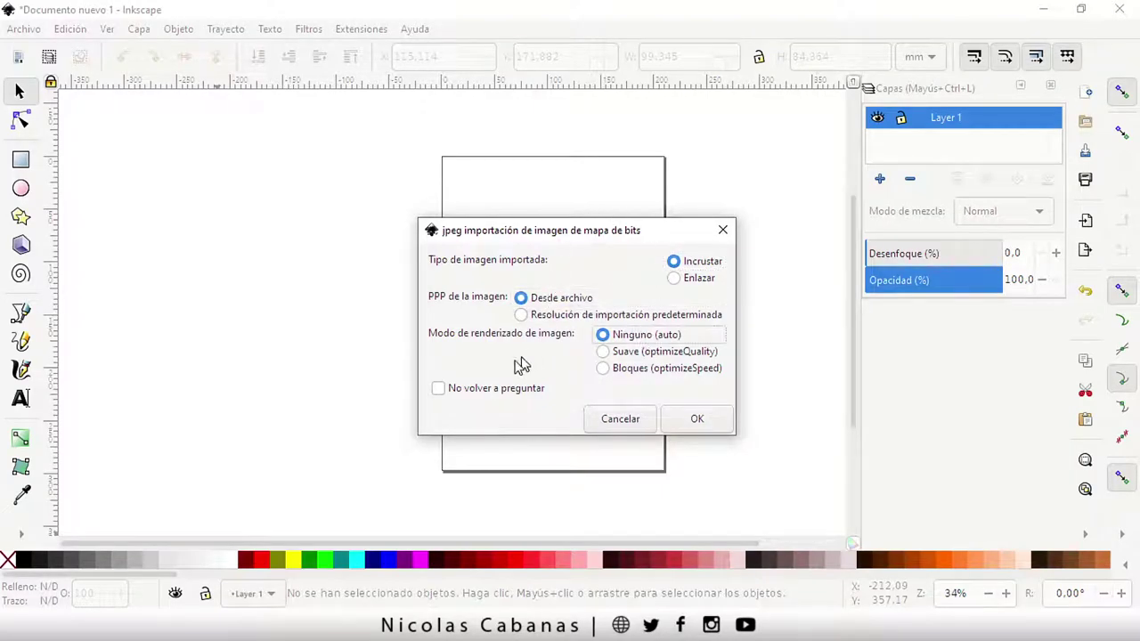
click(440, 390)
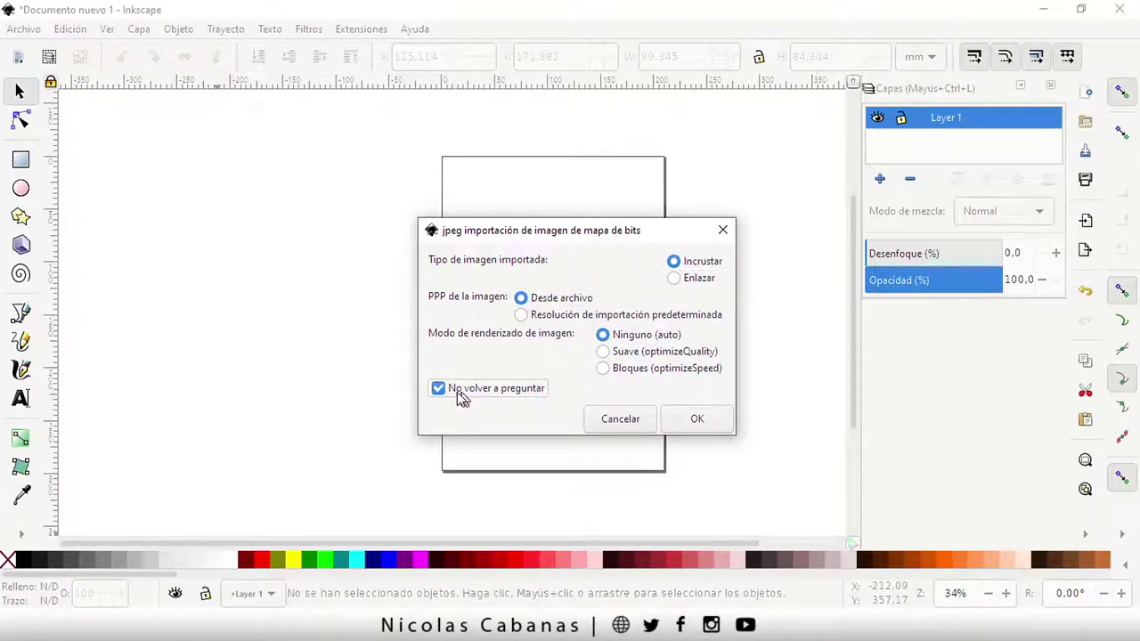
click(438, 389)
Import amongus.jpg embedded and drag it onto the page.
click(706, 424)
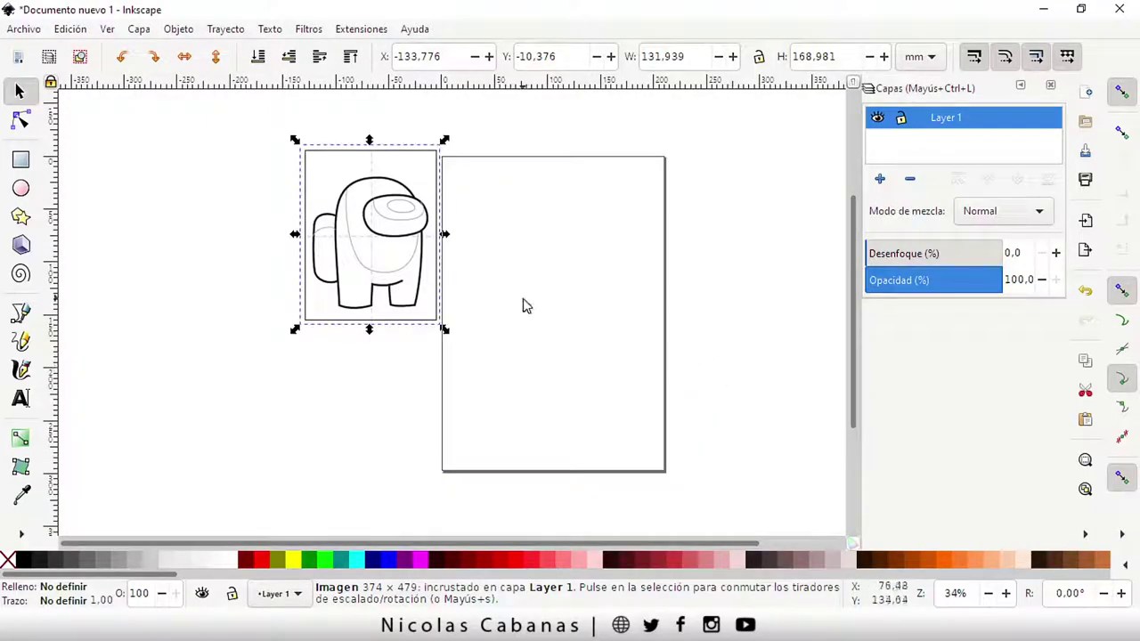
drag(378, 230, 561, 307)
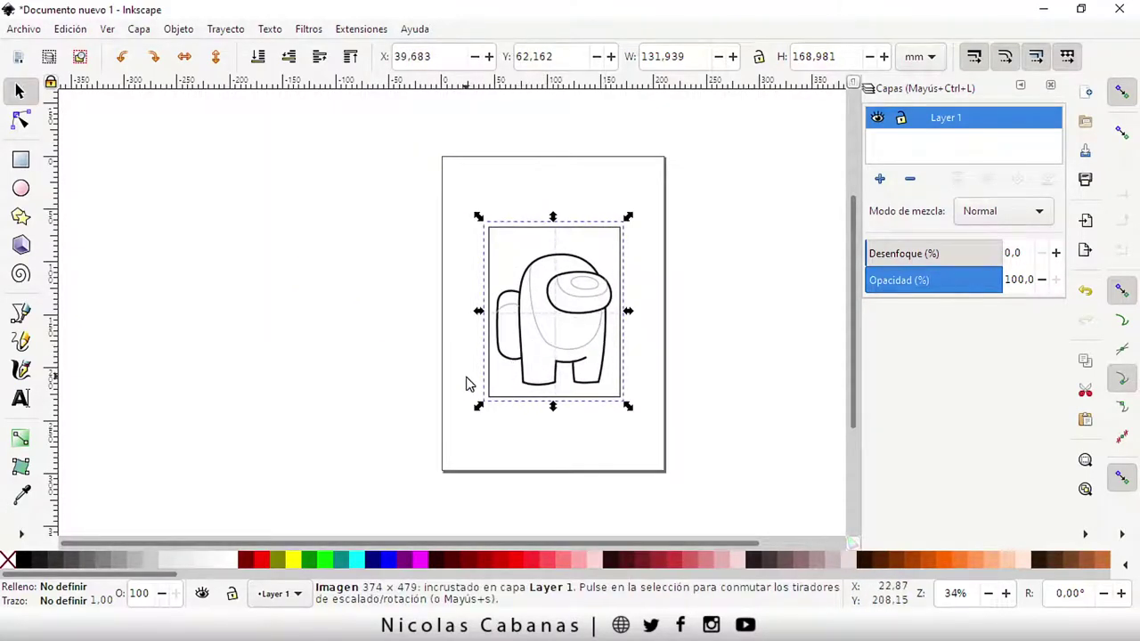
click(424, 396)
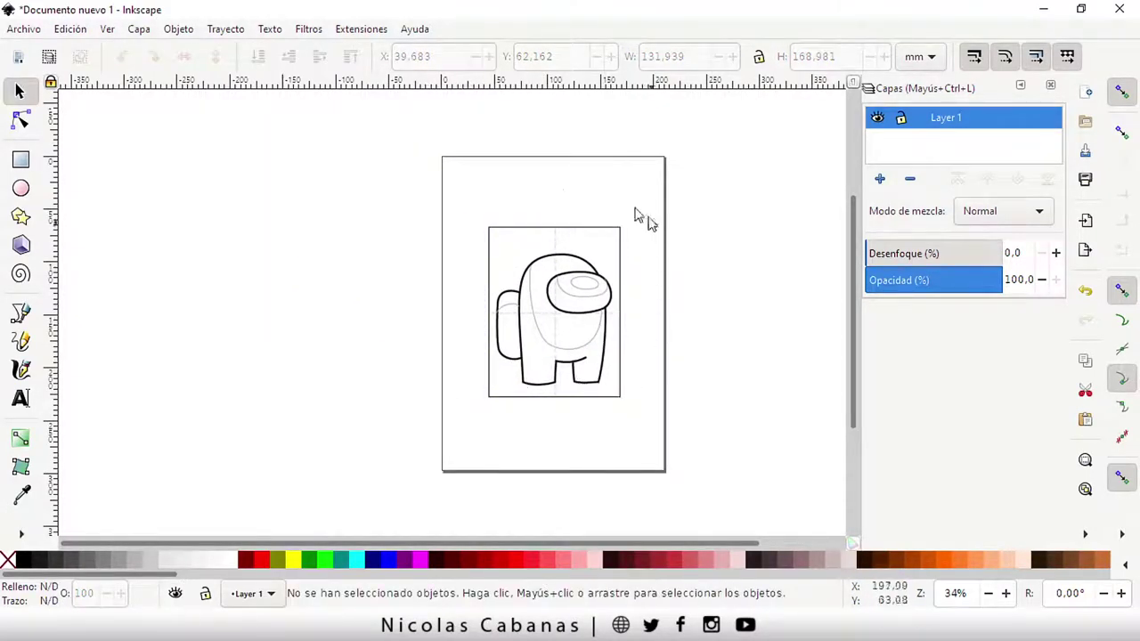
drag(592, 290, 541, 341)
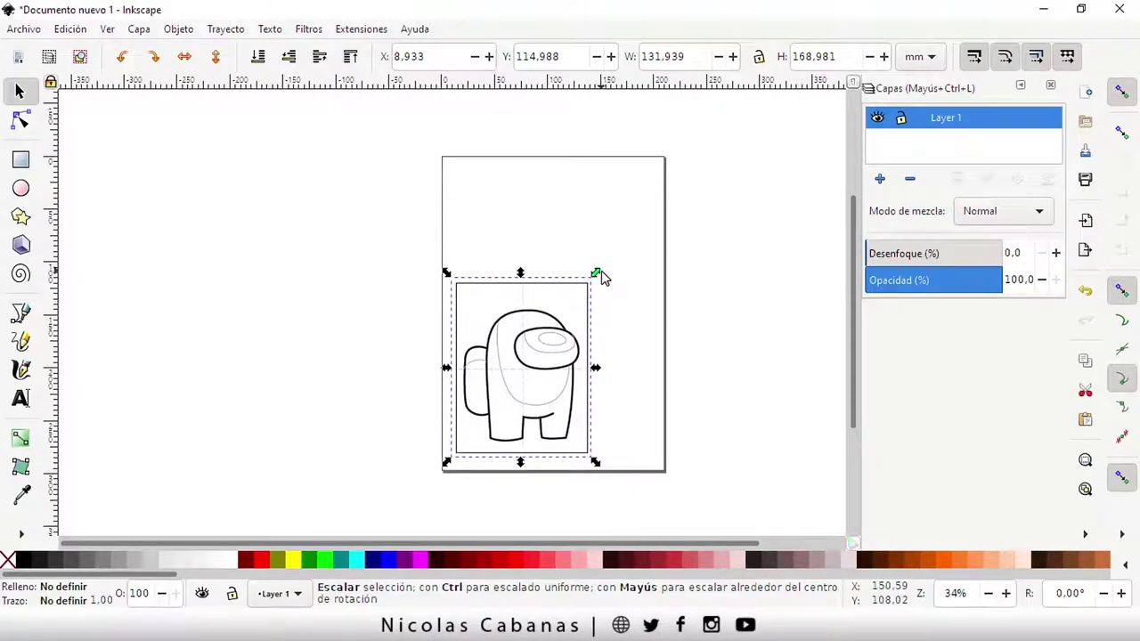
Scale the image proportionally to 197.380 × 252.795 mm, centred at X 5.780, Y 17.770 mm.
drag(601, 275, 674, 187)
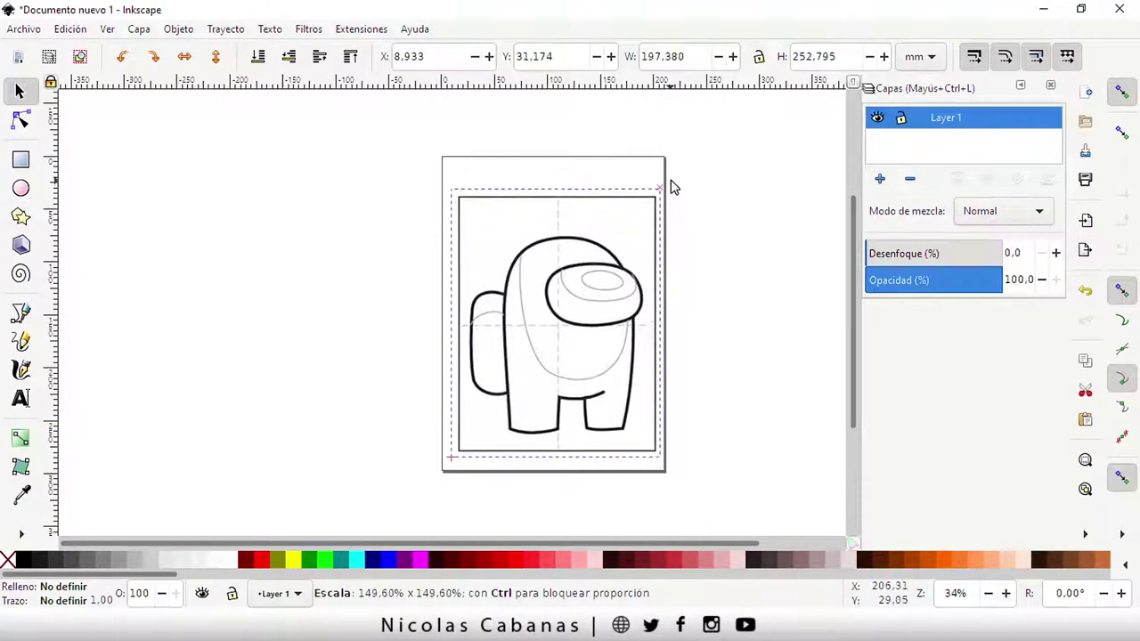
drag(611, 275, 611, 258)
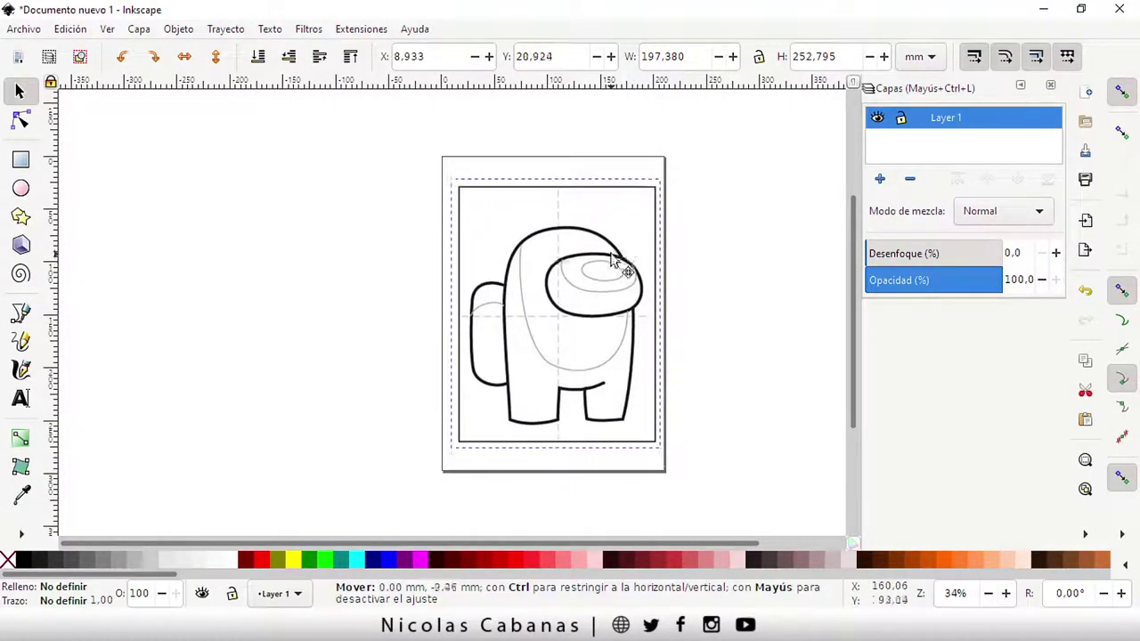
click(721, 358)
drag(611, 331, 605, 343)
click(703, 344)
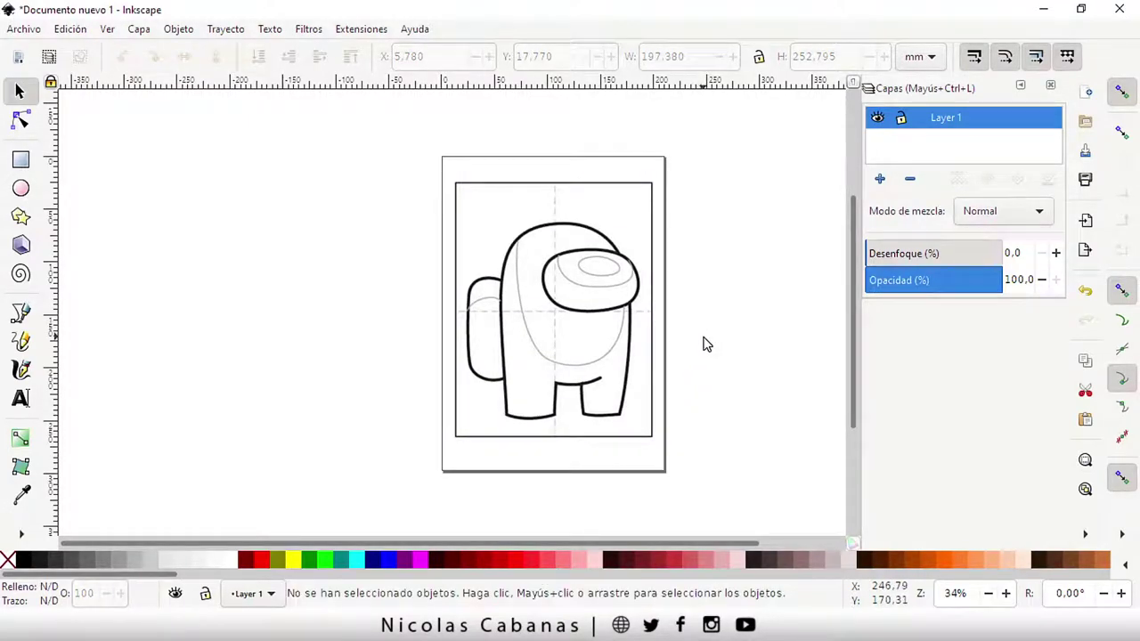
Lock Layer 1 so the reference image can no longer be selected or moved.
click(608, 320)
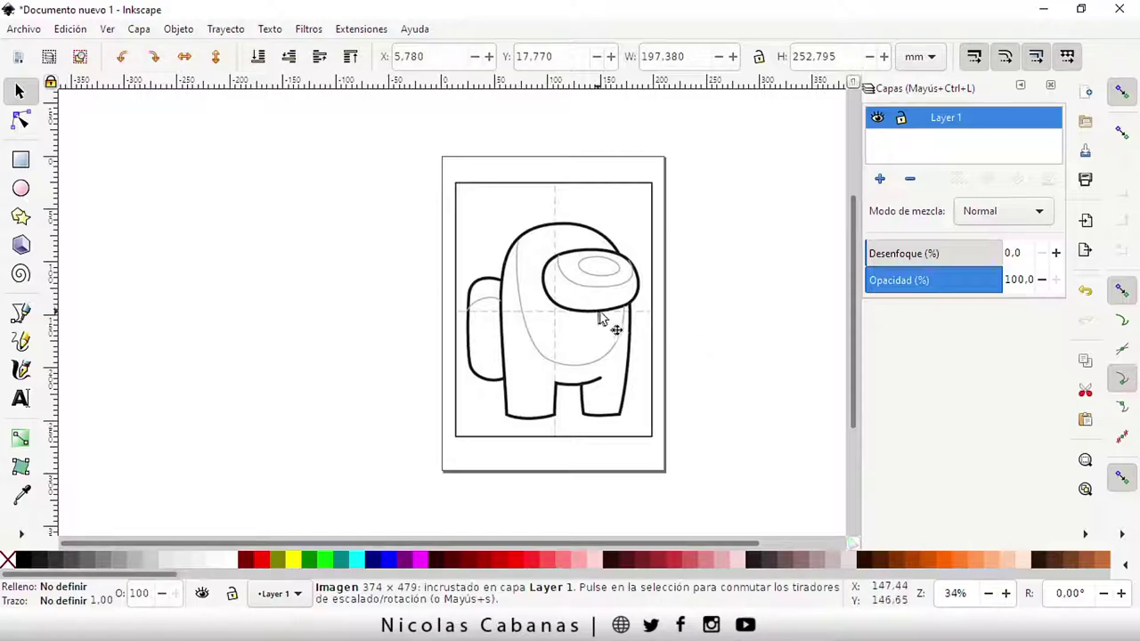
click(902, 119)
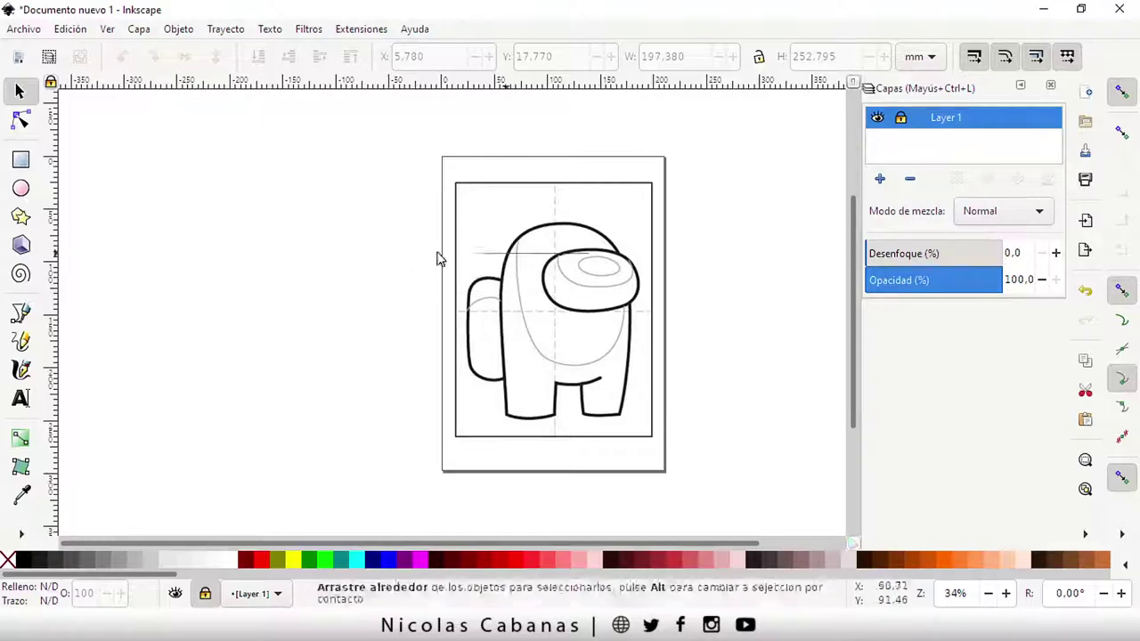
mouse_move(532, 270)
mouse_down()
mouse_move(407, 187)
mouse_move(623, 459)
mouse_move(681, 481)
mouse_up()
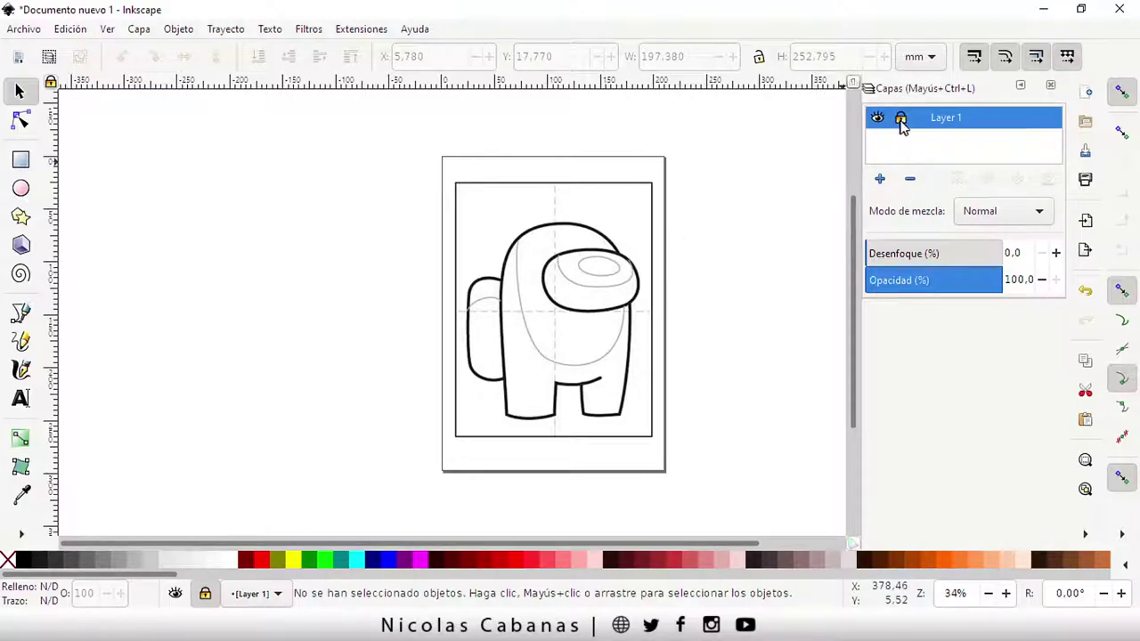
Rename Layer 1 to FOTO.
double_click(942, 119)
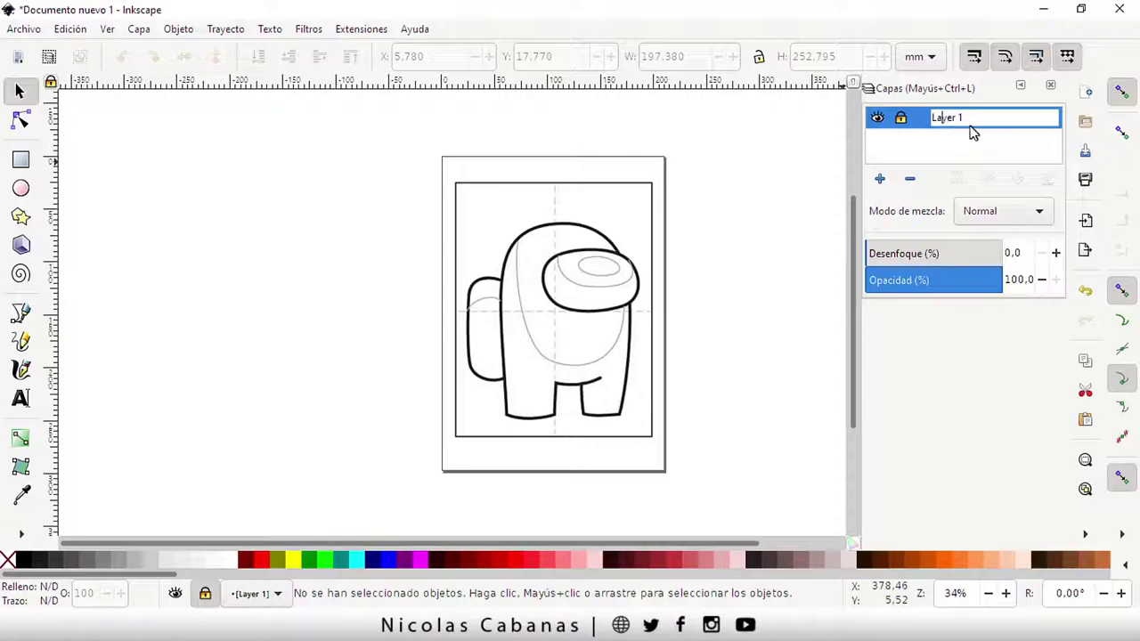
drag(966, 118, 905, 130)
text(FOTO)
key(Return)
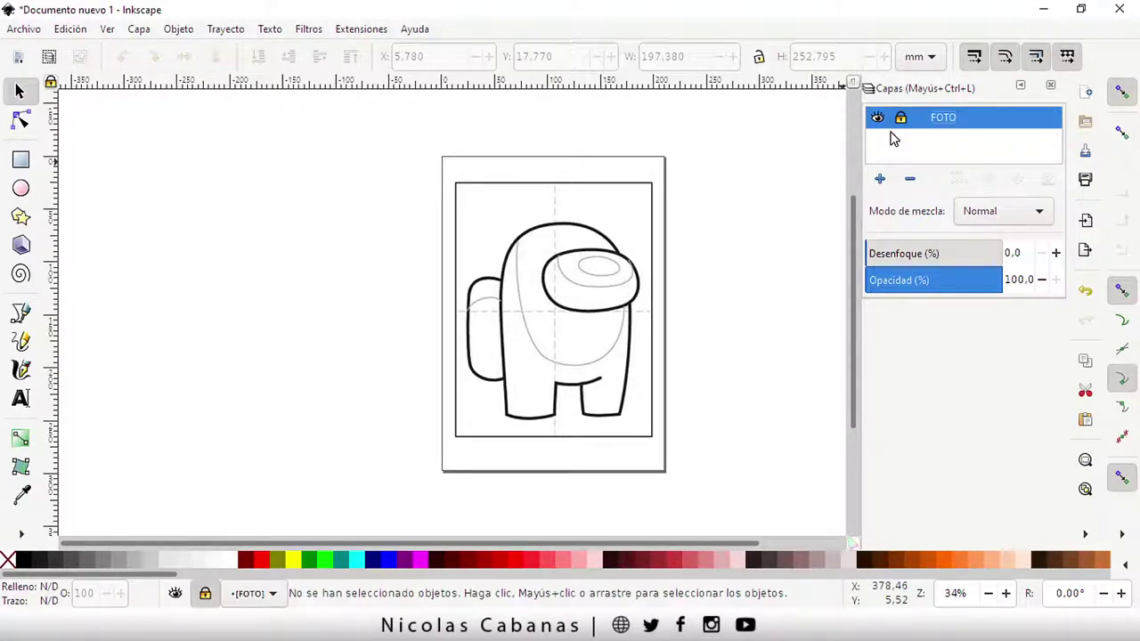
Add an ILUSTRACION layer above the locked FOTO layer and make ILUSTRACION current.
click(881, 180)
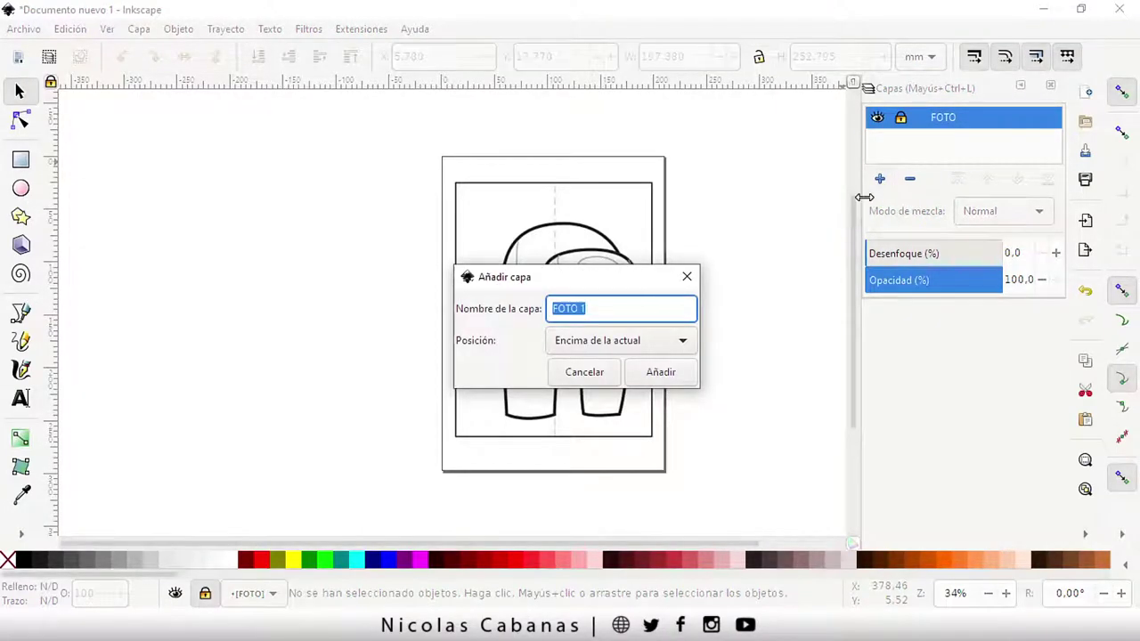
text(ILUSTRACION)
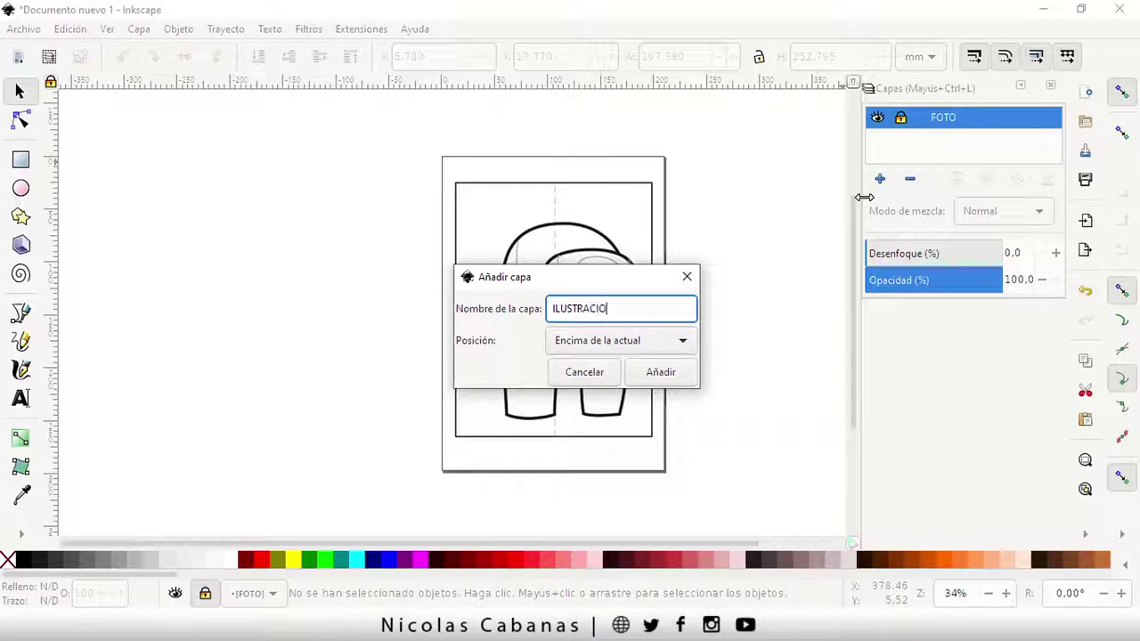
click(668, 376)
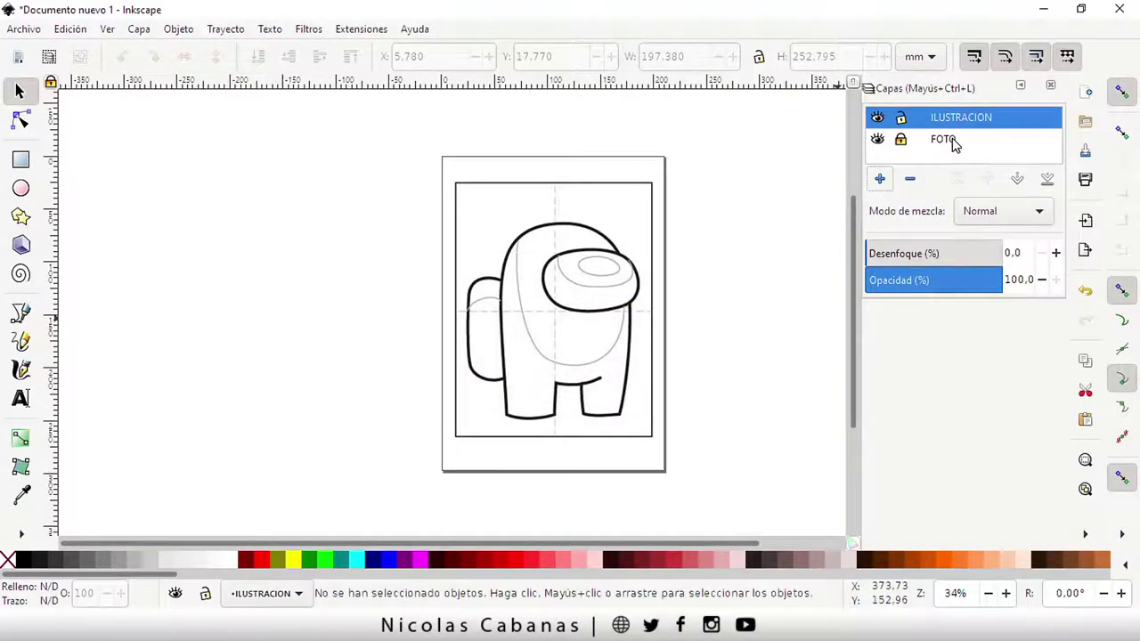
click(944, 143)
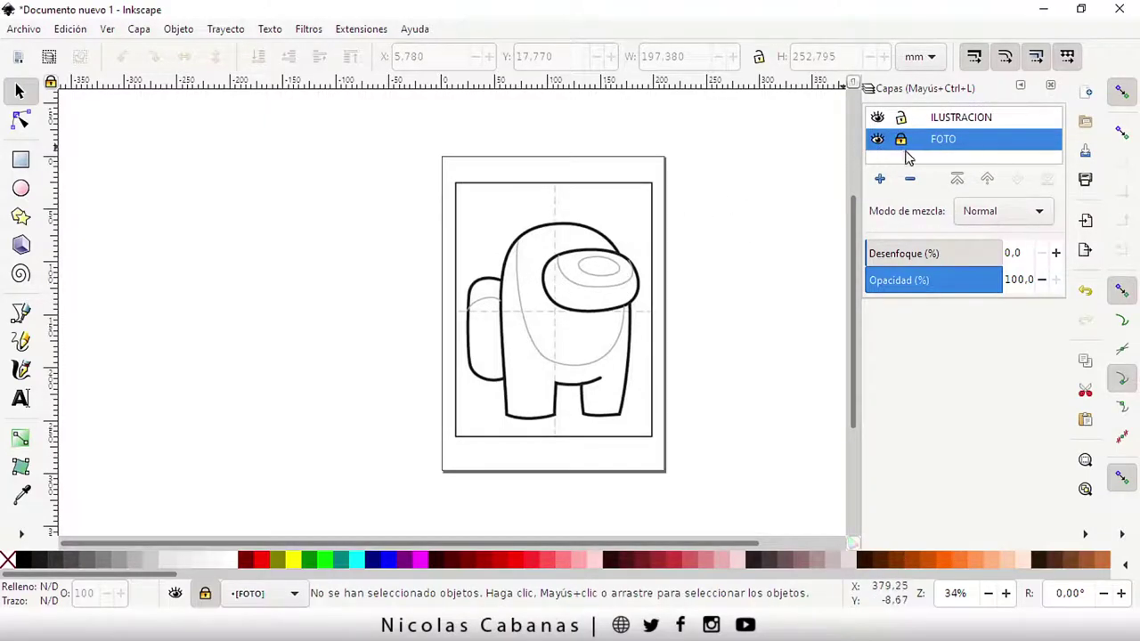
click(901, 140)
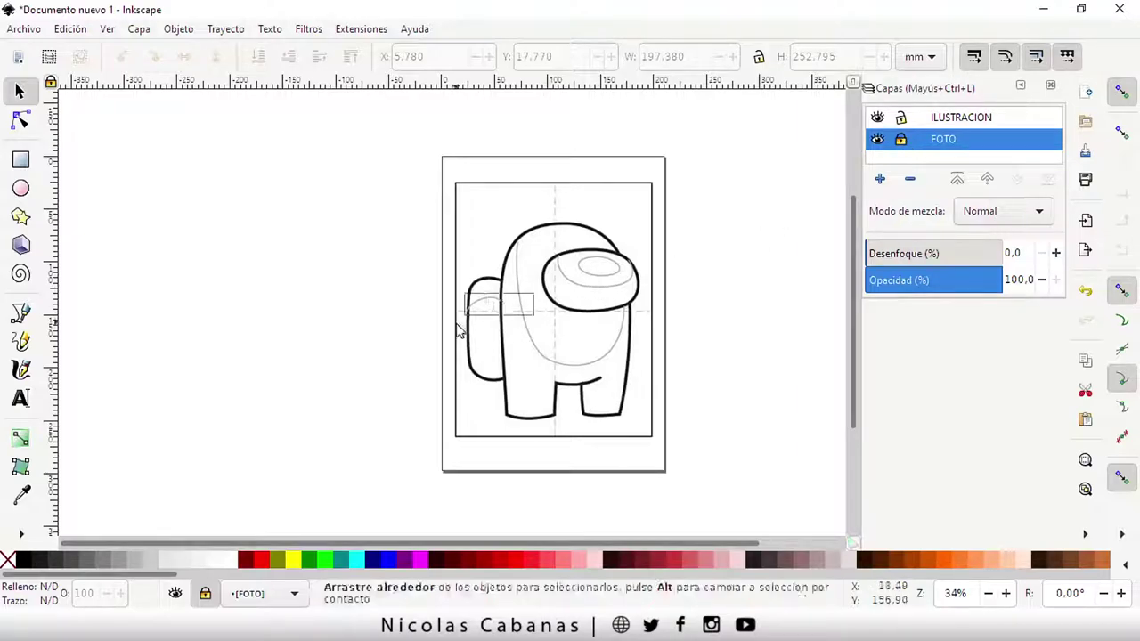
click(989, 118)
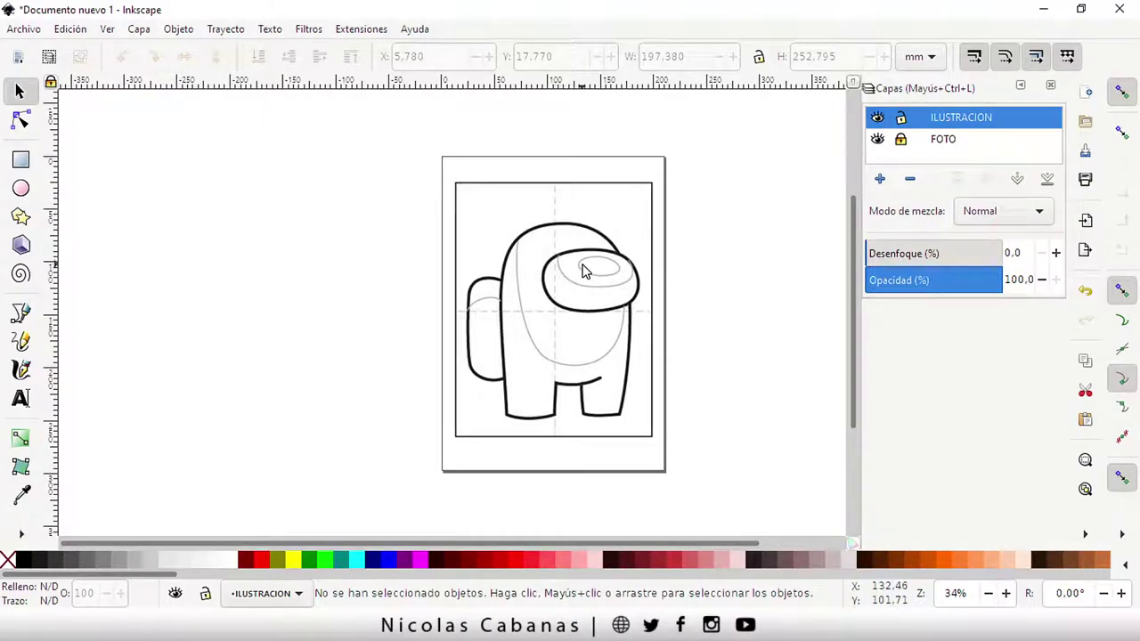
click(25, 30)
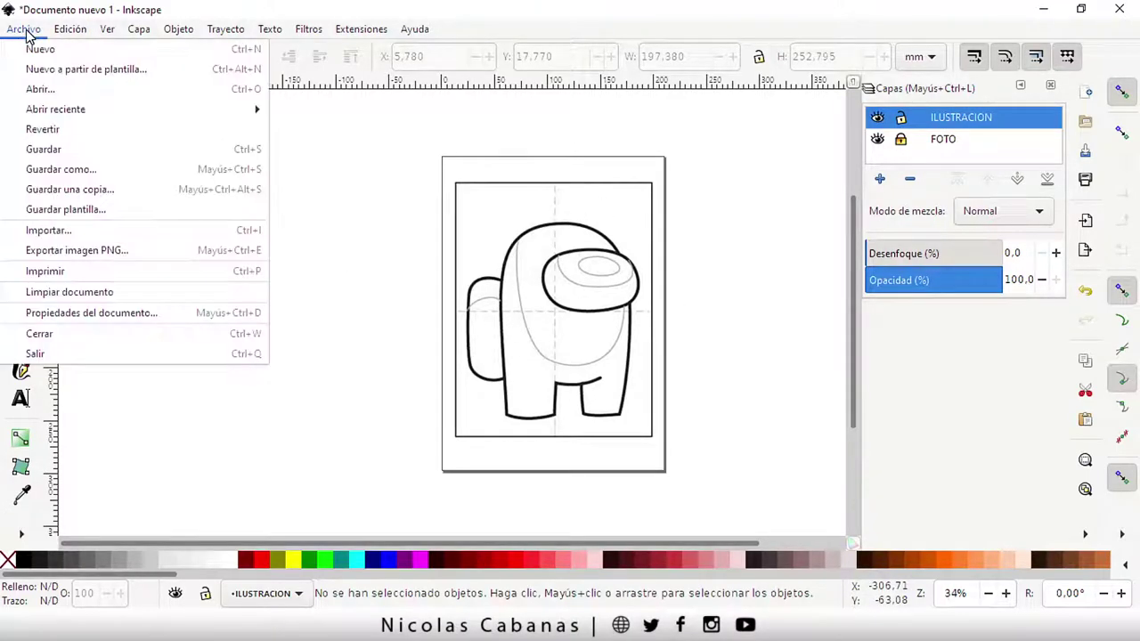
click(49, 153)
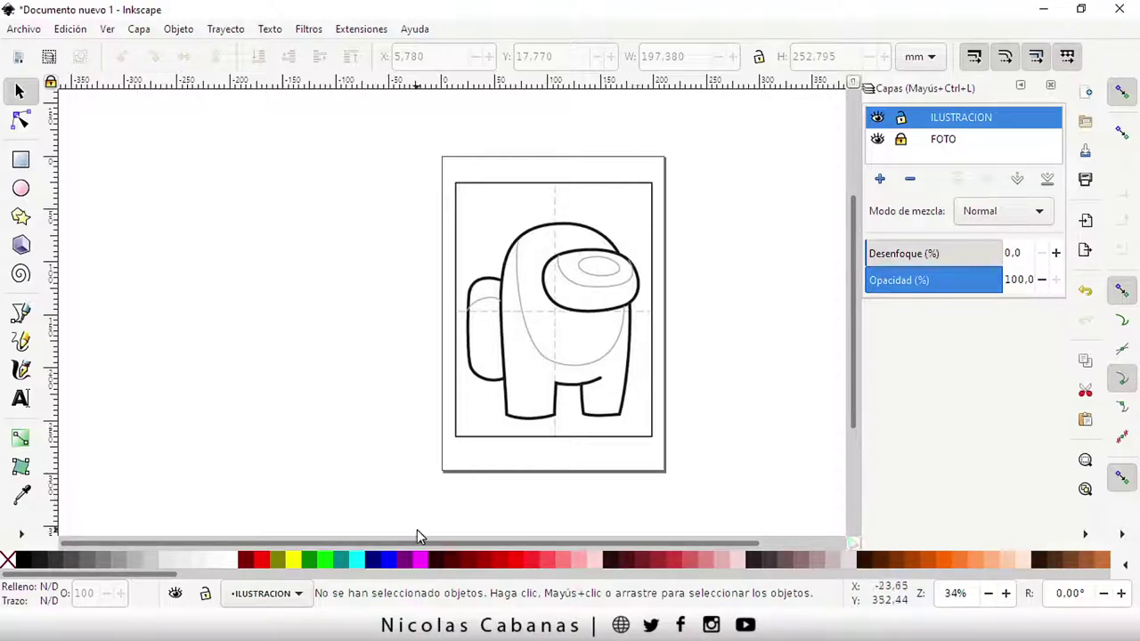
Zoom in on the Among Us figure with a Zoom-tool rectangle, then choose the Bezier pen.
click(23, 533)
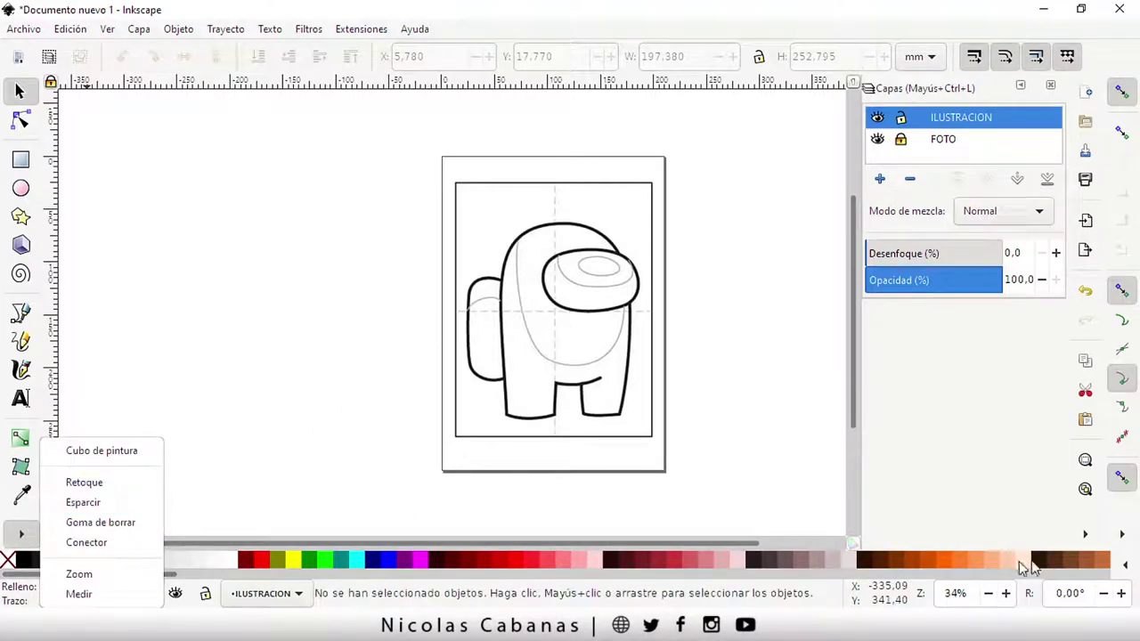
key(alt+Tab)
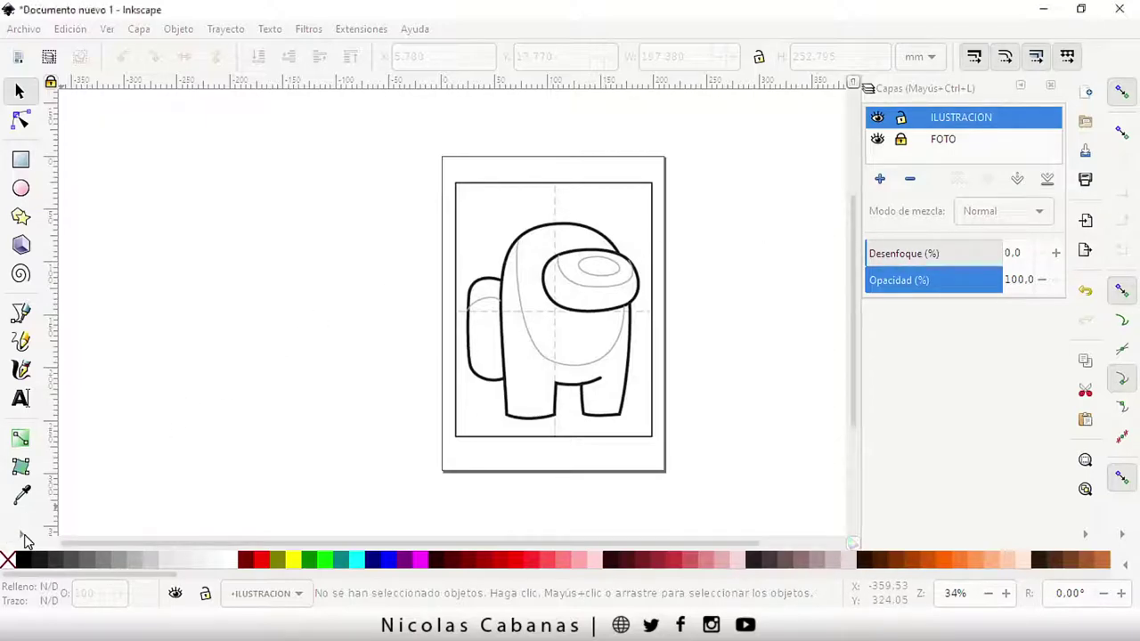
click(23, 538)
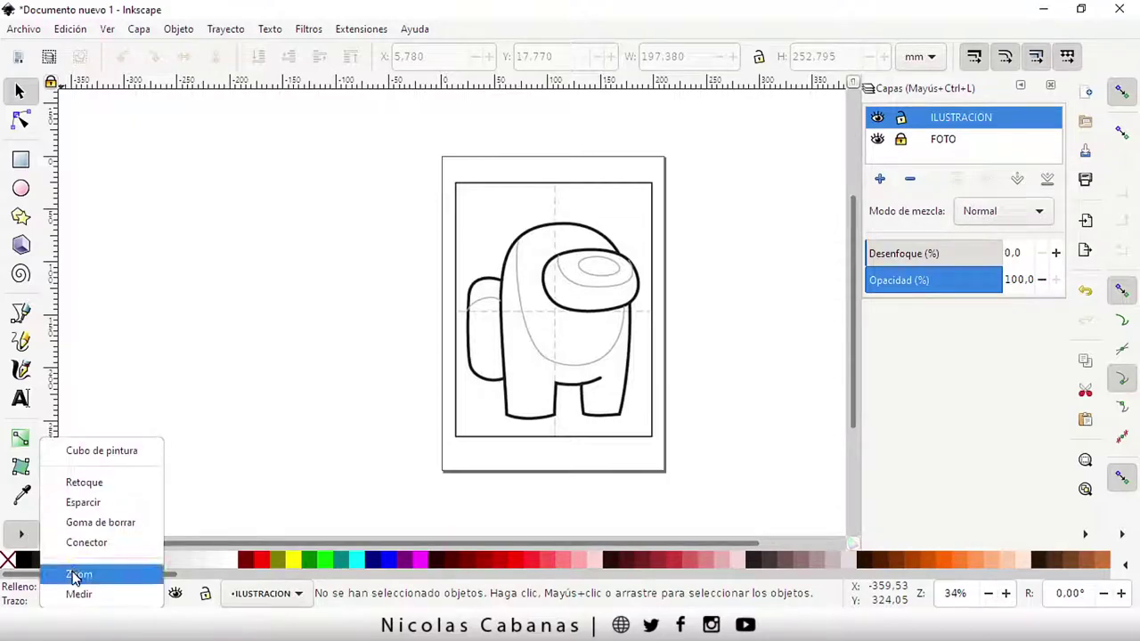
click(21, 538)
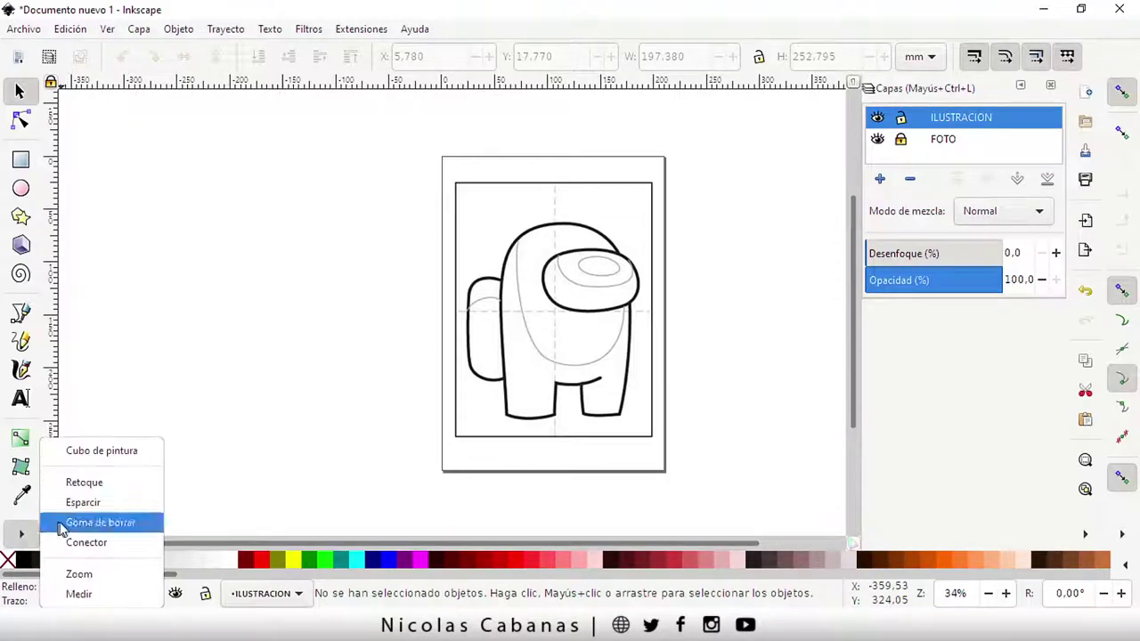
click(93, 574)
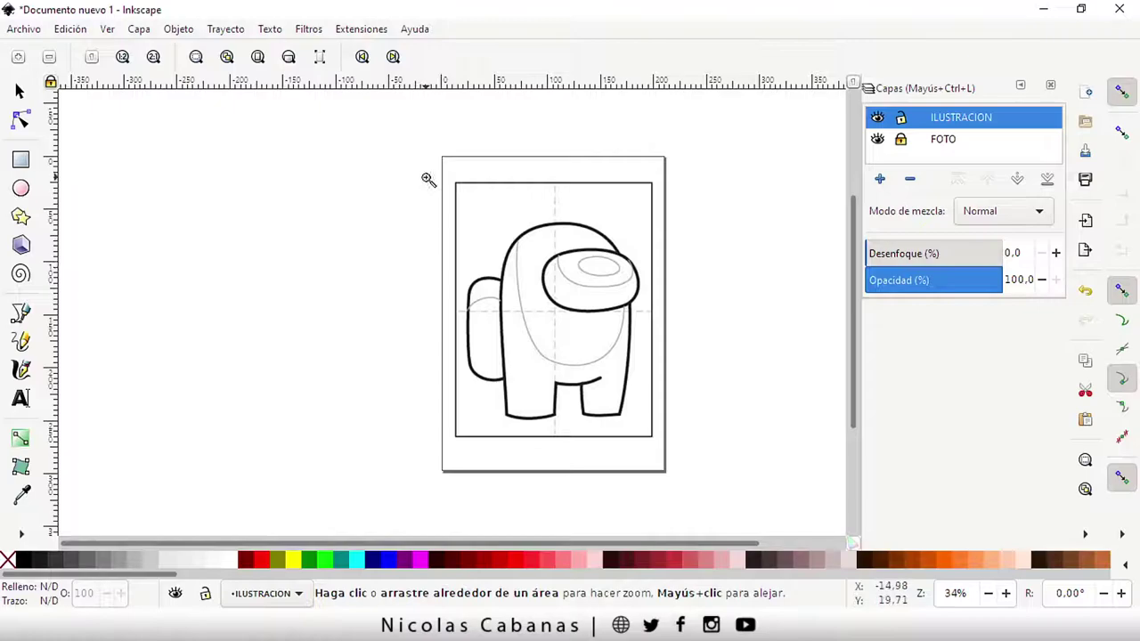
mouse_move(425, 177)
mouse_down()
mouse_move(622, 401)
mouse_move(697, 466)
mouse_up()
drag(699, 458, 697, 459)
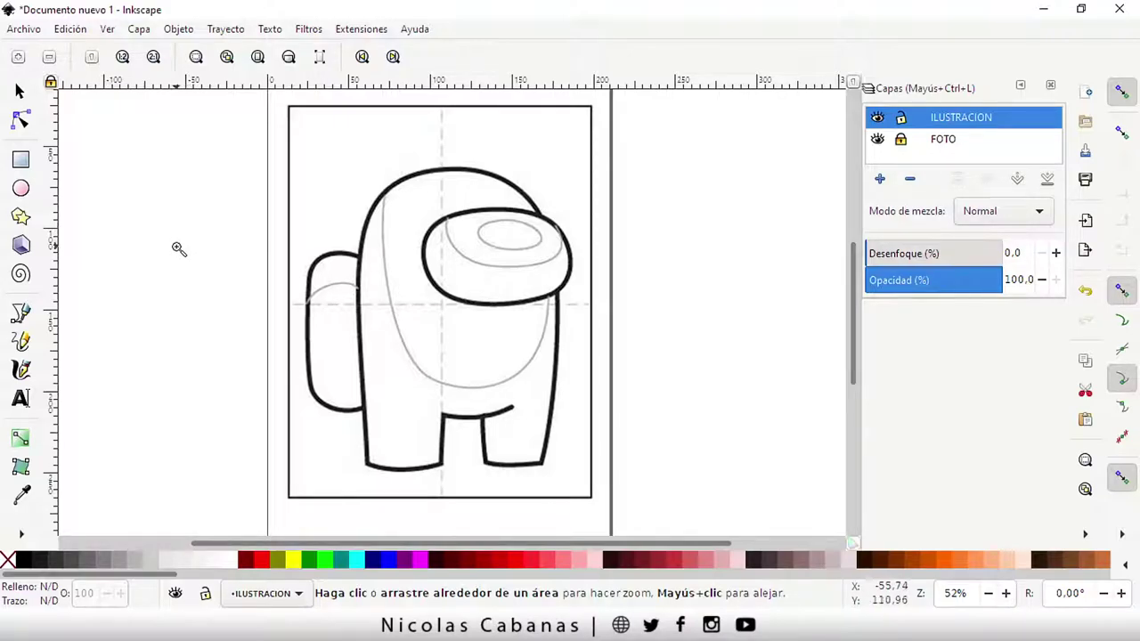
click(20, 313)
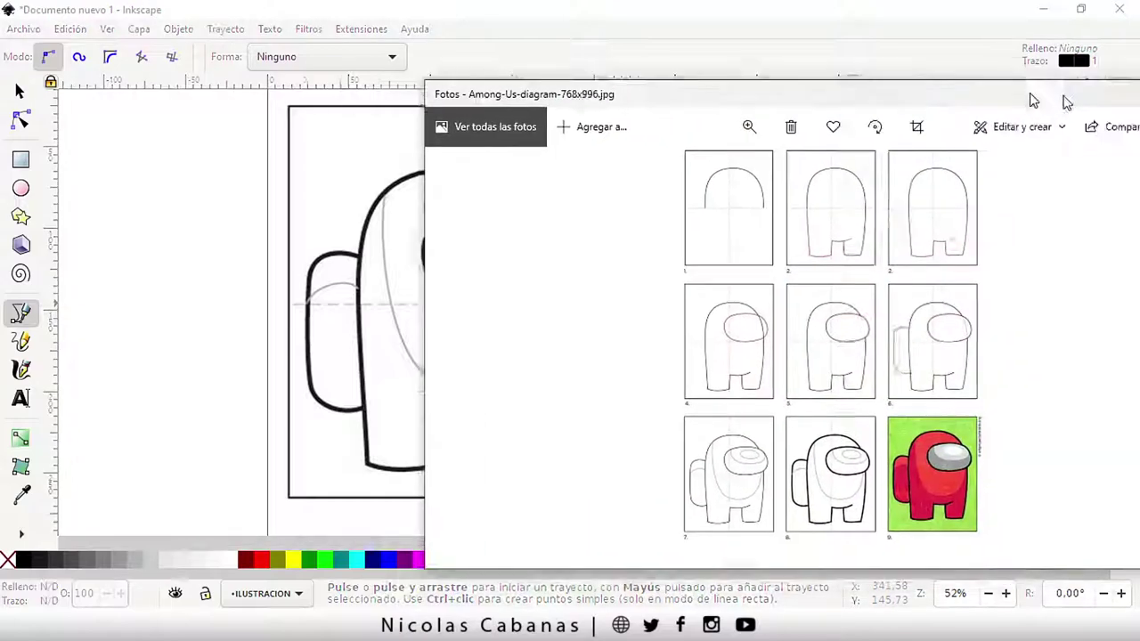
Move the Photos diagram window over the canvas, then minimise it.
drag(1030, 97, 728, 85)
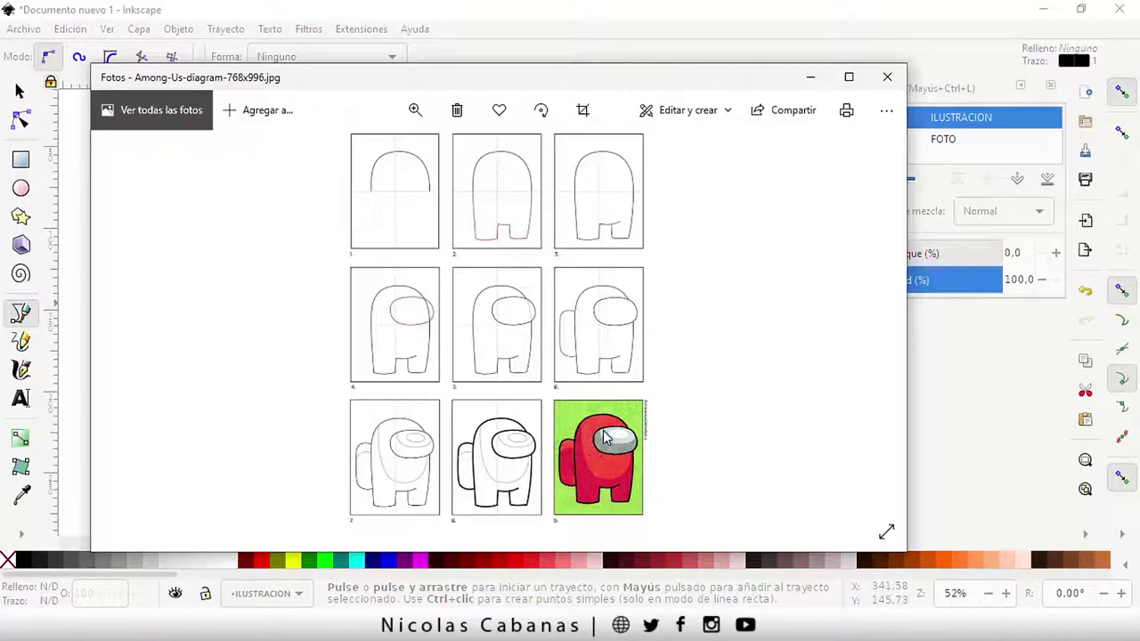
click(810, 77)
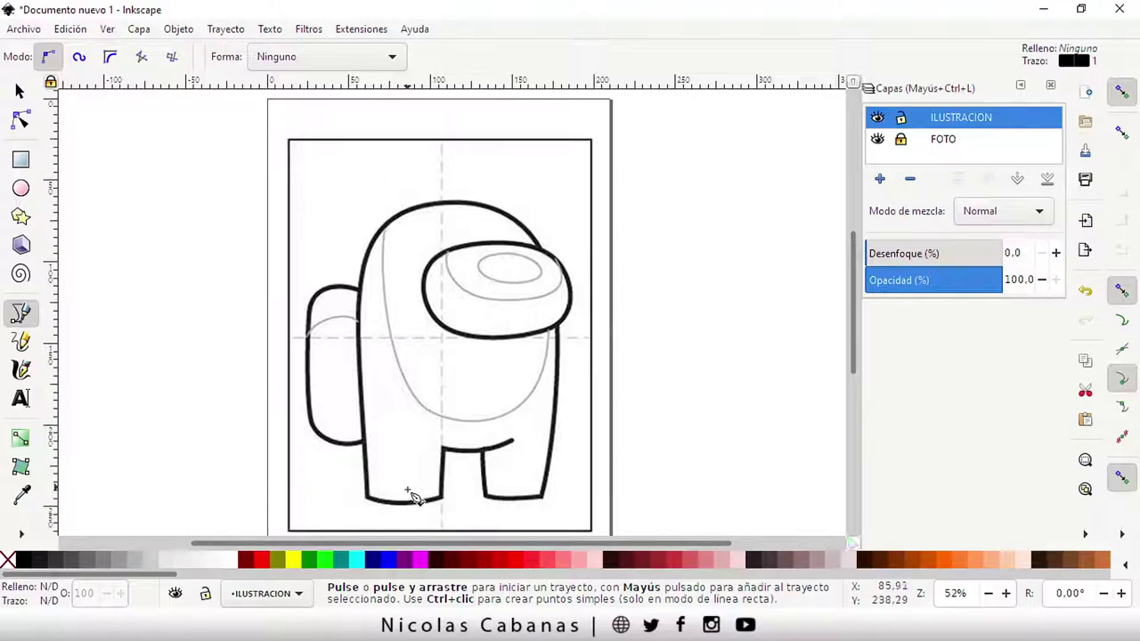
Recentre the view and start the Bezier outline along the left foot and left leg.
scroll(396, 492, up, 1)
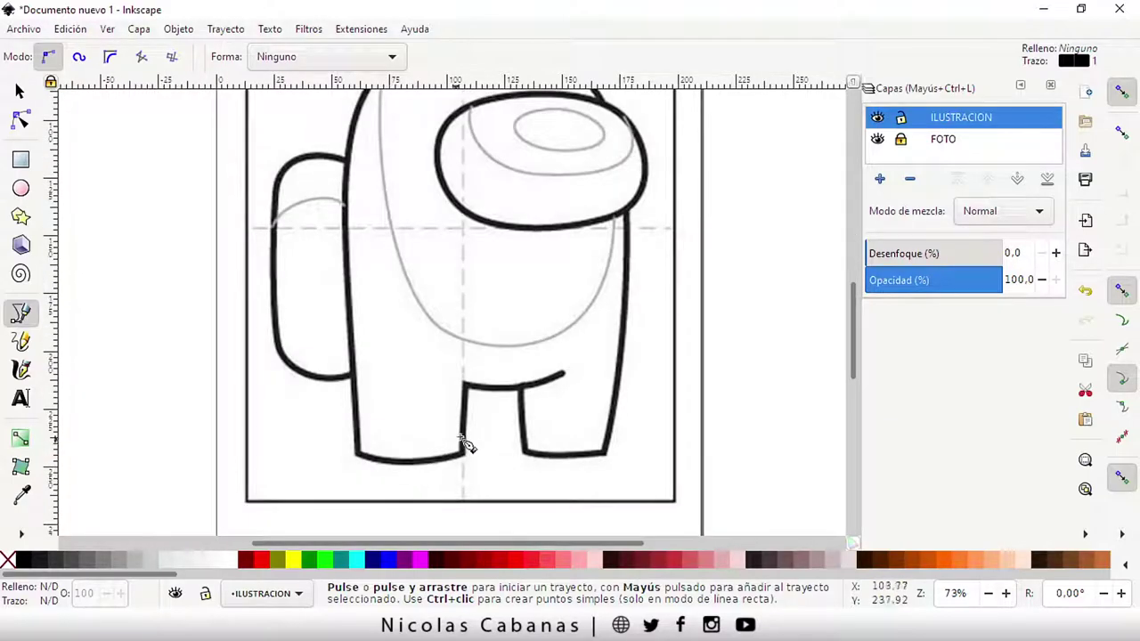
scroll(461, 443, up, 1)
scroll(460, 440, down, 3)
scroll(457, 436, up, 2)
scroll(460, 438, up, 1)
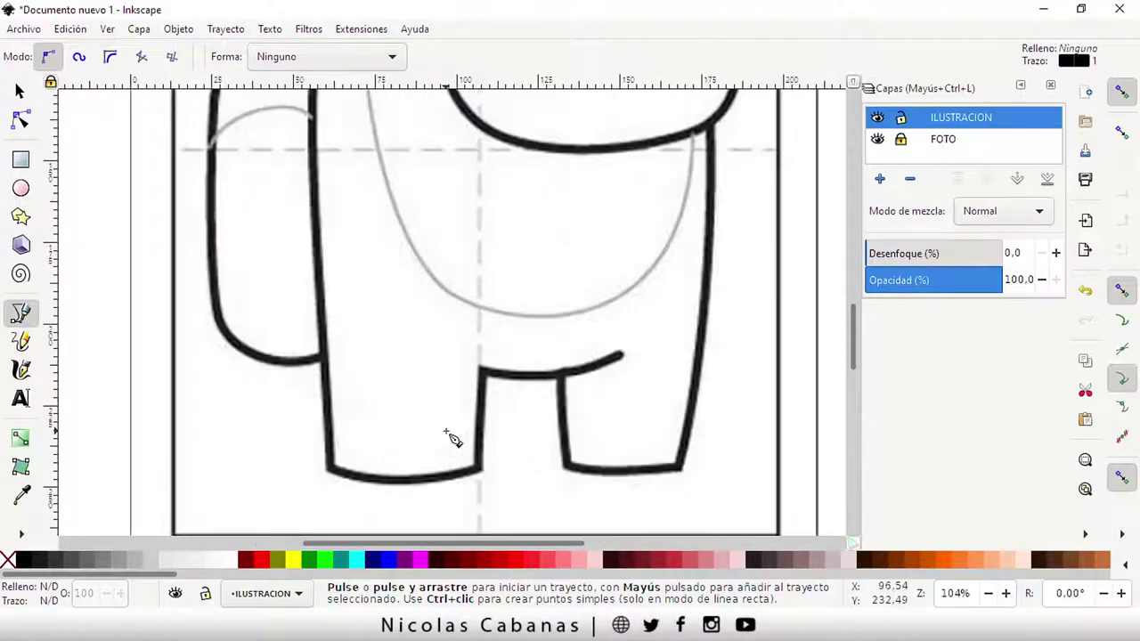
scroll(453, 438, down, 1)
scroll(450, 432, down, 2)
scroll(458, 408, up, 1)
scroll(437, 435, up, 1)
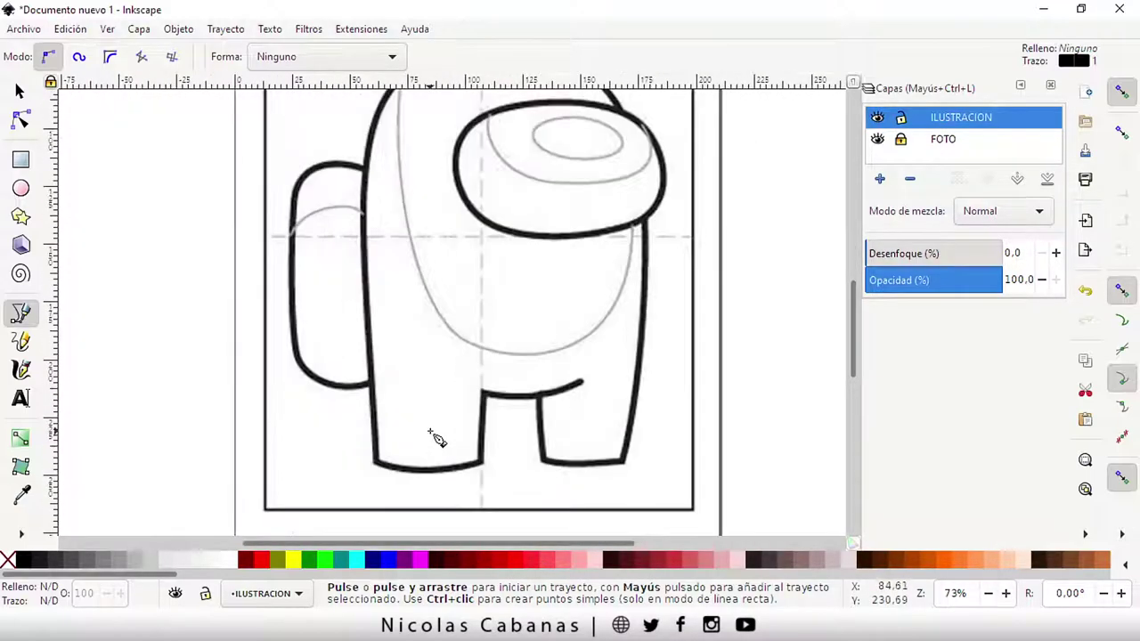
scroll(440, 435, up, 1)
scroll(445, 433, down, 2)
scroll(446, 433, up, 1)
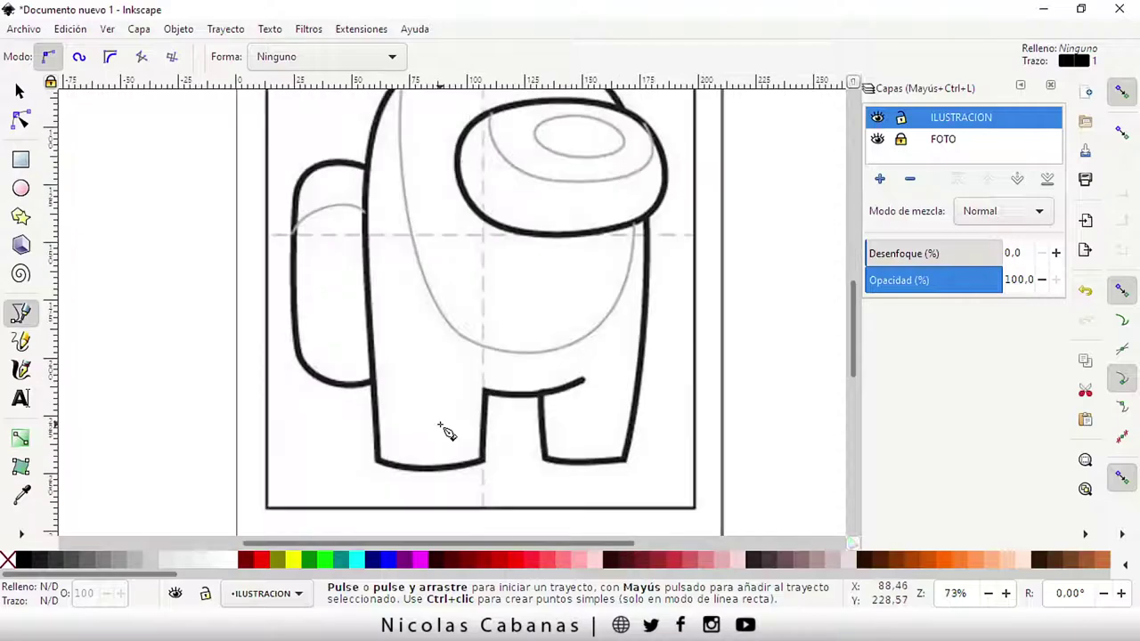
scroll(412, 468, up, 1)
scroll(427, 449, up, 2)
scroll(427, 448, down, 5)
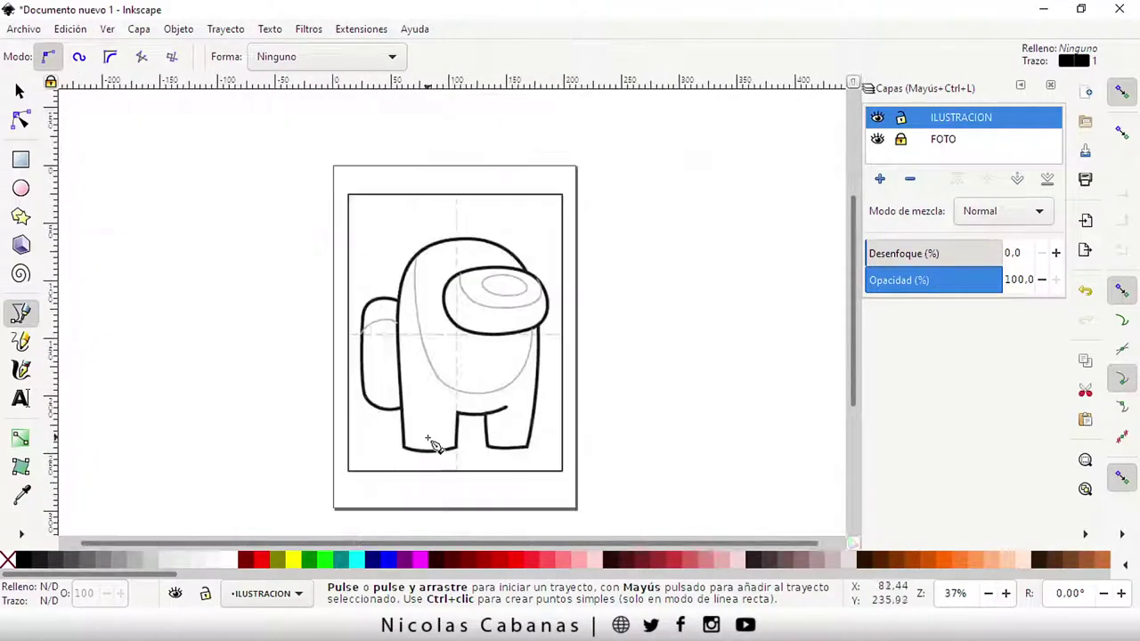
scroll(427, 445, up, 3)
scroll(434, 446, down, 2)
scroll(434, 440, up, 1)
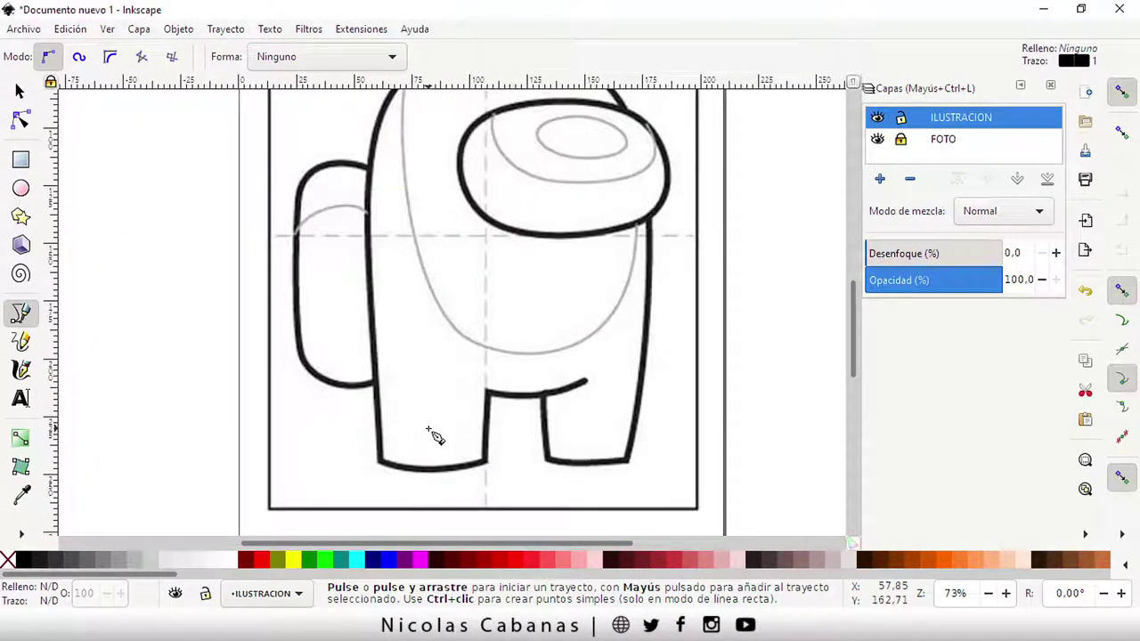
scroll(434, 437, down, 1)
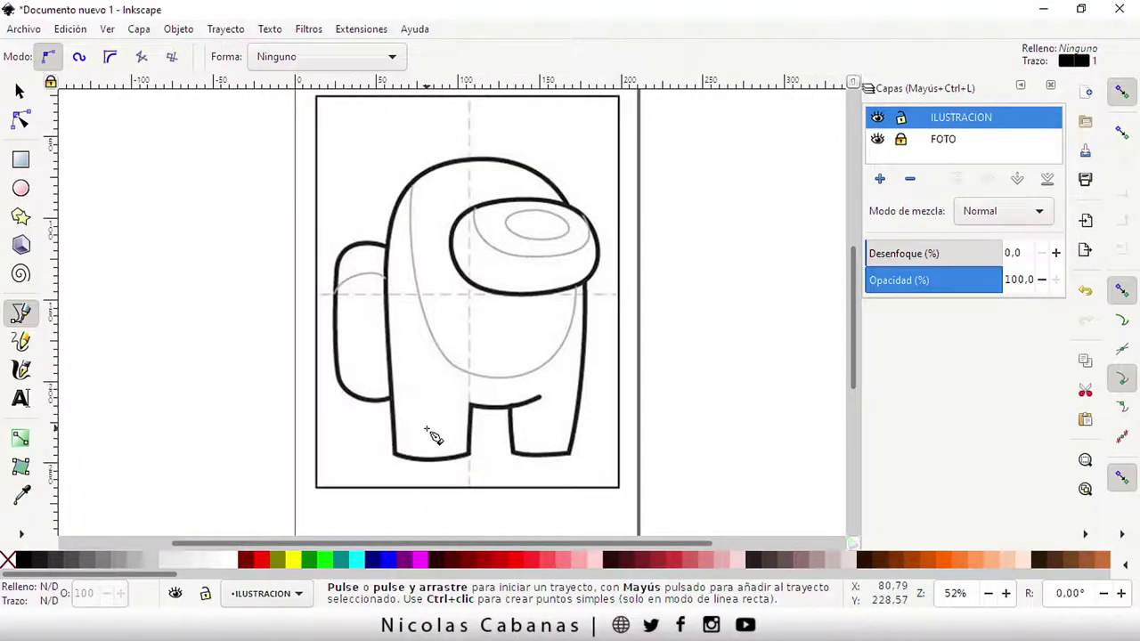
key(space)
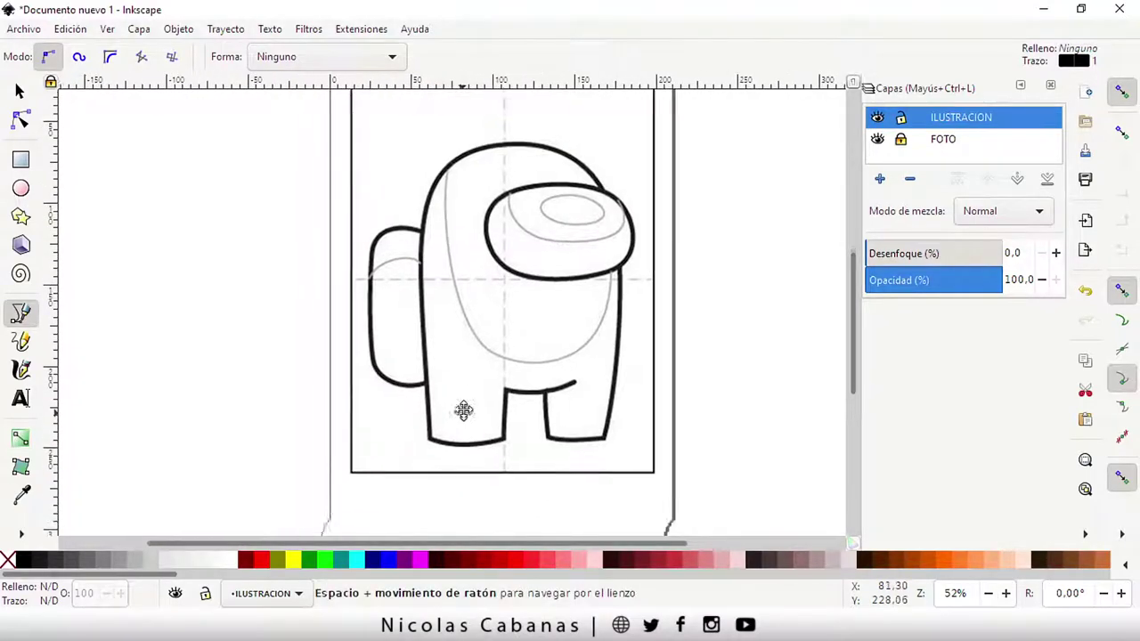
mouse_move(433, 436)
mouse_down()
mouse_move(369, 458)
mouse_move(461, 418)
mouse_move(392, 416)
mouse_move(362, 453)
mouse_move(433, 446)
mouse_move(440, 425)
mouse_move(398, 447)
mouse_move(418, 428)
mouse_move(397, 427)
mouse_move(407, 440)
mouse_move(403, 428)
mouse_move(428, 433)
mouse_up()
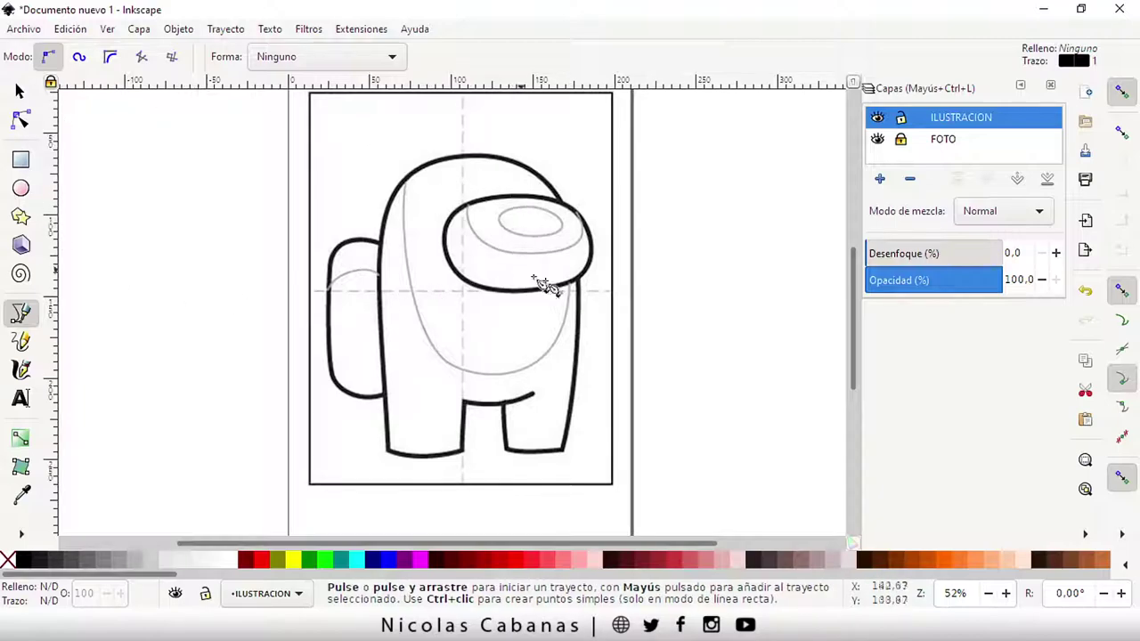
click(385, 452)
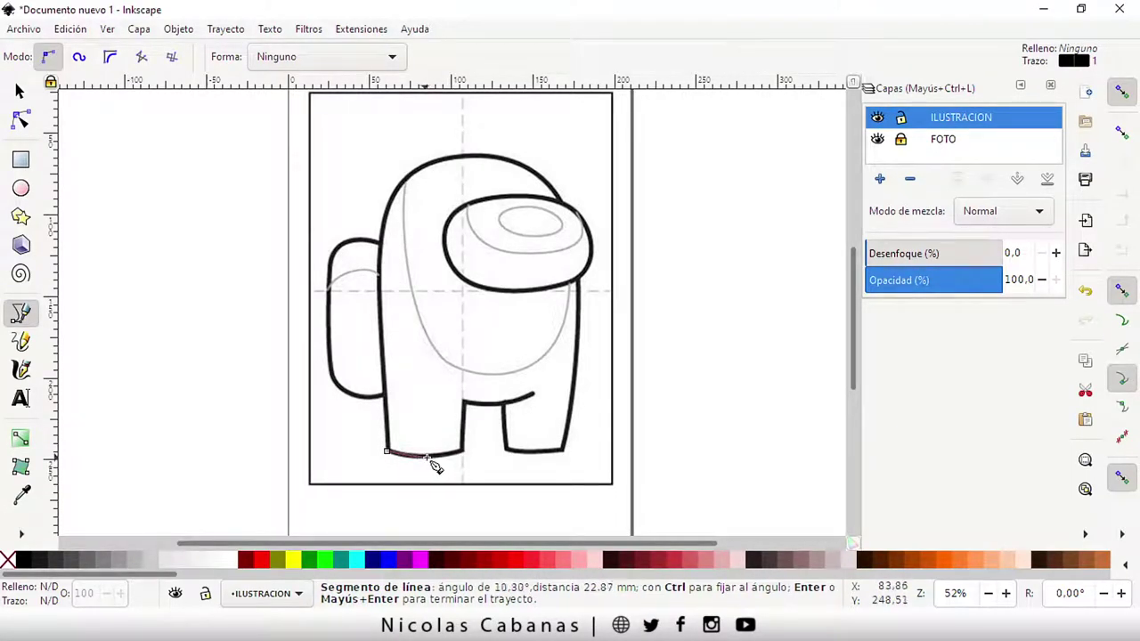
drag(428, 456, 451, 457)
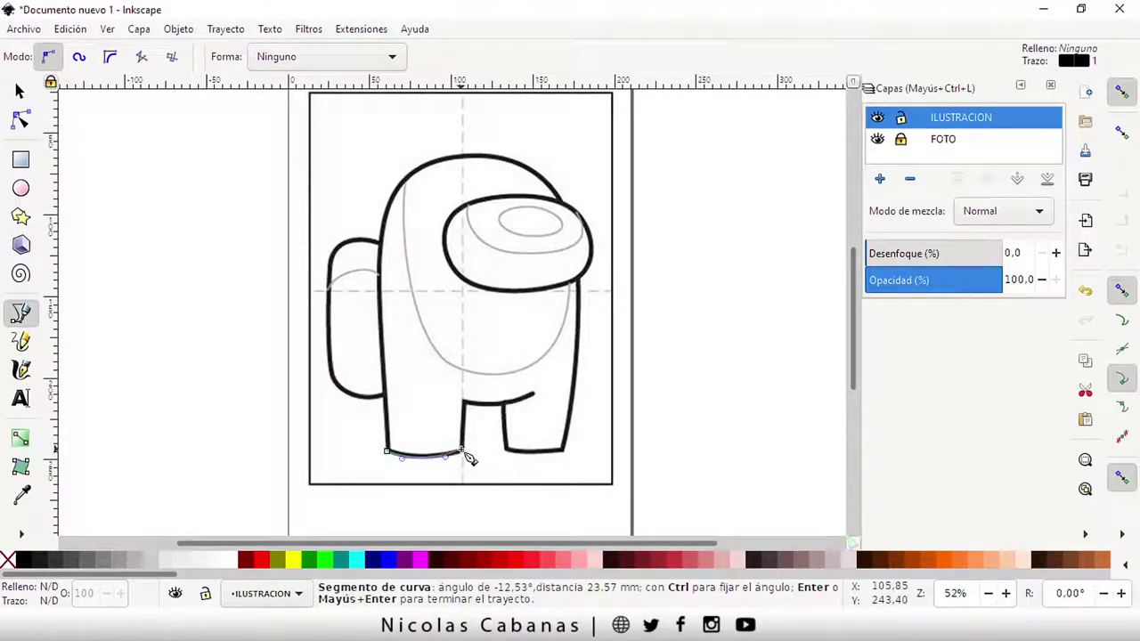
click(463, 452)
click(463, 401)
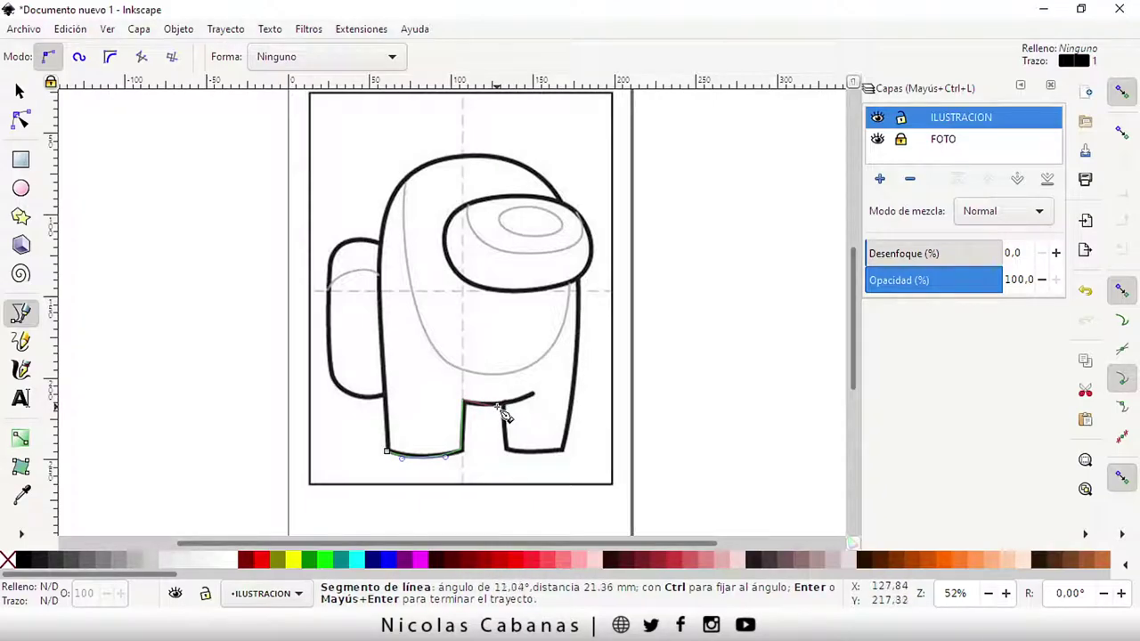
Continue the outline across the legs, up the right side, over the head, closing at the start node.
drag(497, 407, 505, 407)
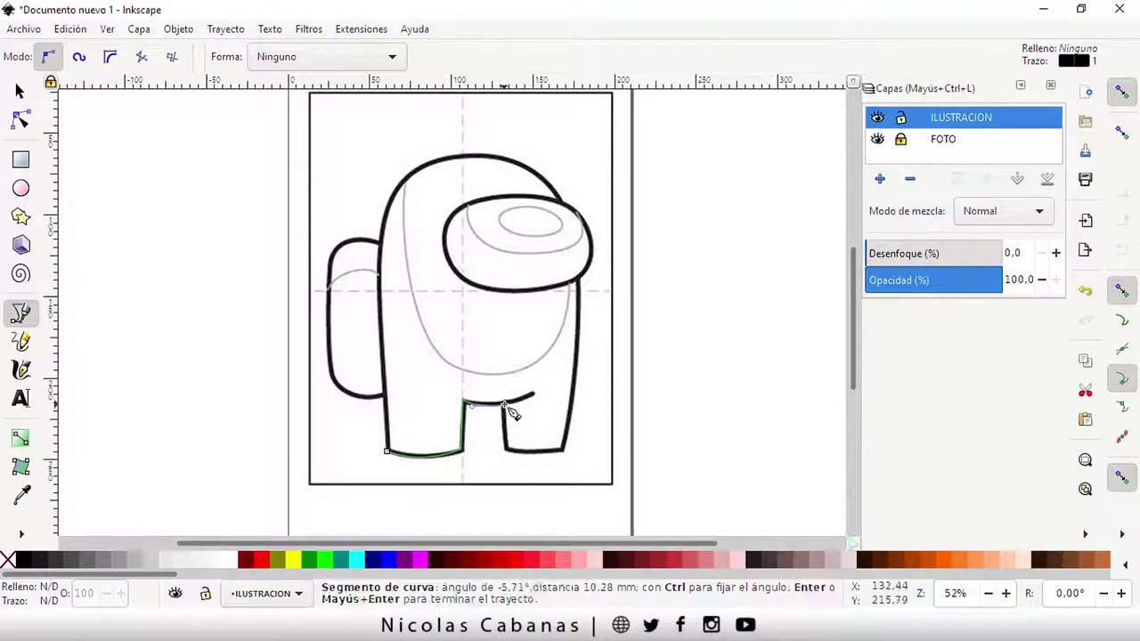
click(505, 407)
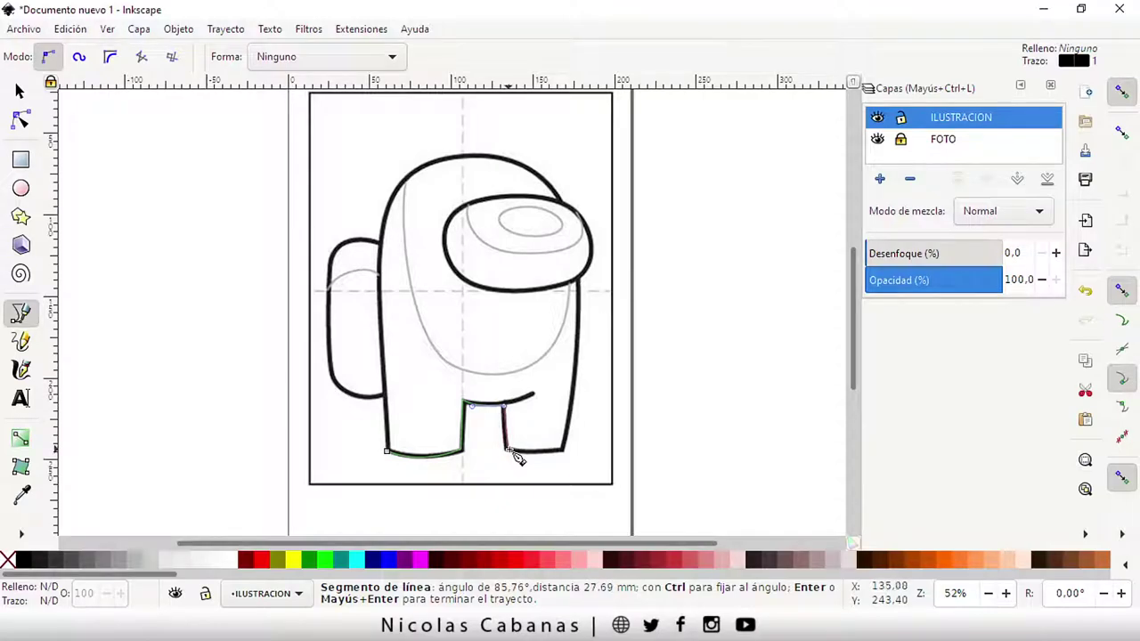
drag(508, 449, 556, 452)
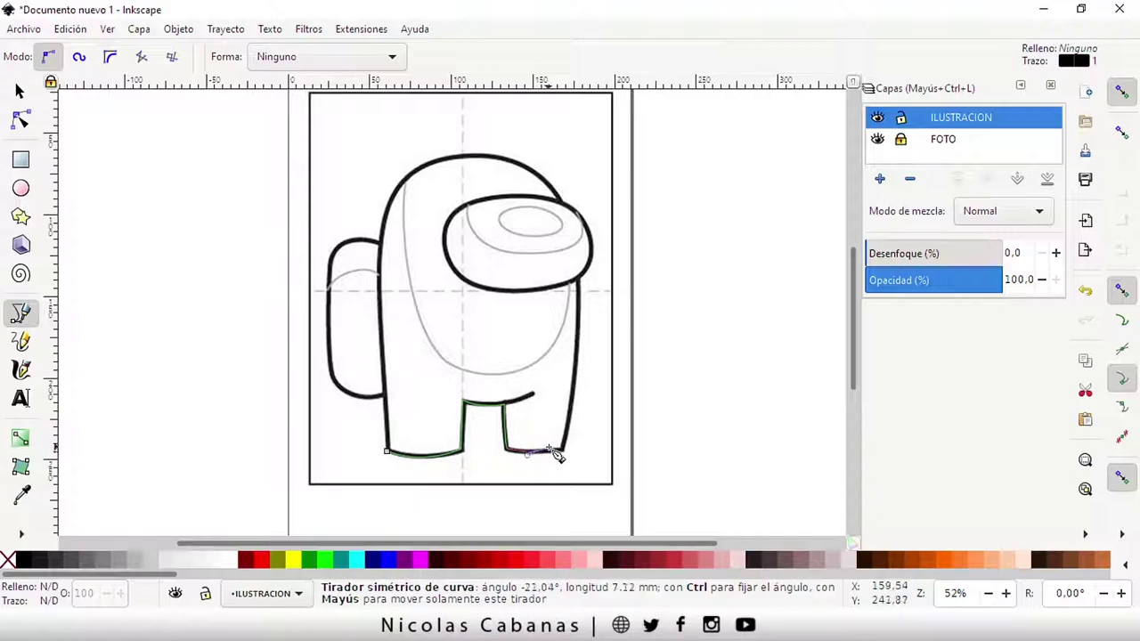
click(564, 451)
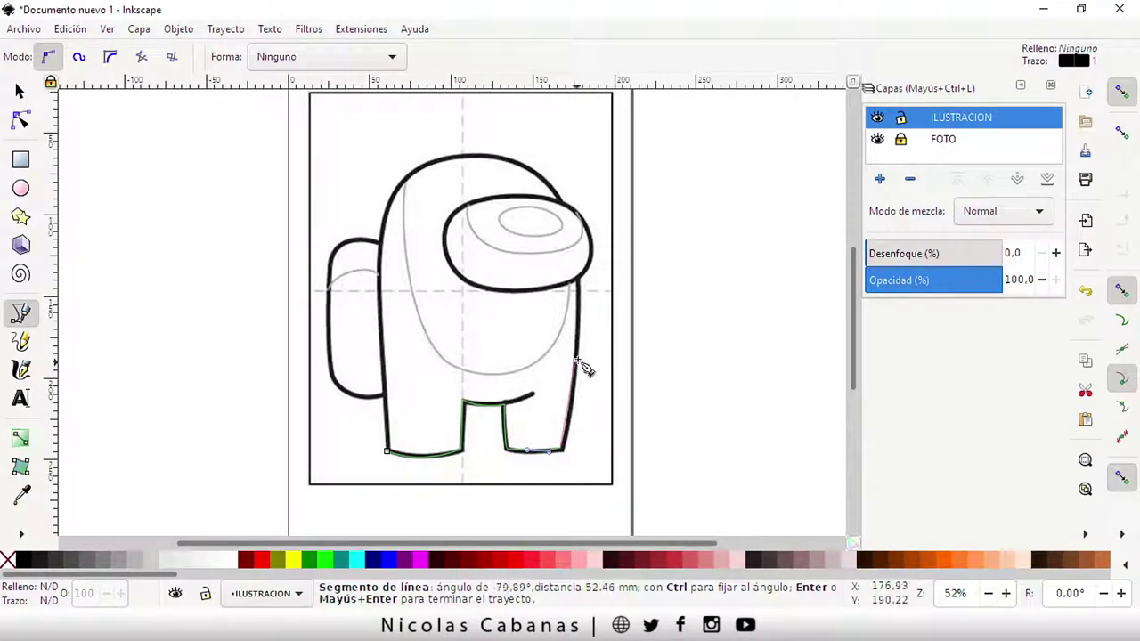
drag(579, 365, 582, 326)
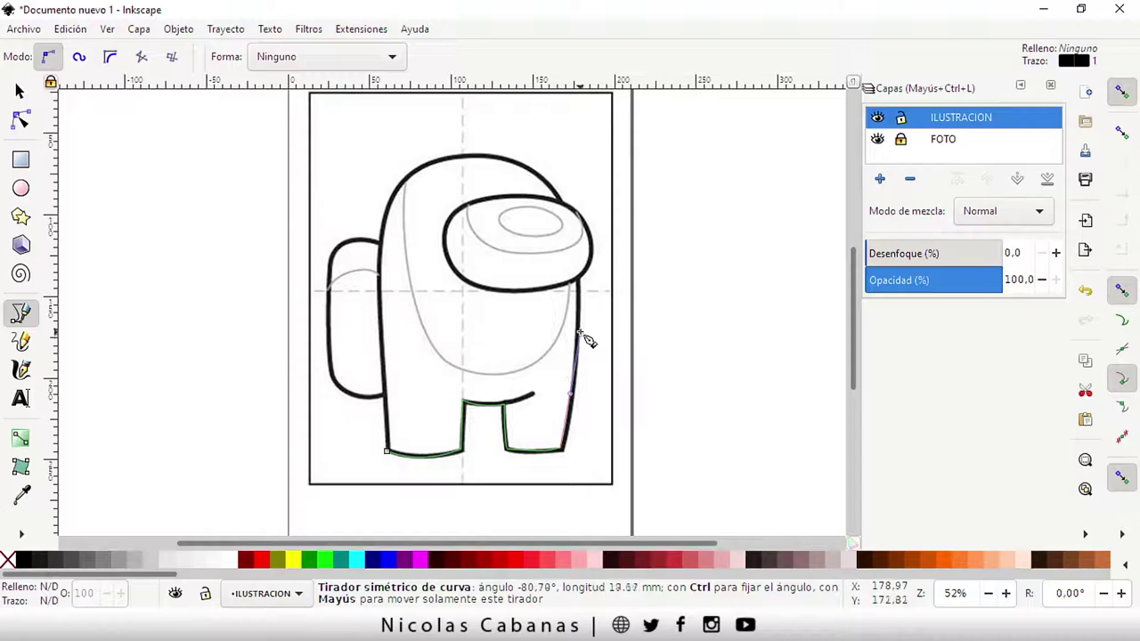
click(579, 283)
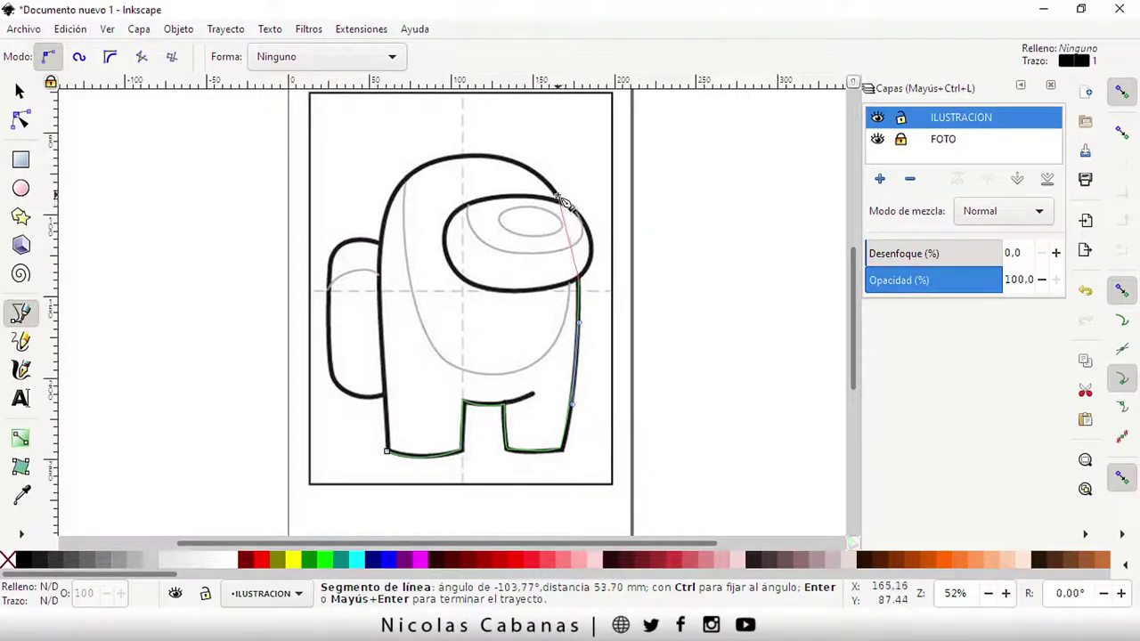
mouse_move(570, 214)
mouse_down()
mouse_move(540, 166)
mouse_move(445, 155)
mouse_up()
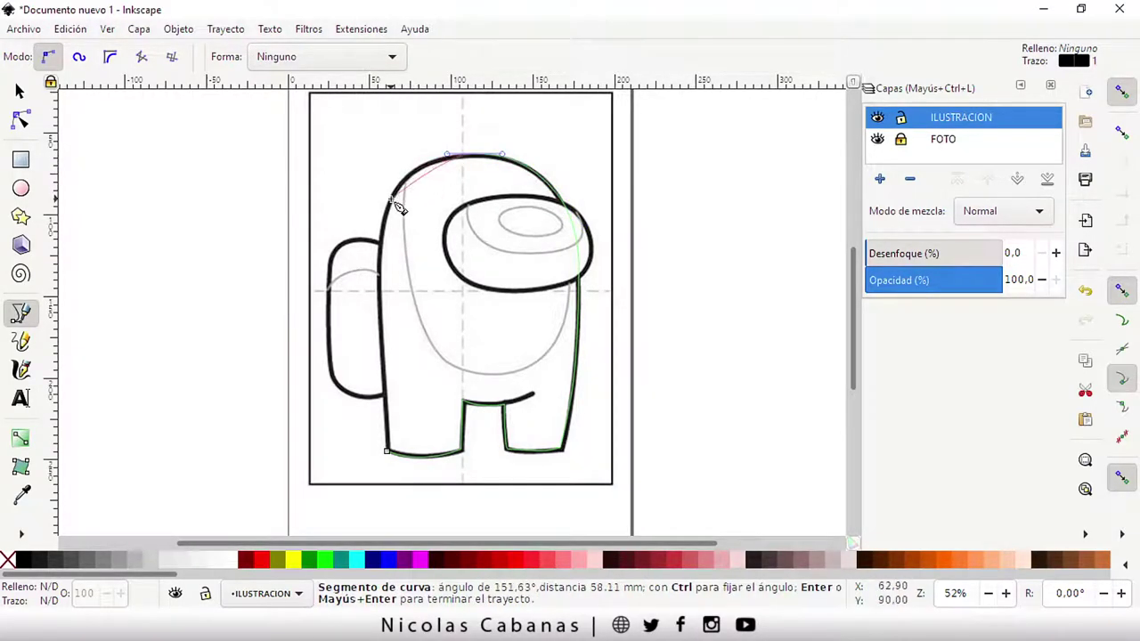
drag(381, 247, 377, 335)
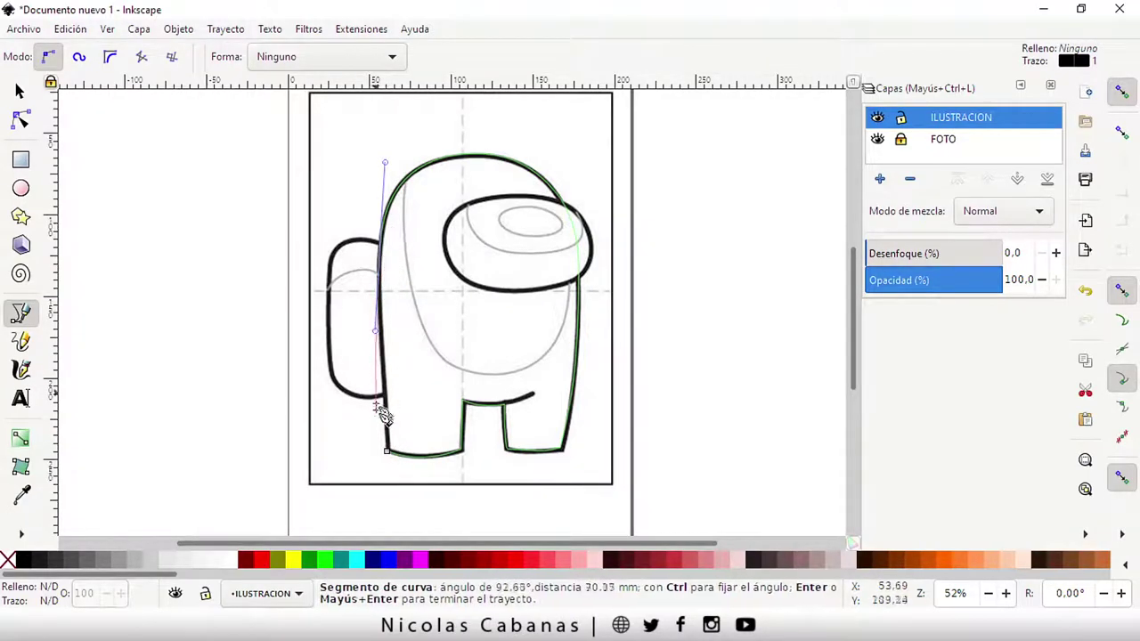
click(385, 454)
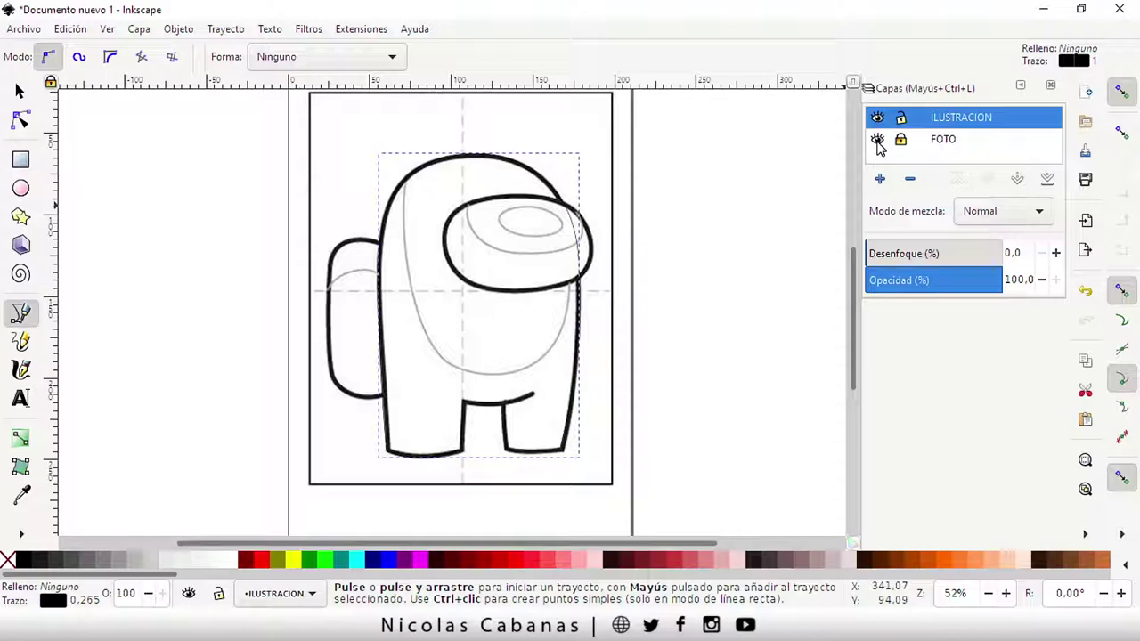
Hide the FOTO layer so only the traced outline is visible.
click(877, 141)
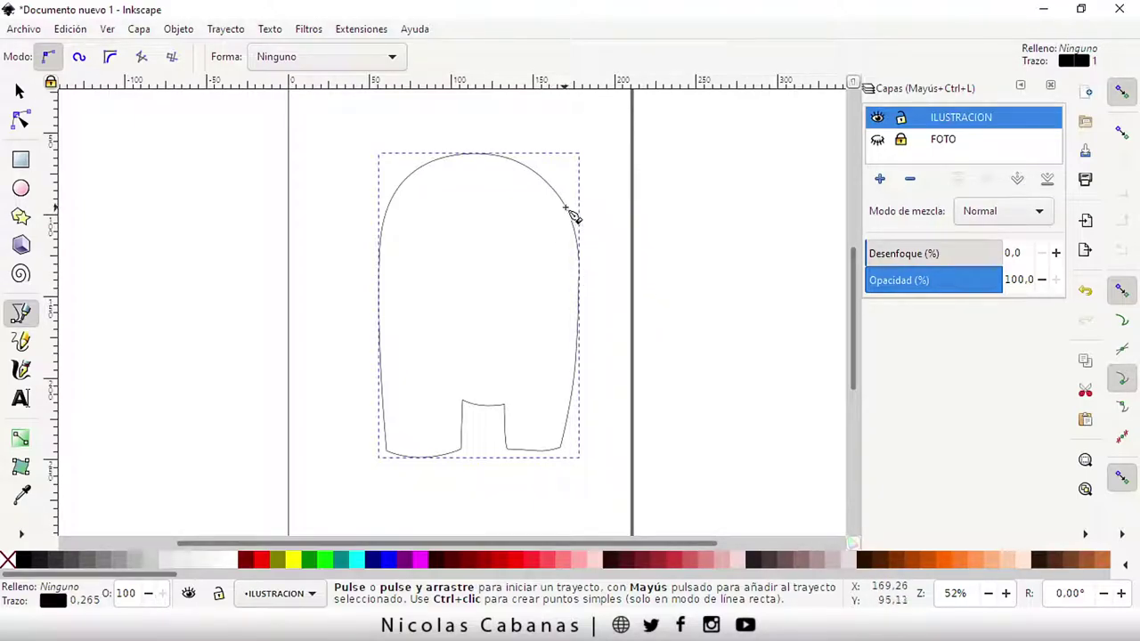
click(1090, 534)
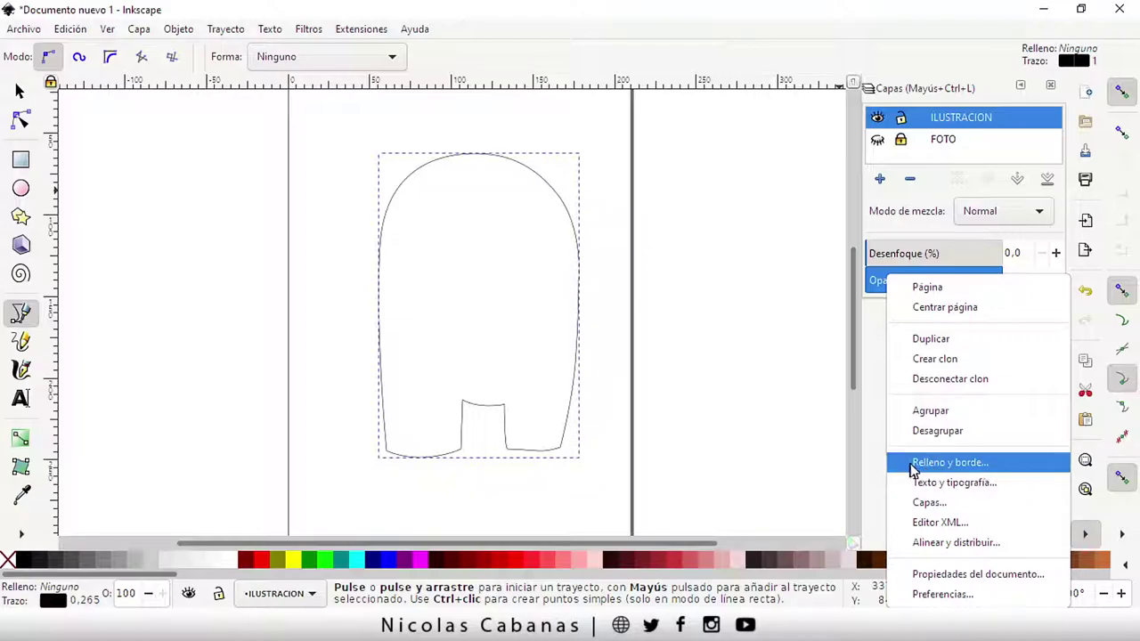
Set the body outline's stroke width to 3 mm in Fill and Stroke.
click(949, 464)
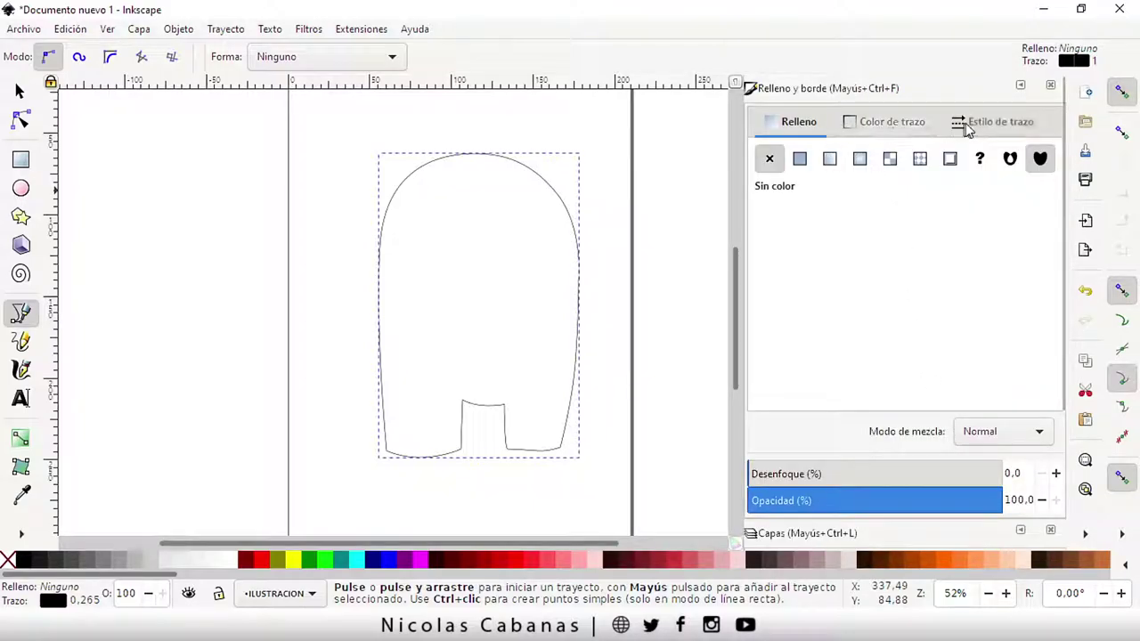
click(1021, 132)
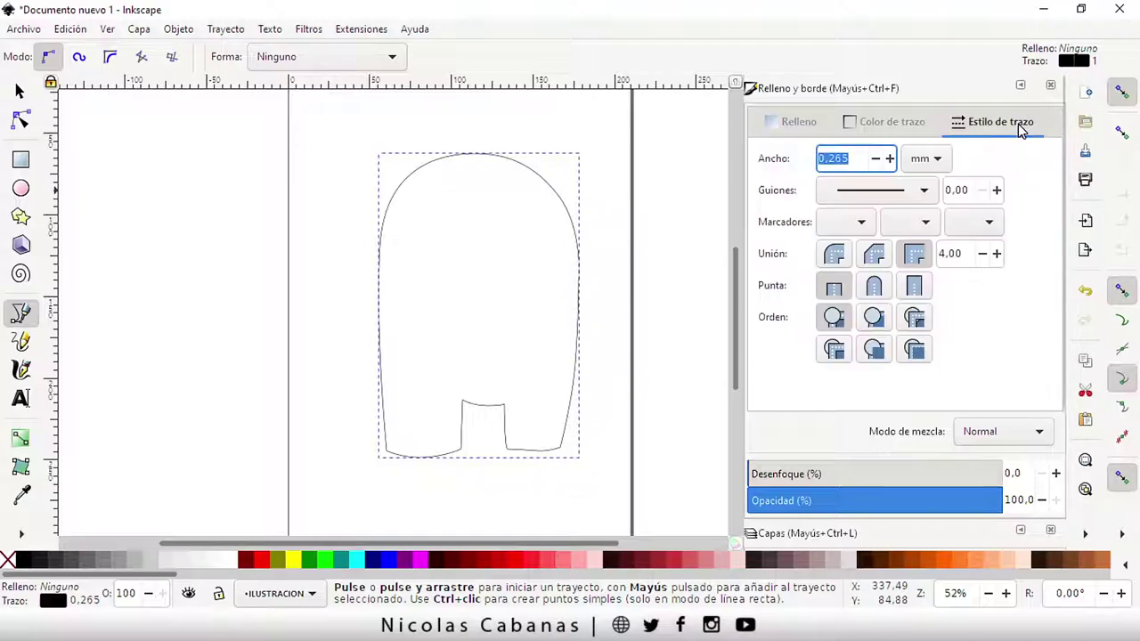
click(891, 158)
click(891, 159)
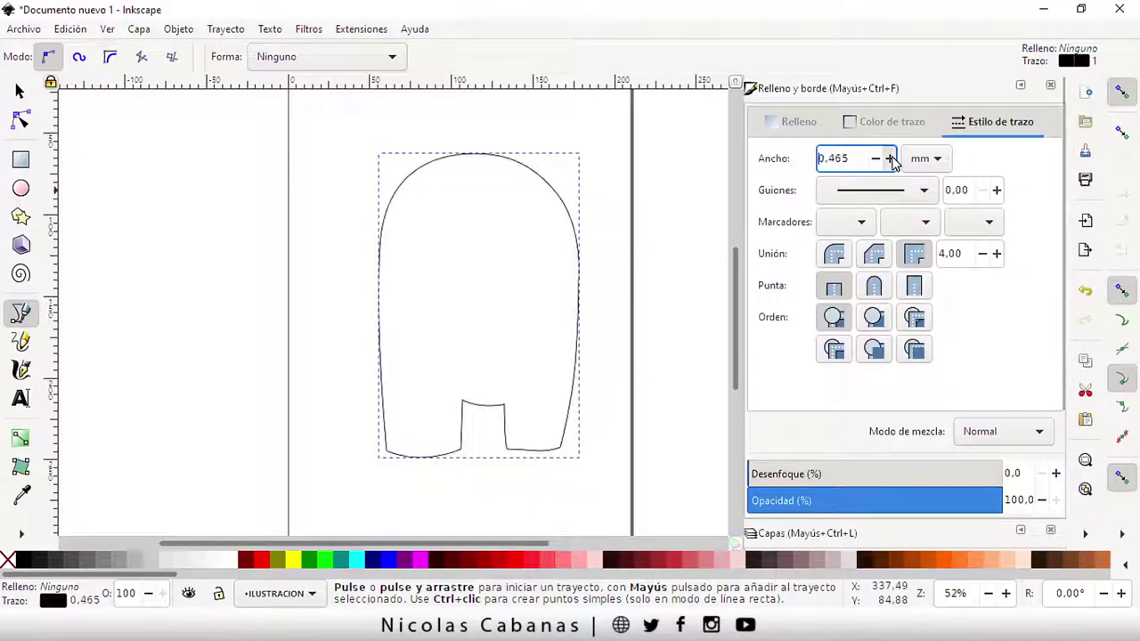
click(890, 158)
click(891, 159)
click(890, 159)
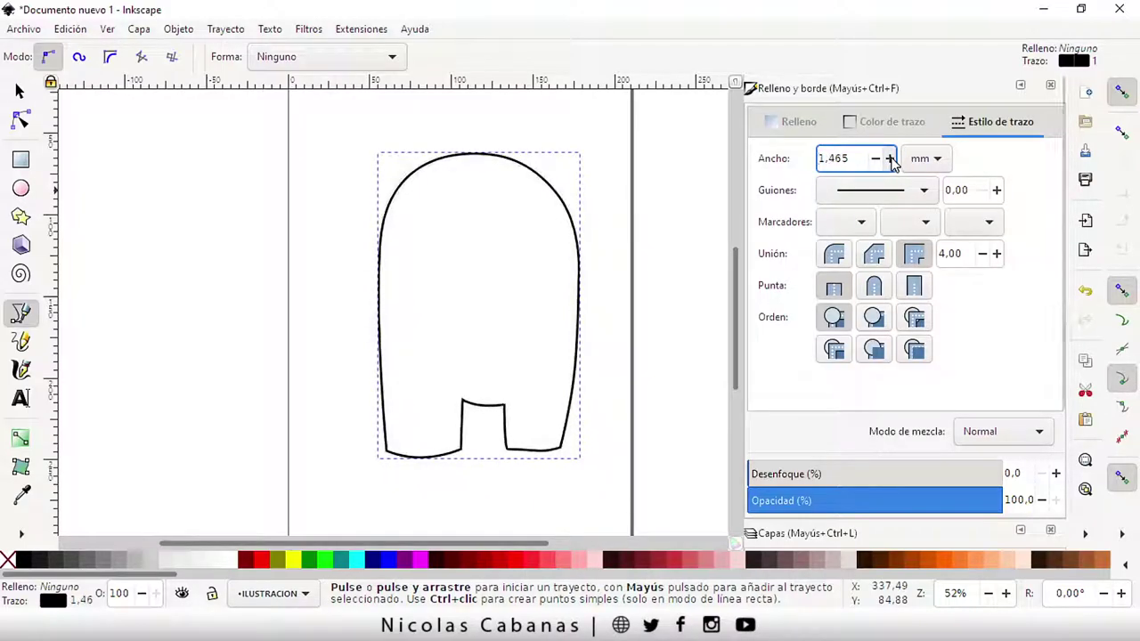
click(890, 158)
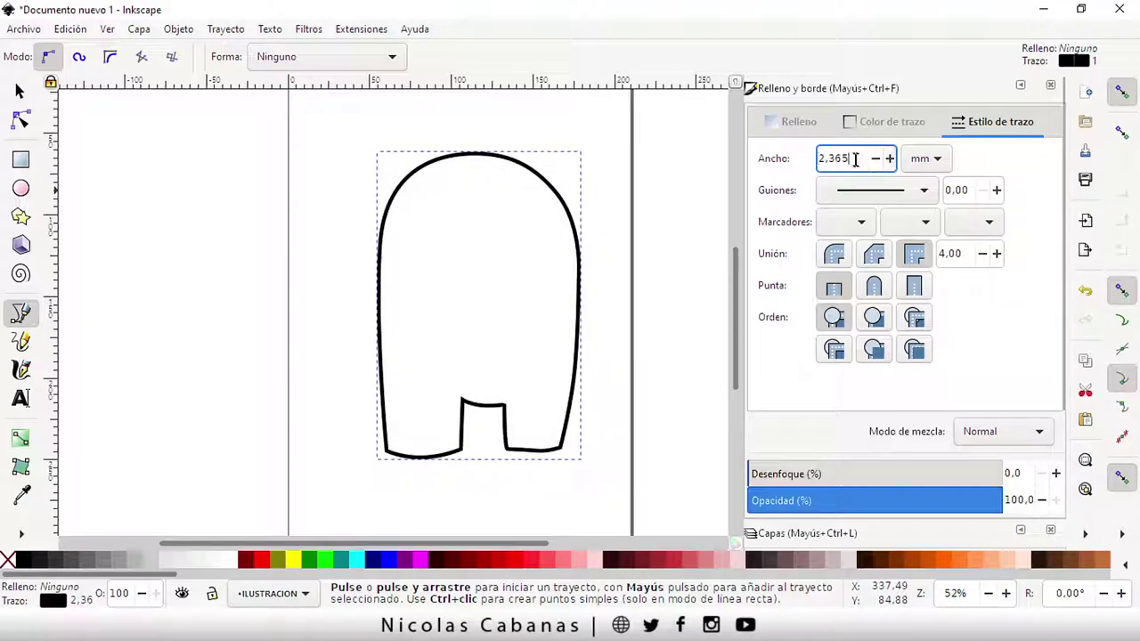
text(3)
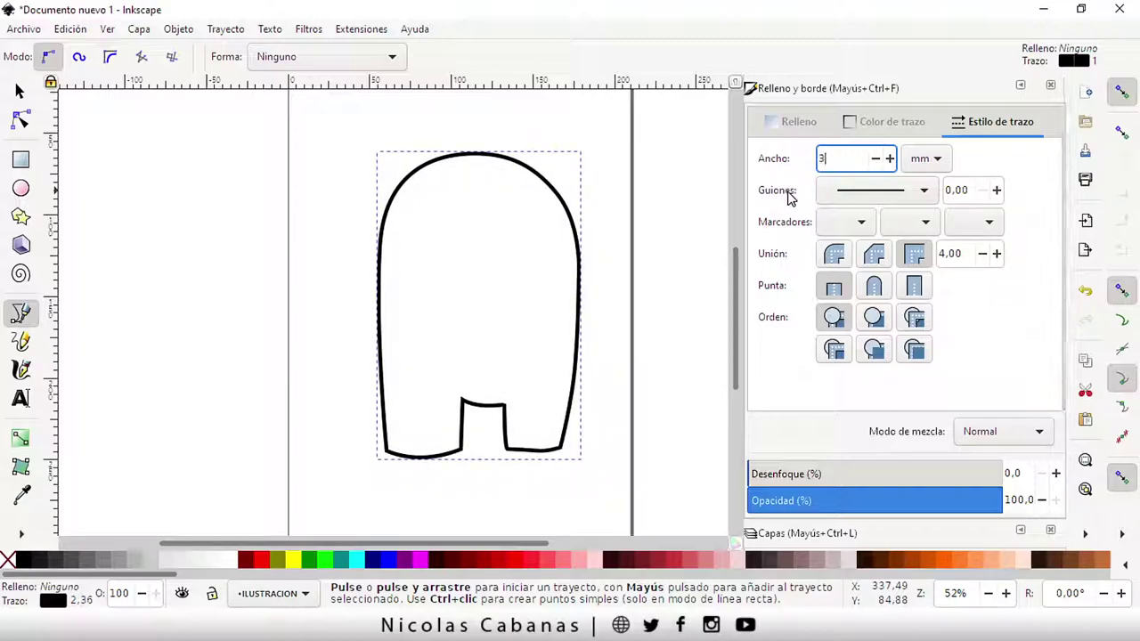
key(Return)
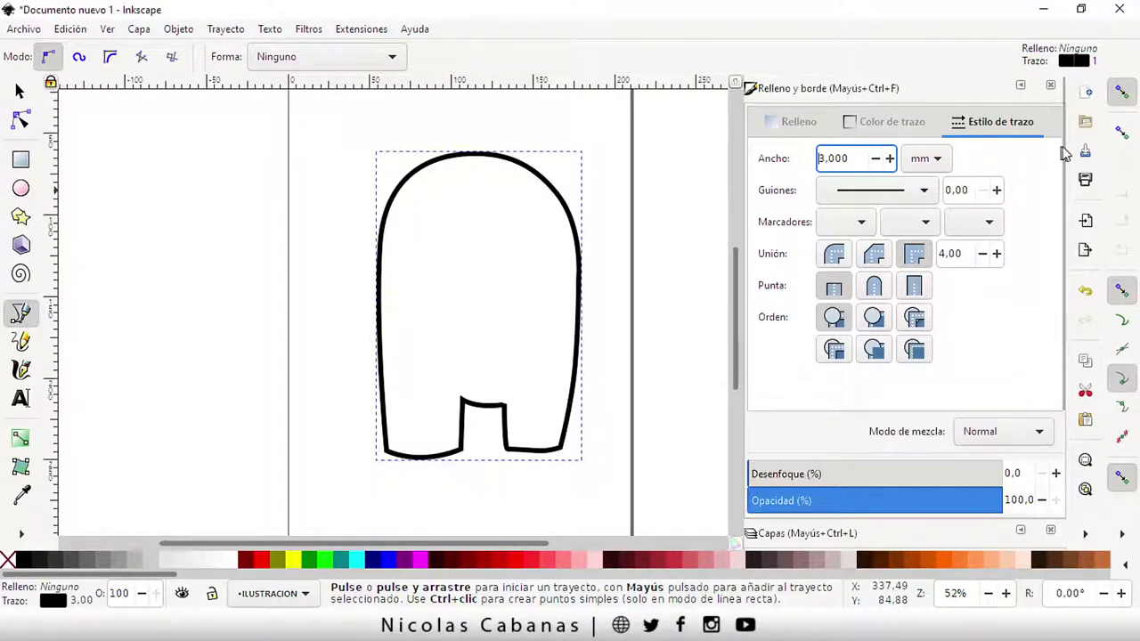
drag(1069, 144, 1058, 297)
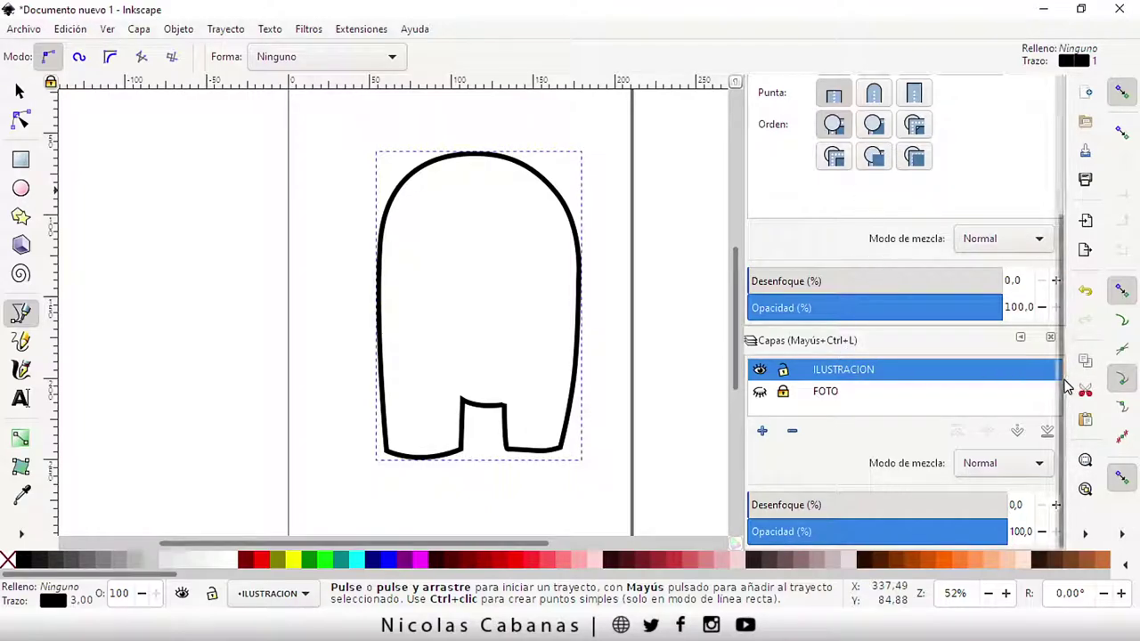
Make the FOTO layer visible again, then deselect everything with the selector tool.
drag(1060, 365, 1066, 277)
scroll(1063, 278, down, 3)
scroll(1063, 278, up, 3)
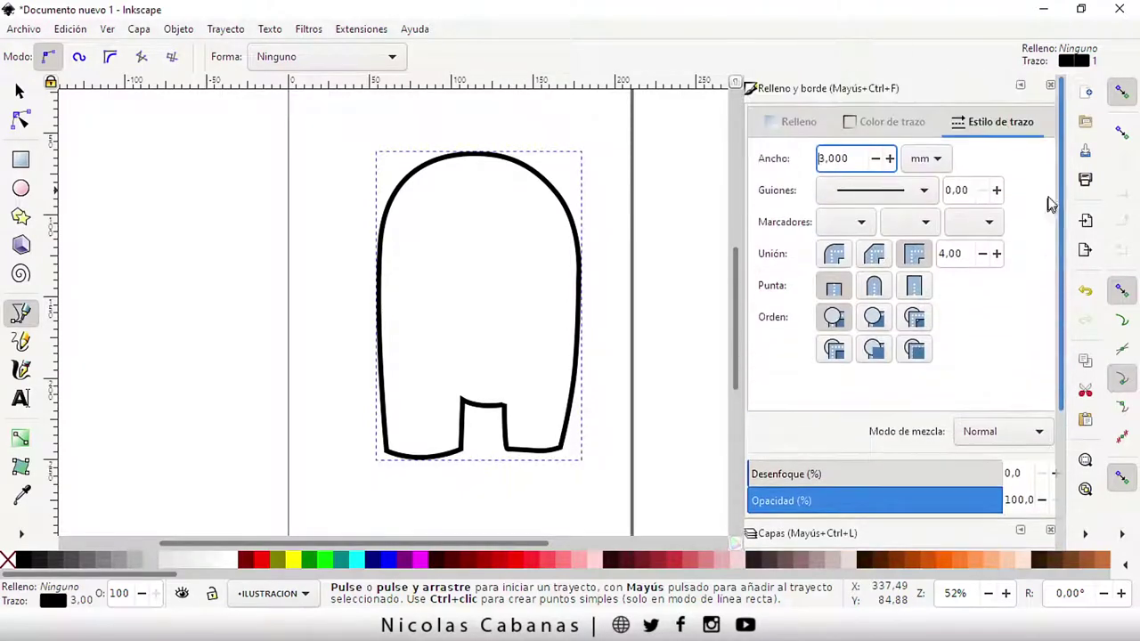
scroll(1064, 278, down, 2)
scroll(1063, 278, up, 1)
scroll(1064, 303, down, 1)
scroll(1064, 326, down, 2)
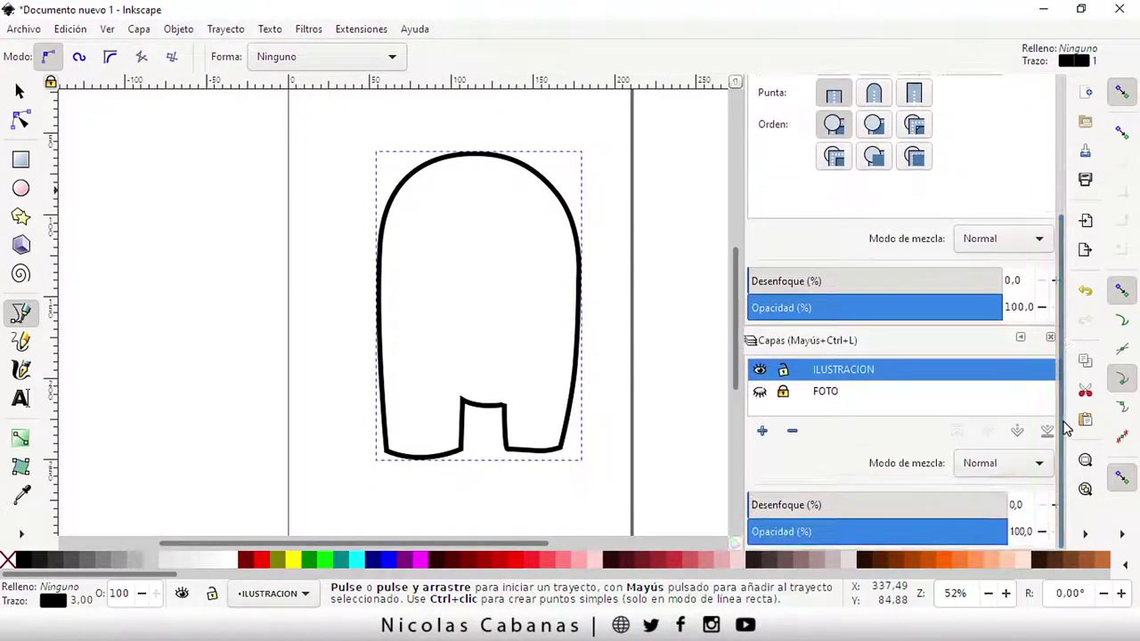
click(759, 394)
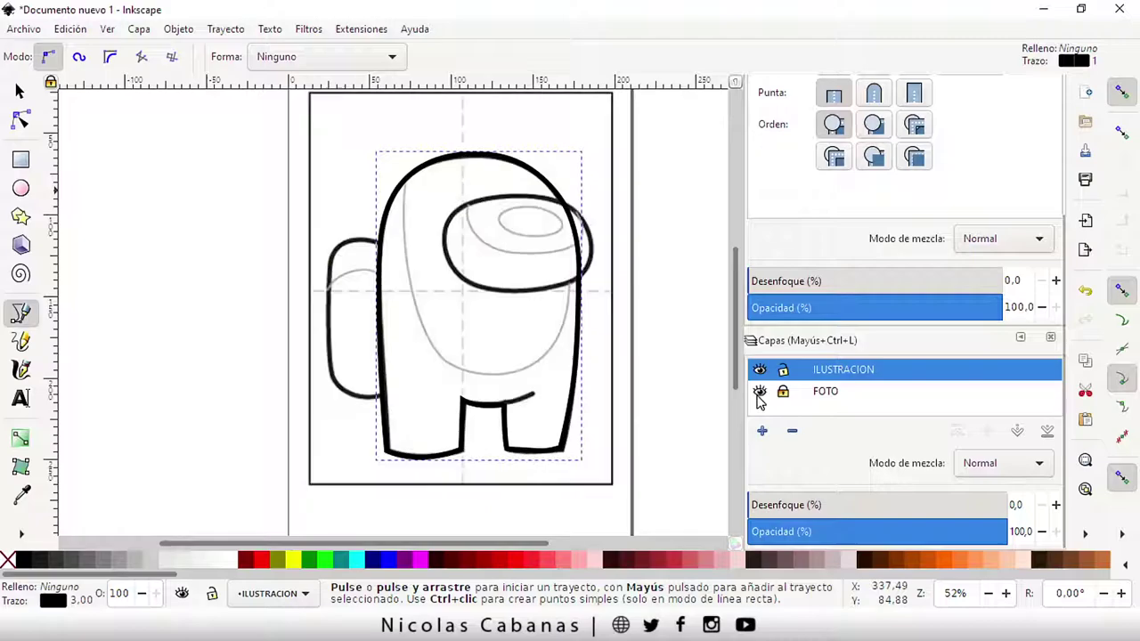
click(759, 394)
click(759, 397)
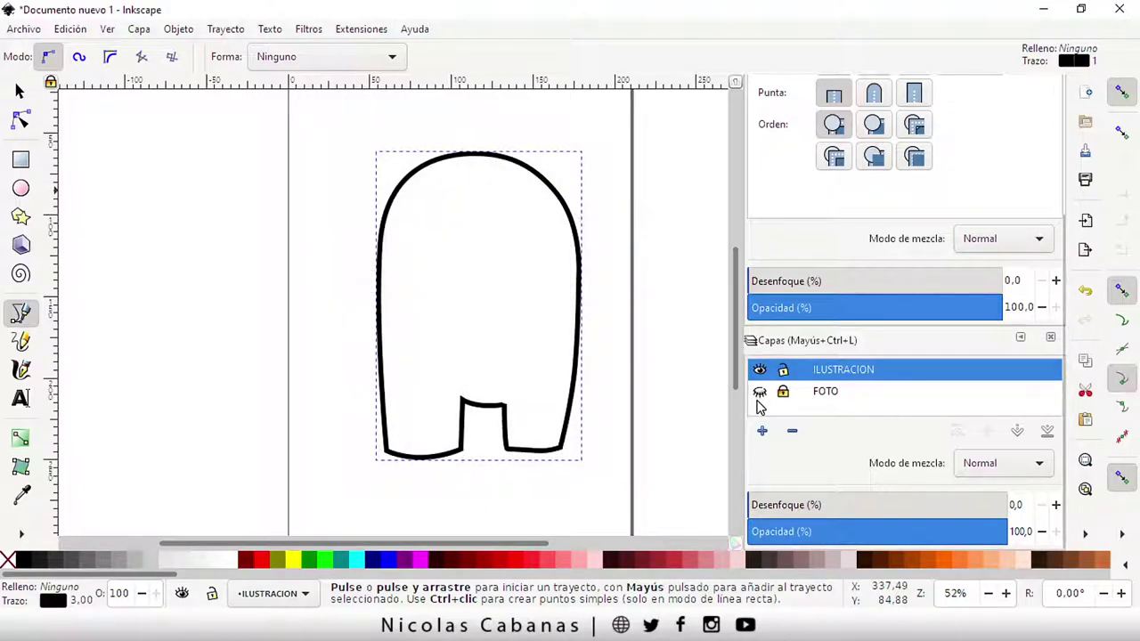
click(759, 396)
click(759, 394)
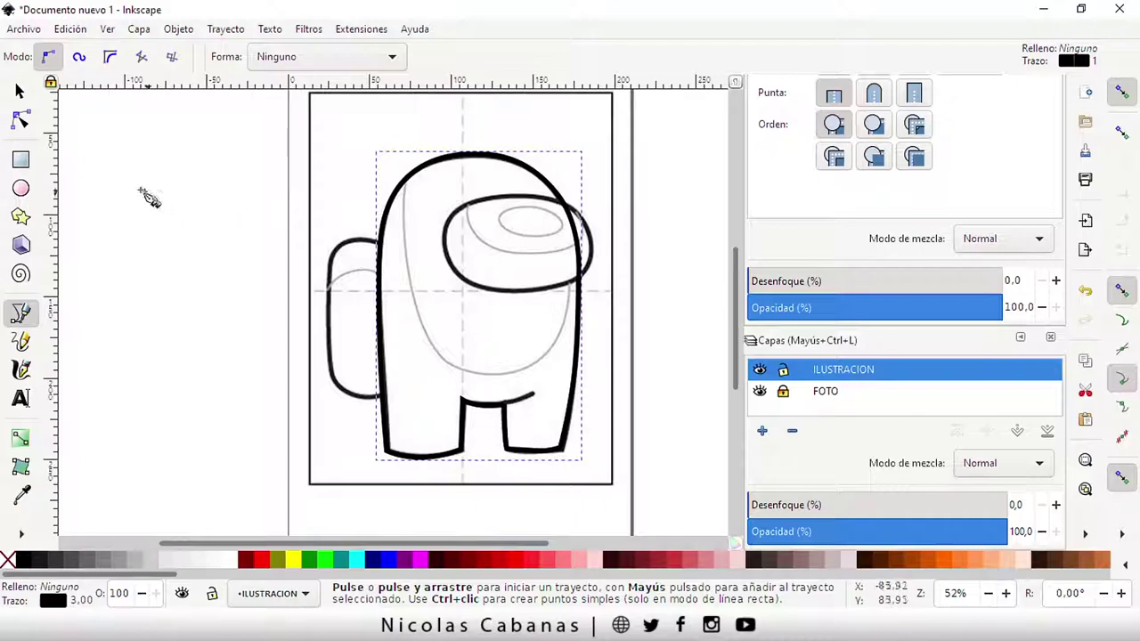
click(21, 92)
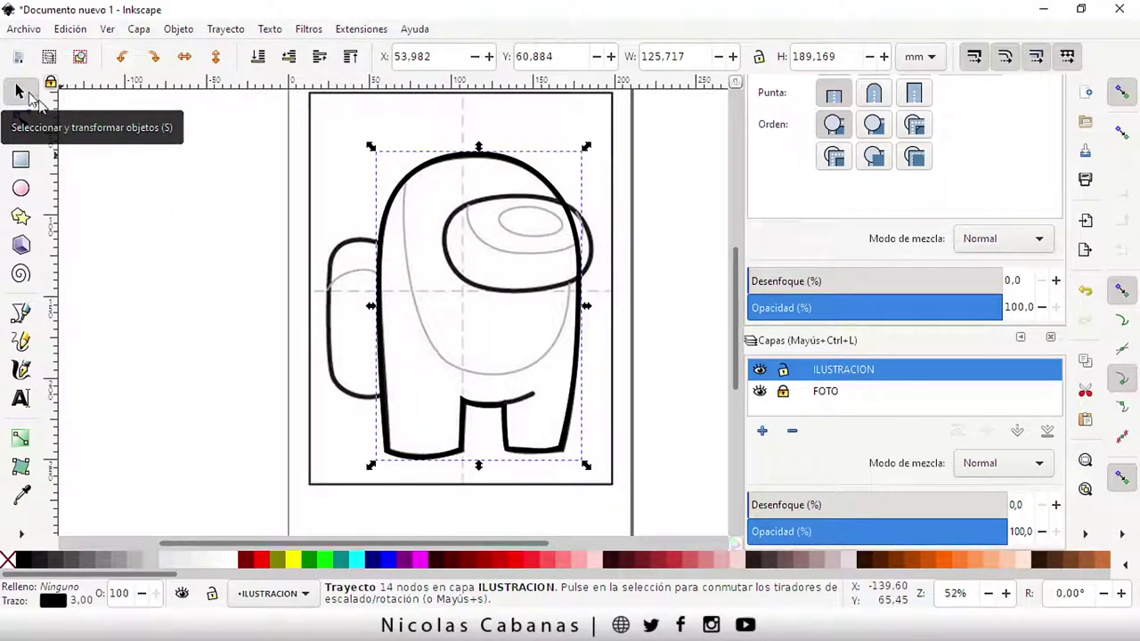
click(232, 235)
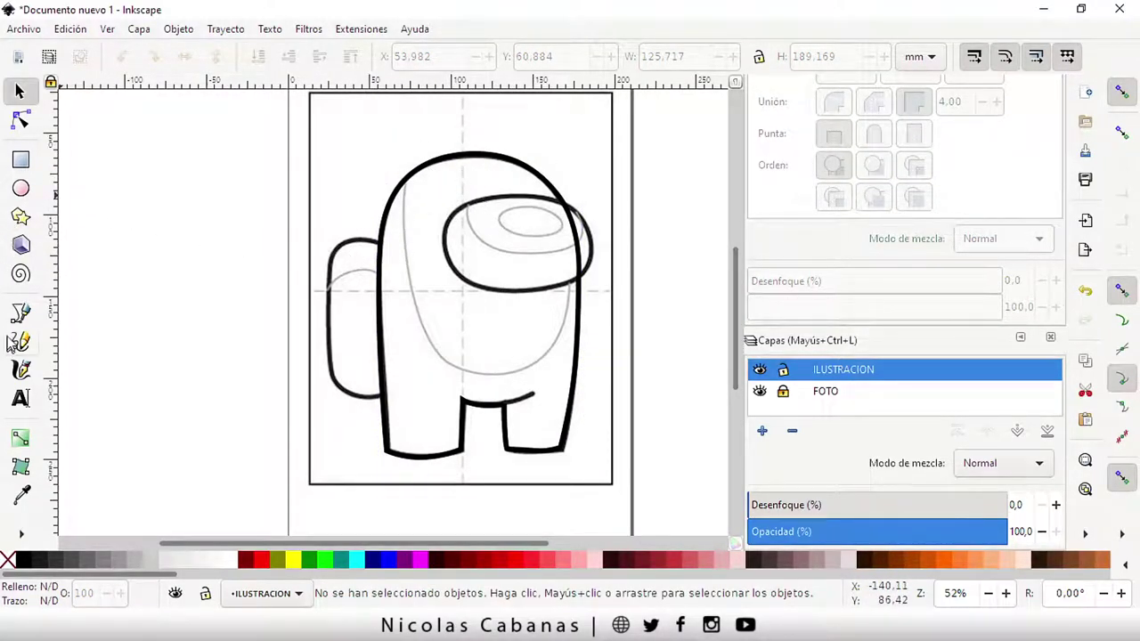
Trace the backpack left of the body as a closed curved Bezier path back to its start node.
click(21, 313)
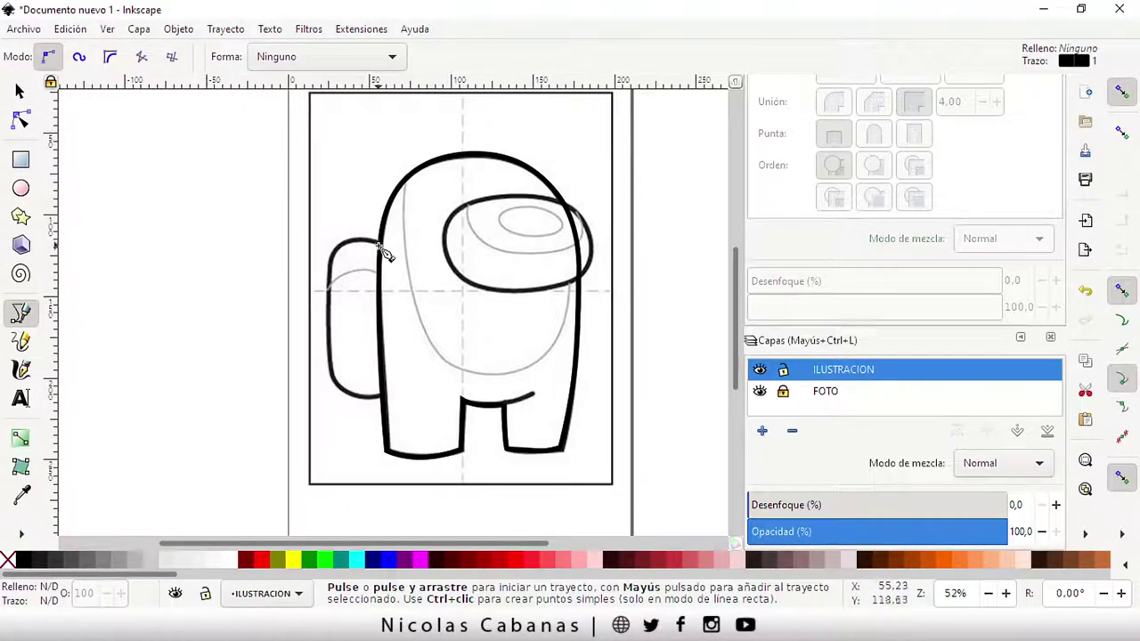
scroll(334, 267, up, 1)
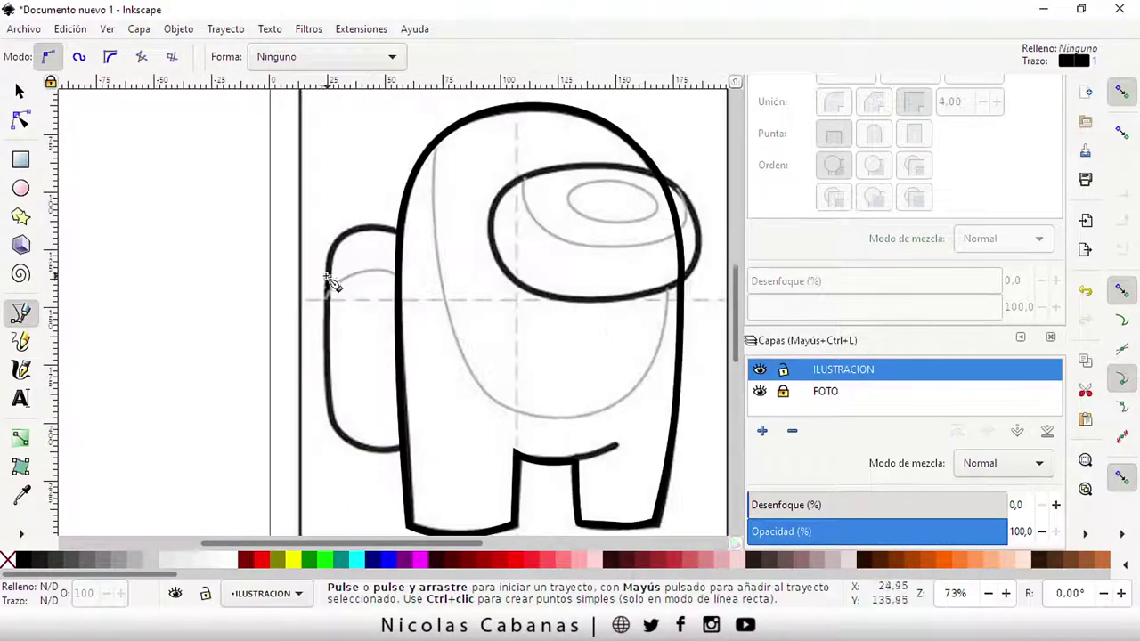
scroll(308, 351, up, 1)
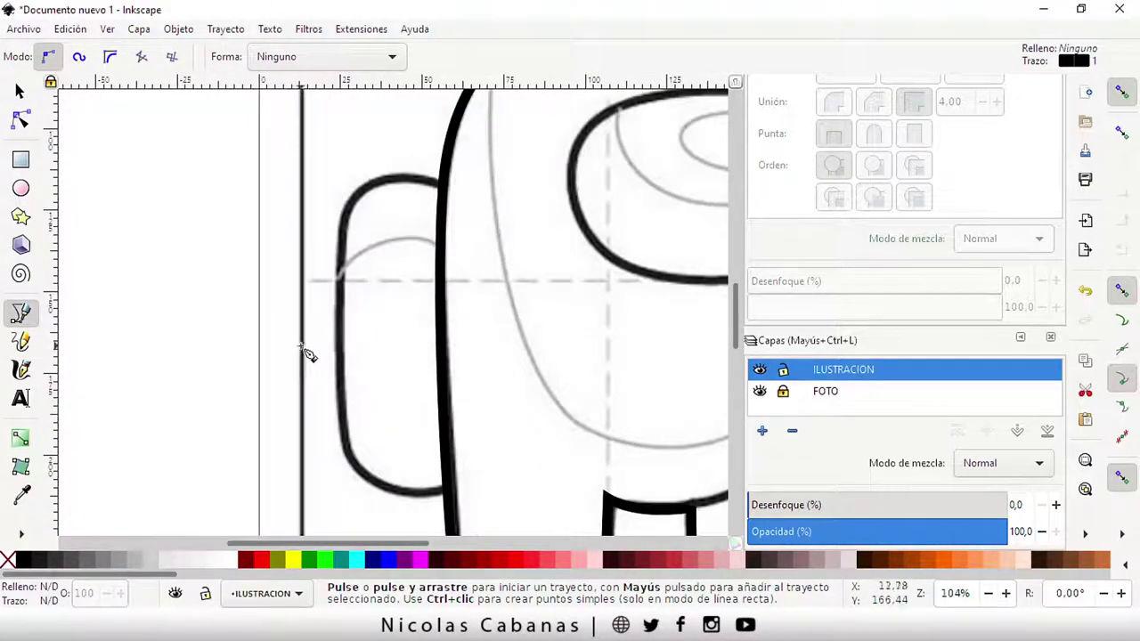
click(441, 184)
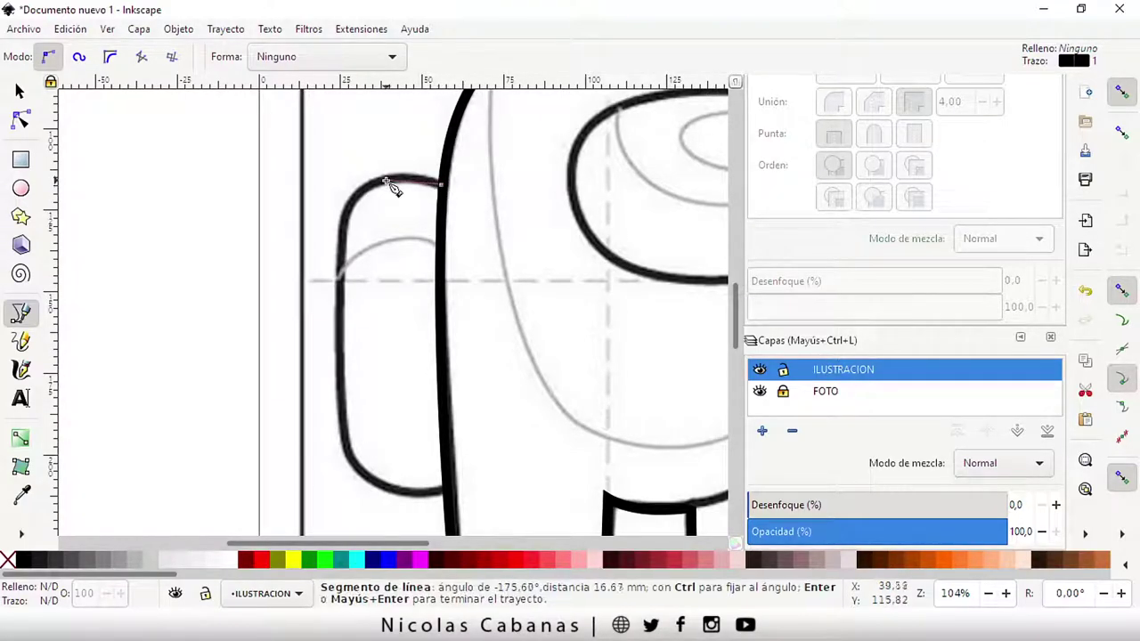
mouse_move(395, 185)
mouse_down()
mouse_move(365, 185)
mouse_move(374, 184)
mouse_up()
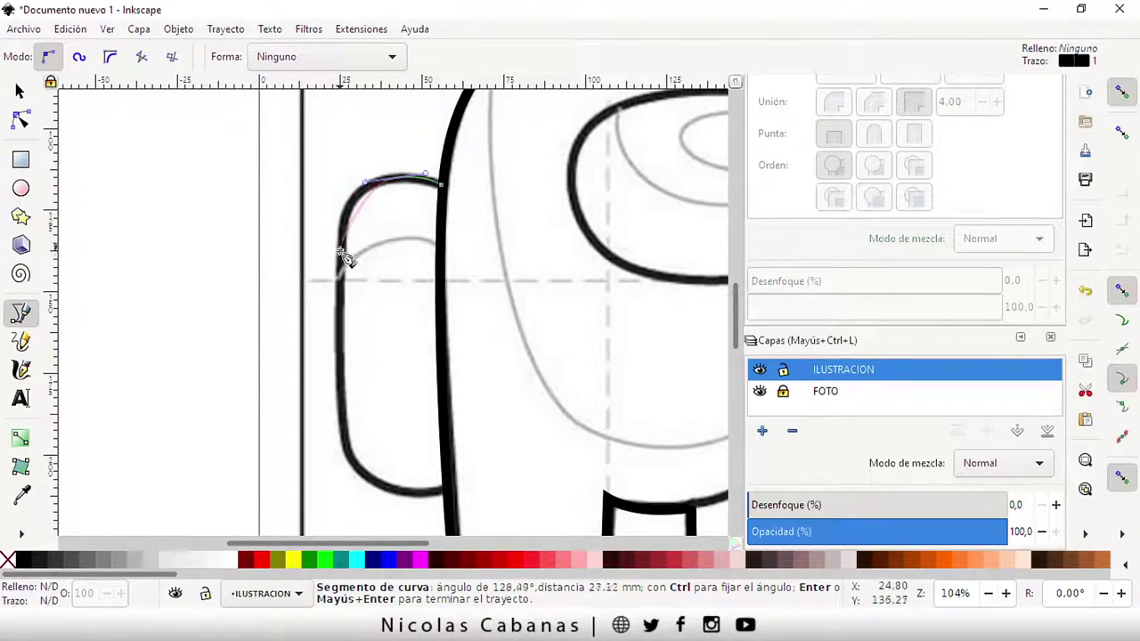
mouse_move(343, 256)
mouse_down()
mouse_move(347, 330)
mouse_move(342, 322)
mouse_up()
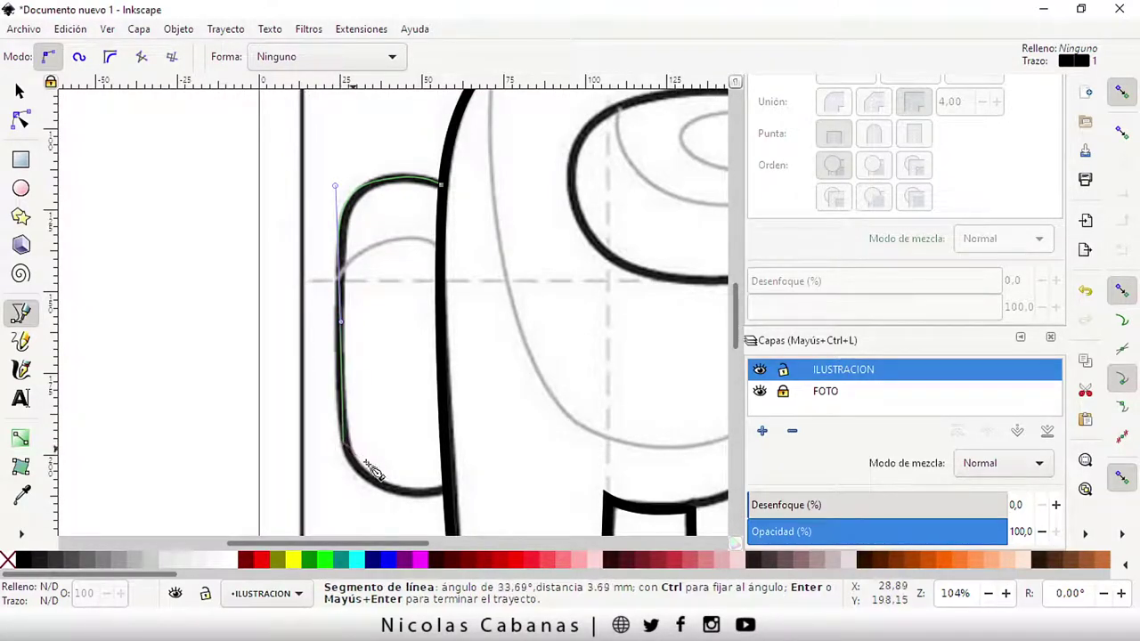
mouse_move(408, 492)
mouse_down()
mouse_move(450, 507)
mouse_move(456, 499)
mouse_up()
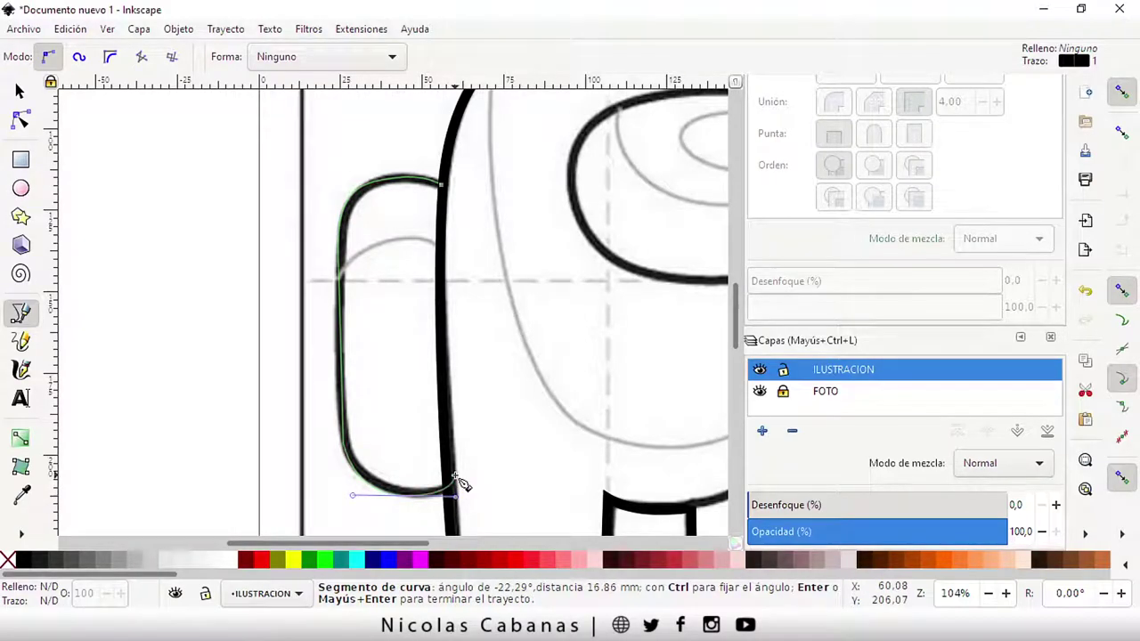
click(456, 486)
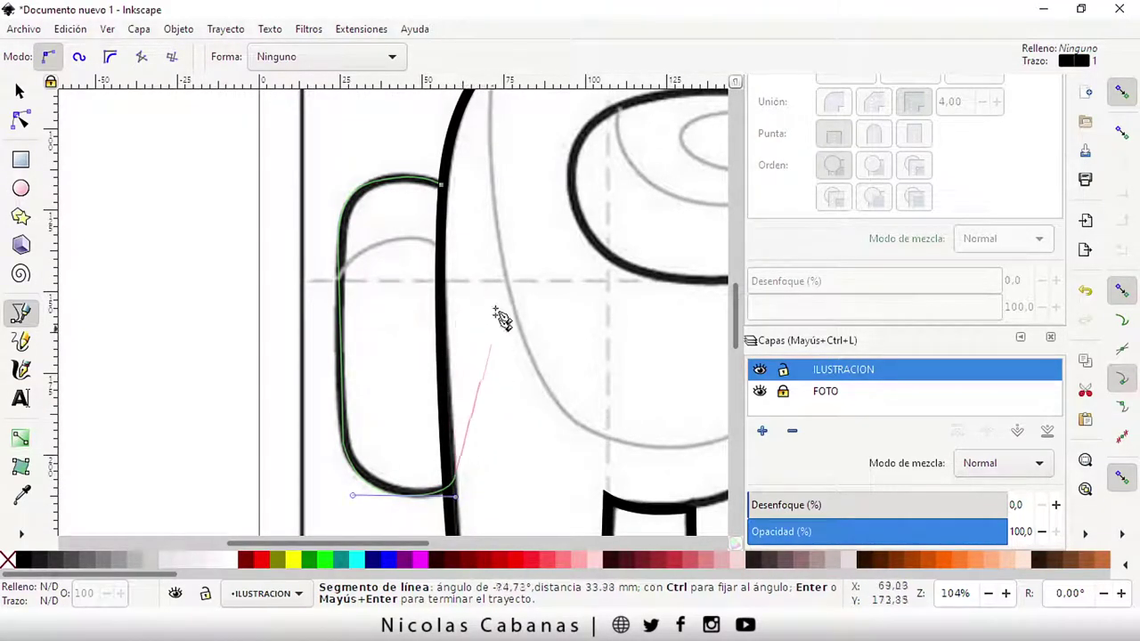
click(442, 187)
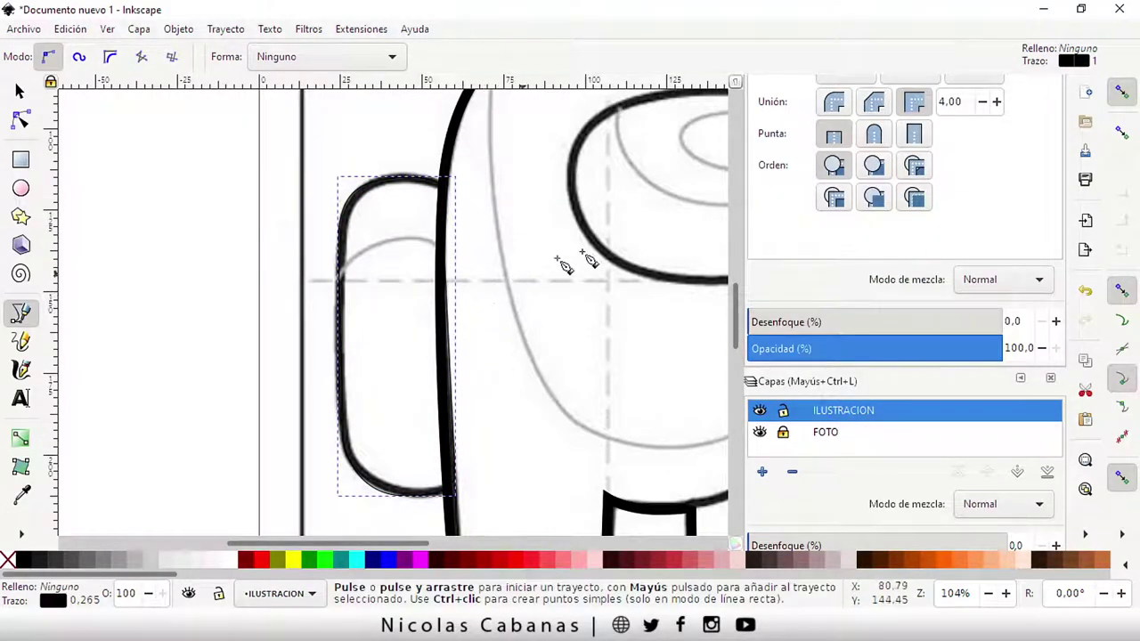
Set the backpack outline's Ancho to 3 mm and recolour its stroke from black to red.
scroll(847, 346, up, 3)
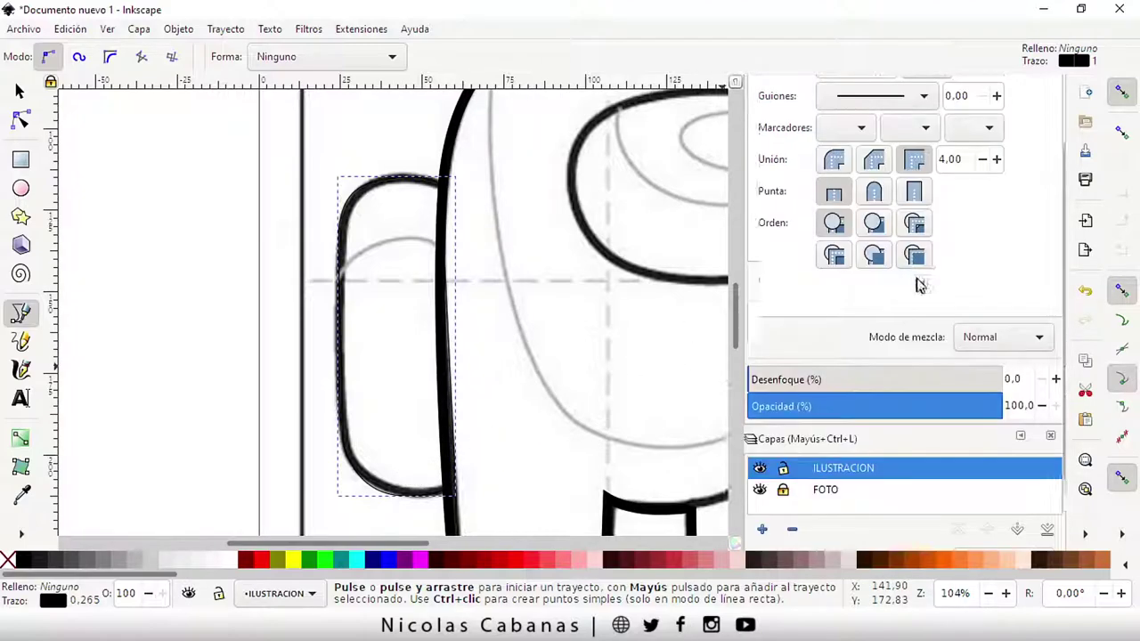
scroll(921, 285, up, 2)
click(998, 463)
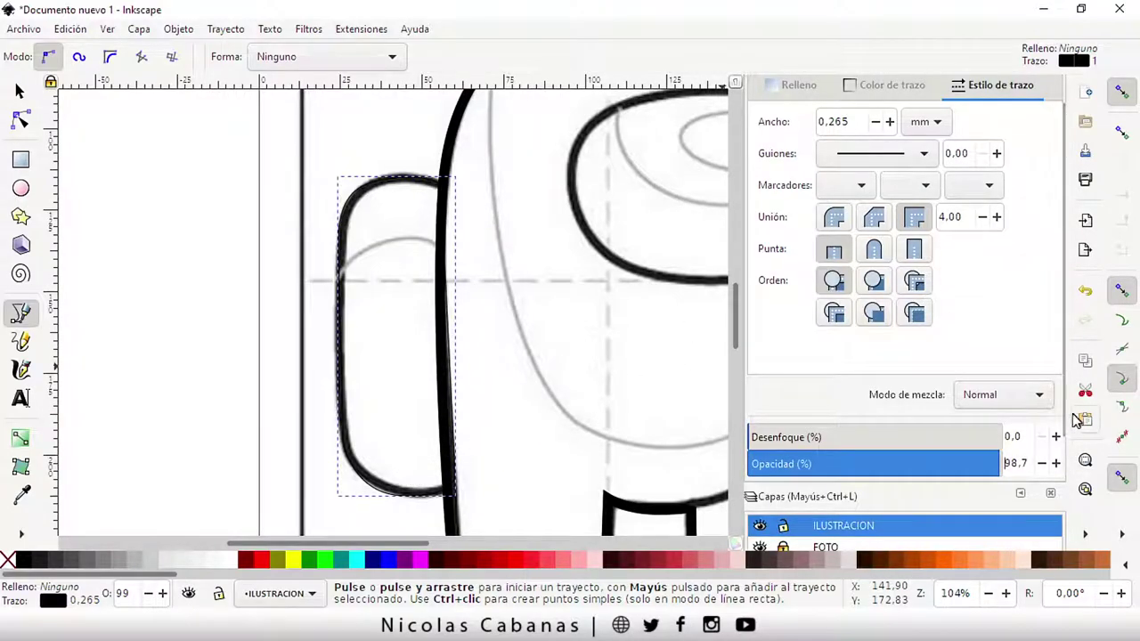
drag(1062, 427, 1070, 546)
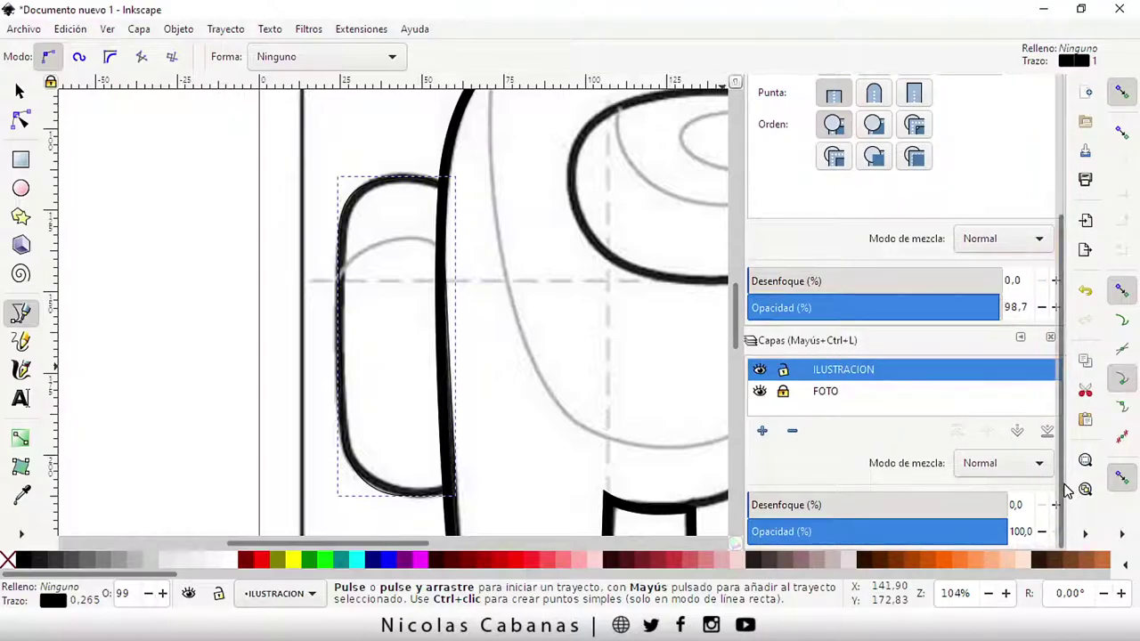
drag(1067, 490, 1063, 323)
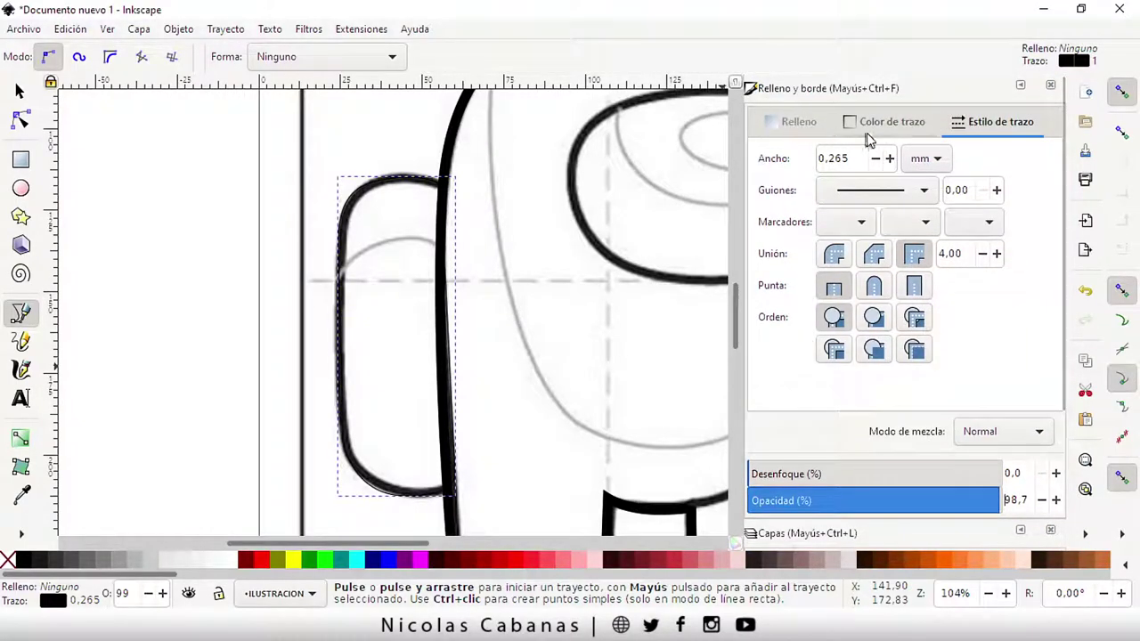
drag(849, 159, 794, 152)
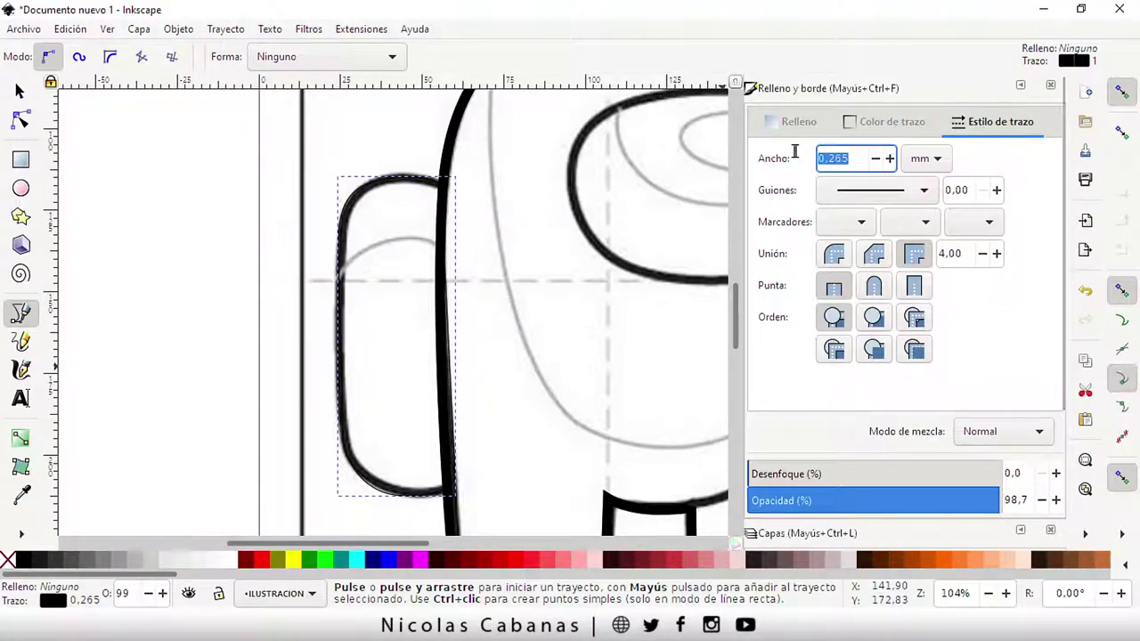
text(3)
key(Return)
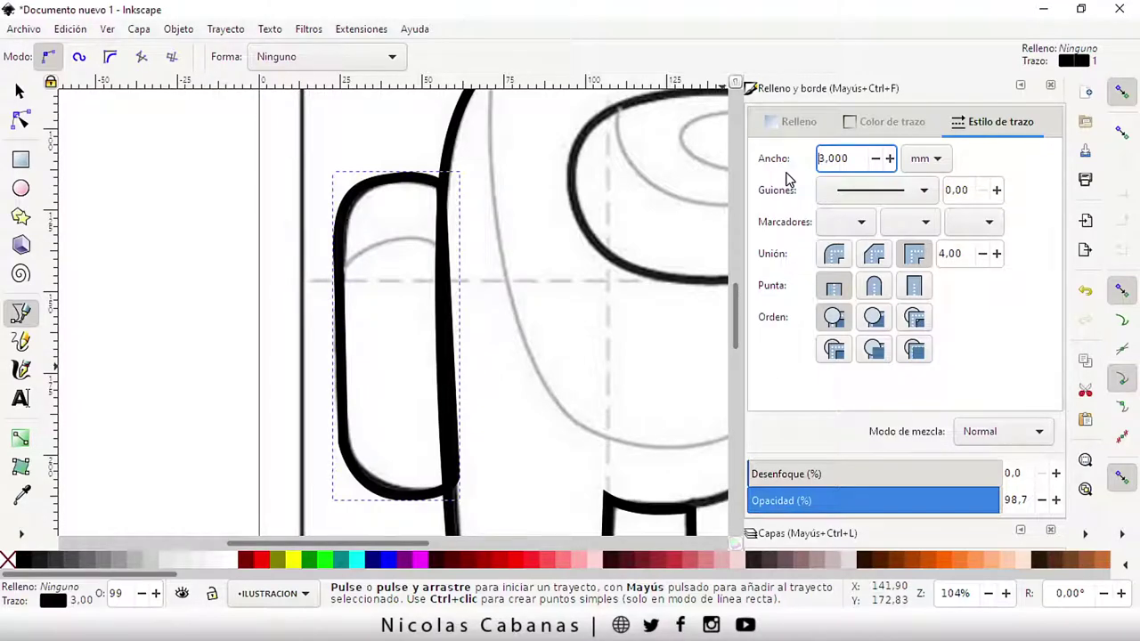
click(884, 125)
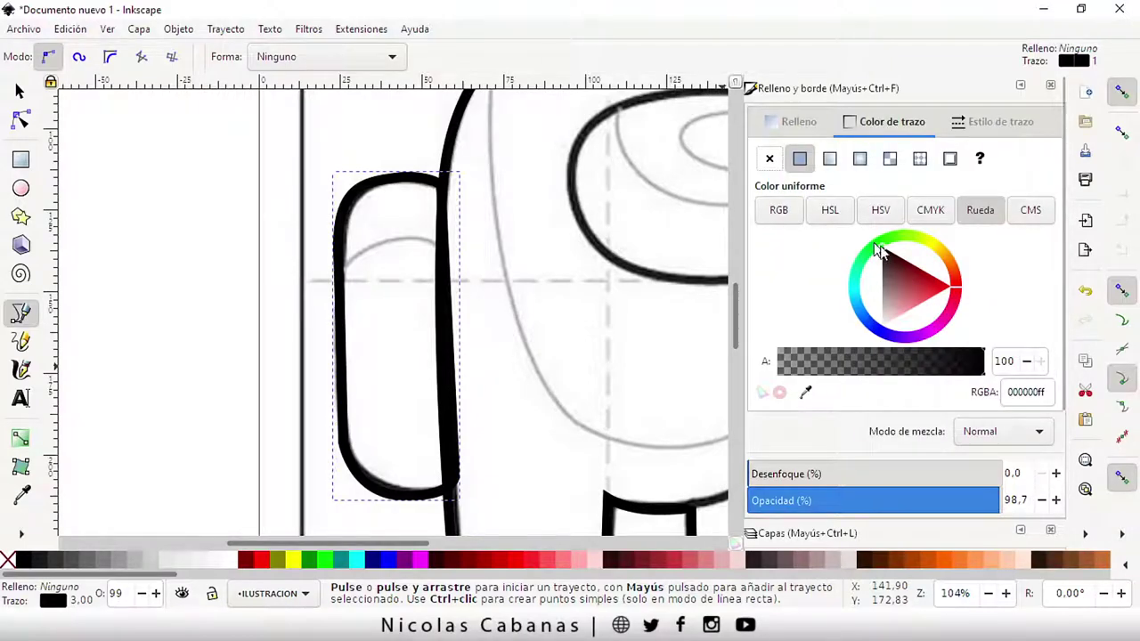
drag(933, 290, 953, 294)
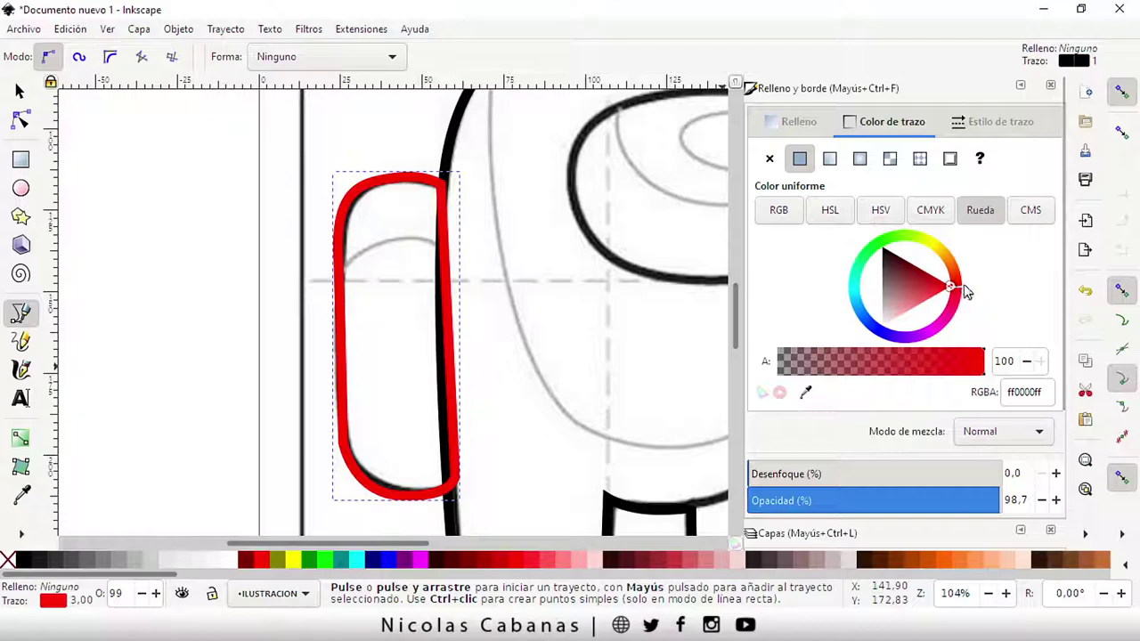
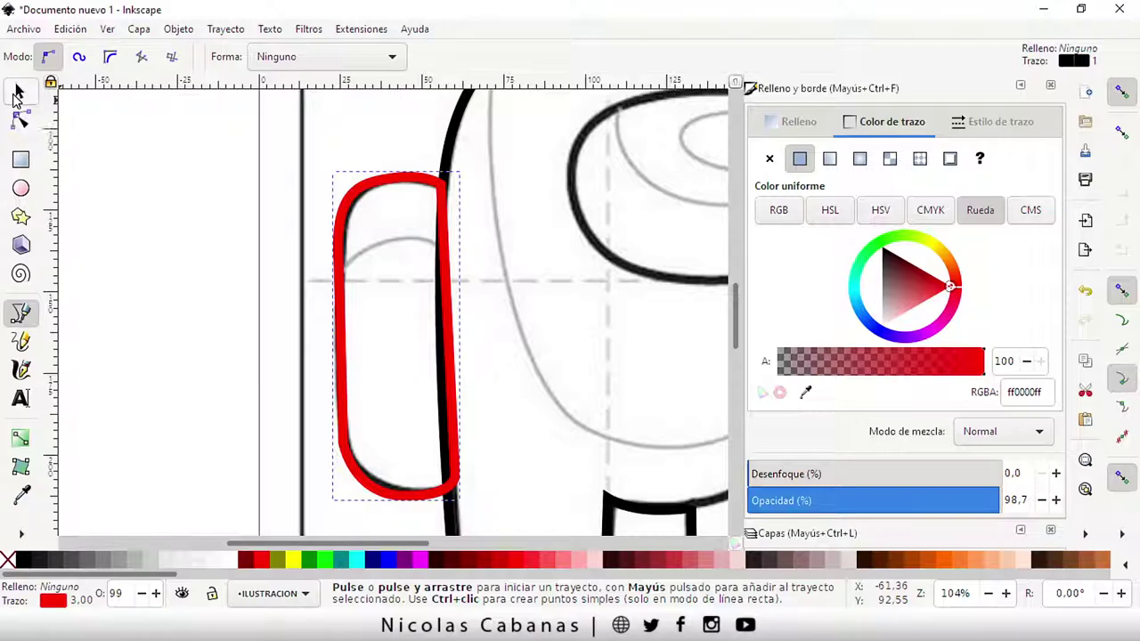
Change the crewmate's black body outline stroke to pure red to match the backpack.
click(18, 92)
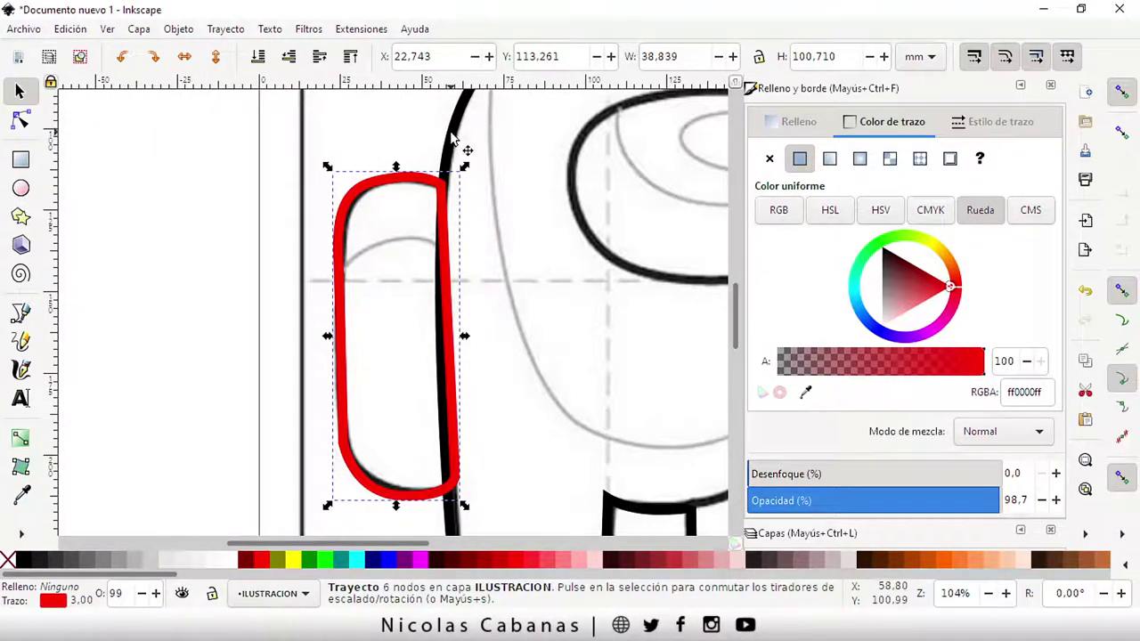
click(454, 135)
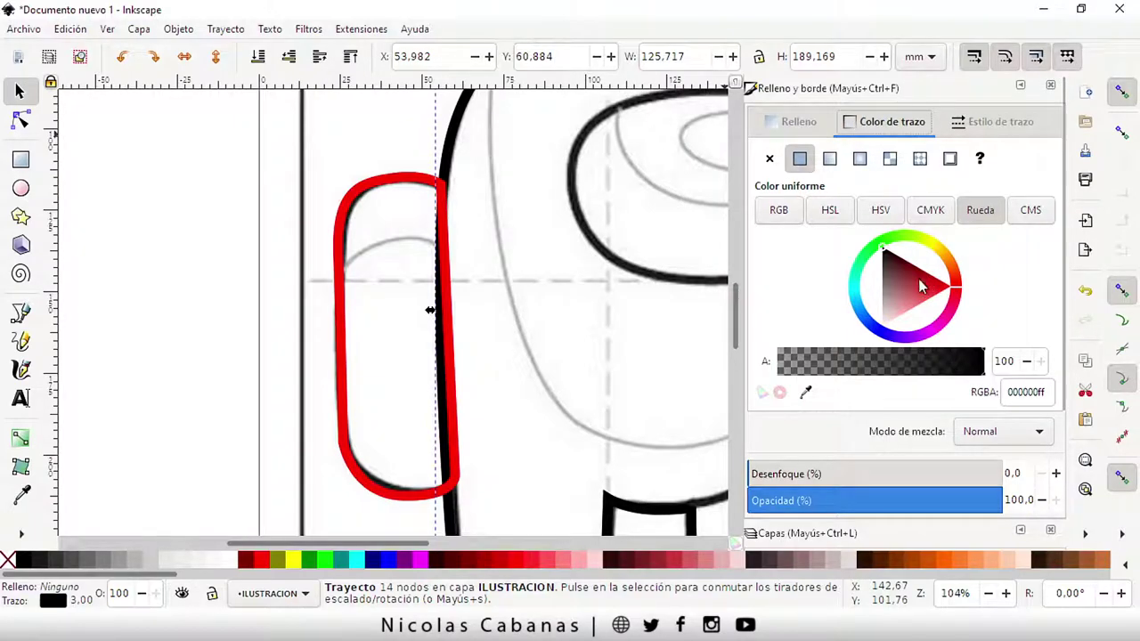
drag(921, 285, 962, 292)
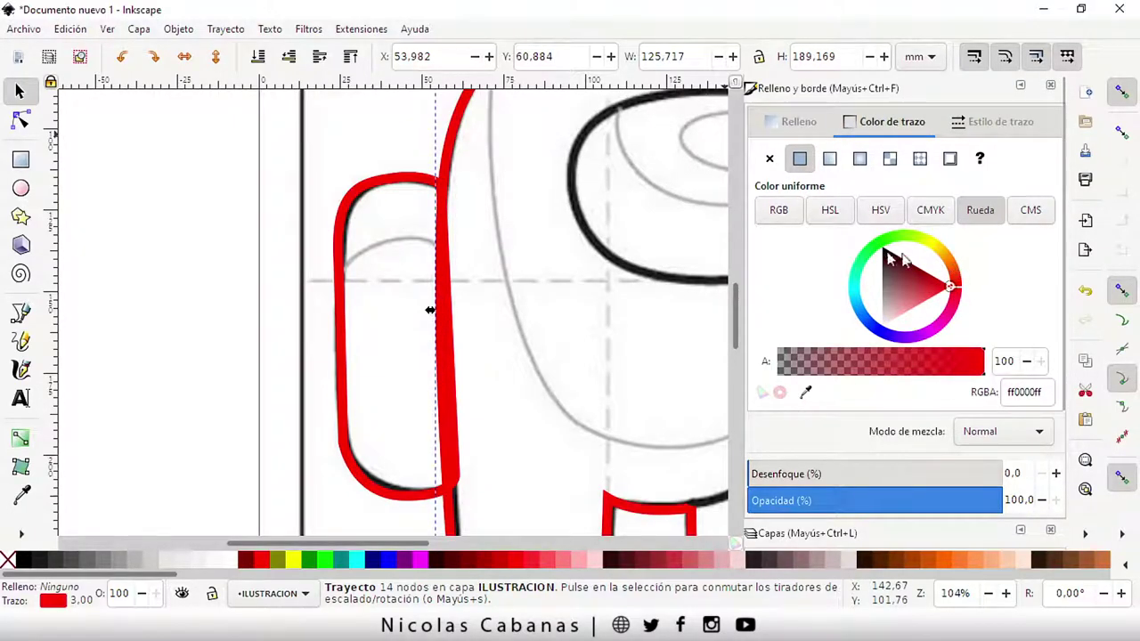
click(283, 242)
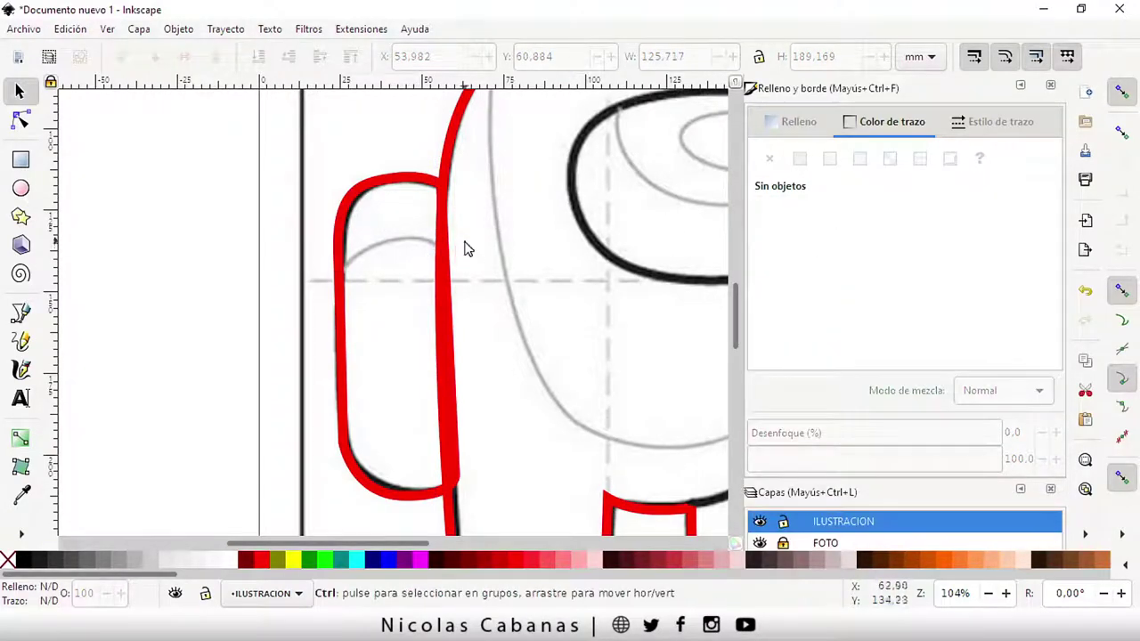
ctrl+scroll(499, 263, down, 2)
ctrl+scroll(613, 274, down, 1)
ctrl+scroll(663, 215, up, 1)
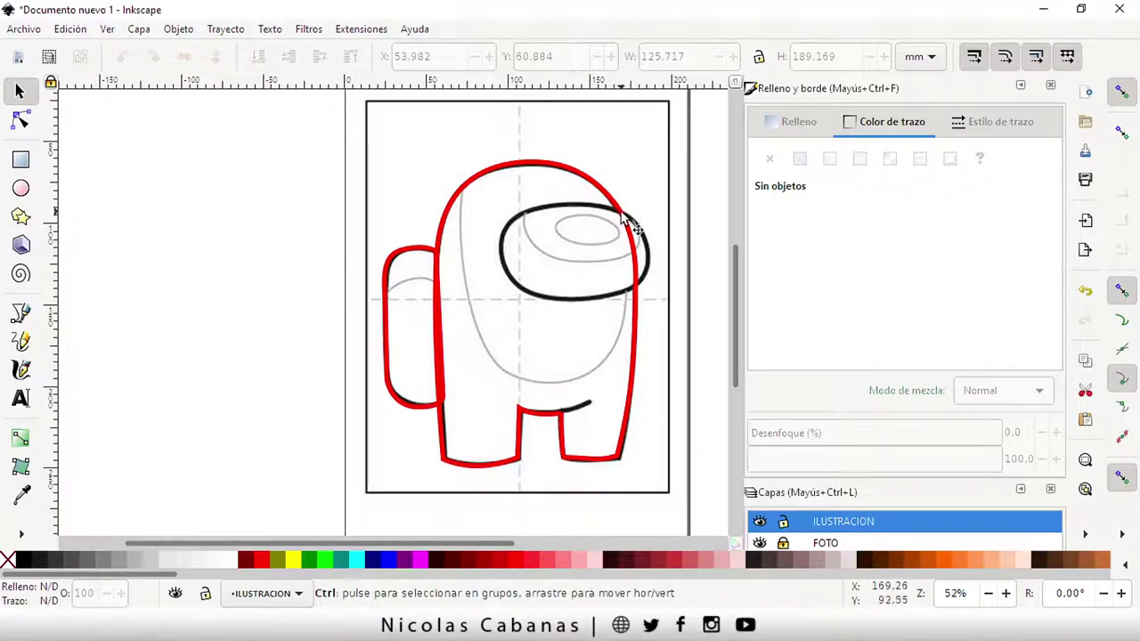
ctrl+scroll(648, 212, up, 1)
ctrl+scroll(648, 212, up, 1)
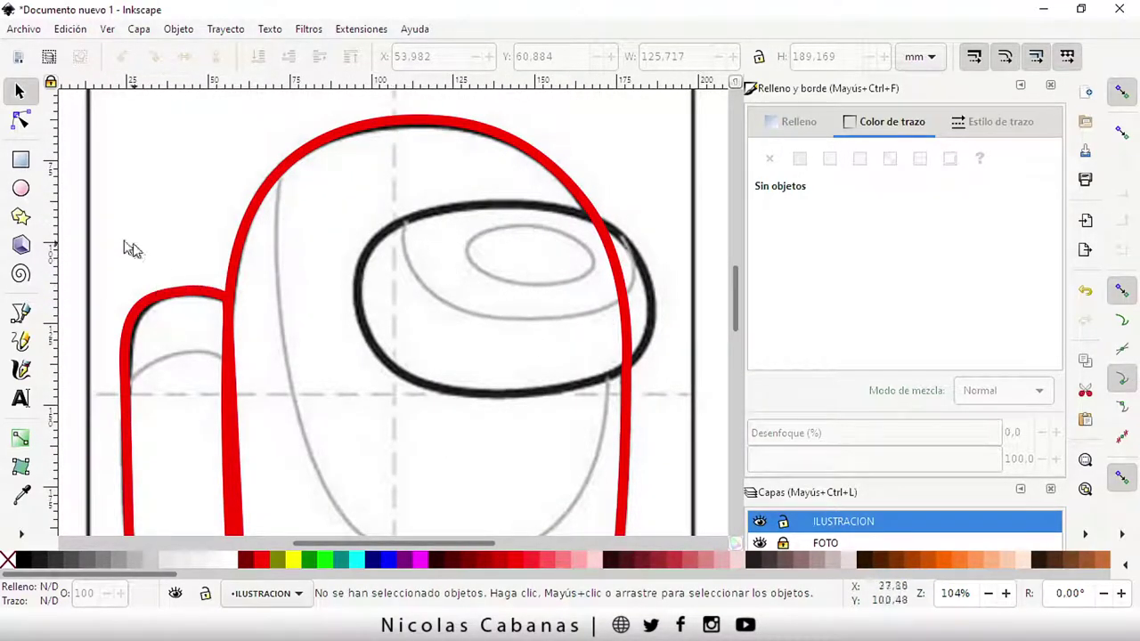
Trace a thin black Bezier path around the visor's top, left, bottom and right edges, with extra trailing nodes.
click(21, 313)
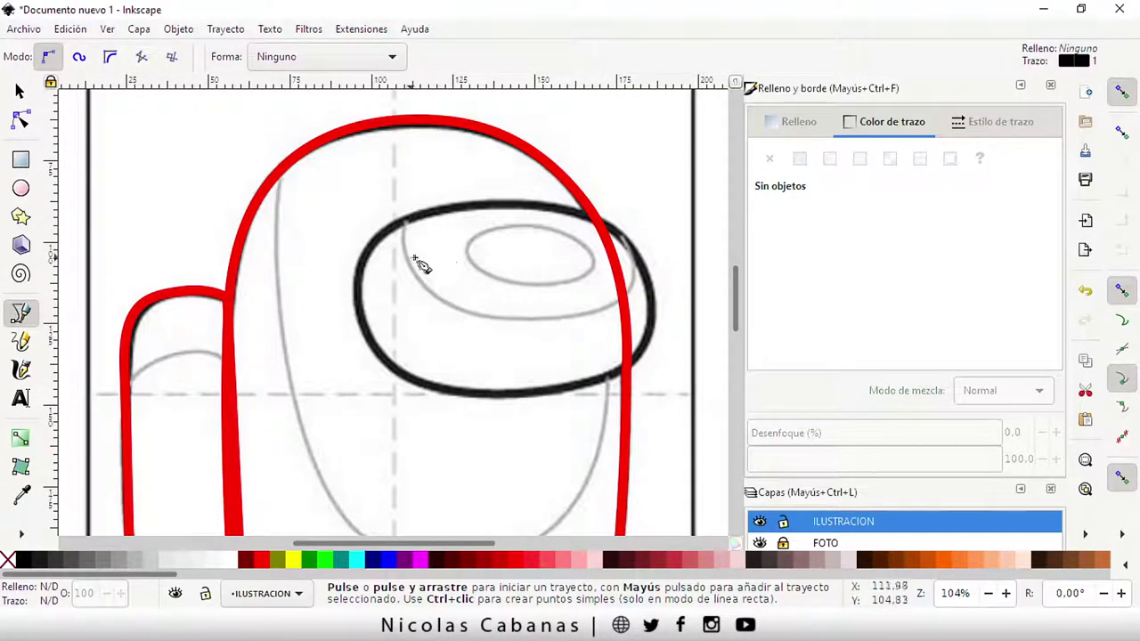
click(519, 204)
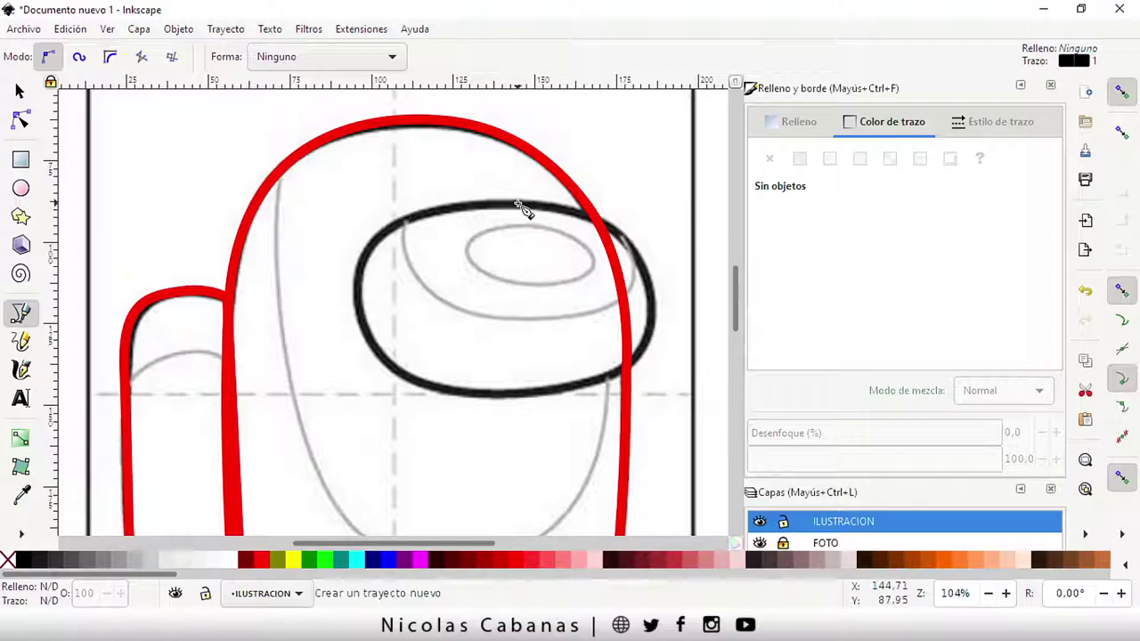
drag(397, 226, 351, 253)
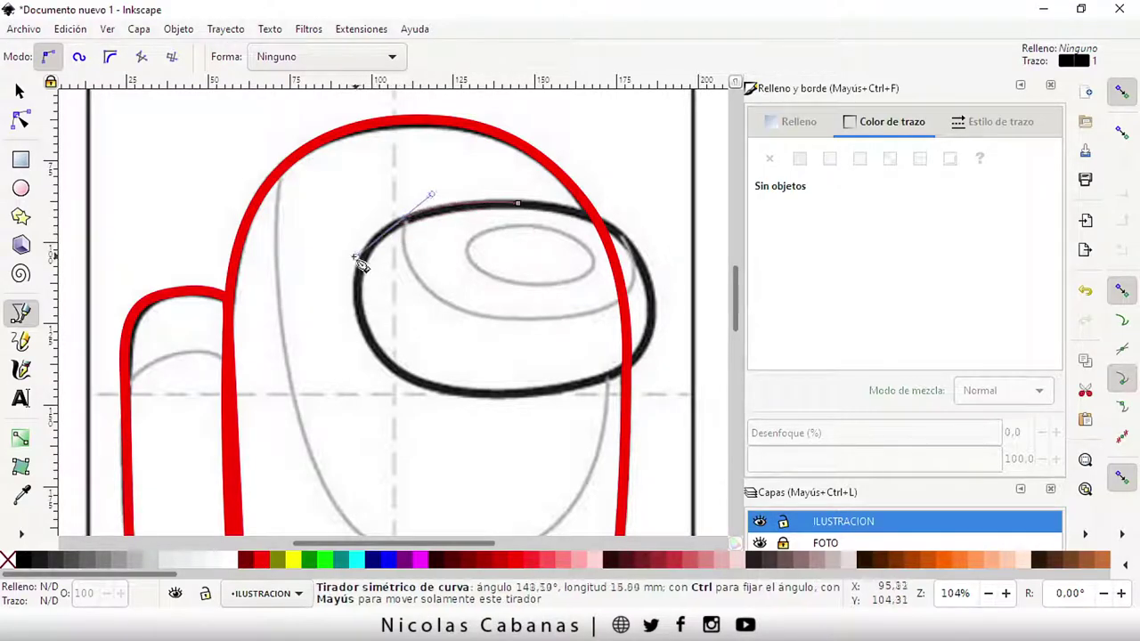
click(359, 305)
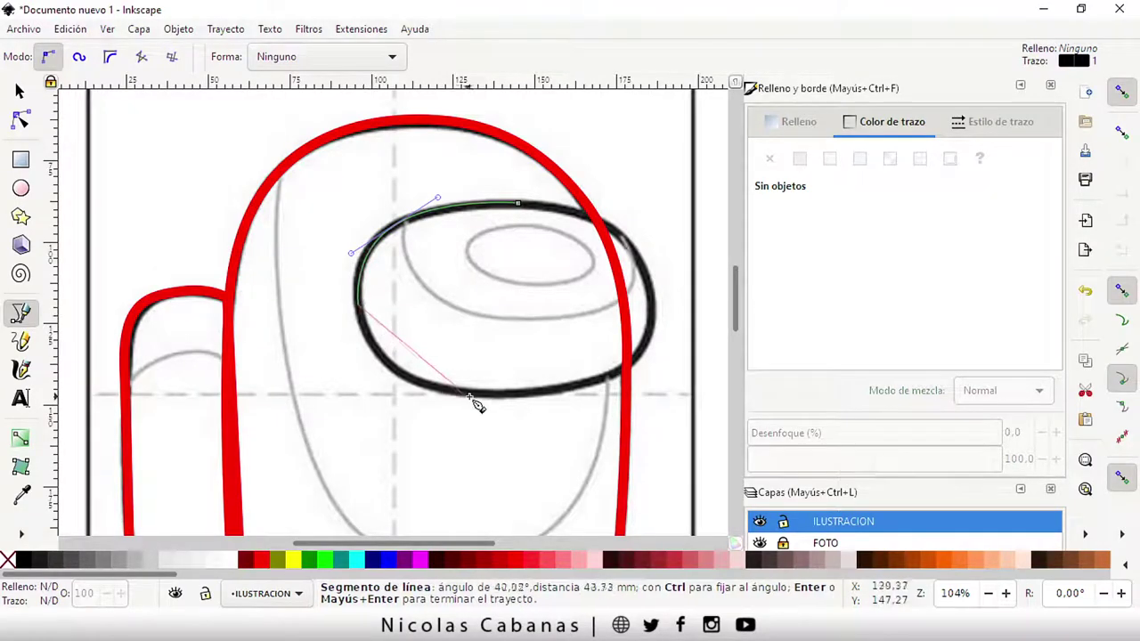
drag(489, 392, 617, 396)
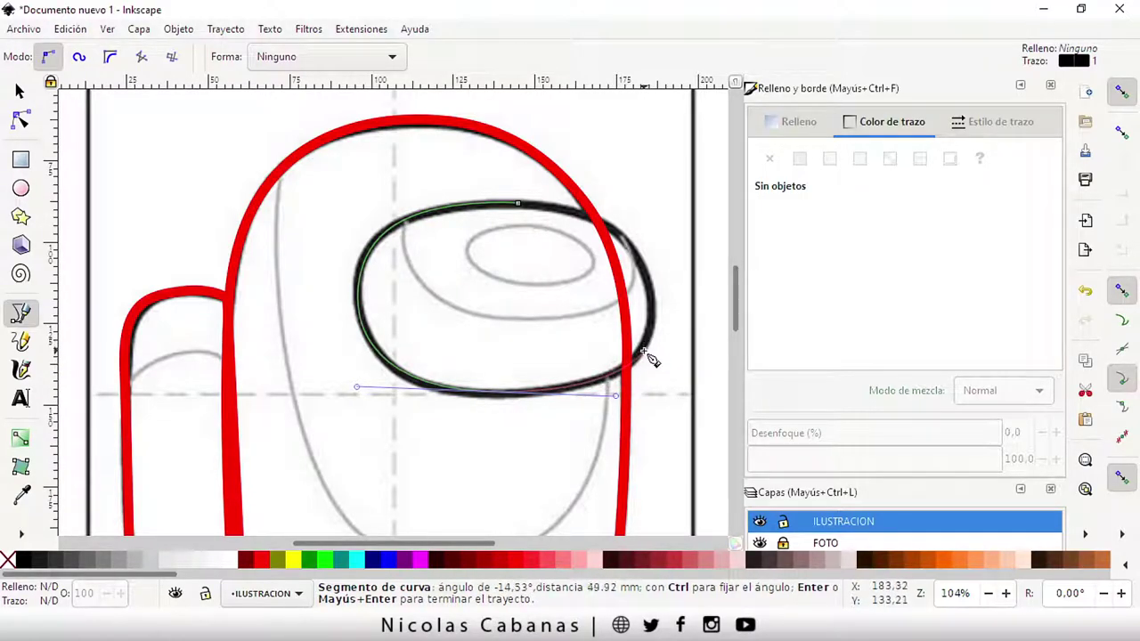
click(641, 354)
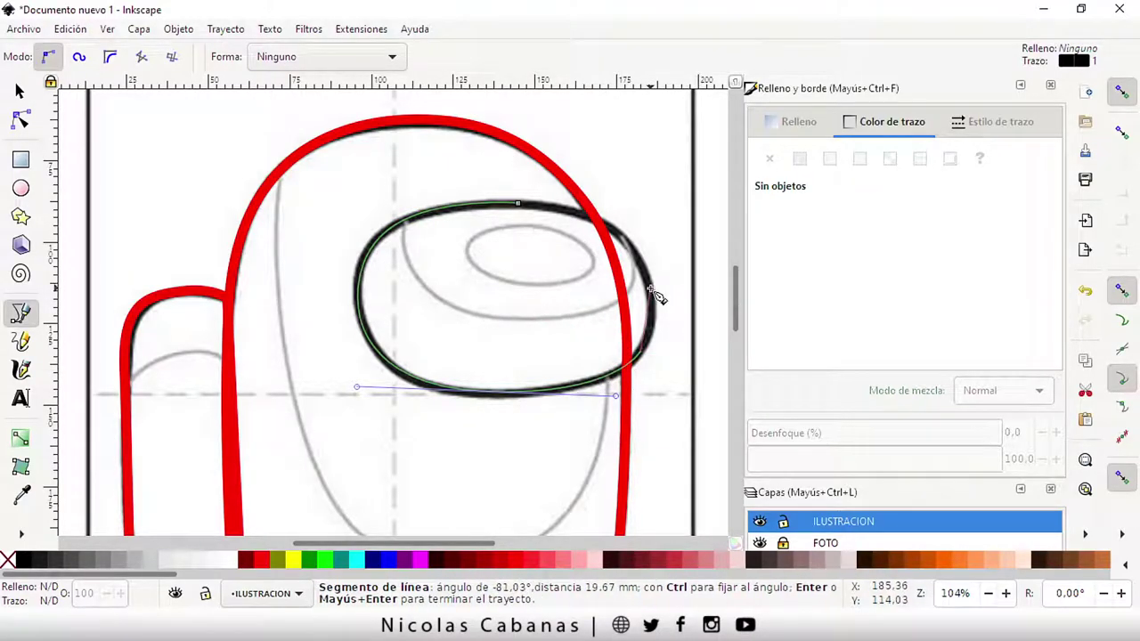
key(space)
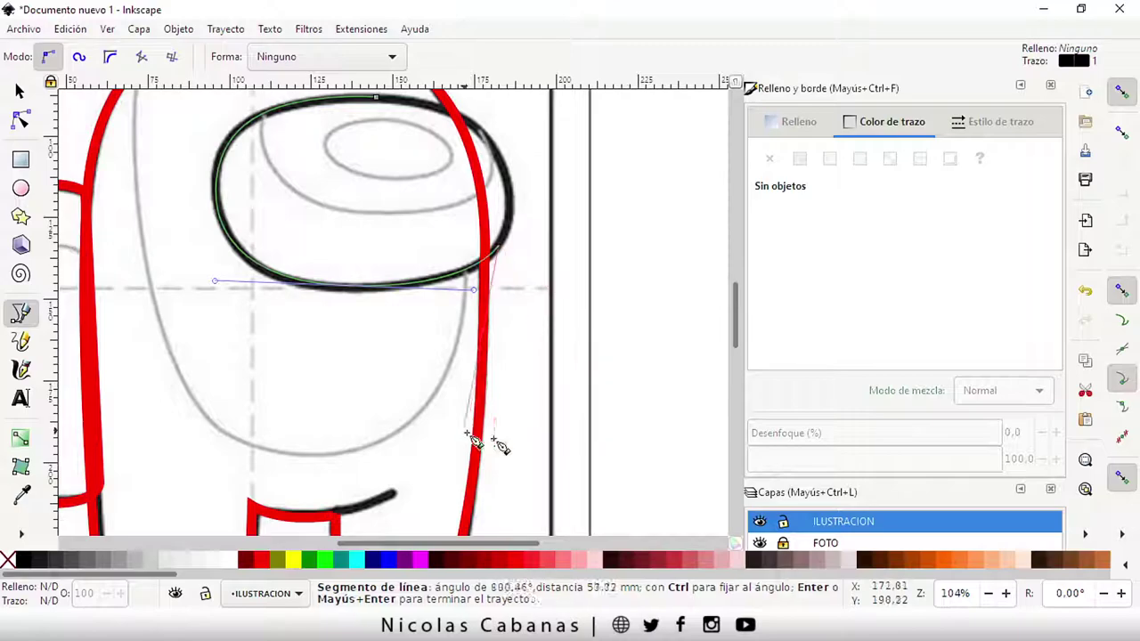
click(547, 441)
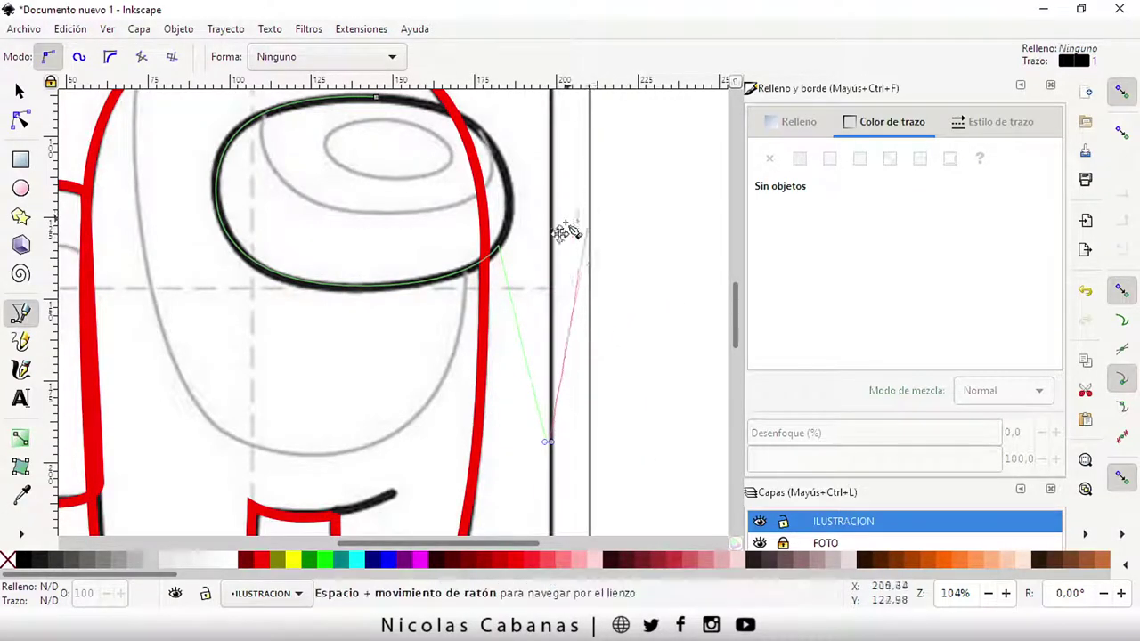
click(526, 217)
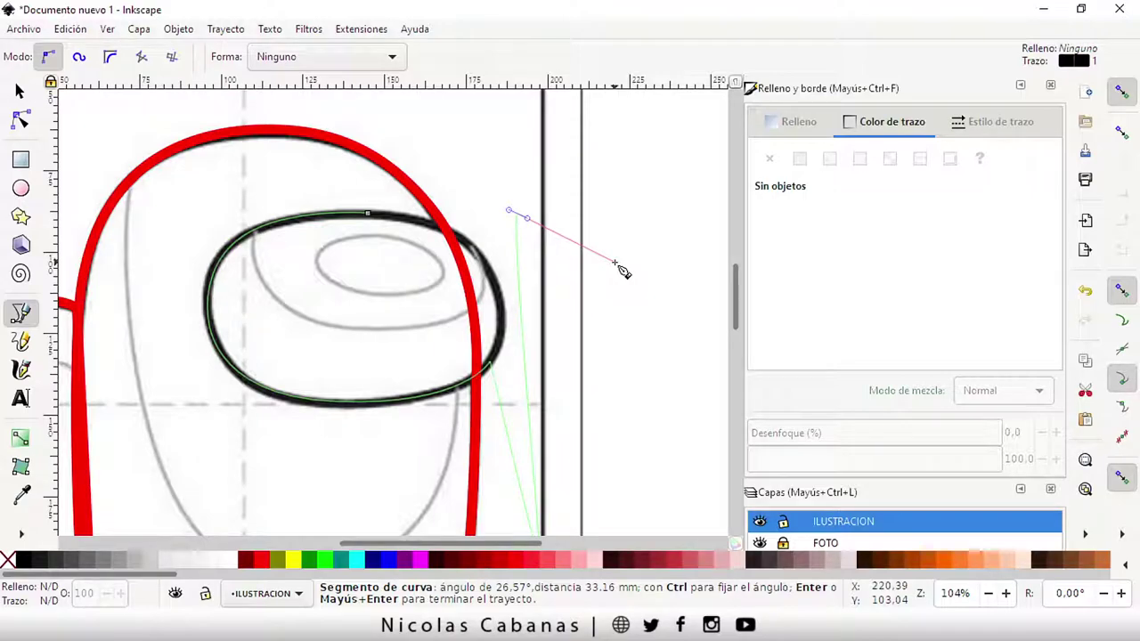
key(Return)
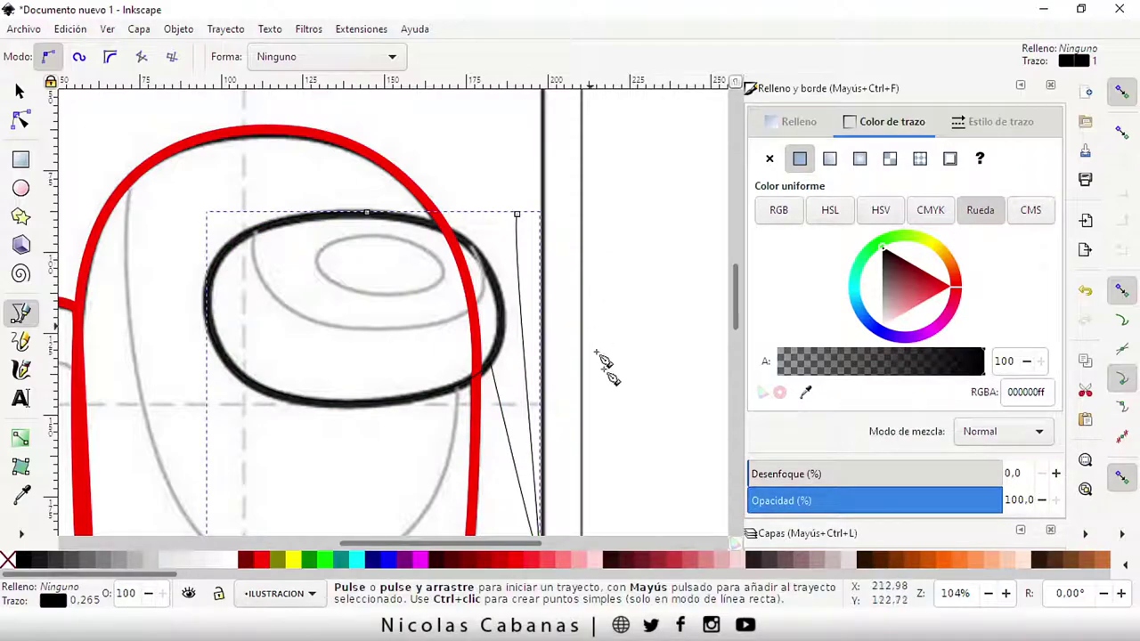
Give the new visor path a red stroke 3 mm wide.
scroll(617, 450, down, 2)
scroll(617, 450, up, 1)
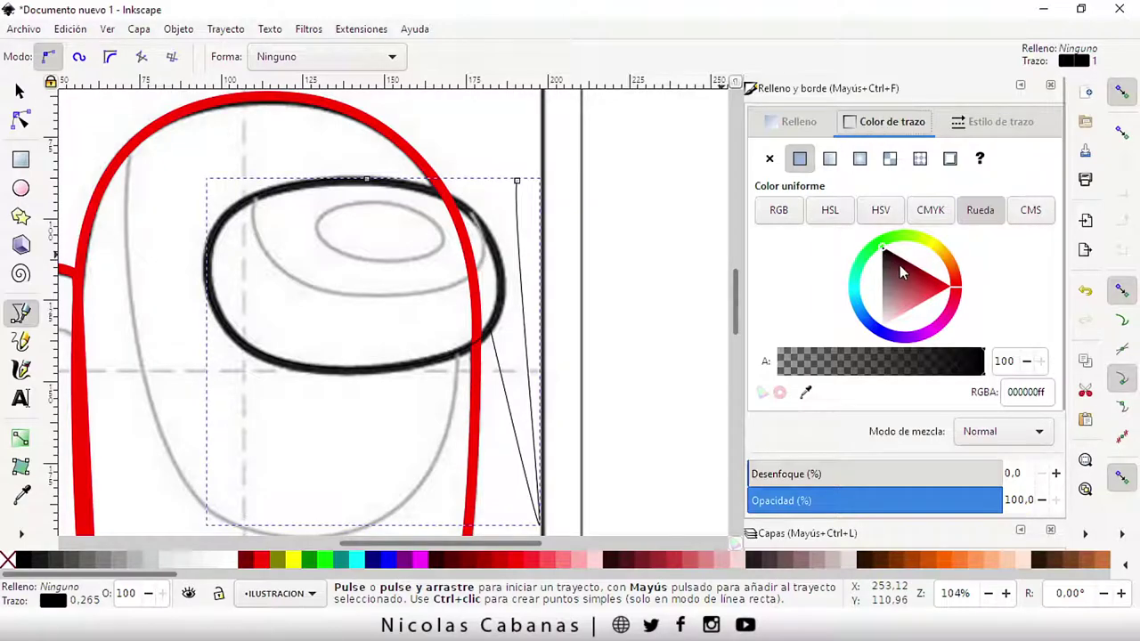
drag(906, 274, 967, 285)
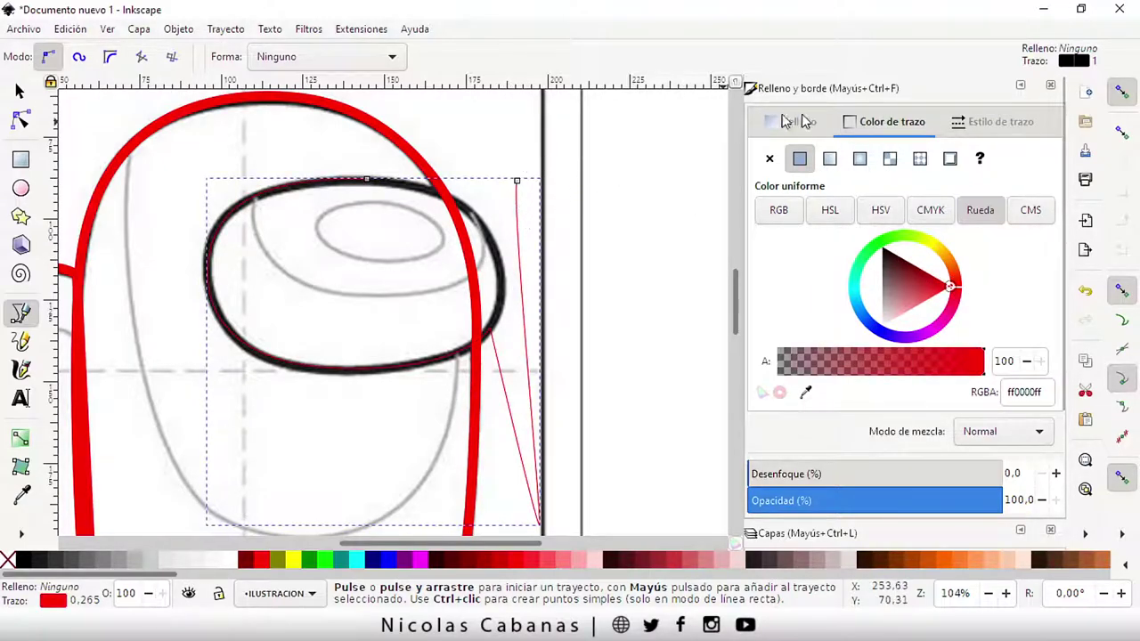
click(997, 125)
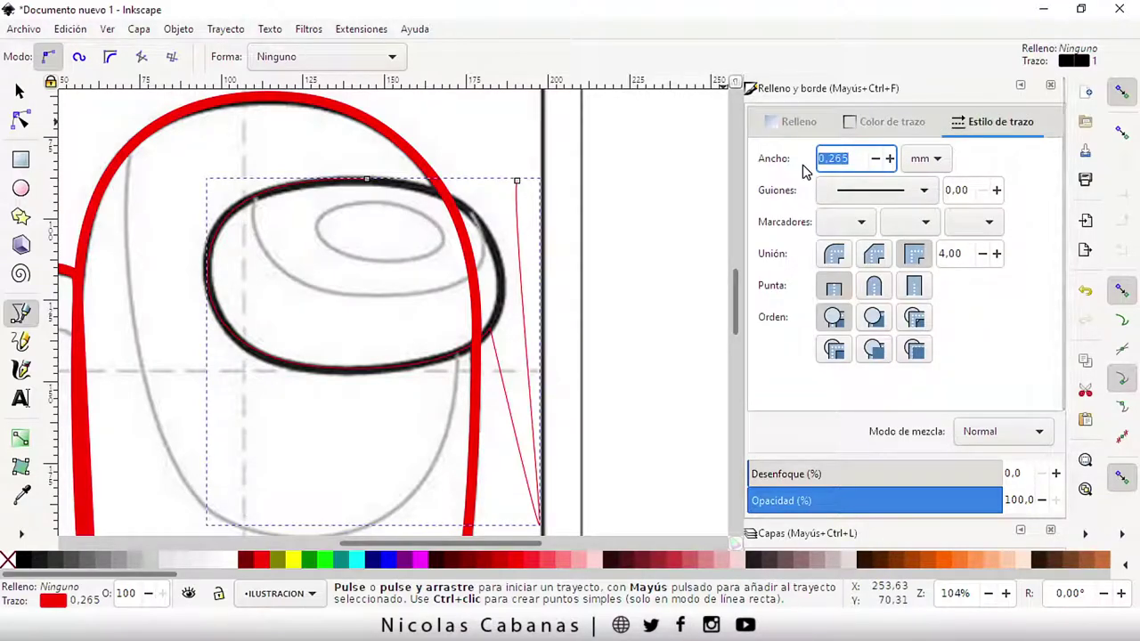
text(3)
key(Return)
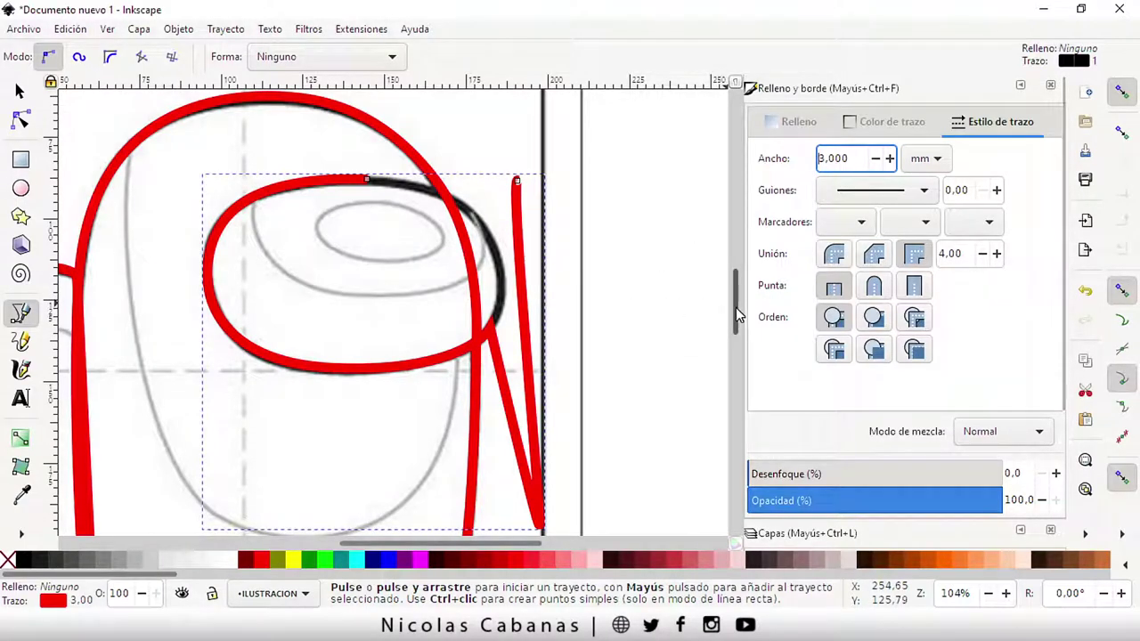
scroll(737, 314, down, 3)
scroll(738, 312, up, 2)
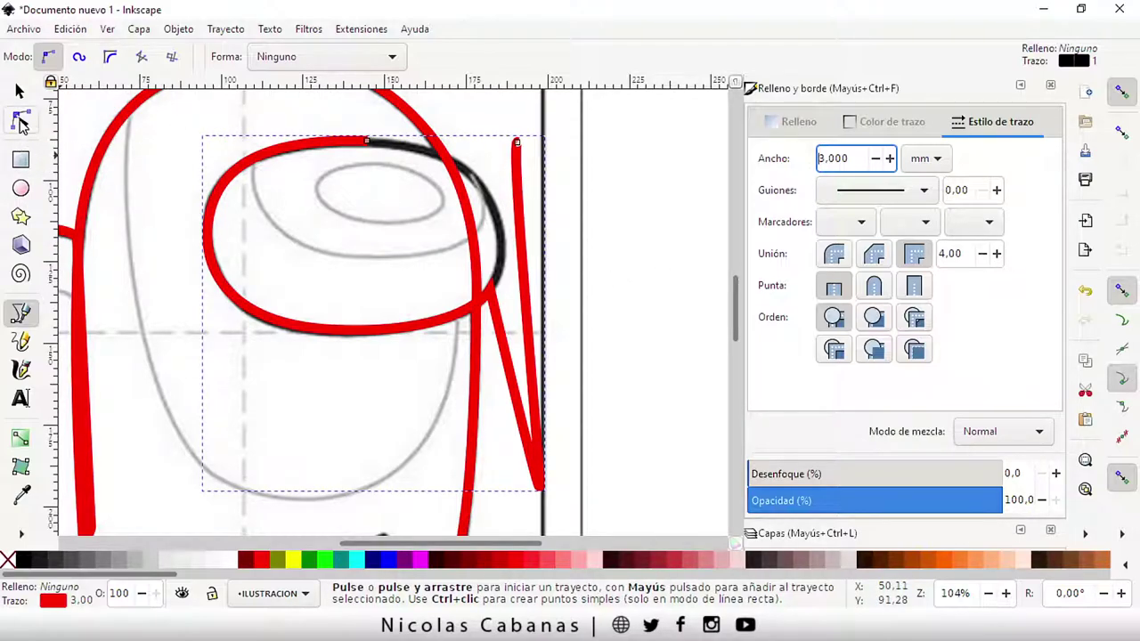
Delete the visor path's stray trailing nodes so it ends at the visor's lower right.
click(24, 122)
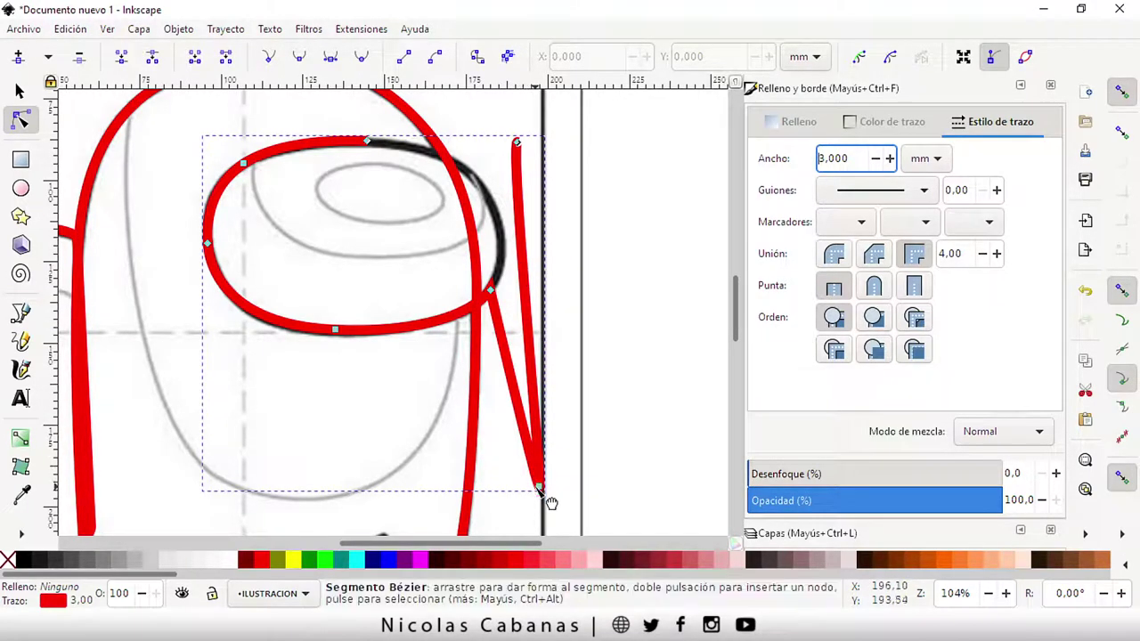
drag(539, 489, 599, 248)
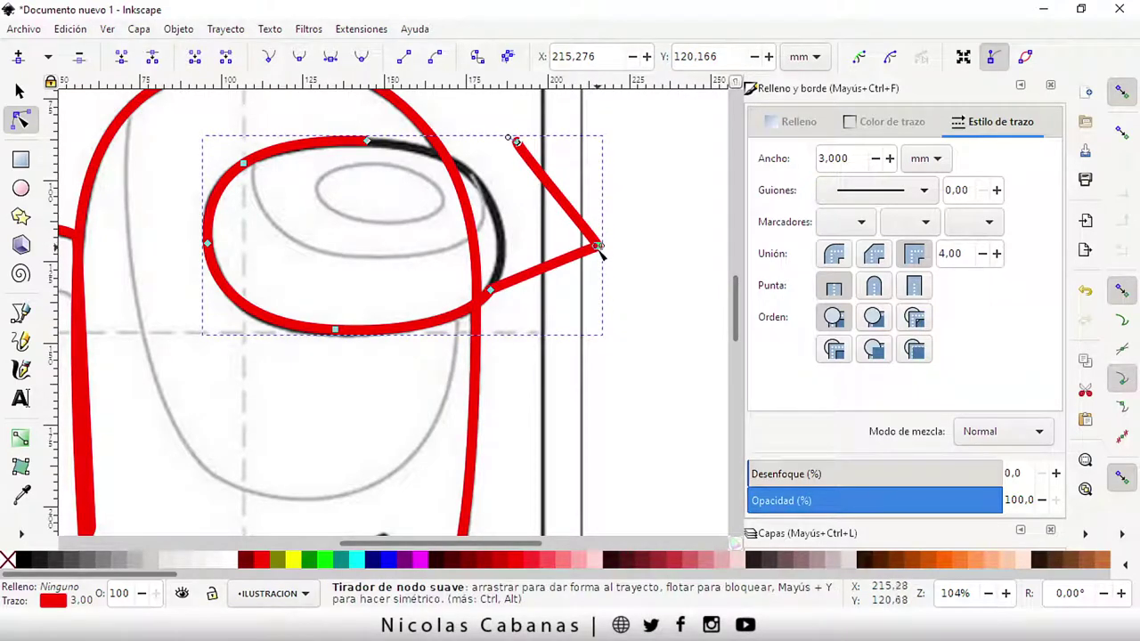
mouse_move(600, 254)
mouse_down()
mouse_move(617, 294)
mouse_move(655, 196)
mouse_move(656, 251)
mouse_move(624, 258)
mouse_move(621, 293)
mouse_up()
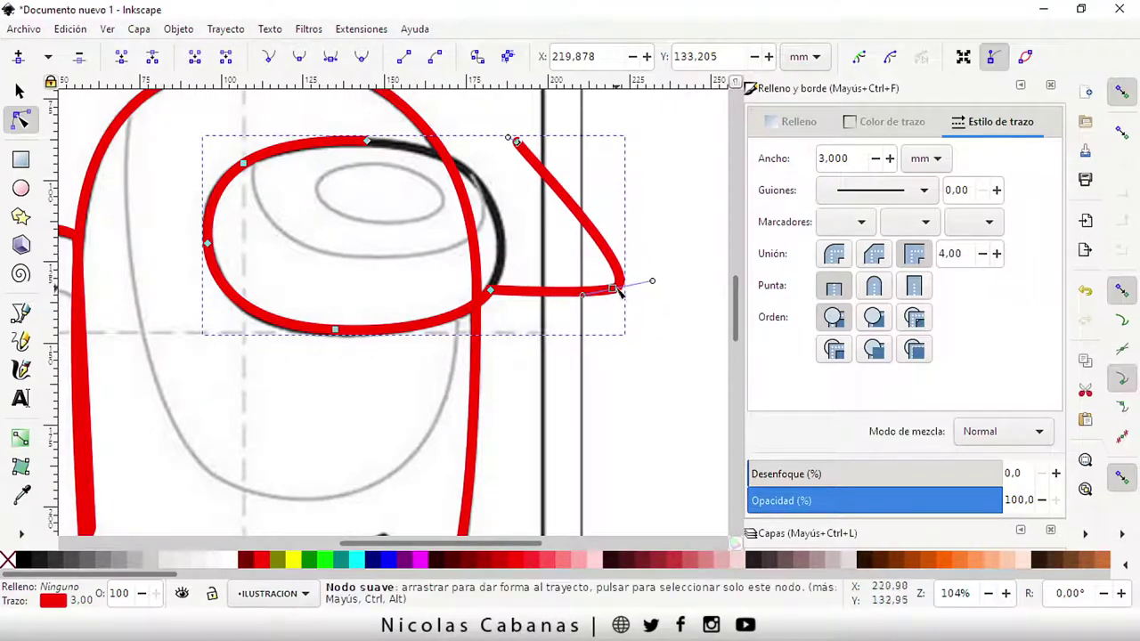
click(79, 59)
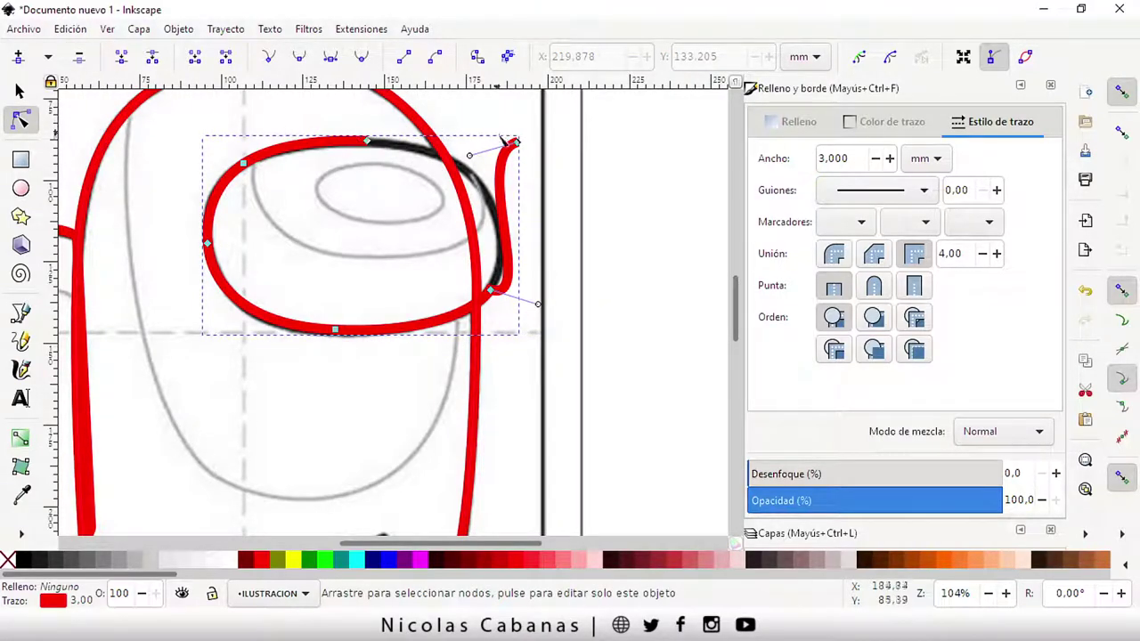
drag(515, 142, 629, 183)
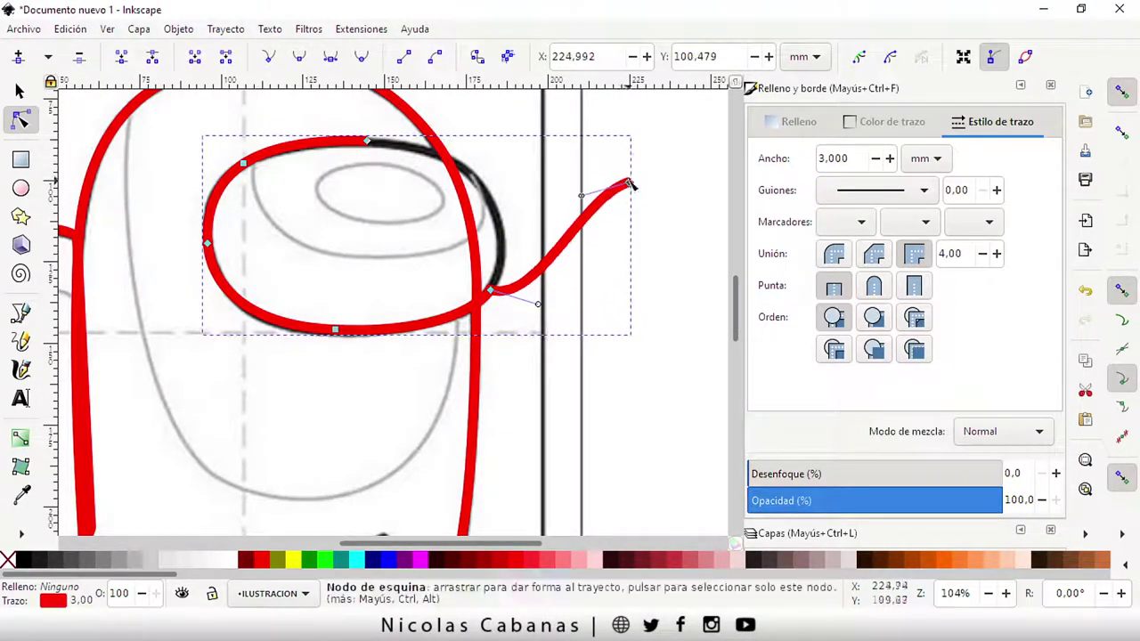
click(78, 61)
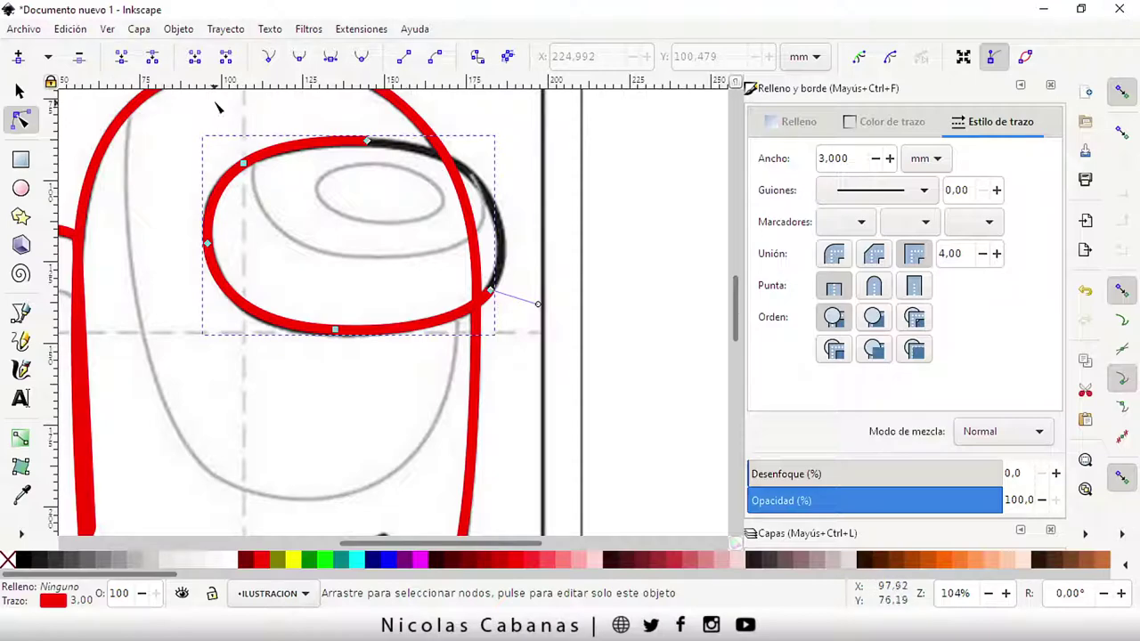
click(490, 291)
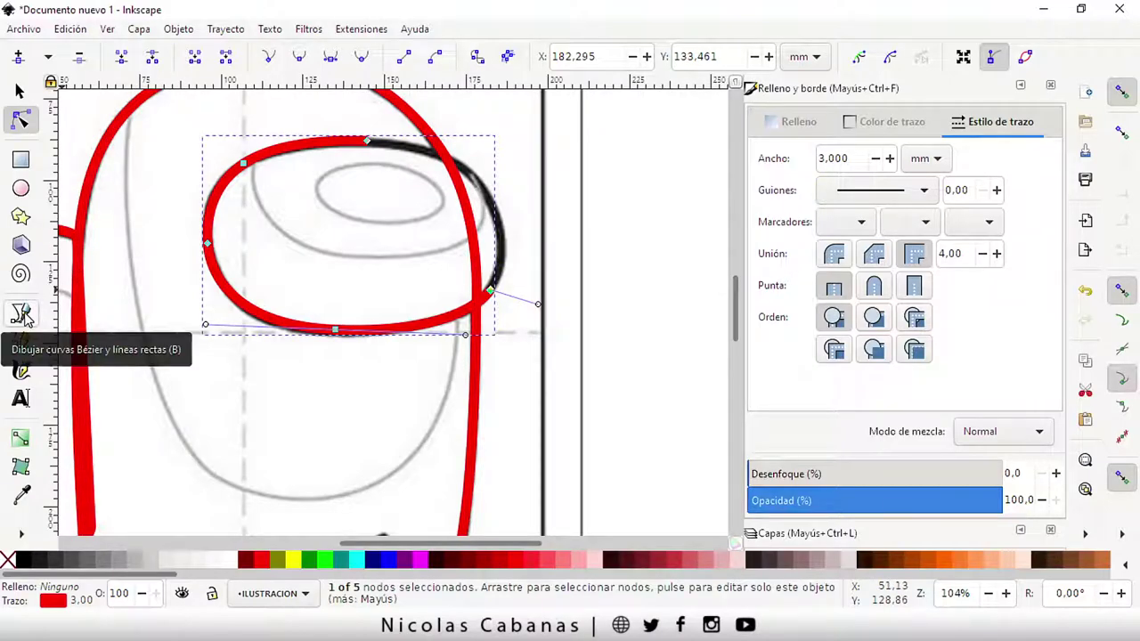
Continue the visor path up its right and upper-right edges and close it at the start node.
click(21, 315)
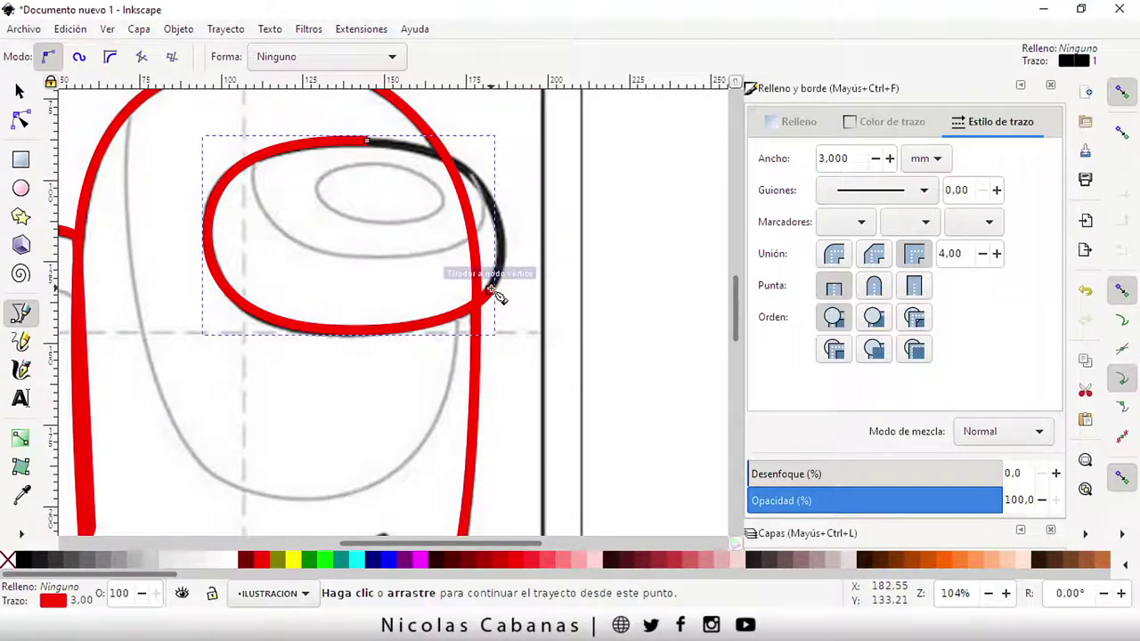
click(494, 292)
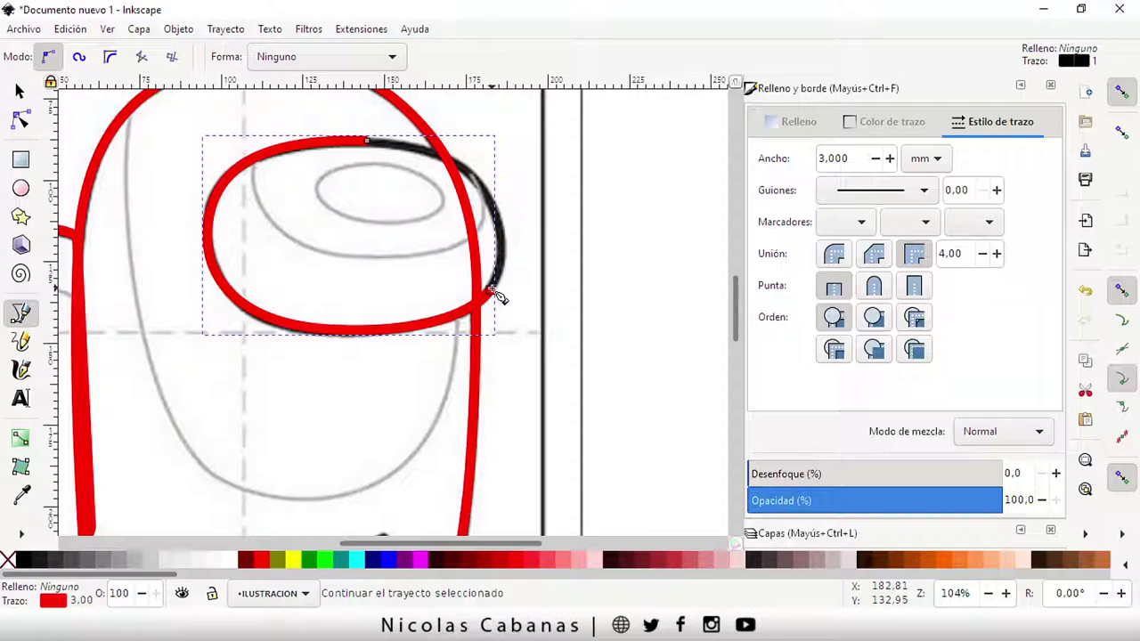
click(491, 290)
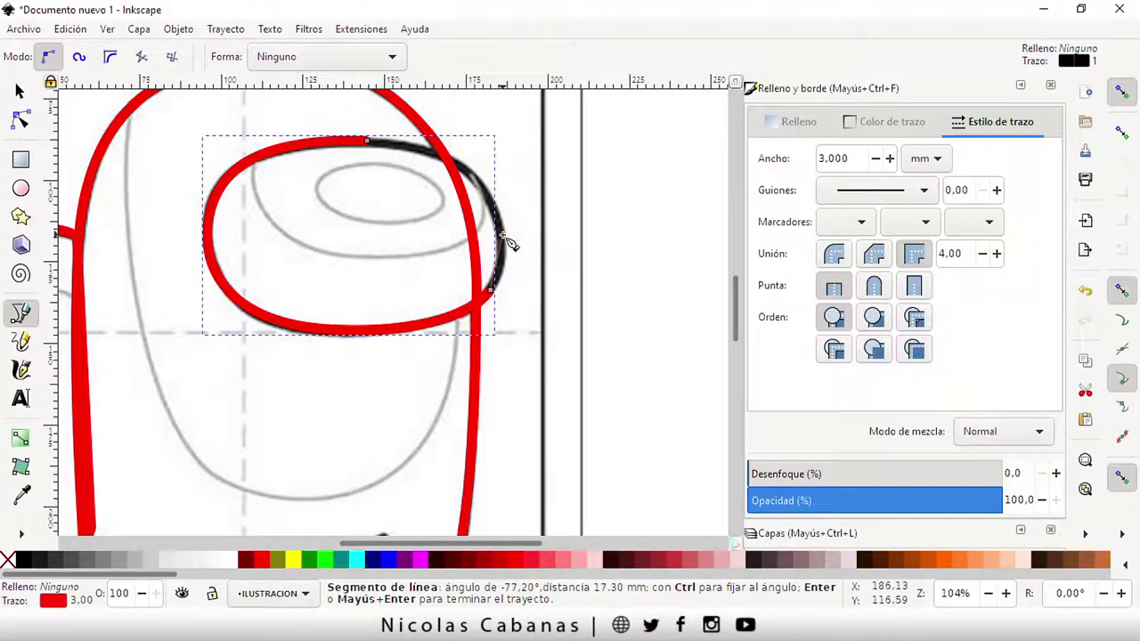
drag(504, 236, 499, 204)
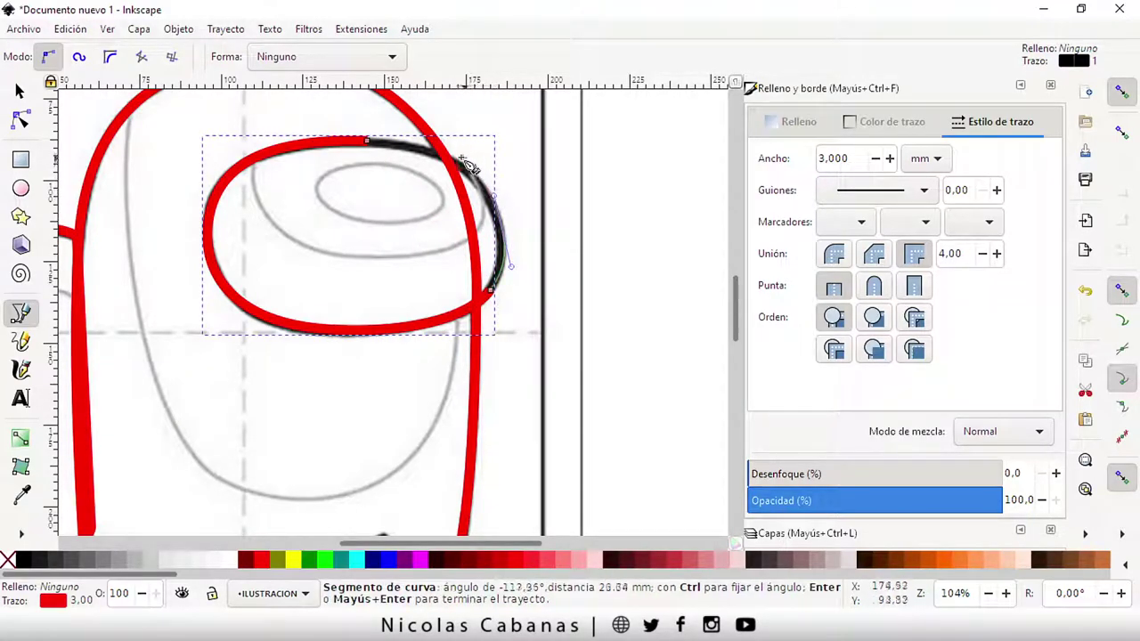
drag(431, 151, 403, 149)
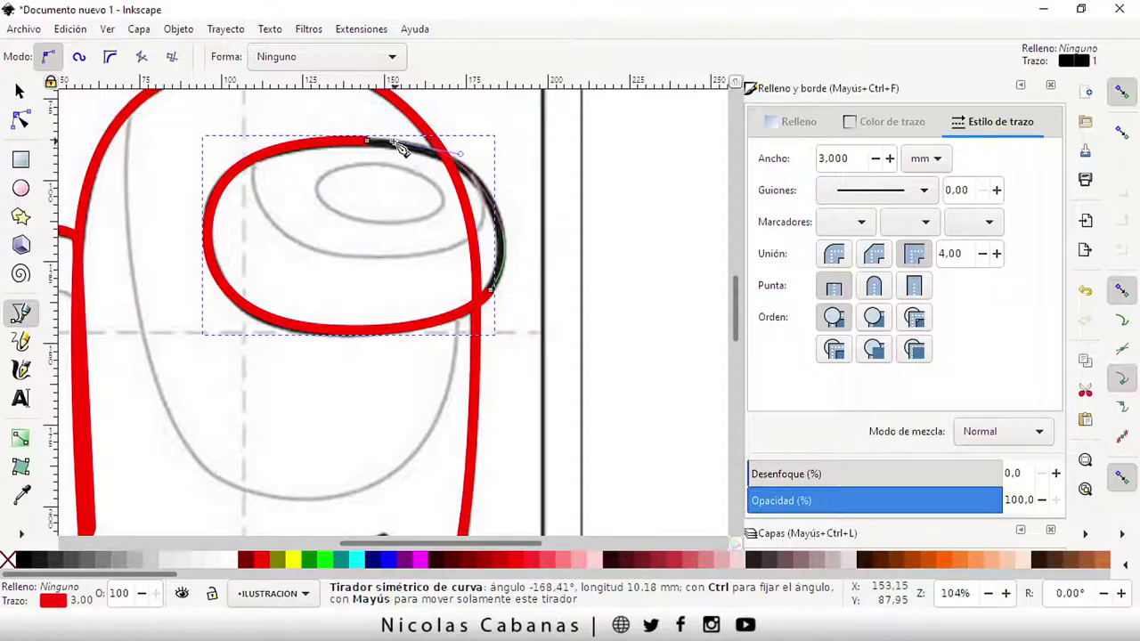
click(368, 143)
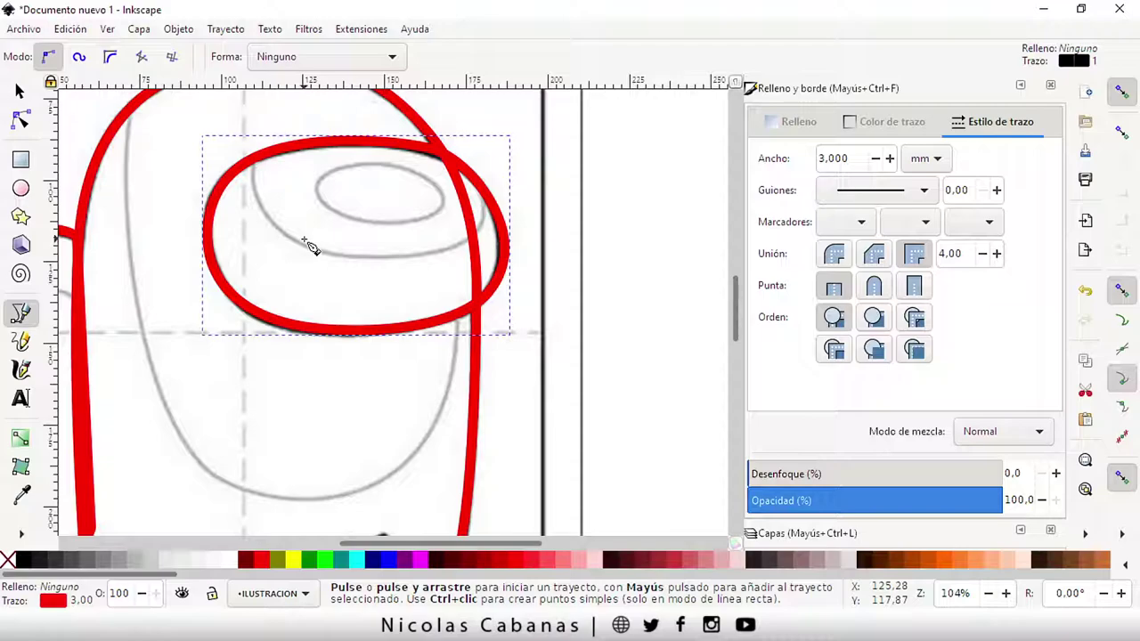
Adjust the visor loop's bottom-edge nodes and lower-left curve to follow the reference.
click(20, 121)
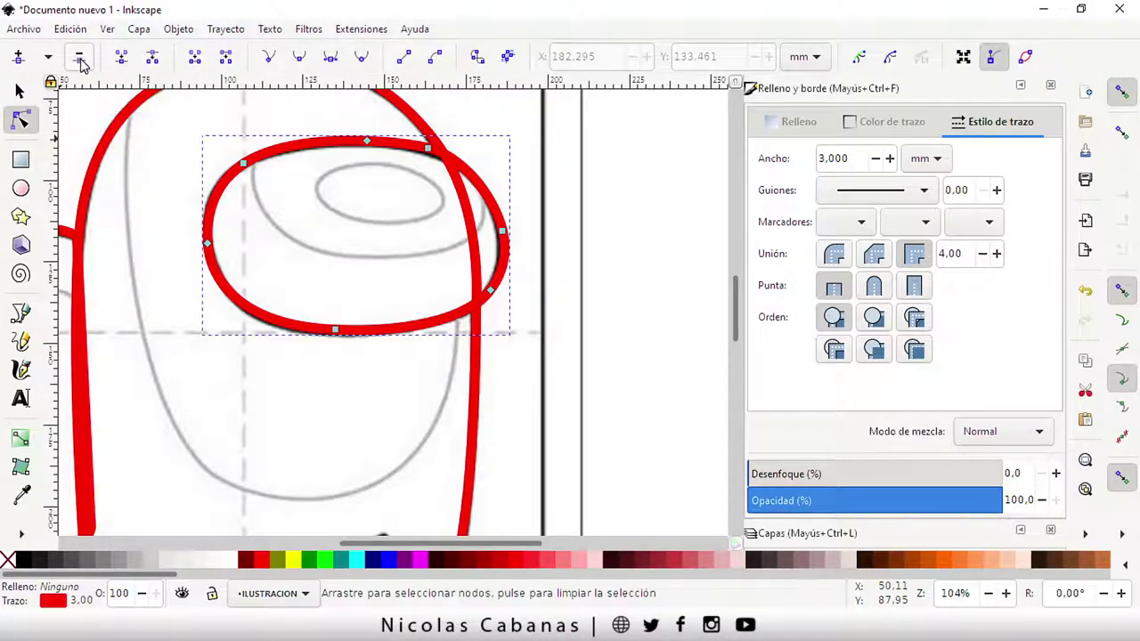
click(366, 141)
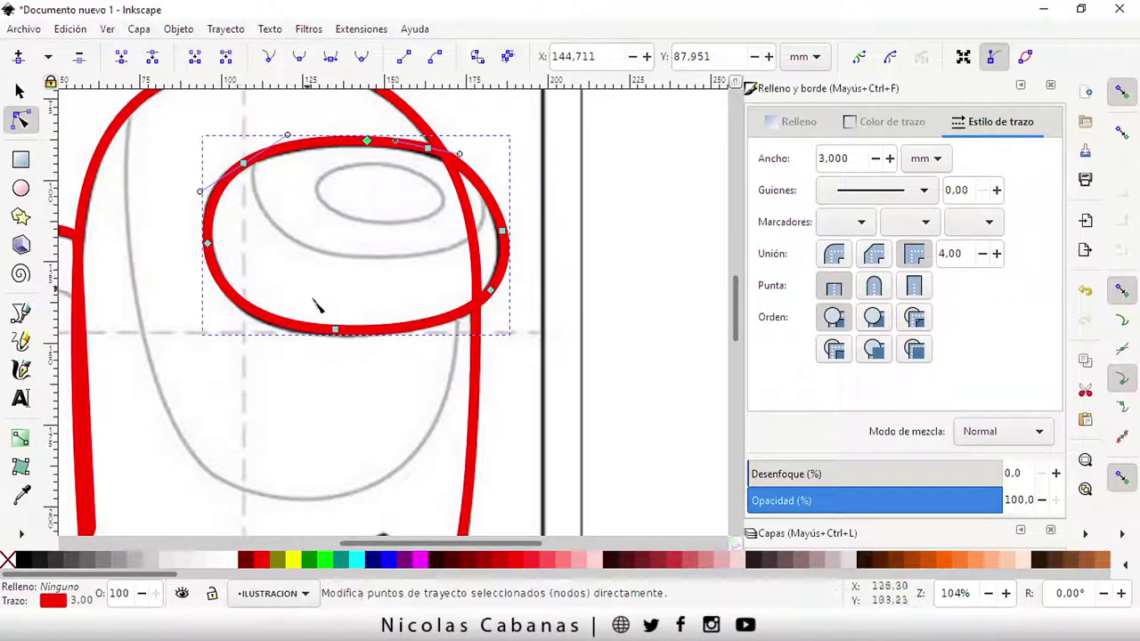
click(335, 330)
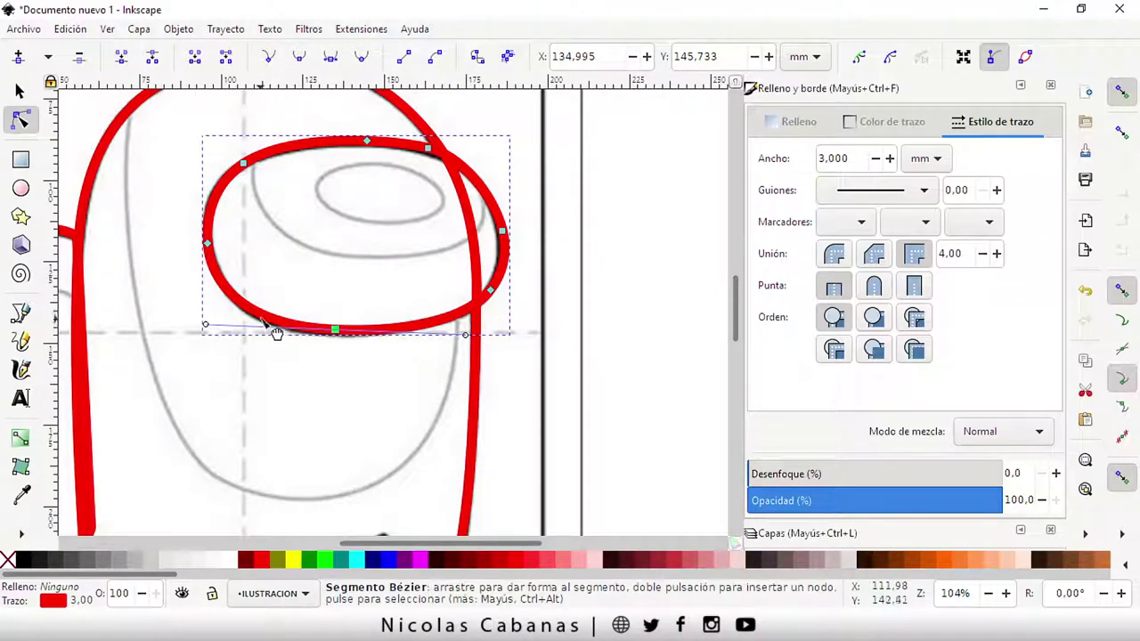
double_click(257, 315)
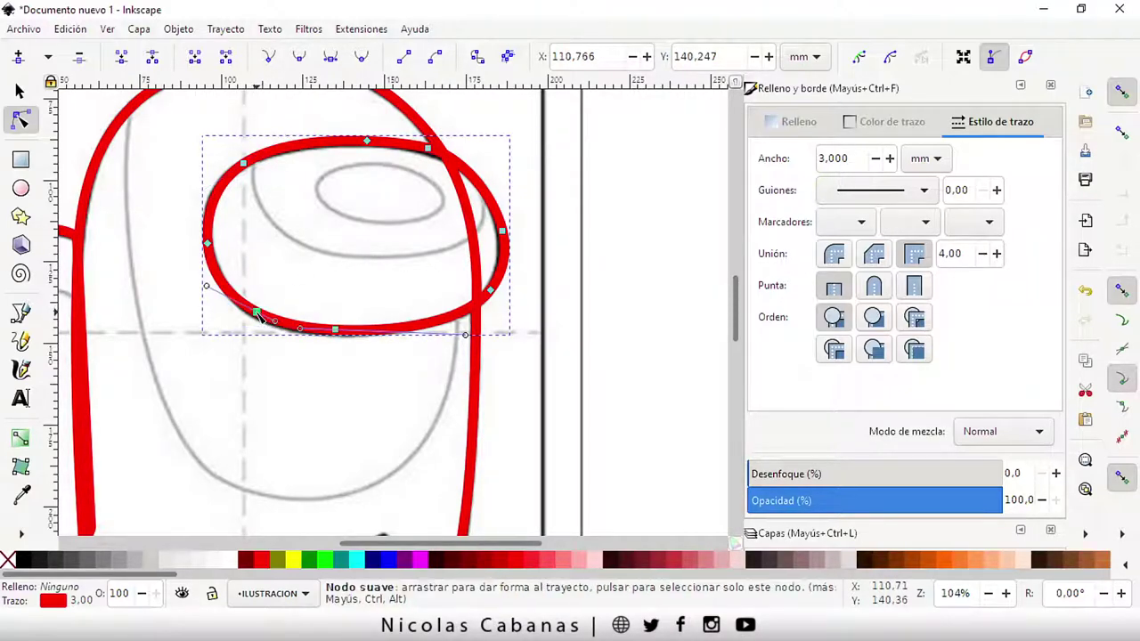
drag(255, 313, 263, 319)
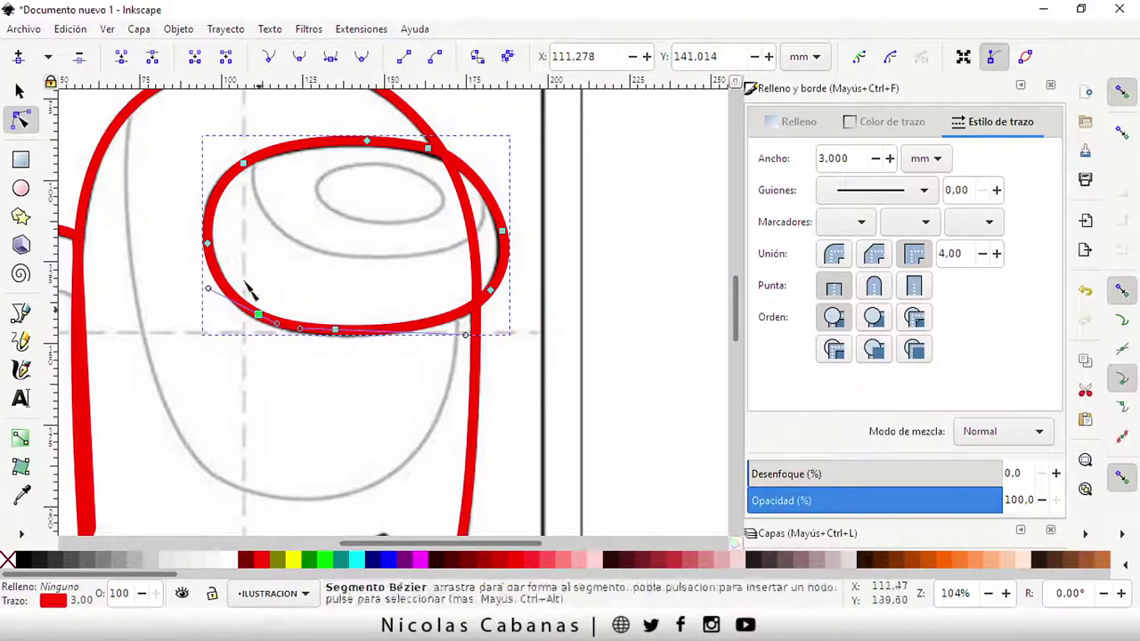
click(79, 58)
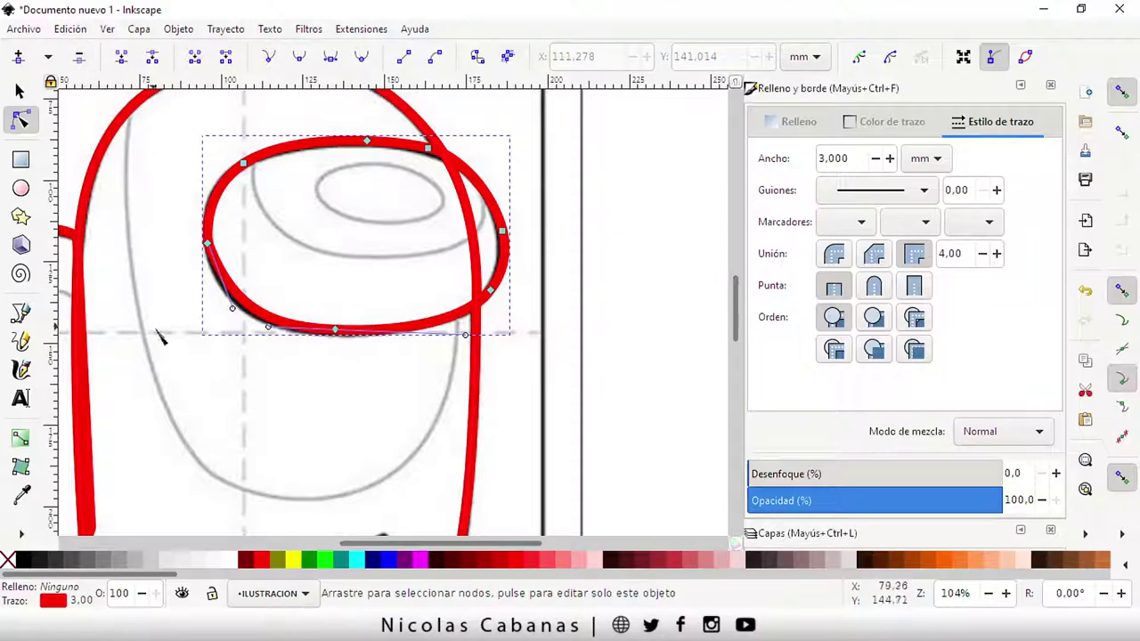
mouse_move(229, 308)
mouse_down()
mouse_move(245, 318)
mouse_move(221, 314)
mouse_up()
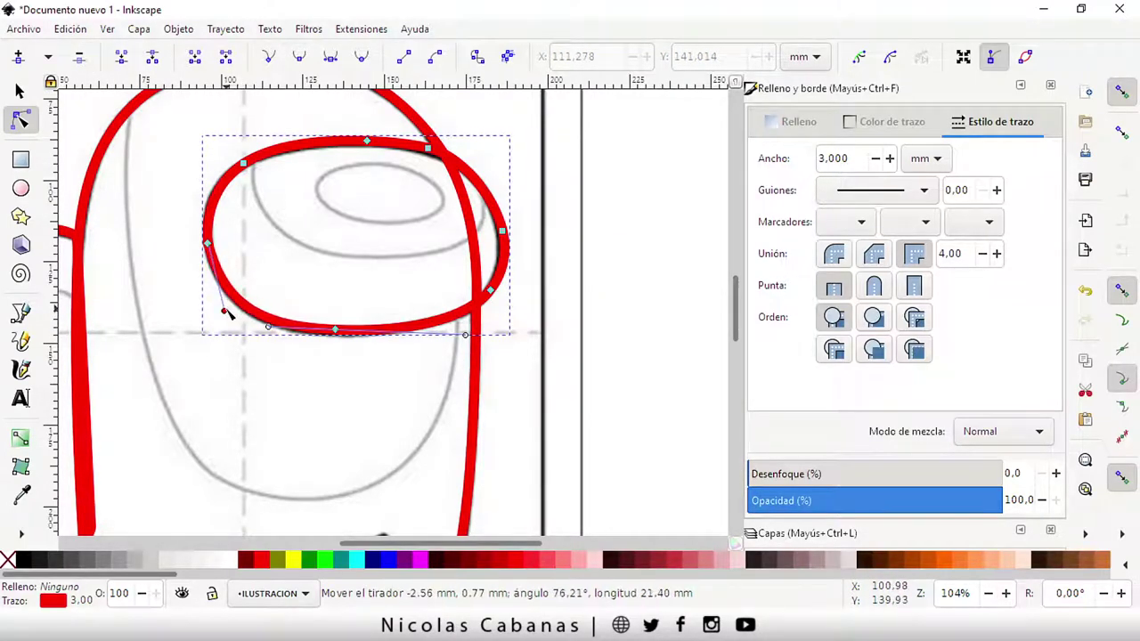
scroll(330, 381, down, 2)
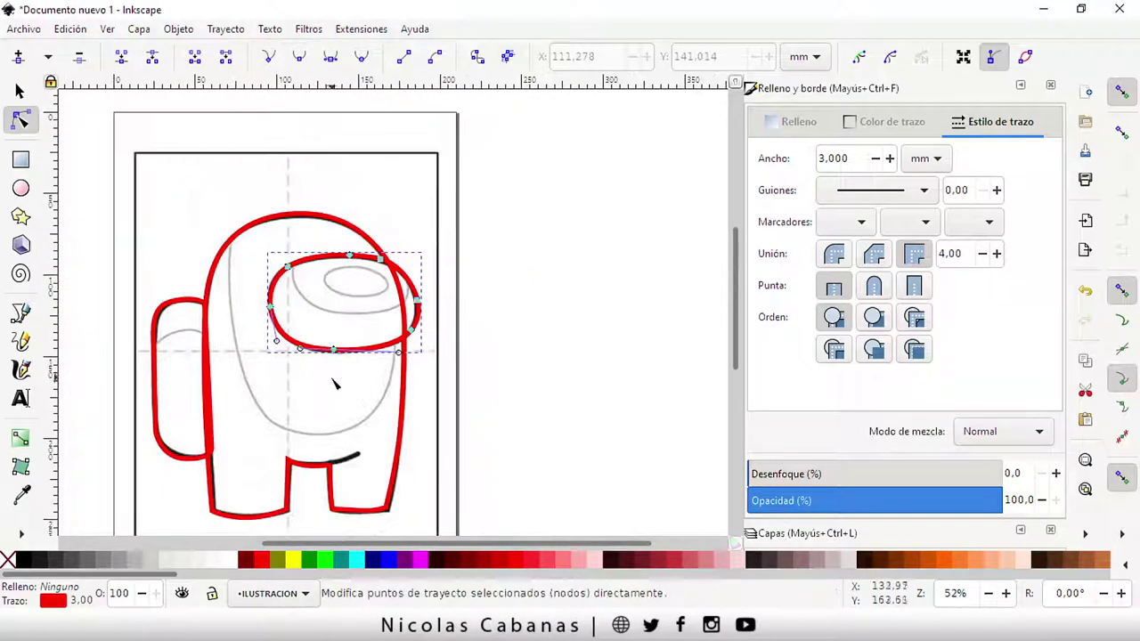
drag(374, 432, 461, 381)
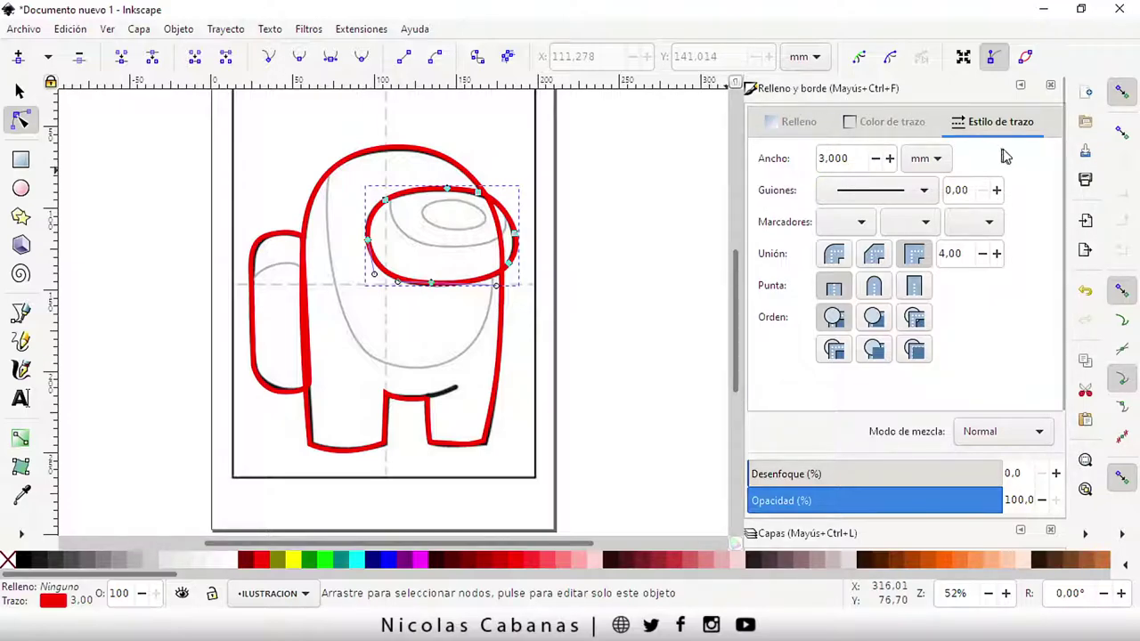
scroll(1062, 203, down, 2)
scroll(1062, 203, down, 4)
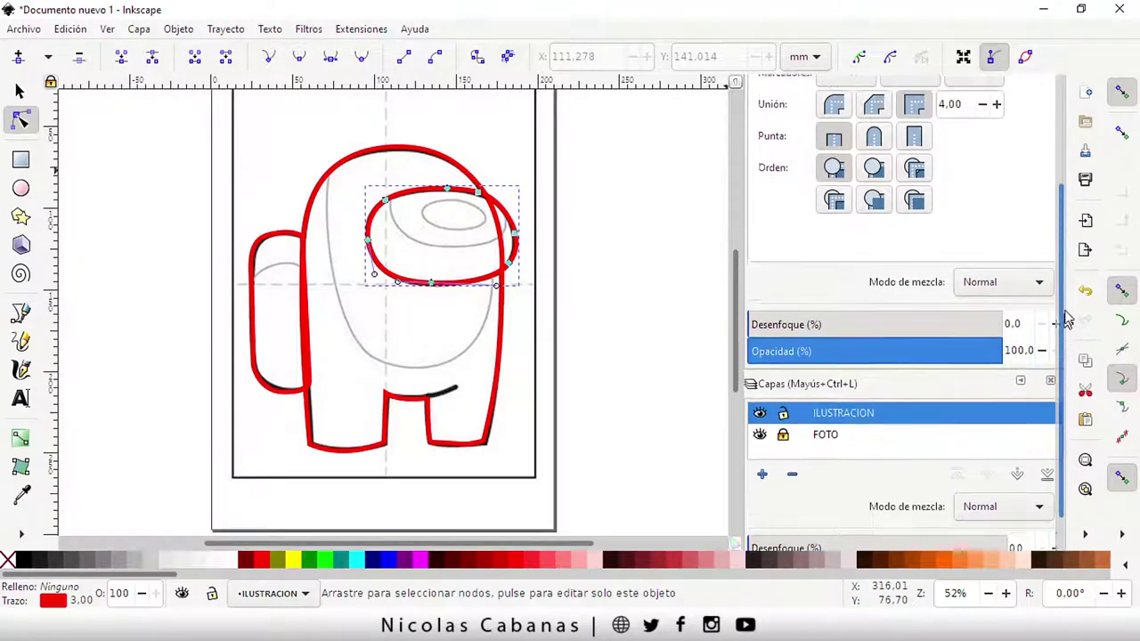
scroll(1062, 267, up, 6)
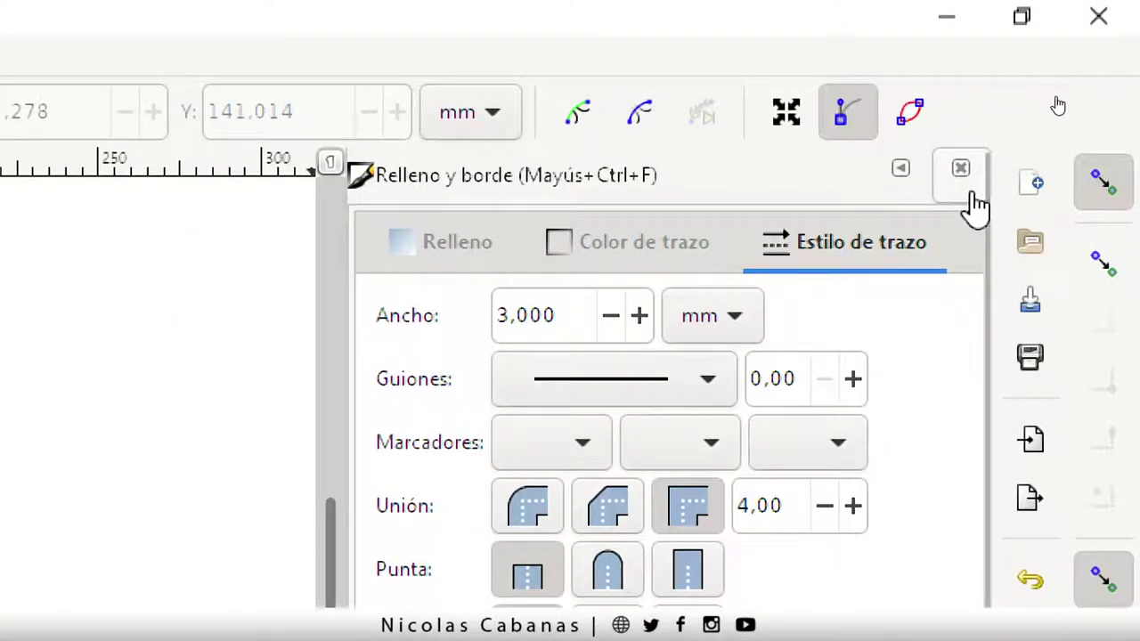
click(898, 183)
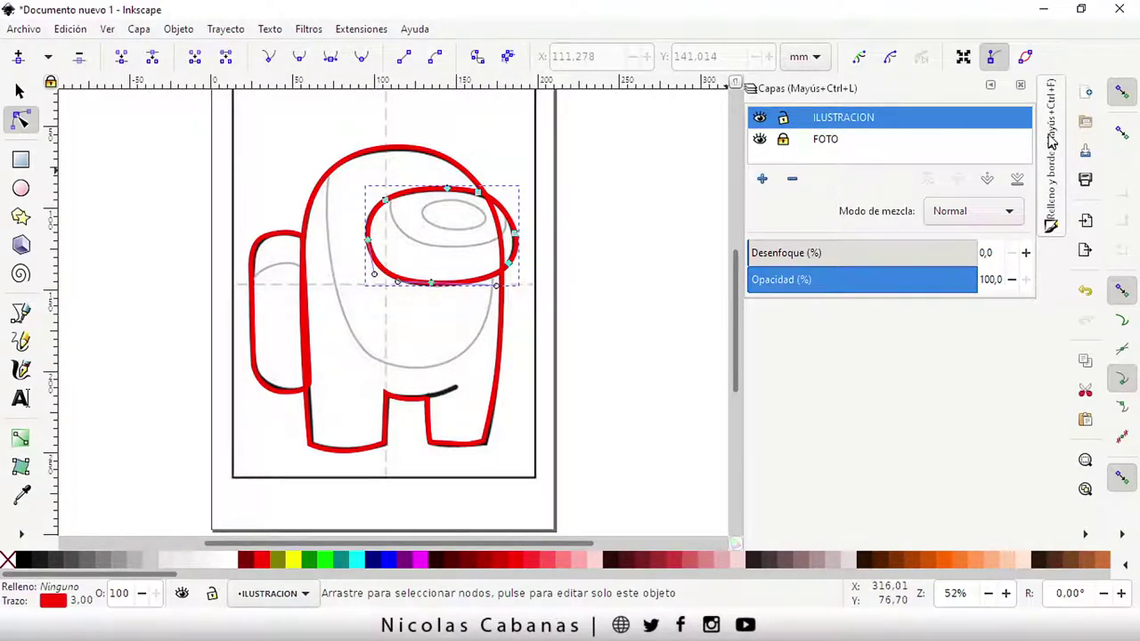
click(1052, 140)
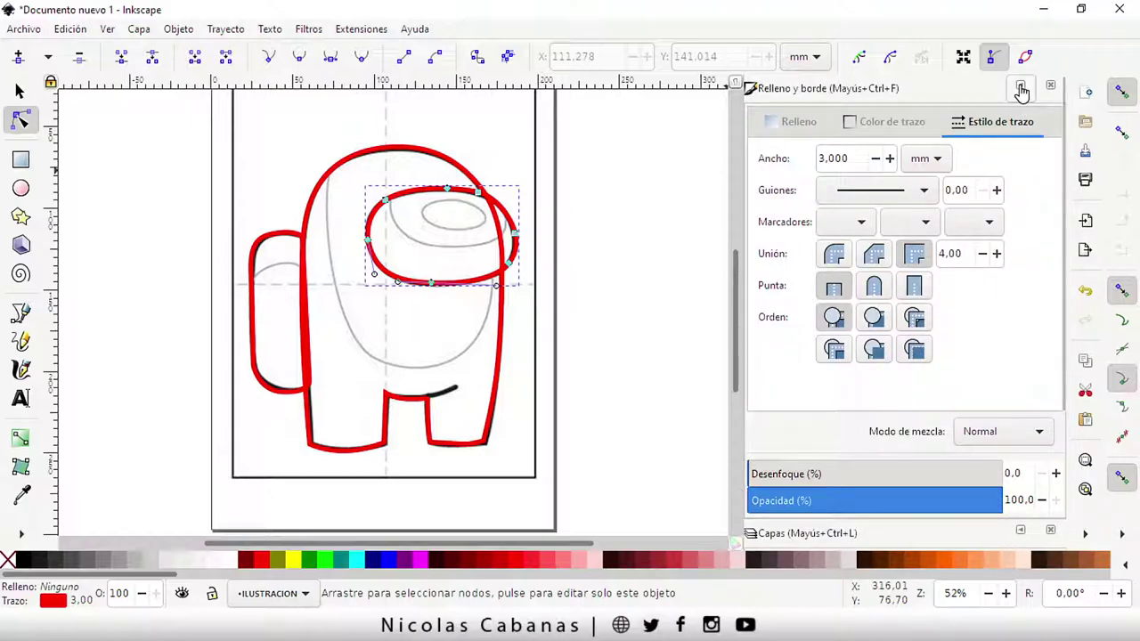
click(1052, 90)
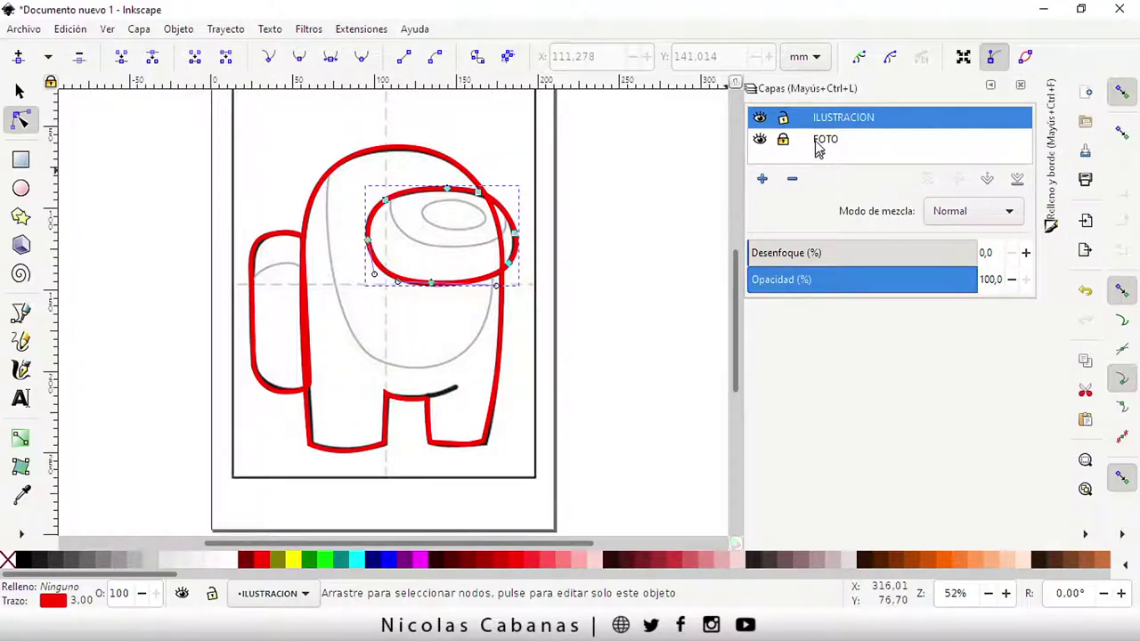
click(991, 87)
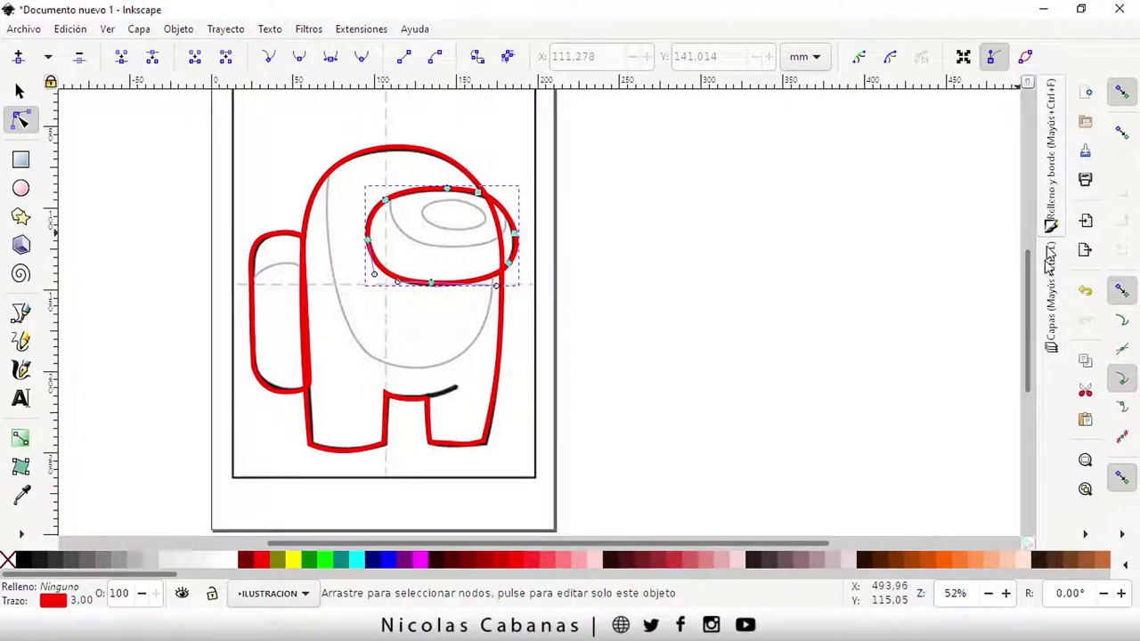
click(1051, 298)
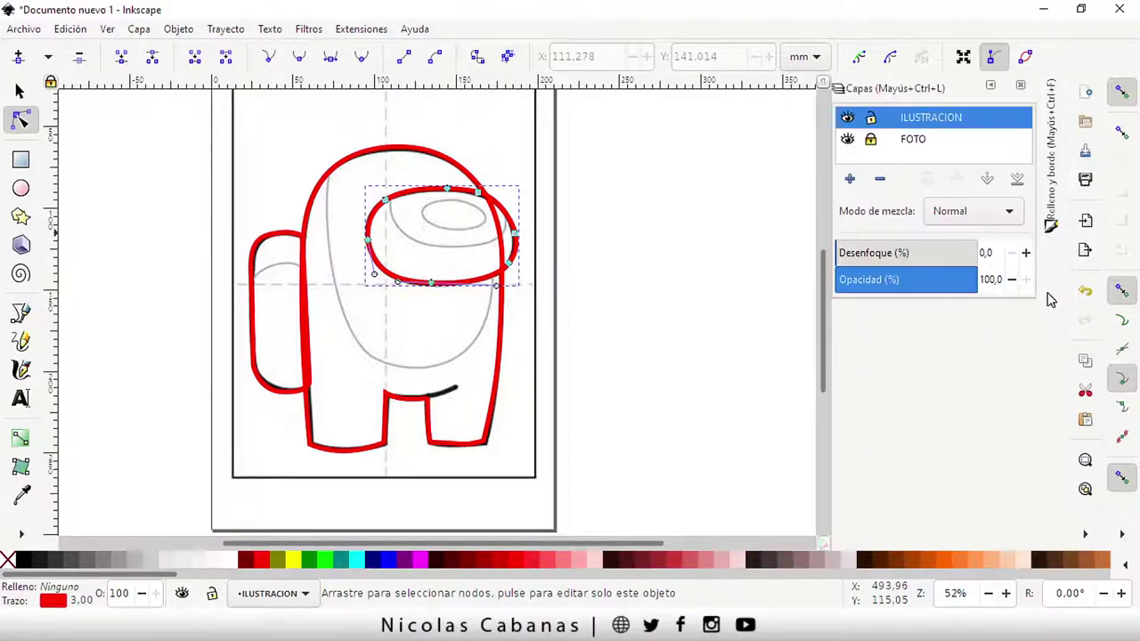
click(1054, 206)
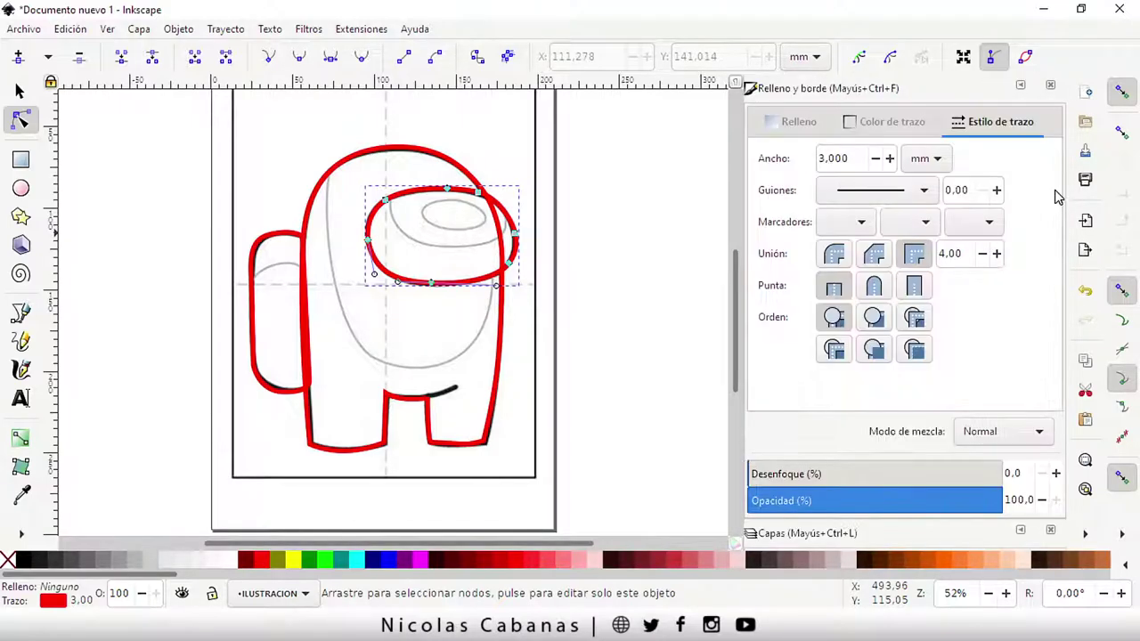
click(1052, 89)
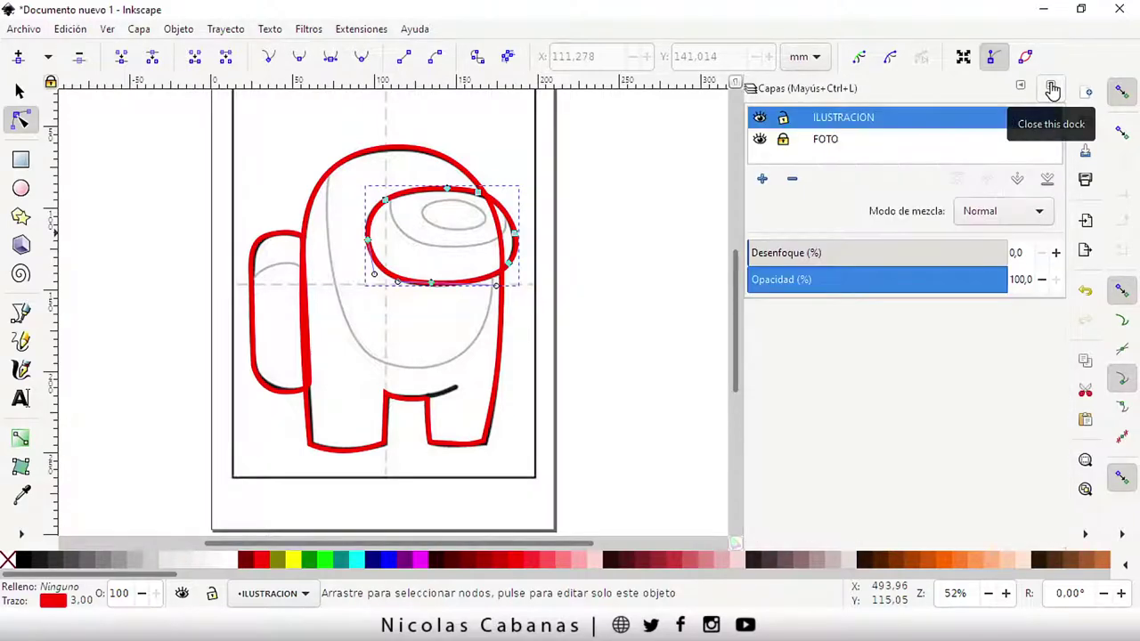
click(1052, 88)
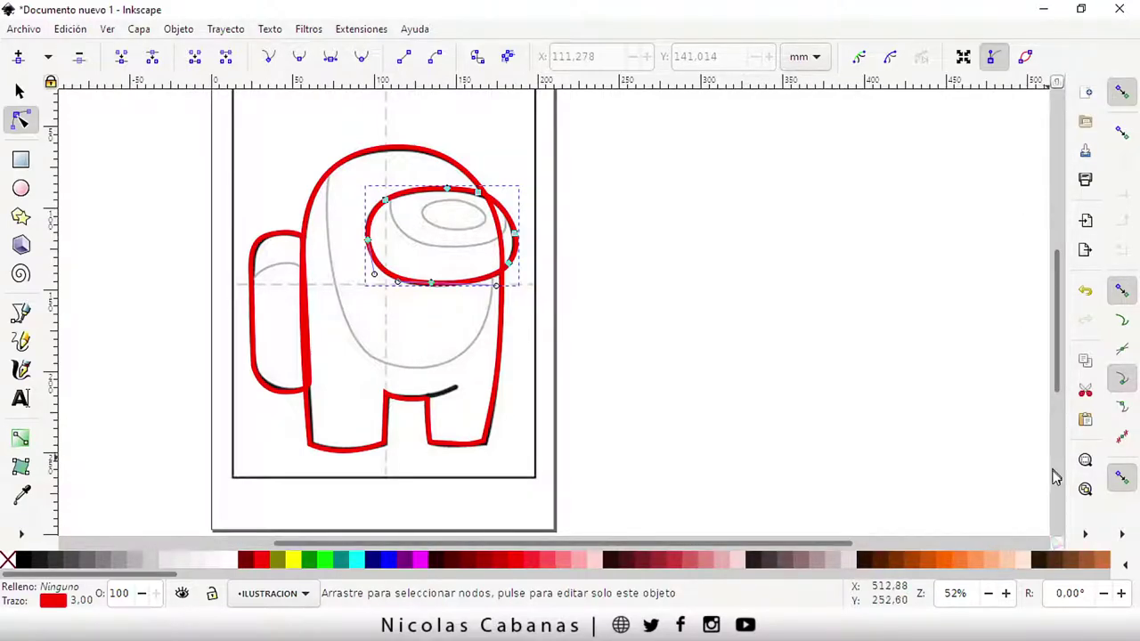
click(1085, 537)
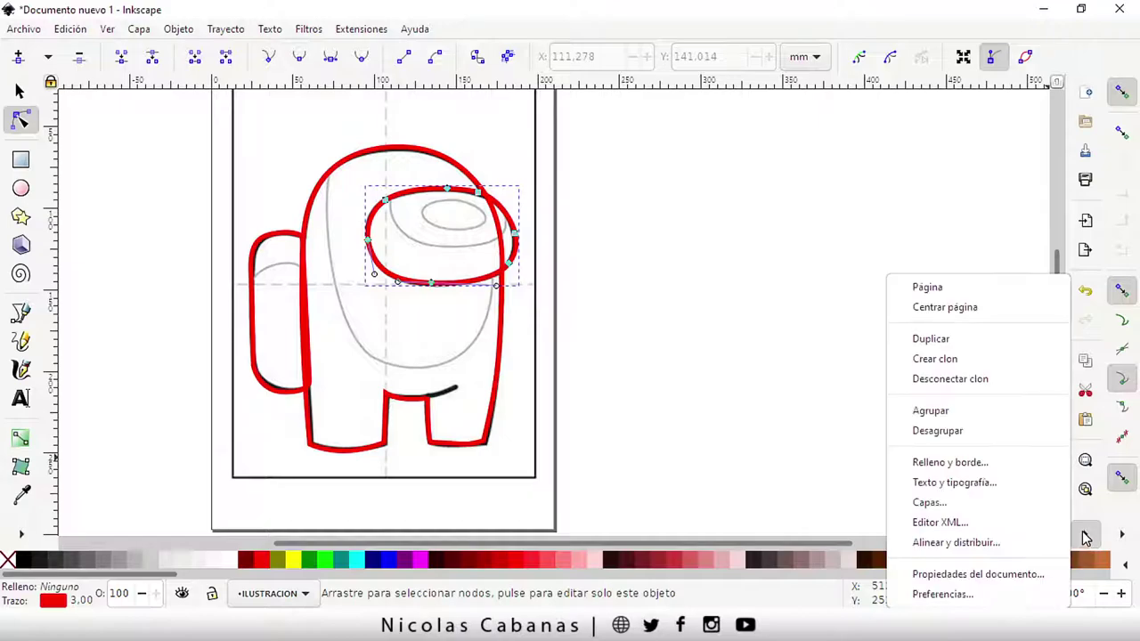
click(964, 463)
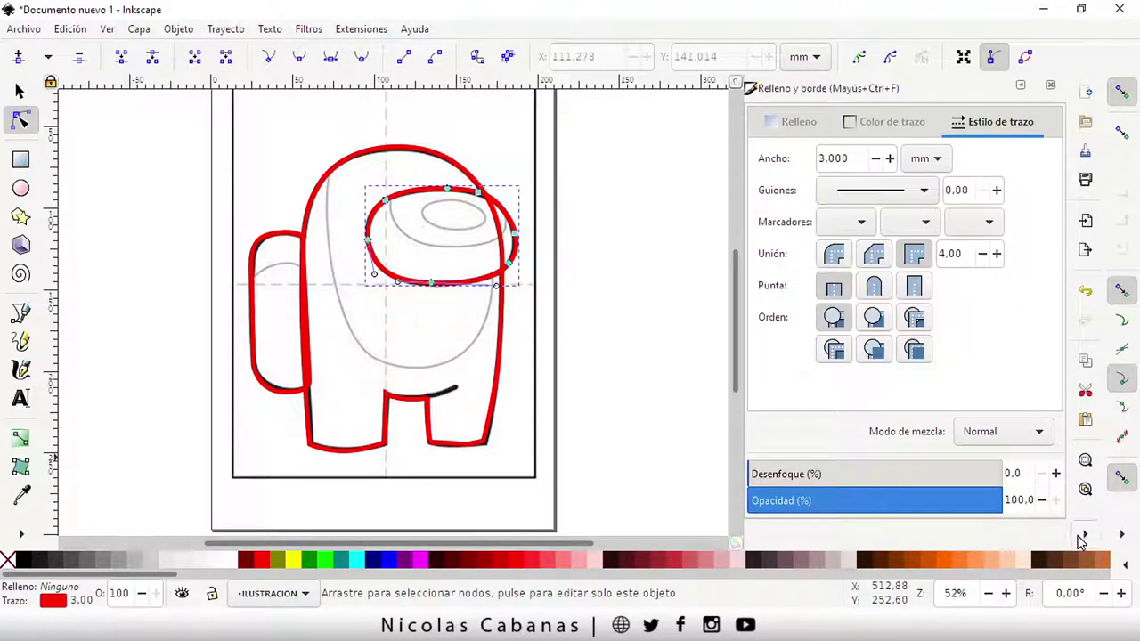
right_click(1076, 536)
click(960, 504)
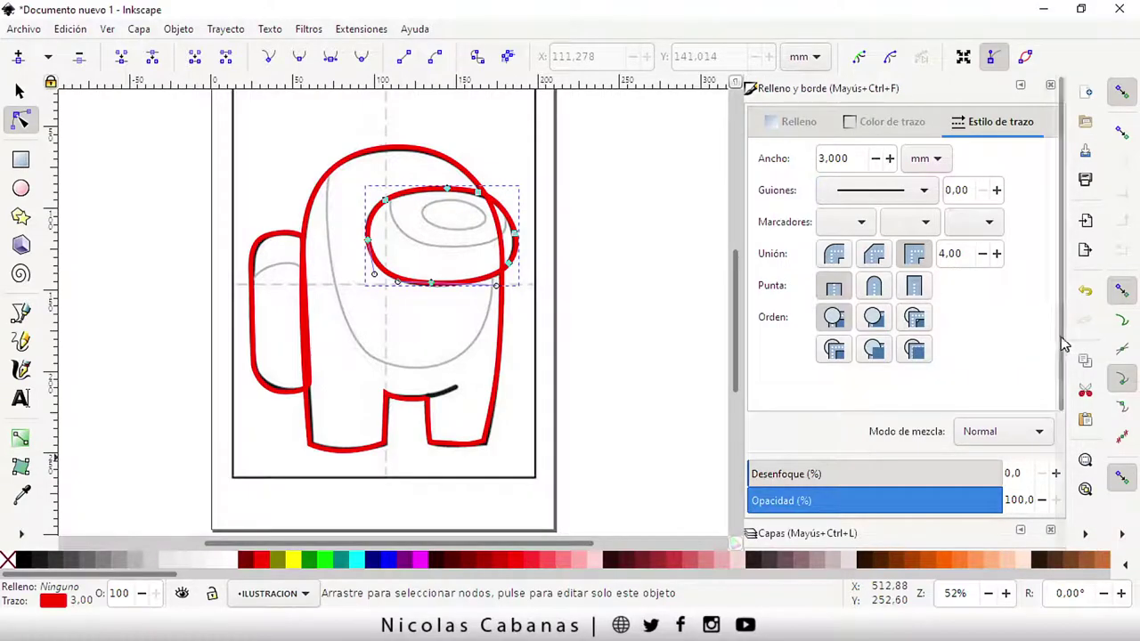
Hide the FOTO reference layer to preview the outline, then show it again and deselect.
drag(1066, 357, 1066, 395)
scroll(900, 401, down, 5)
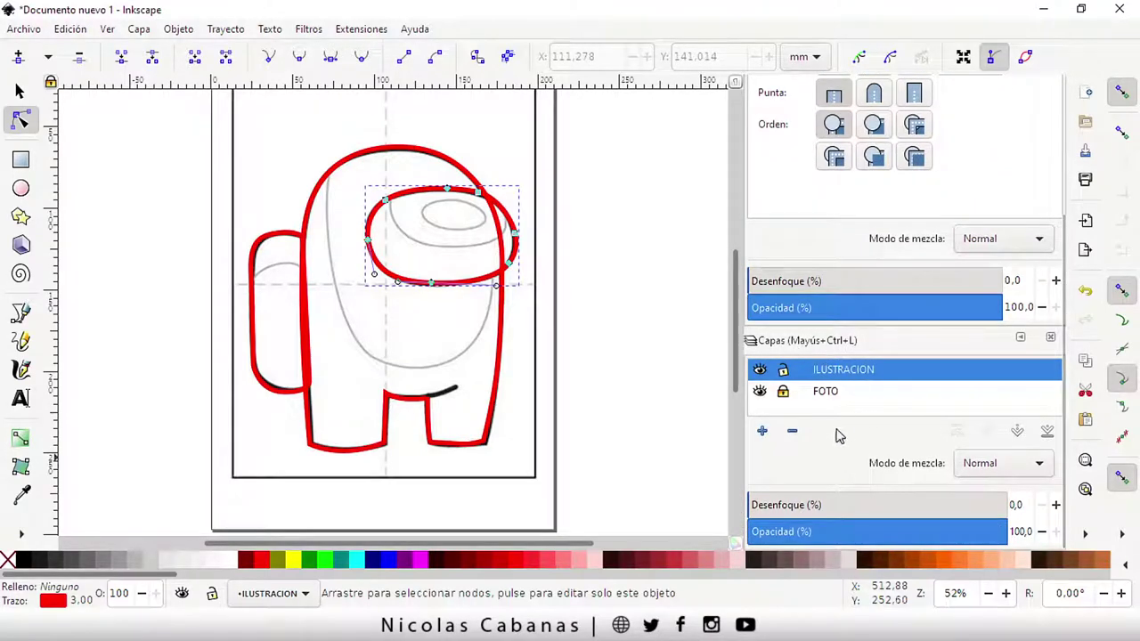
click(761, 392)
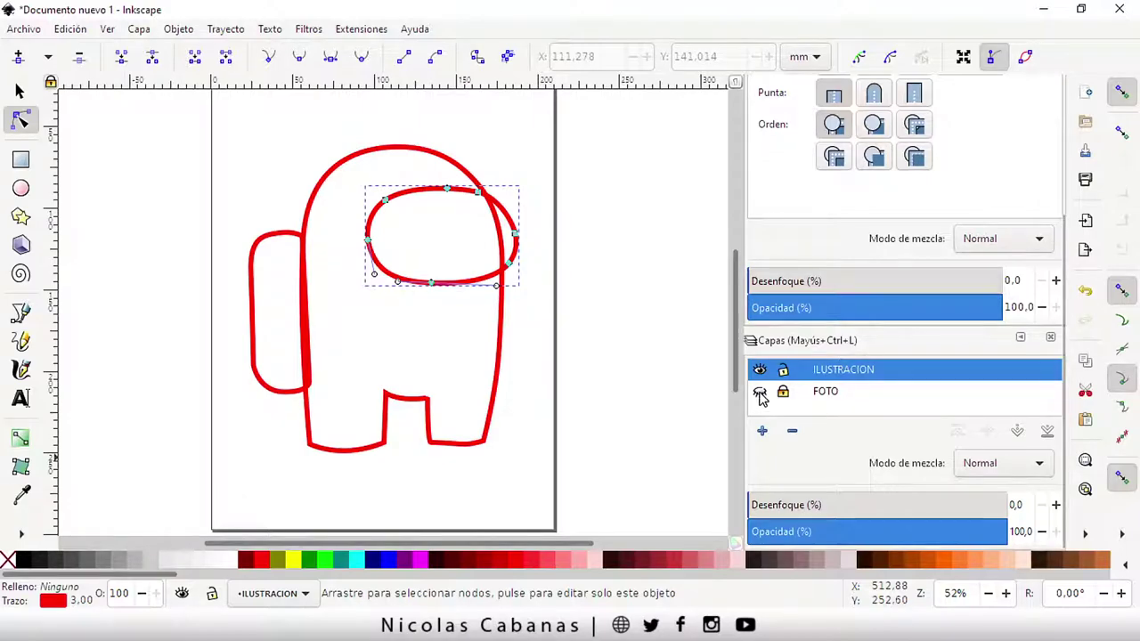
click(760, 394)
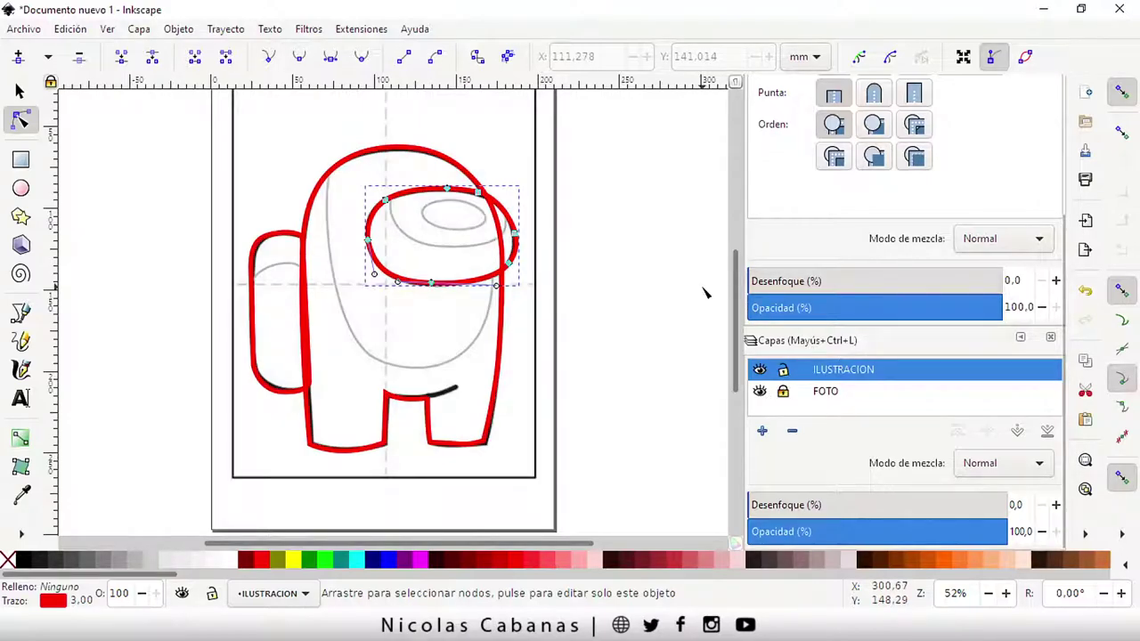
click(18, 92)
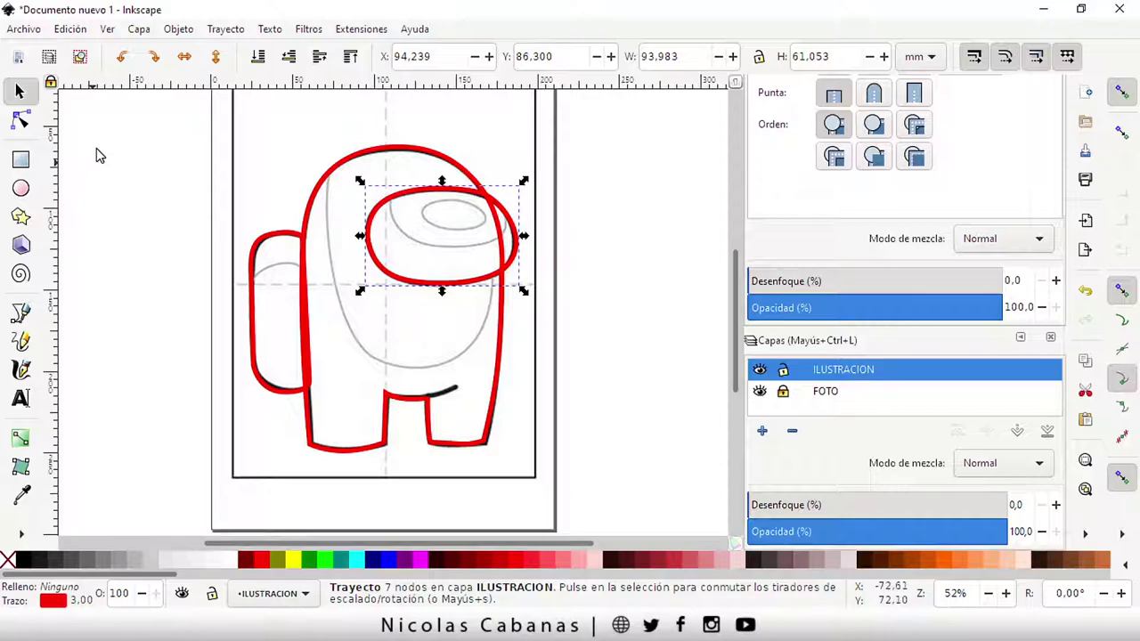
click(97, 148)
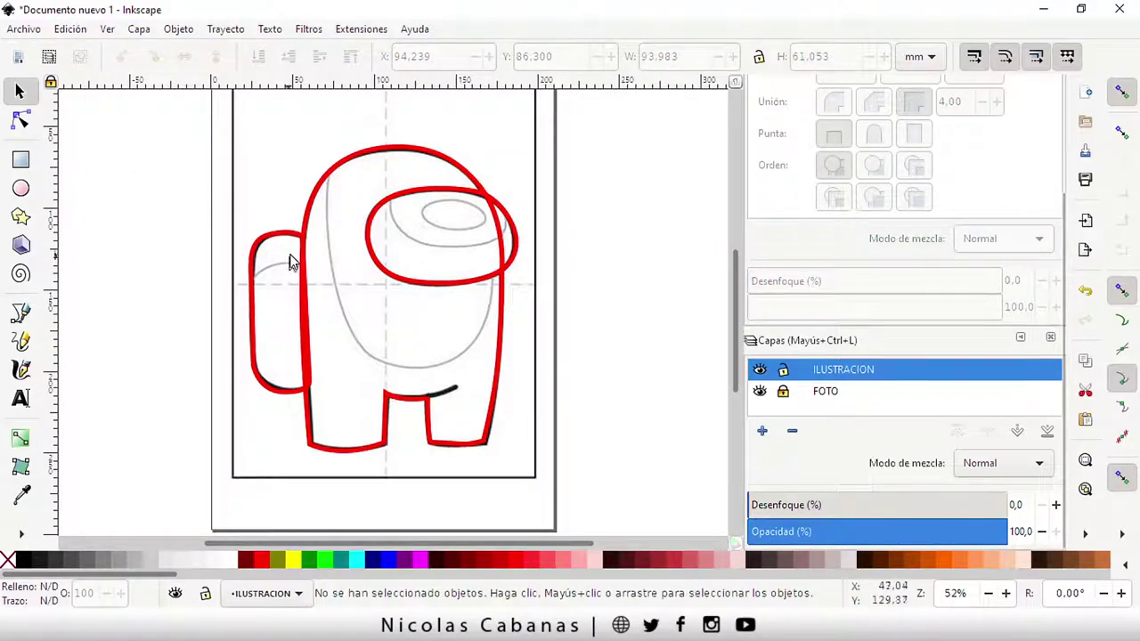
Zoom the Photos reference diagram into the final coloured panels 7–9, then minimize the viewer.
scroll(255, 273, up, 1)
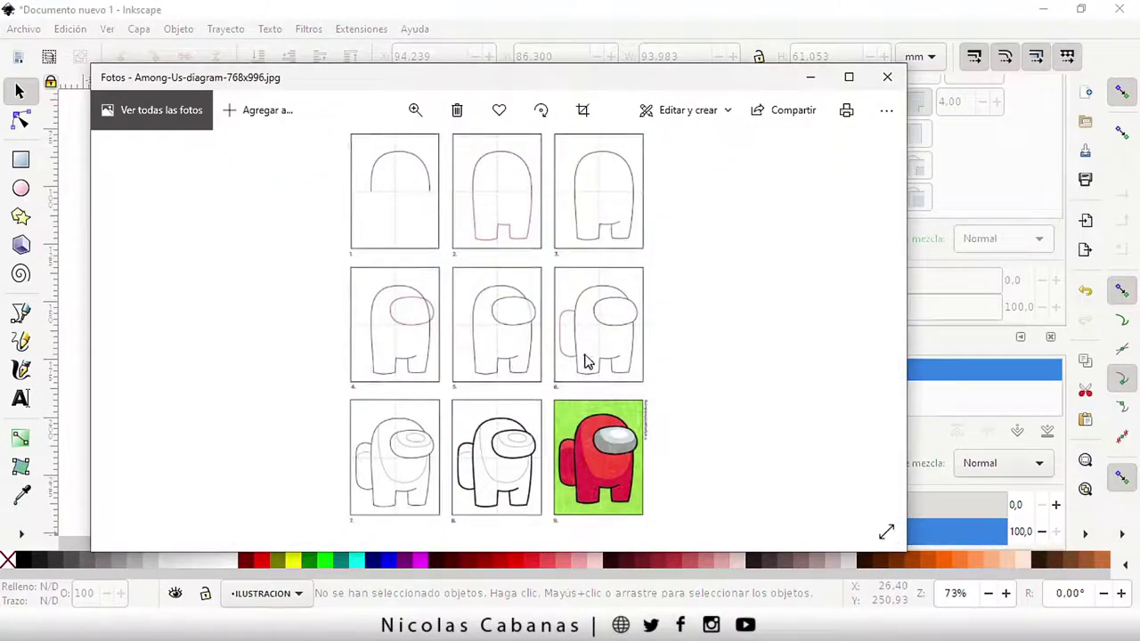
click(416, 109)
drag(347, 159, 368, 152)
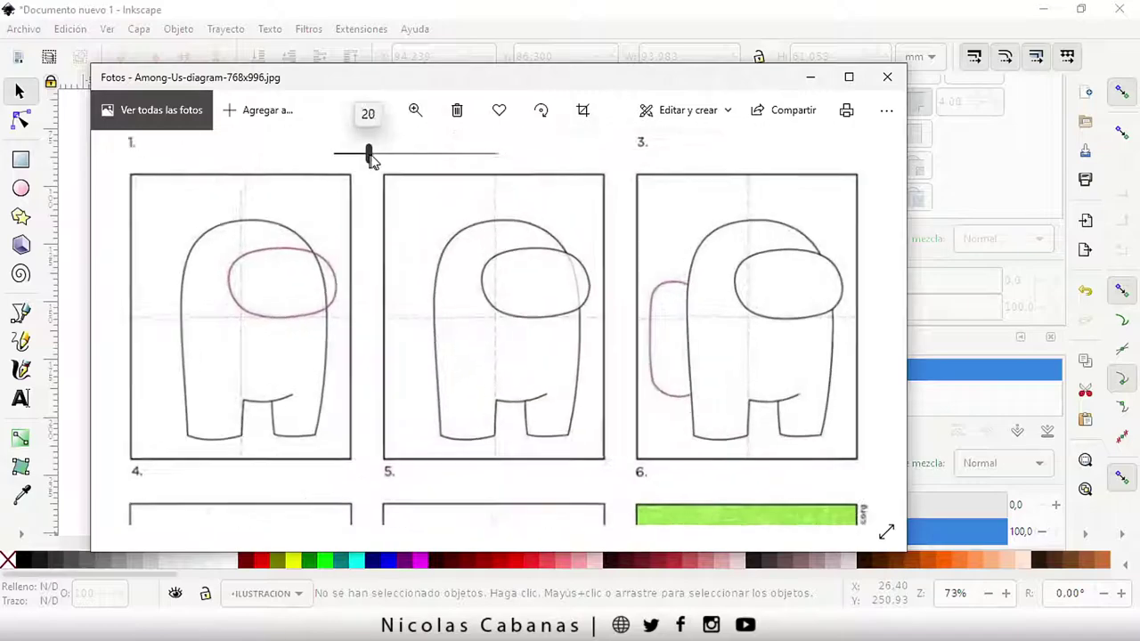
drag(407, 407, 362, 351)
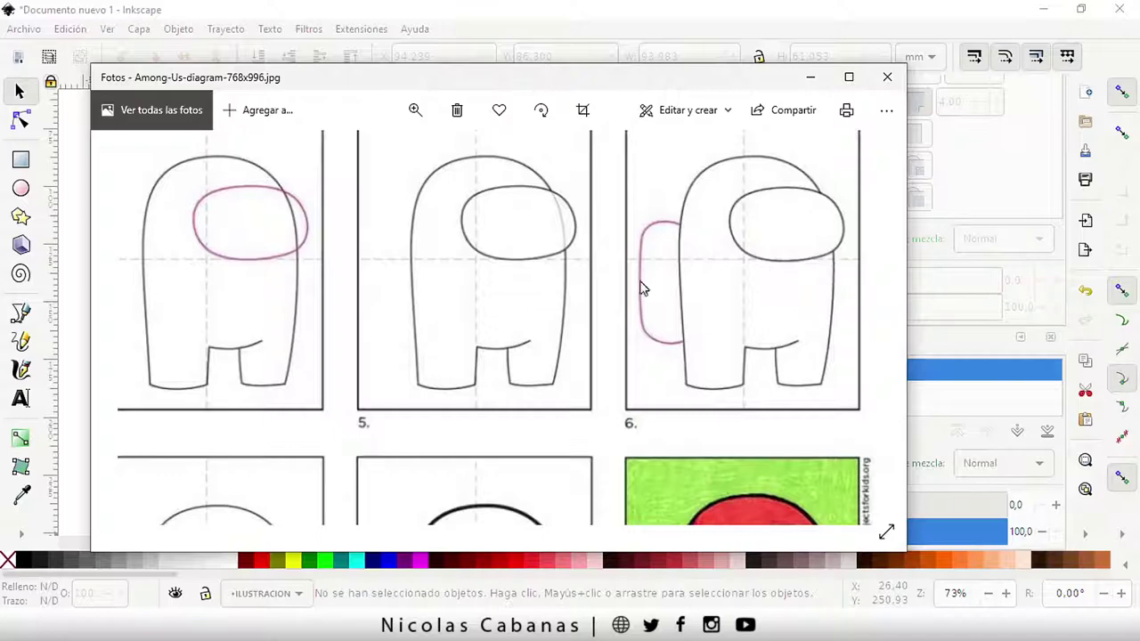
drag(262, 472, 469, 178)
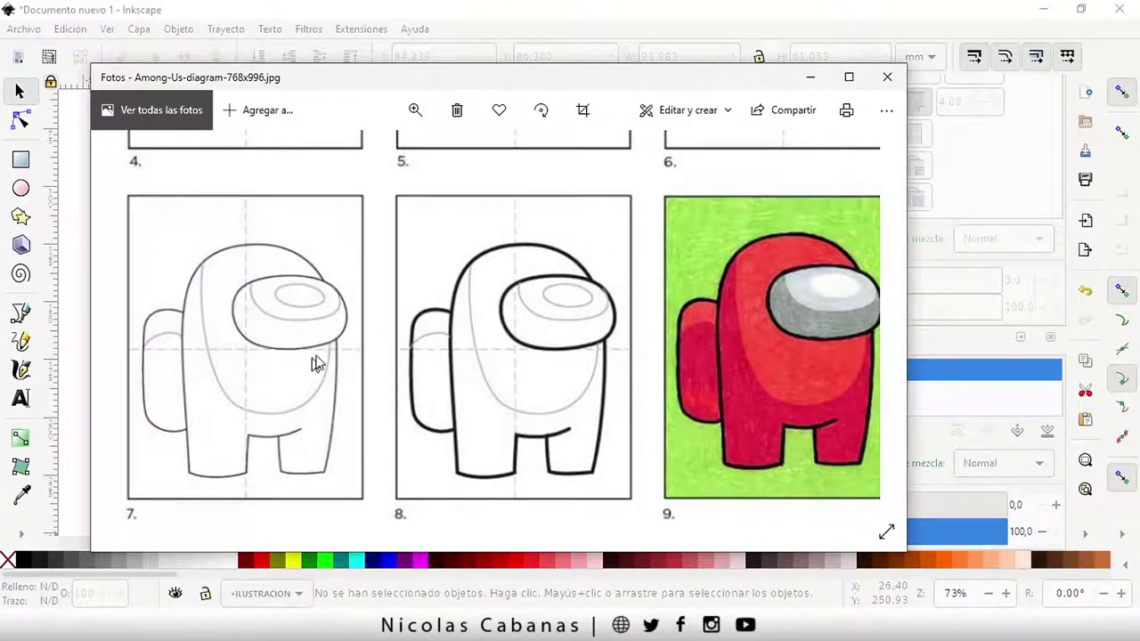
click(811, 77)
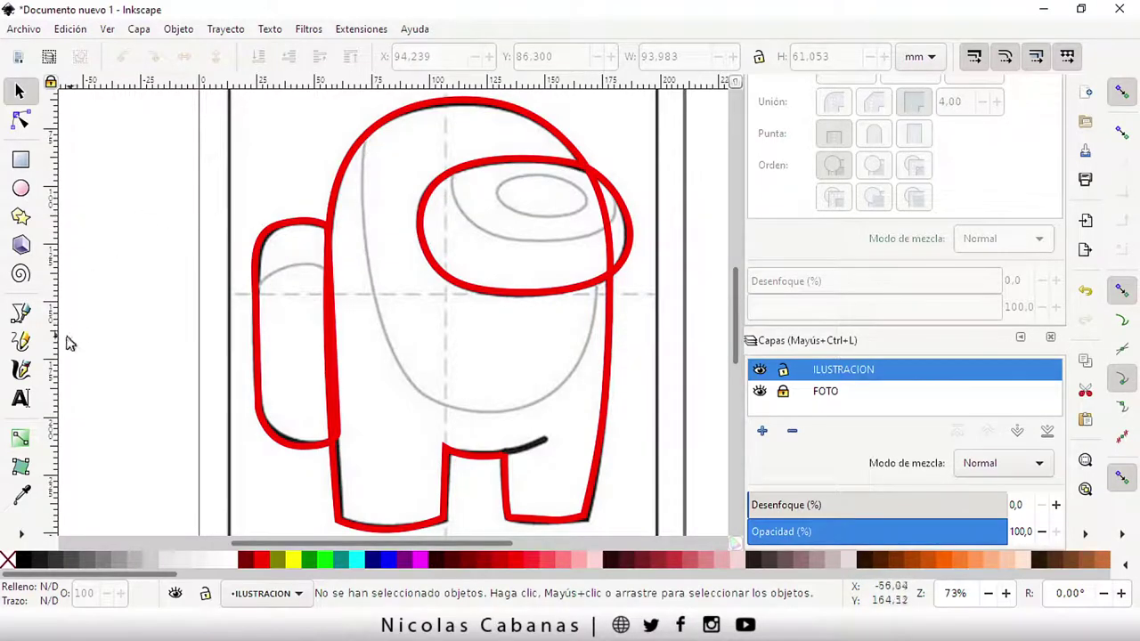
Draw a closed path from the head's upper left, down the body's left side, across the bottom and back near the visor.
click(20, 316)
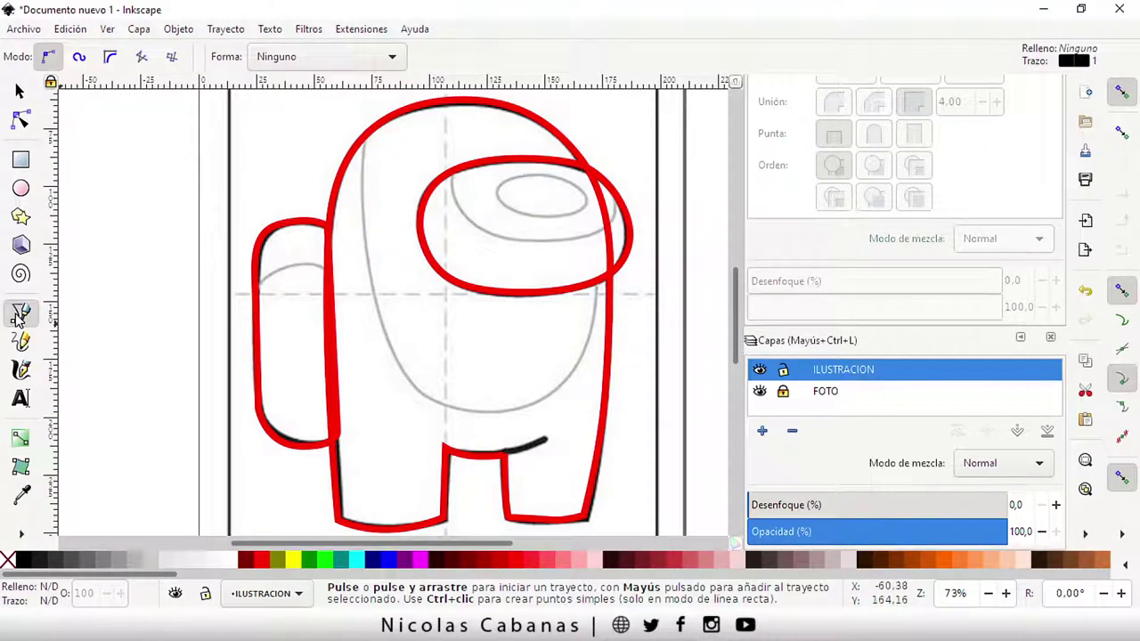
click(363, 143)
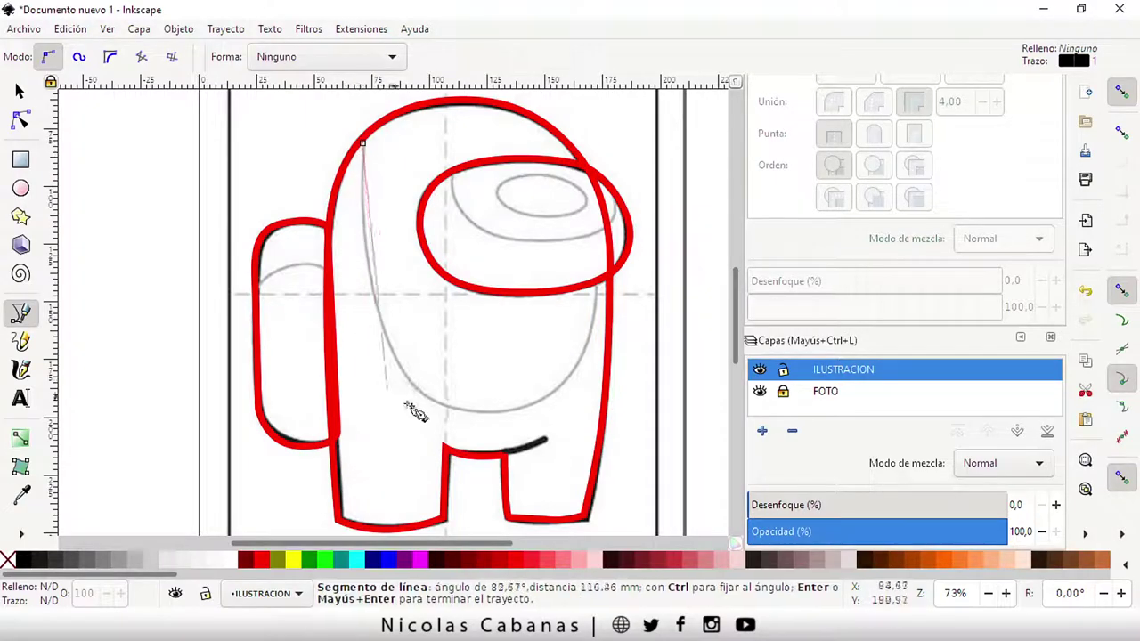
drag(374, 288, 382, 331)
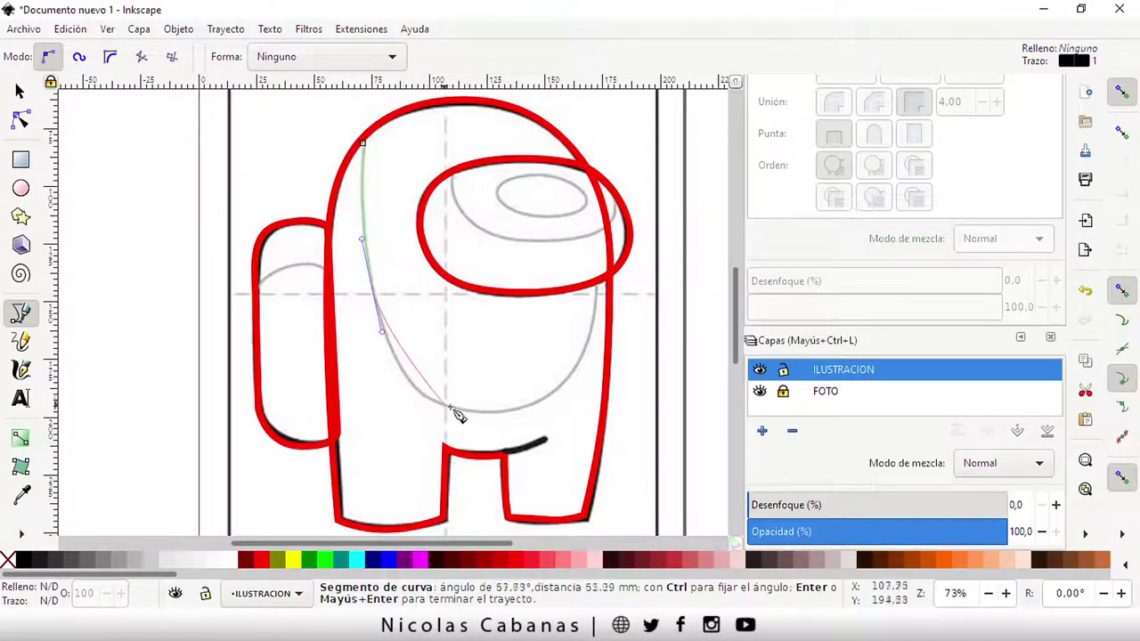
drag(460, 409, 521, 419)
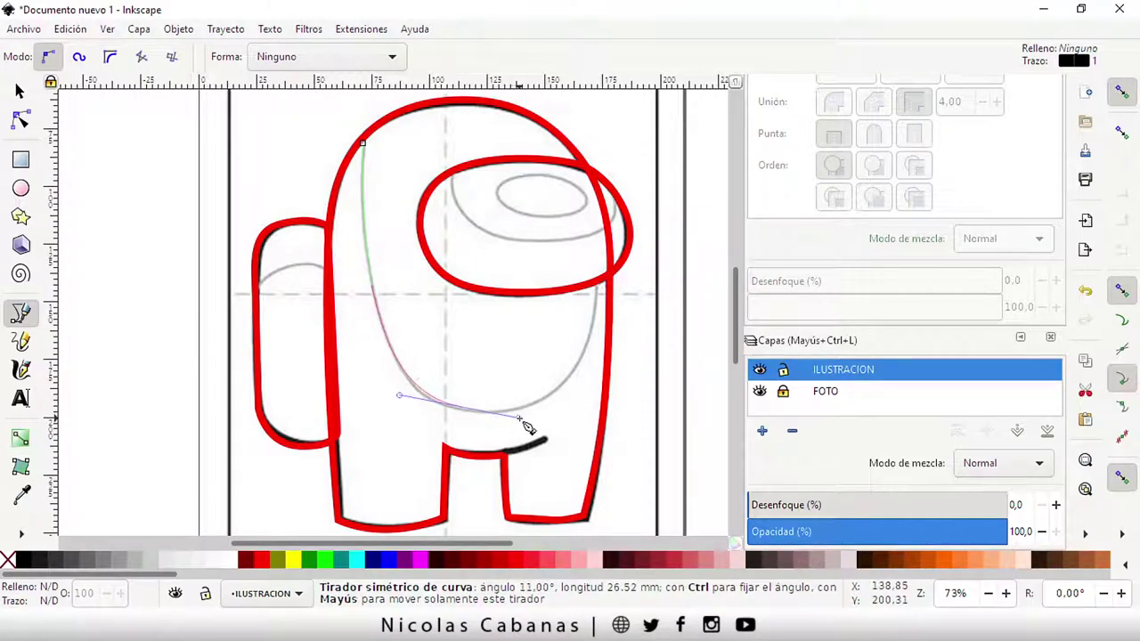
drag(521, 419, 521, 420)
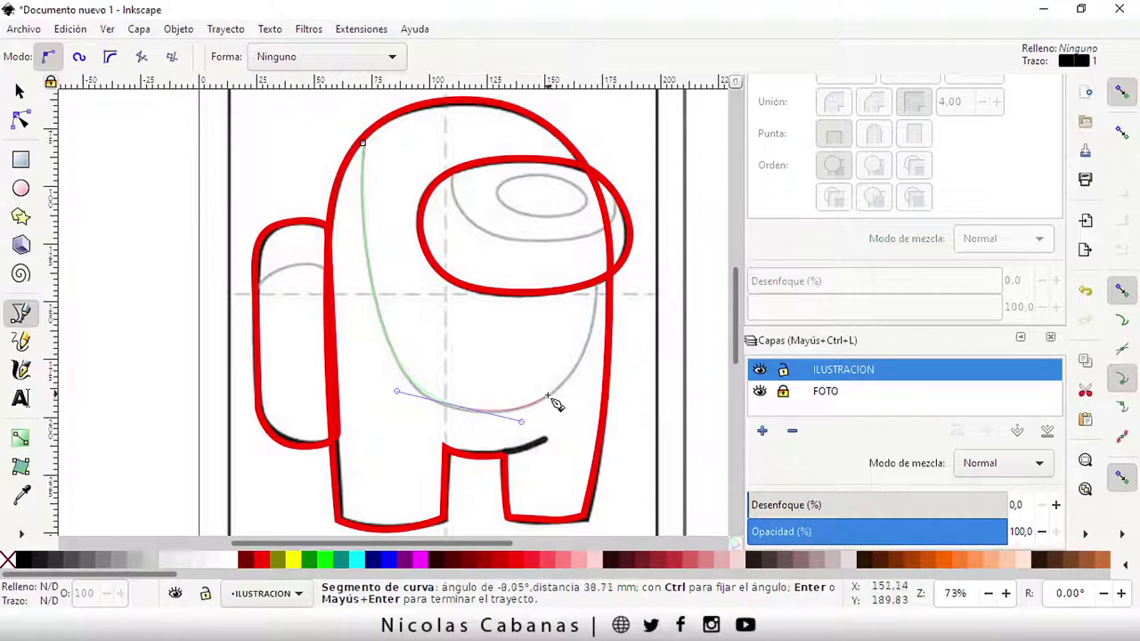
click(549, 397)
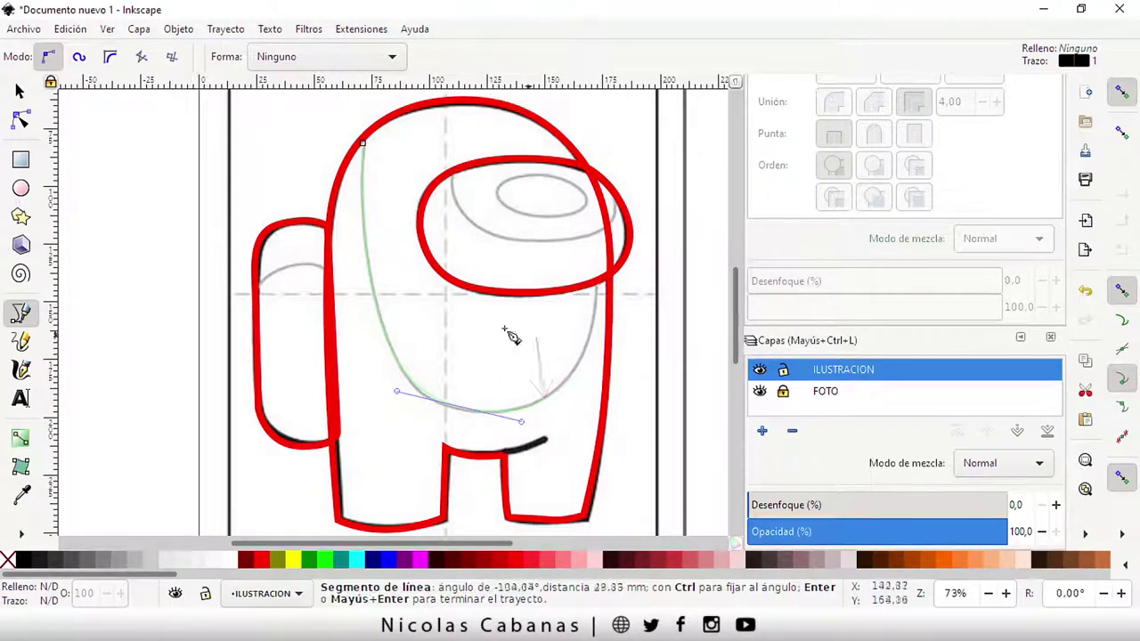
click(396, 220)
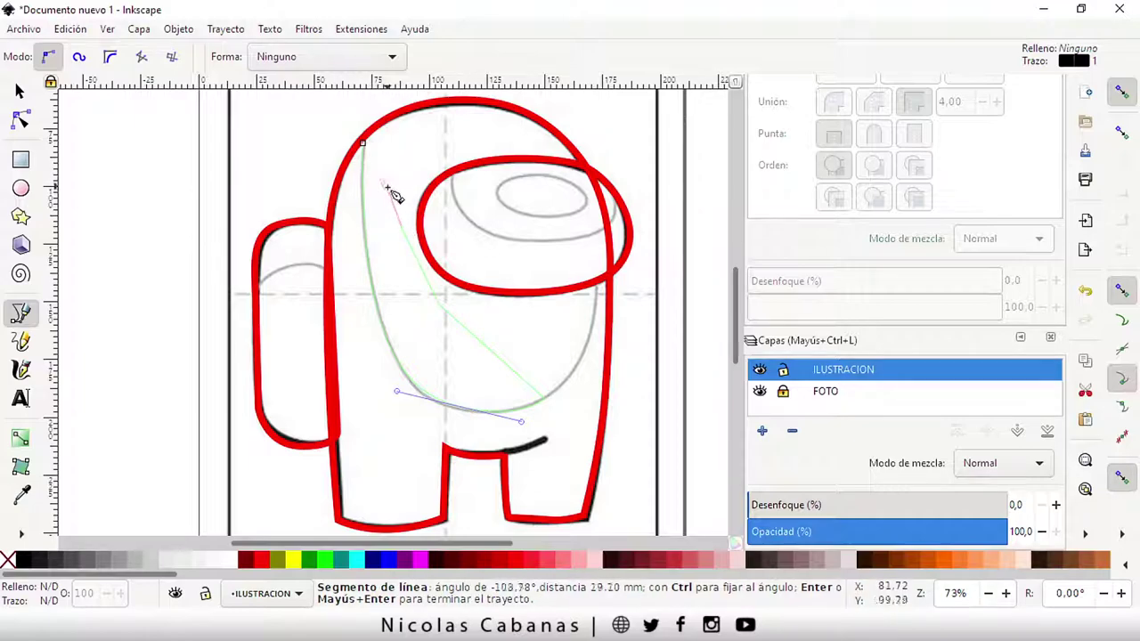
click(361, 145)
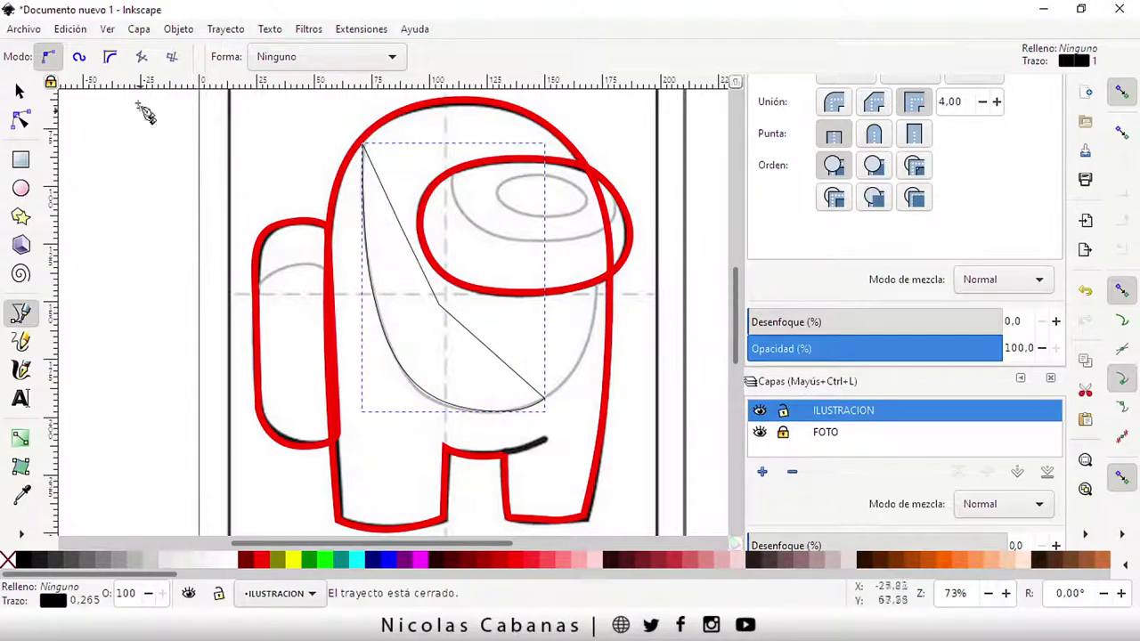
Bend the shading shape's curve toward the body's right side and make the right-side node symmetric.
click(17, 122)
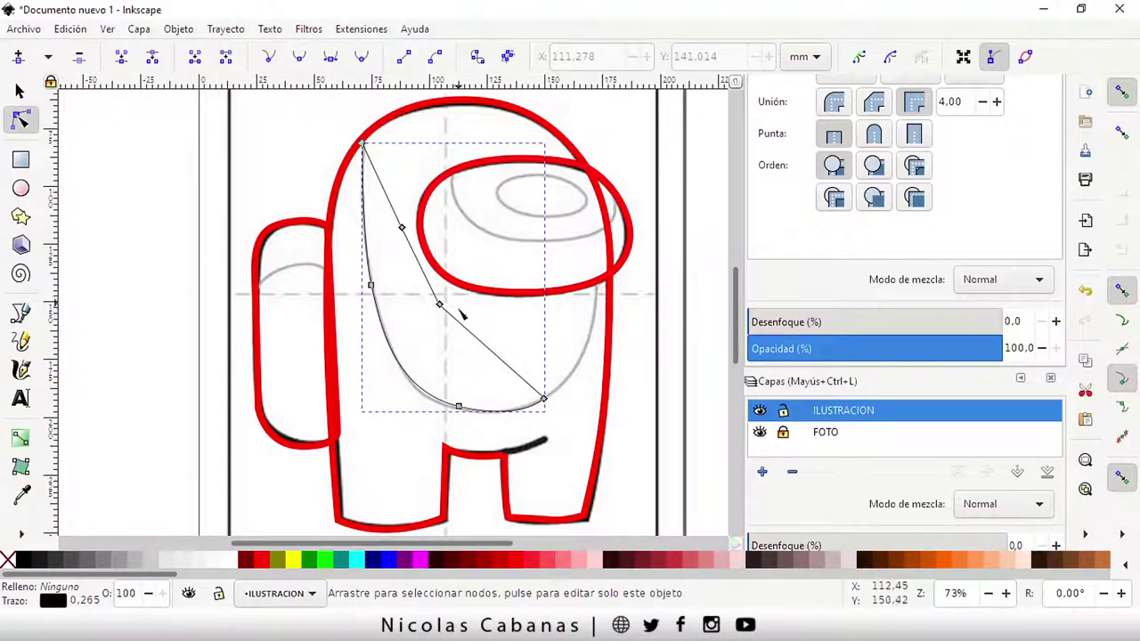
drag(440, 302, 582, 344)
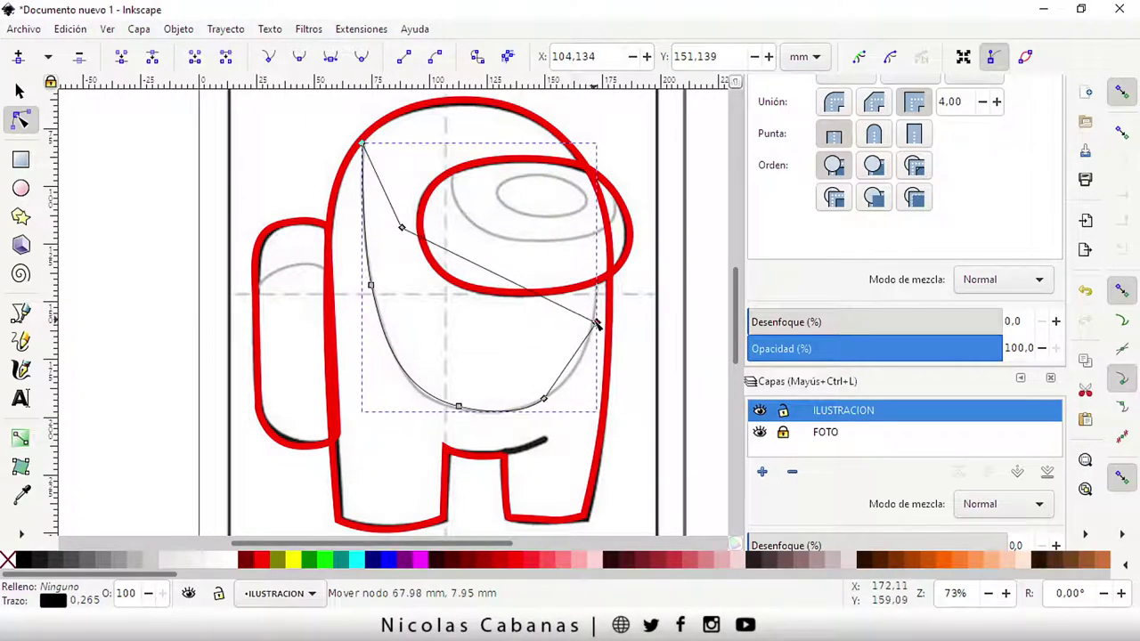
drag(582, 344, 594, 328)
drag(401, 227, 549, 125)
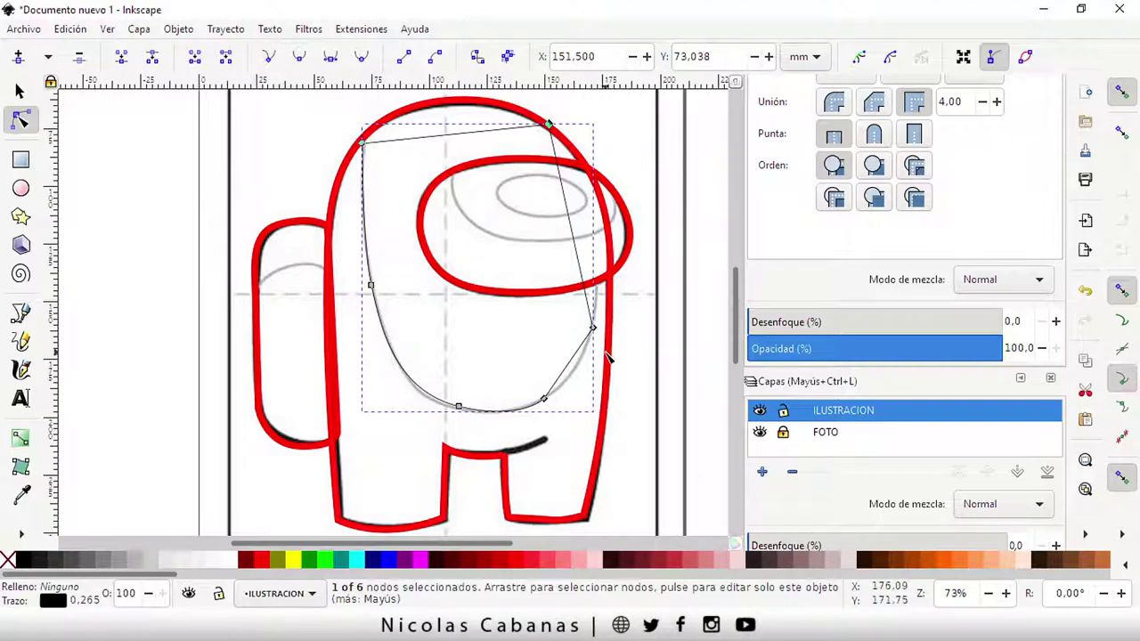
drag(594, 327, 600, 308)
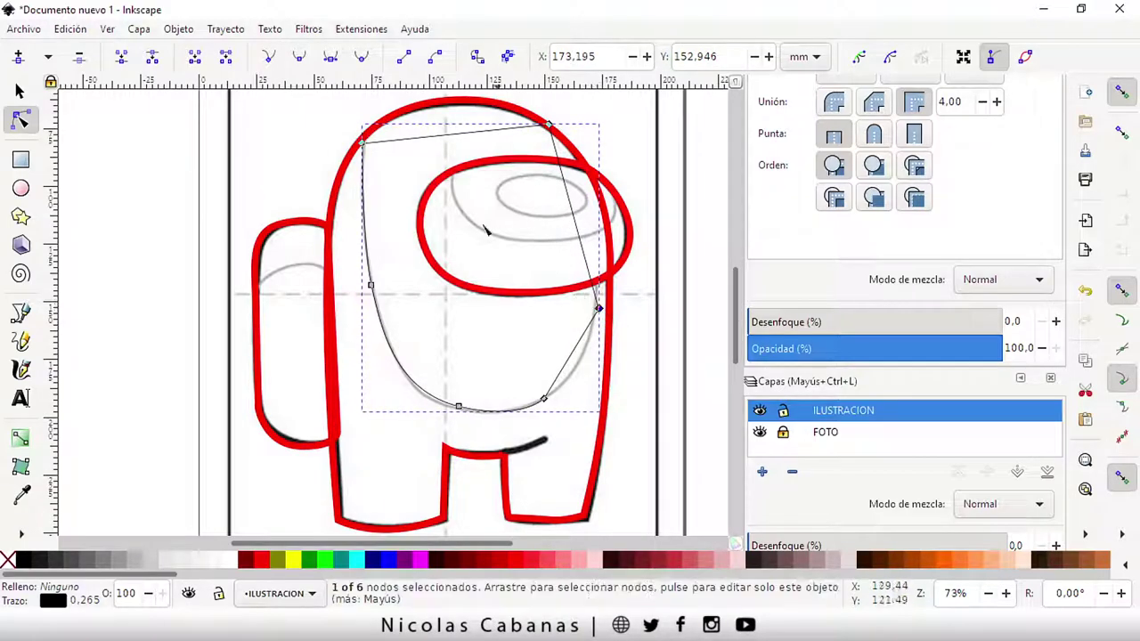
click(330, 61)
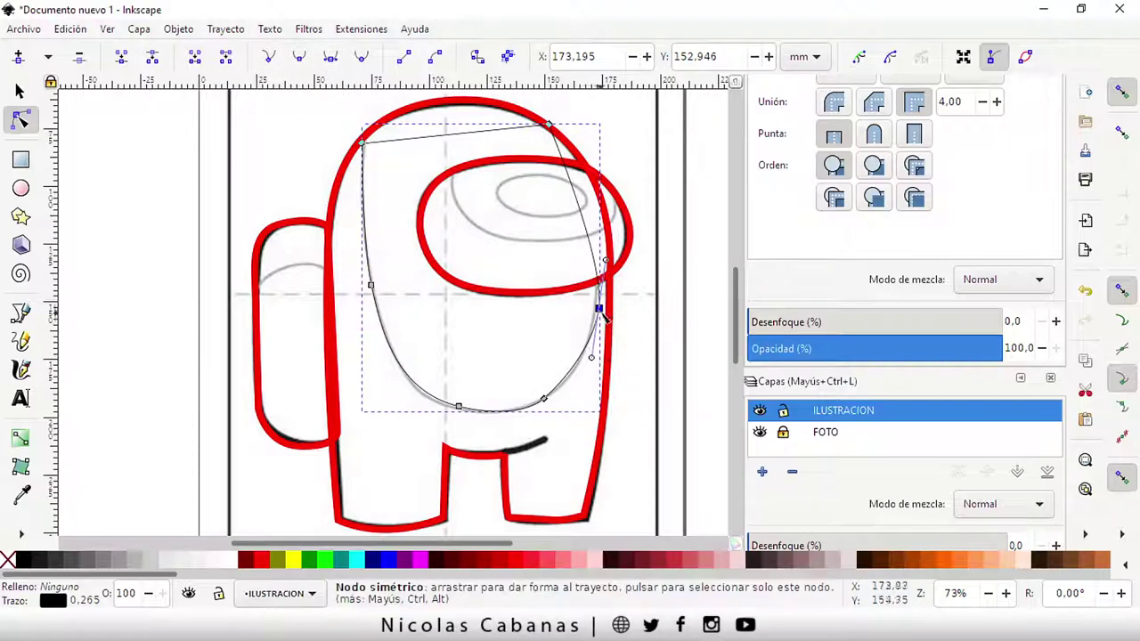
Fit the right and upper nodes to the body outline, adding a top node pulled up to the head.
drag(599, 308, 599, 306)
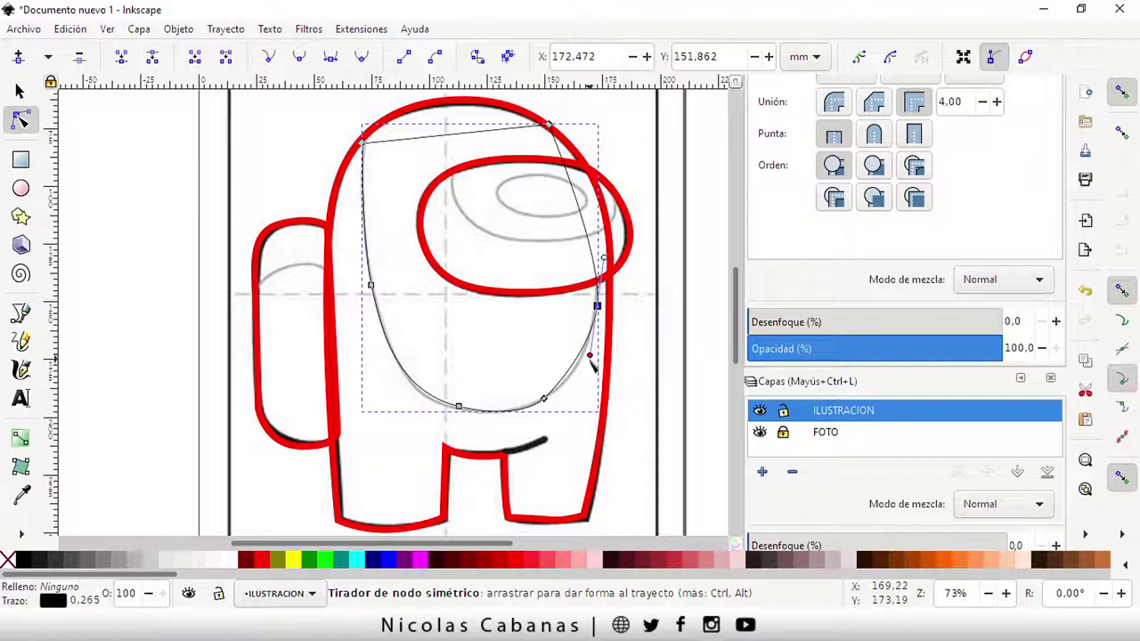
drag(590, 356, 591, 368)
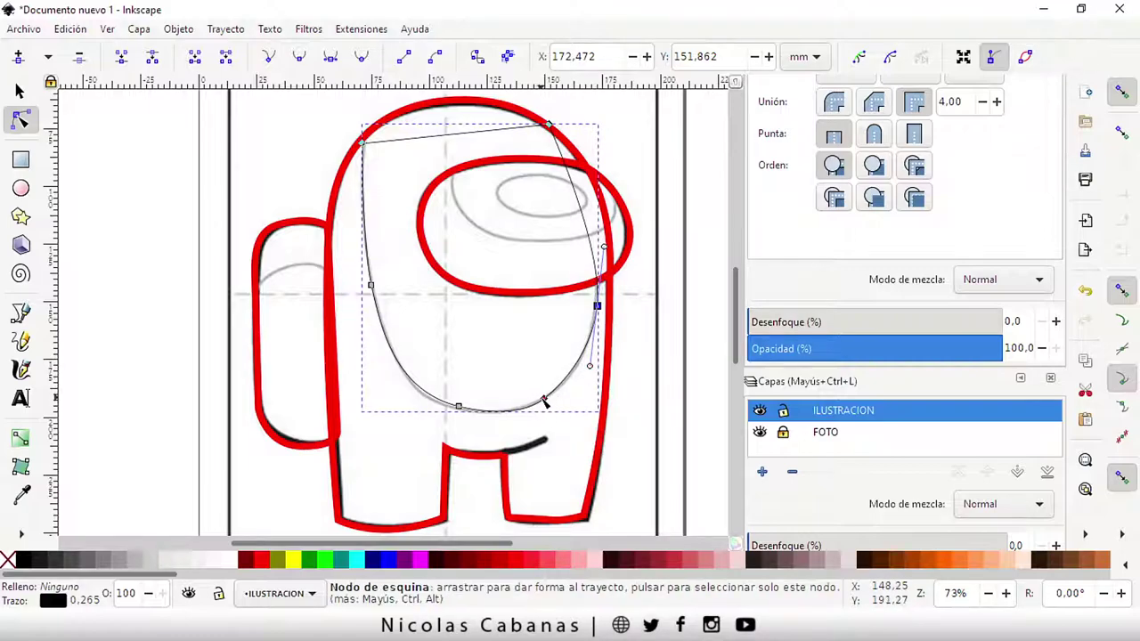
drag(543, 399, 555, 391)
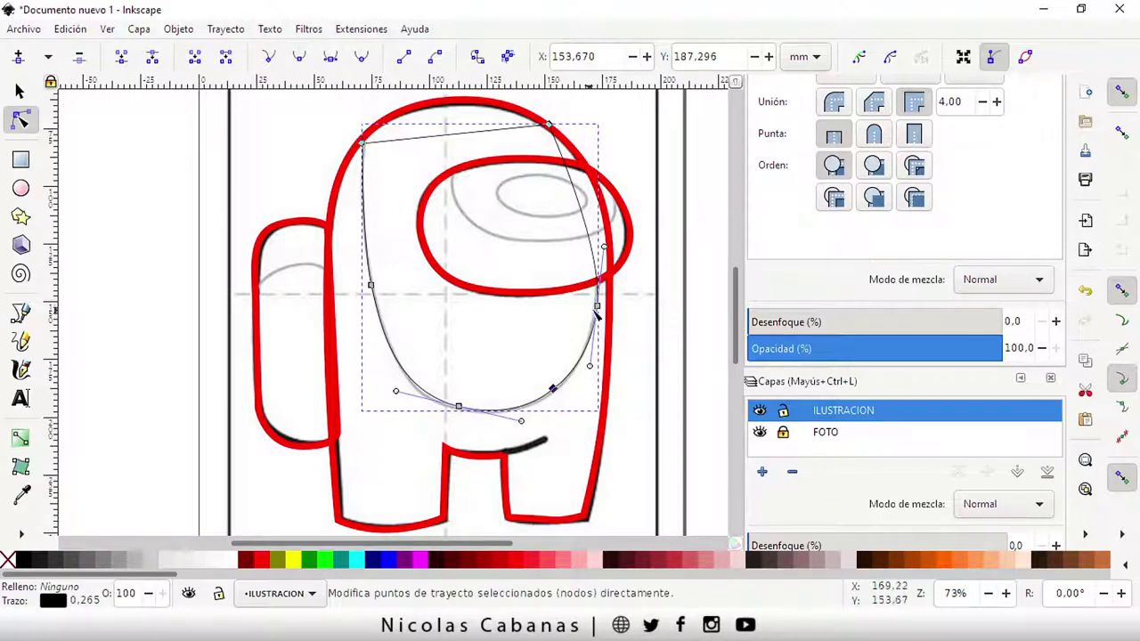
drag(597, 307, 593, 305)
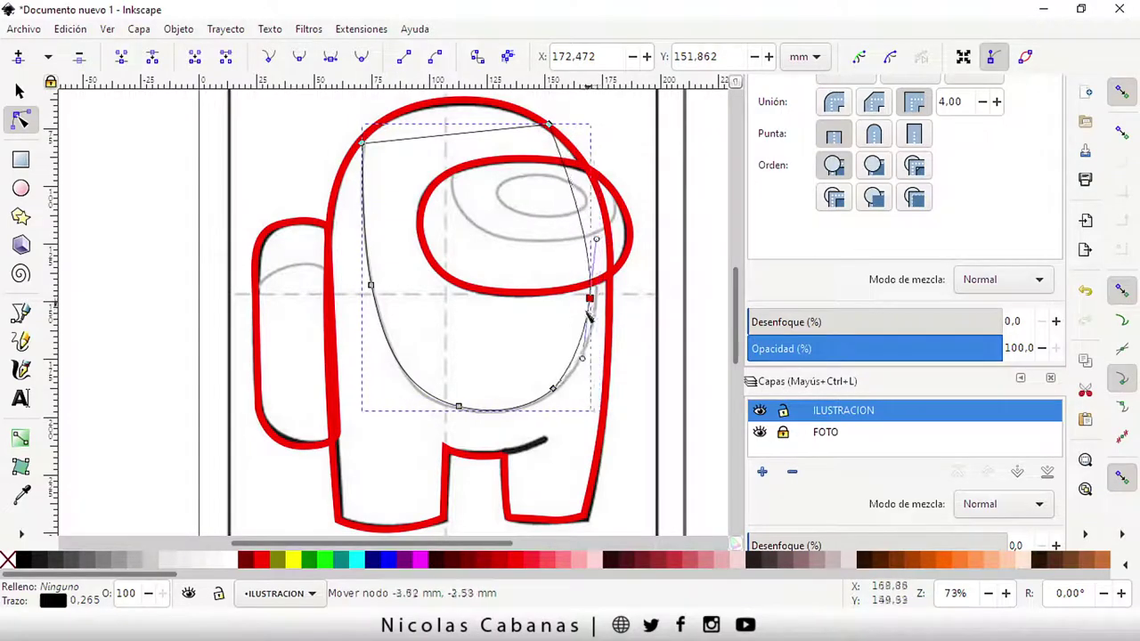
drag(593, 305, 597, 300)
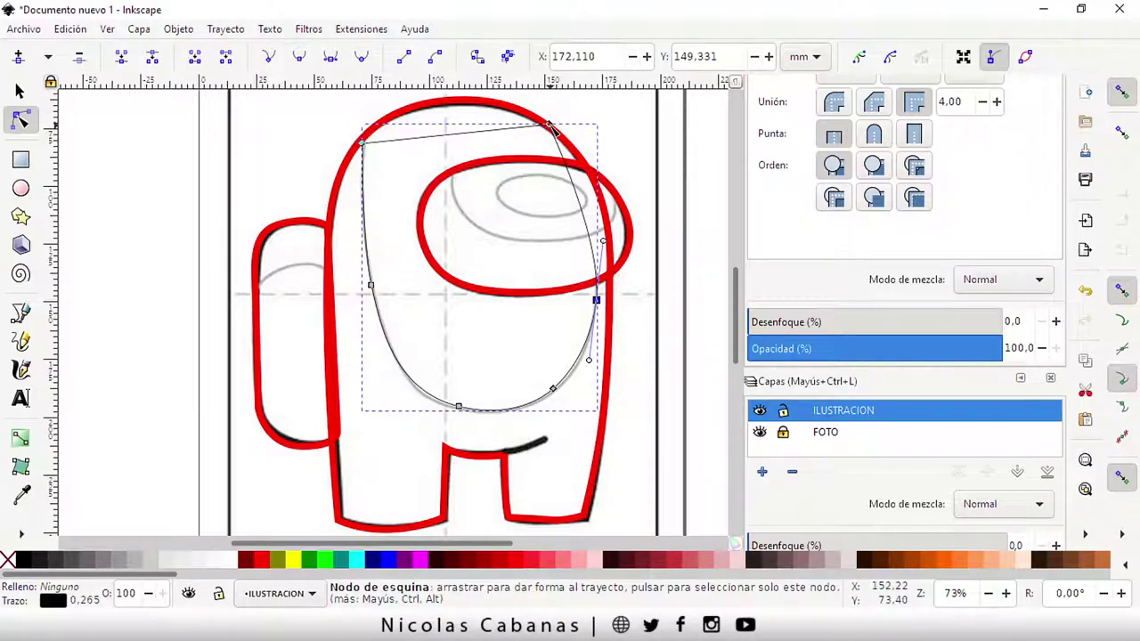
drag(552, 126, 588, 169)
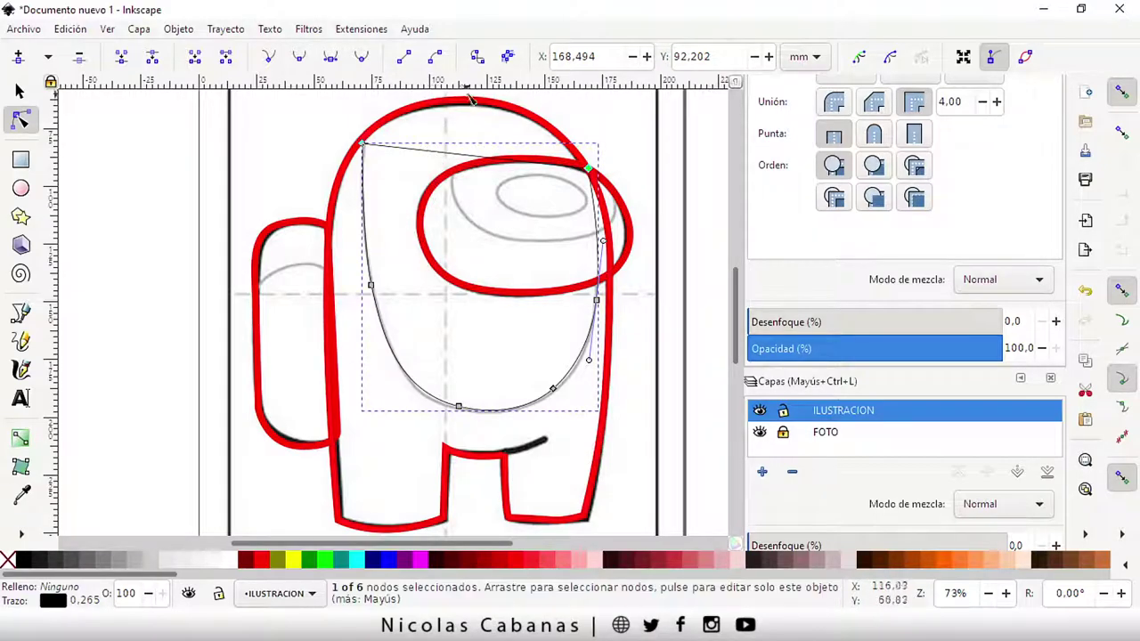
double_click(438, 154)
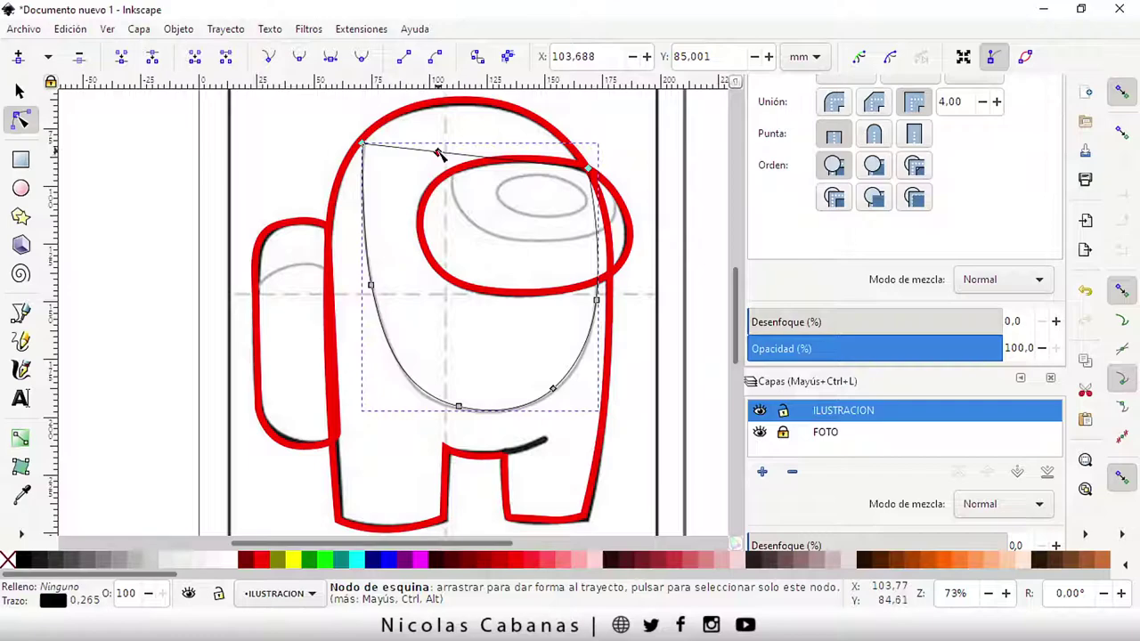
drag(439, 154, 477, 101)
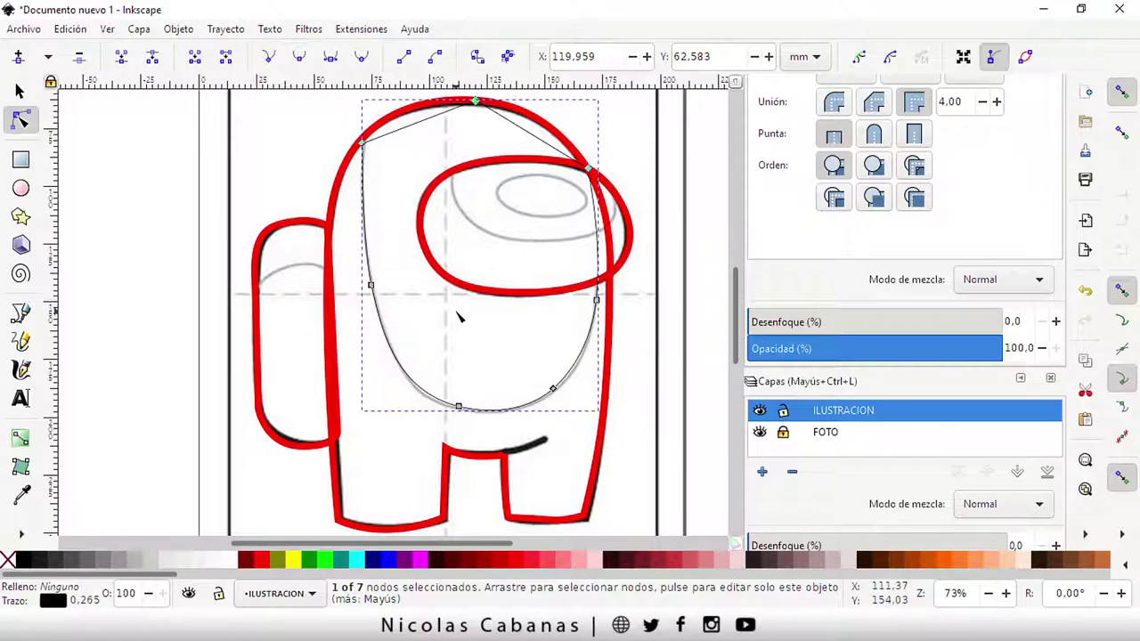
Fill the seven-node body shape salmon-pink and round its top edge along the head outline.
click(563, 561)
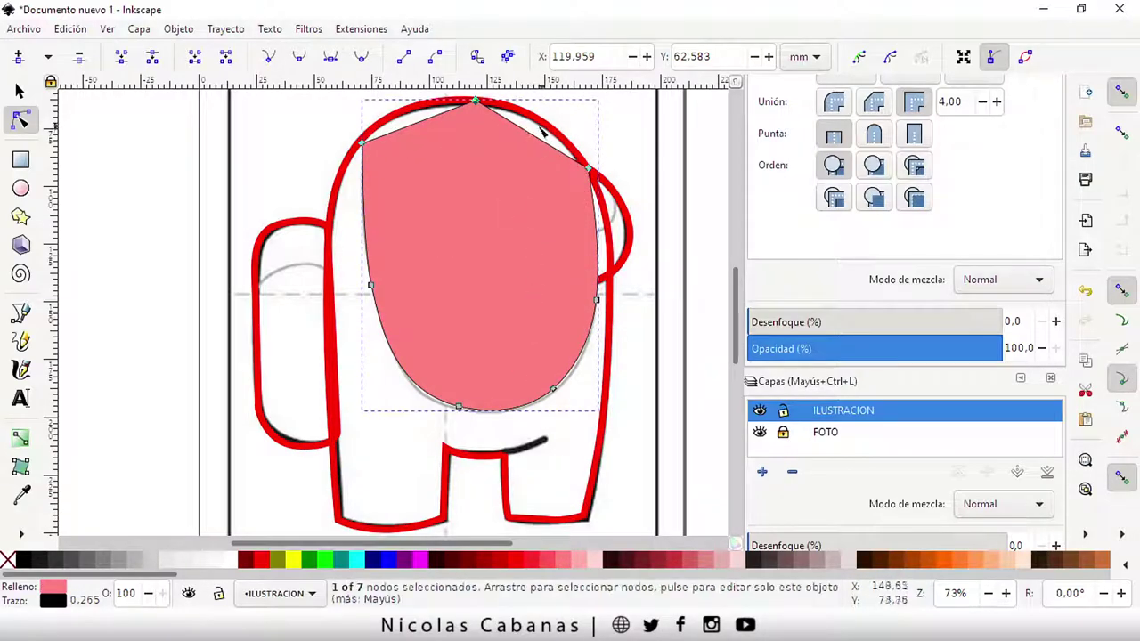
scroll(739, 302, up, 1)
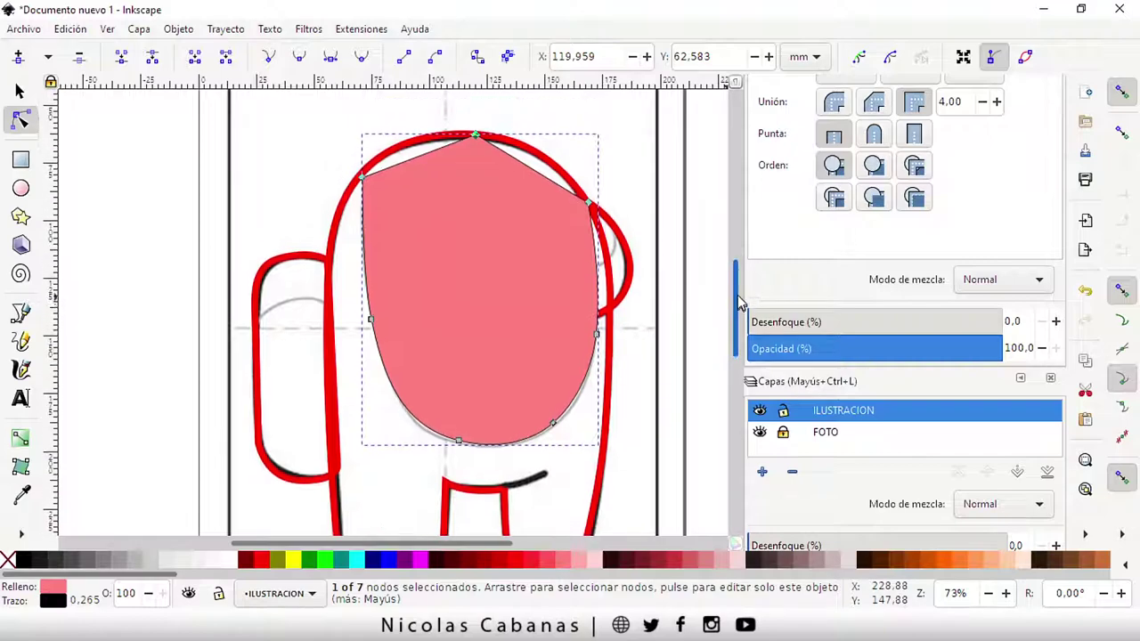
mouse_move(479, 147)
mouse_down()
mouse_move(477, 181)
mouse_move(478, 155)
mouse_up()
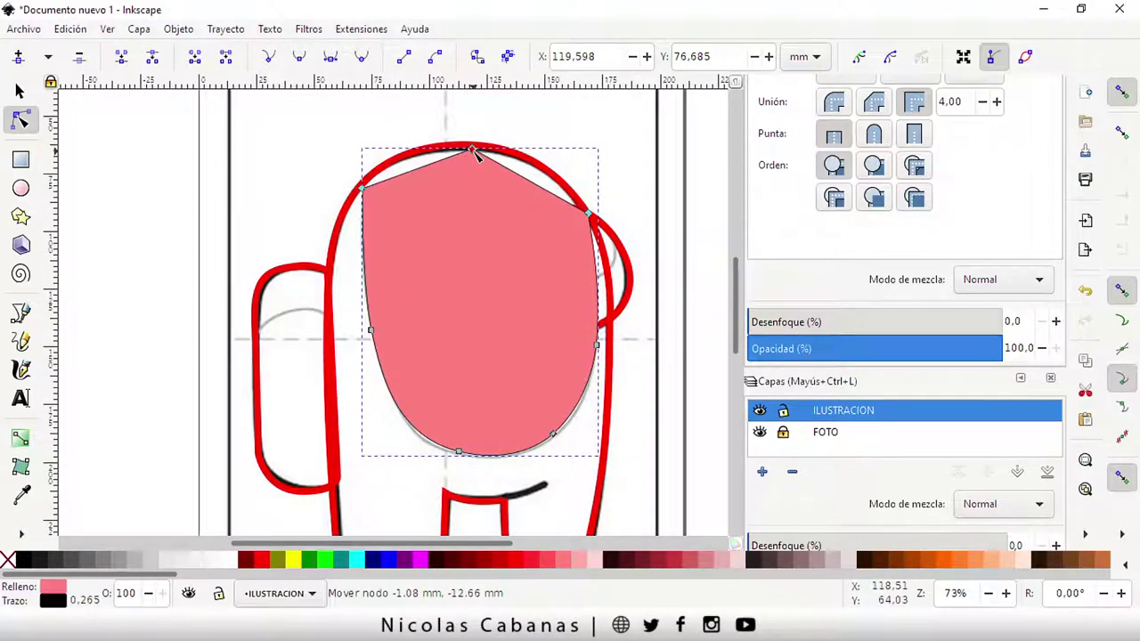
click(331, 57)
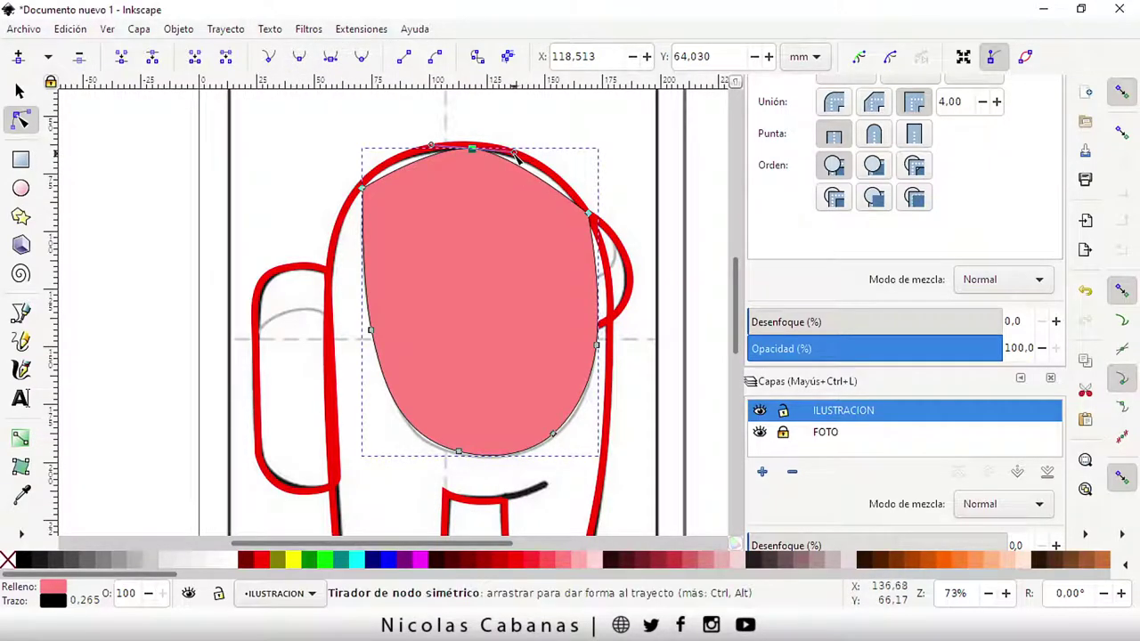
drag(518, 154, 544, 153)
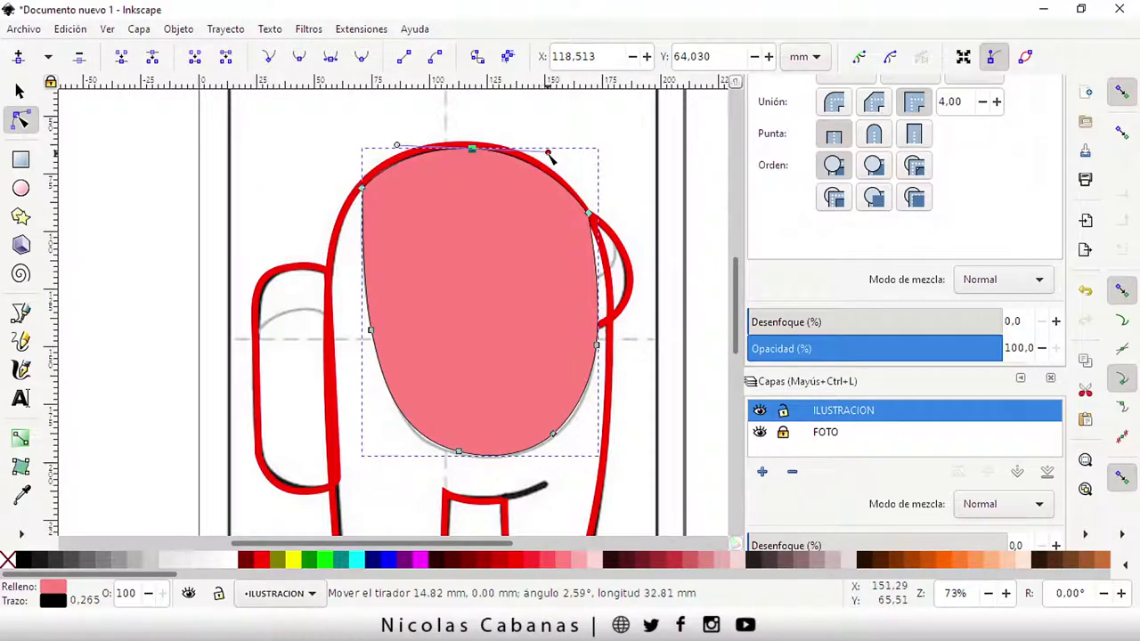
drag(543, 153, 556, 157)
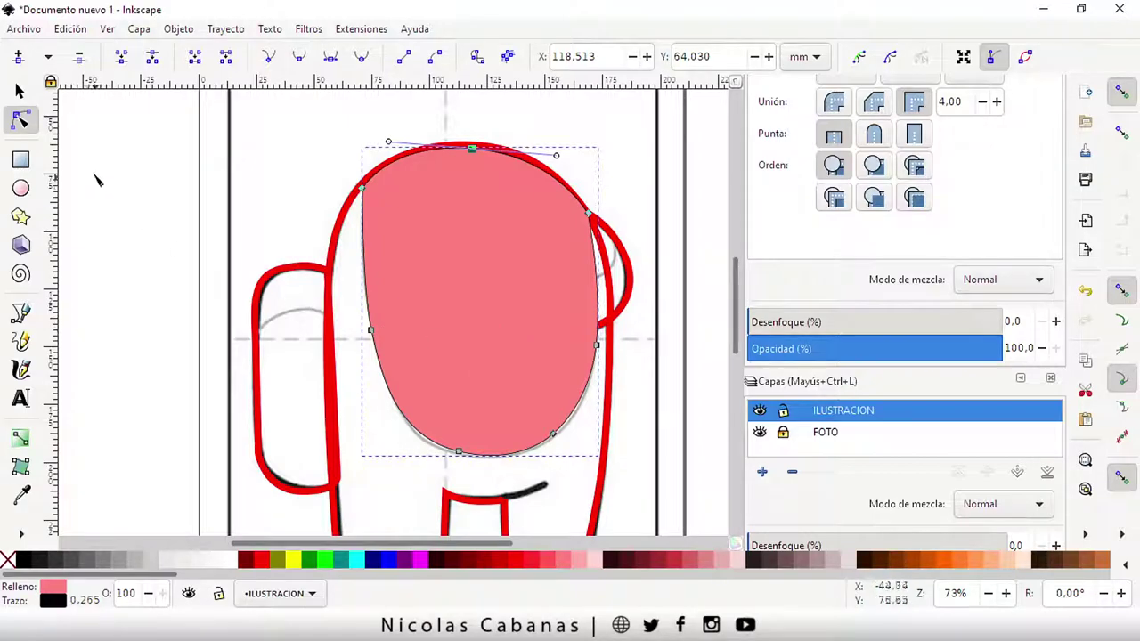
key(s)
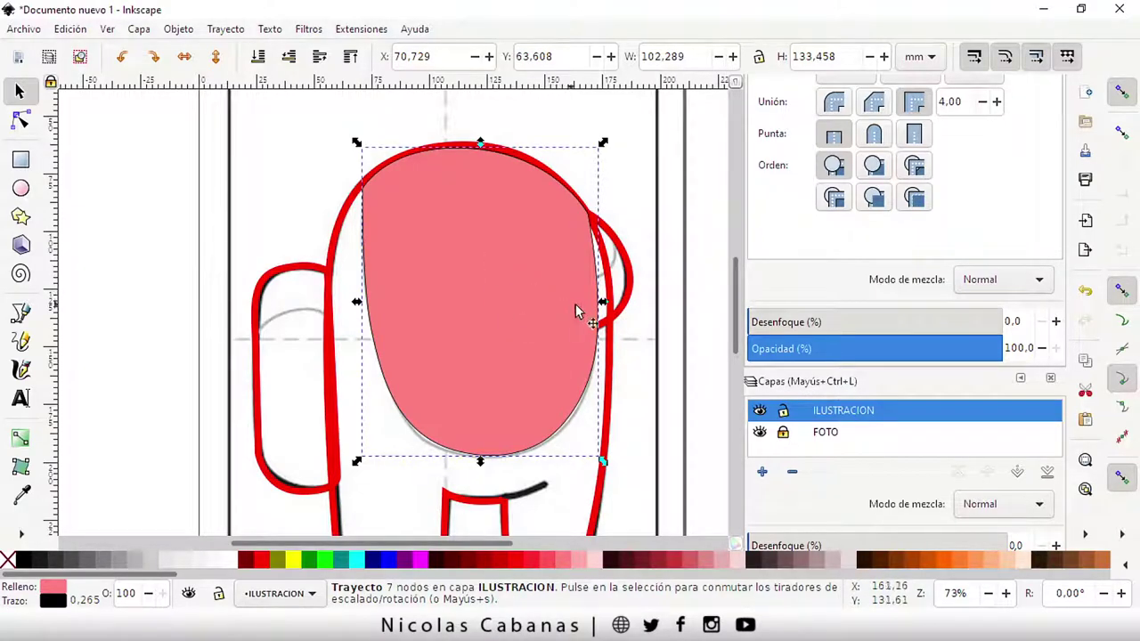
Raise the red visor outline above the salmon-pink body shape.
click(631, 301)
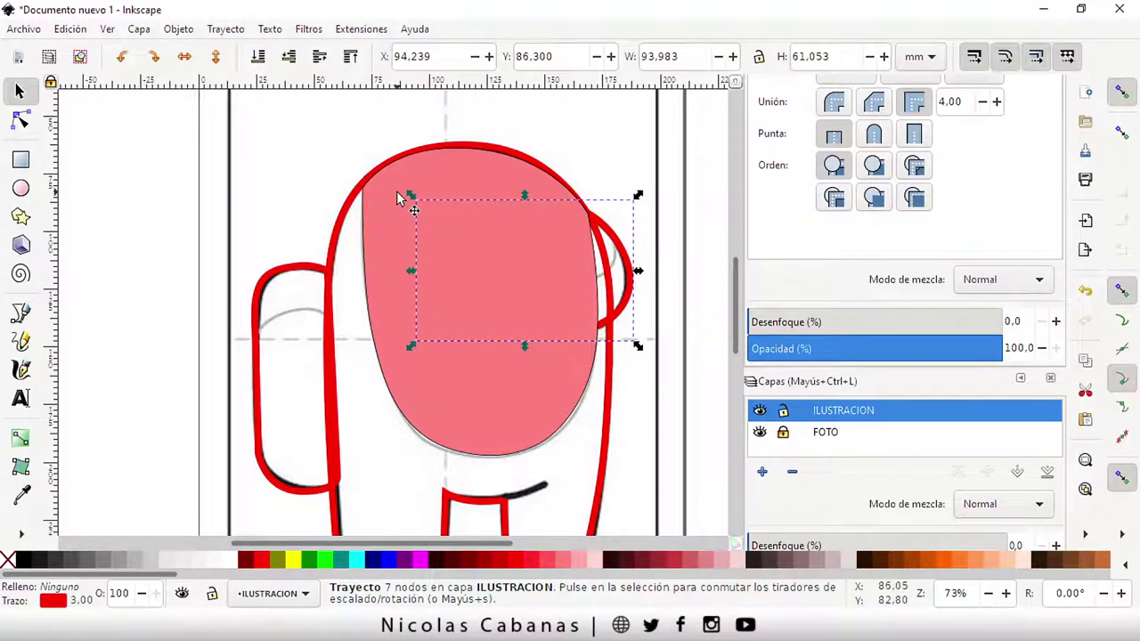
click(178, 29)
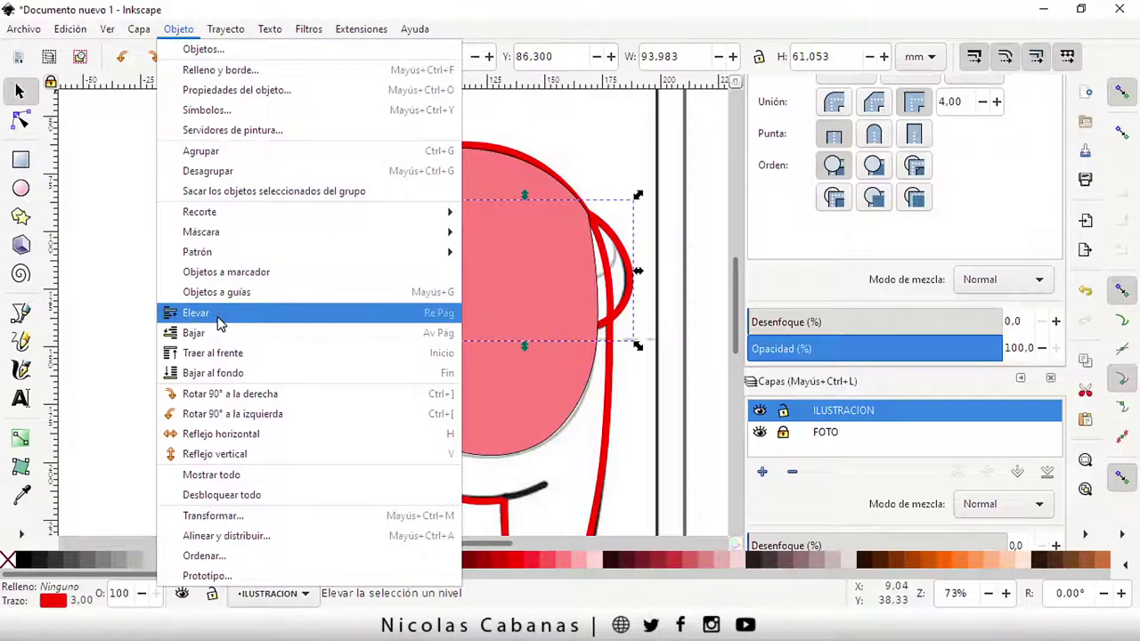
click(294, 321)
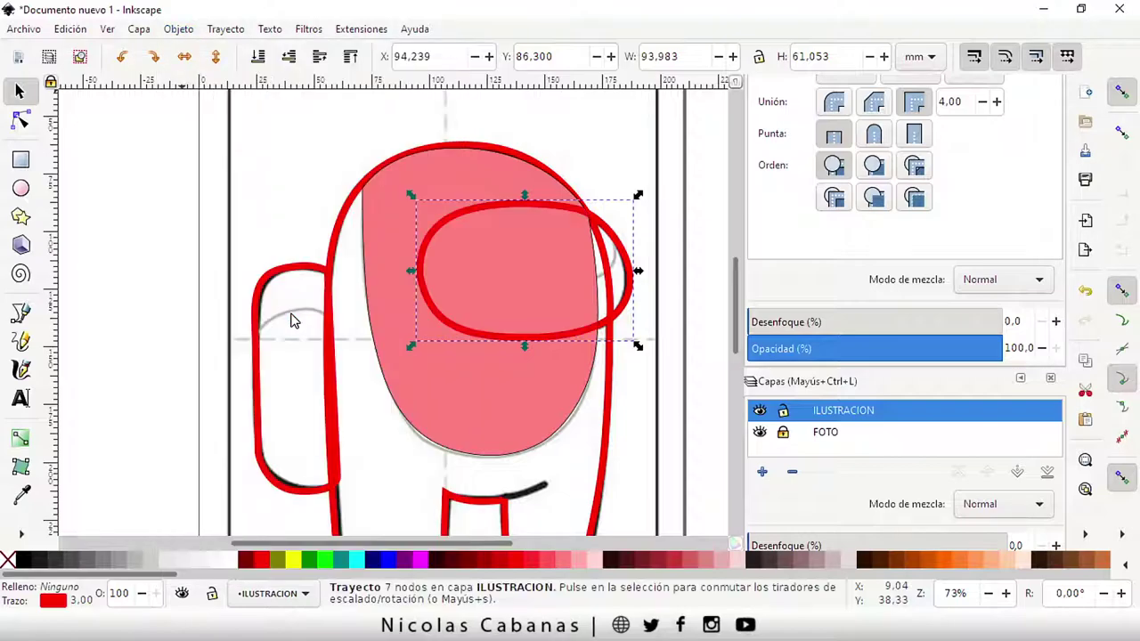
click(178, 28)
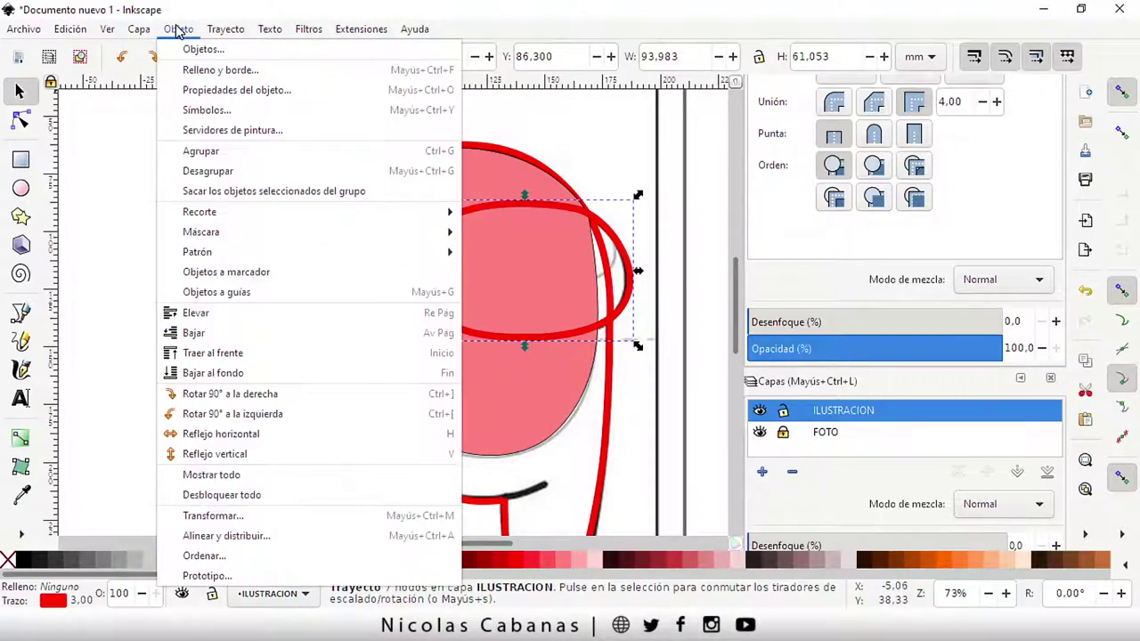
click(209, 333)
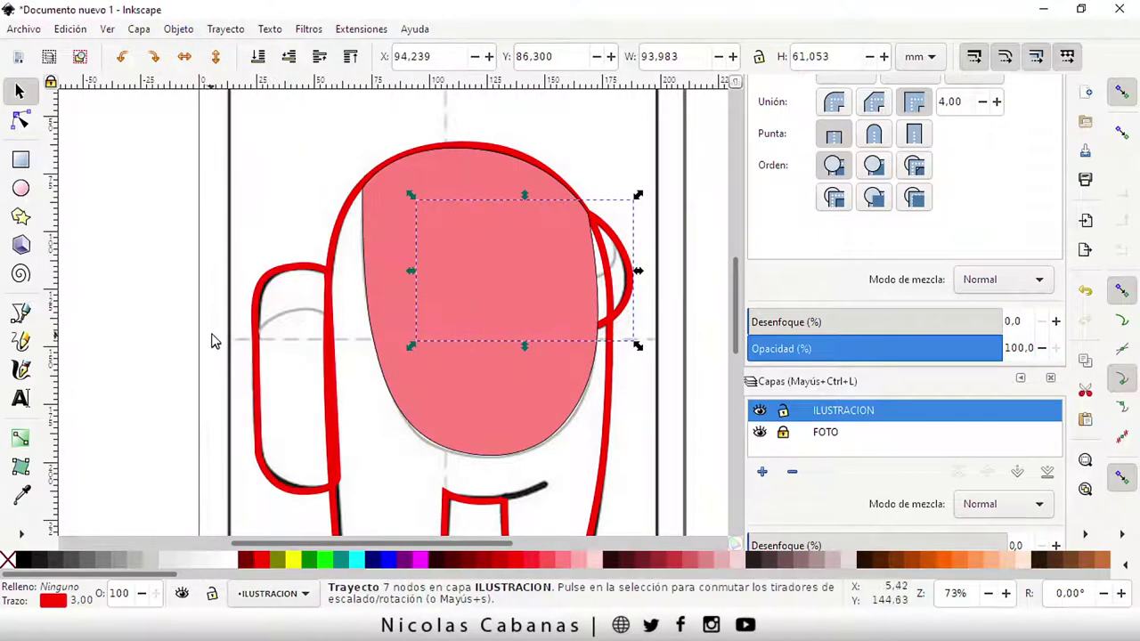
click(178, 32)
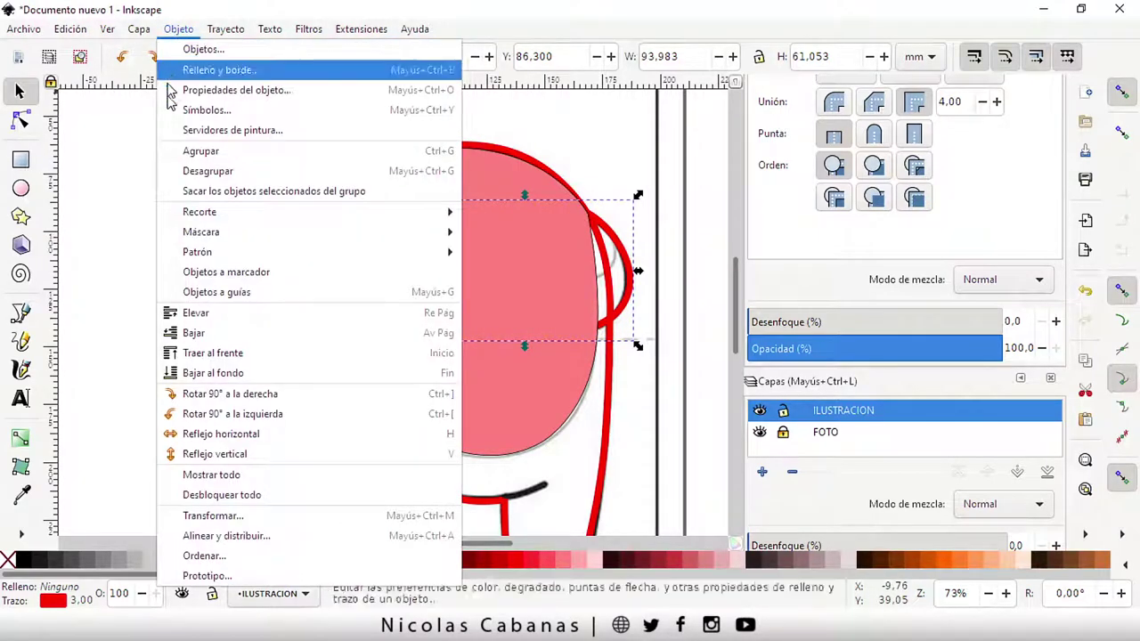
click(196, 313)
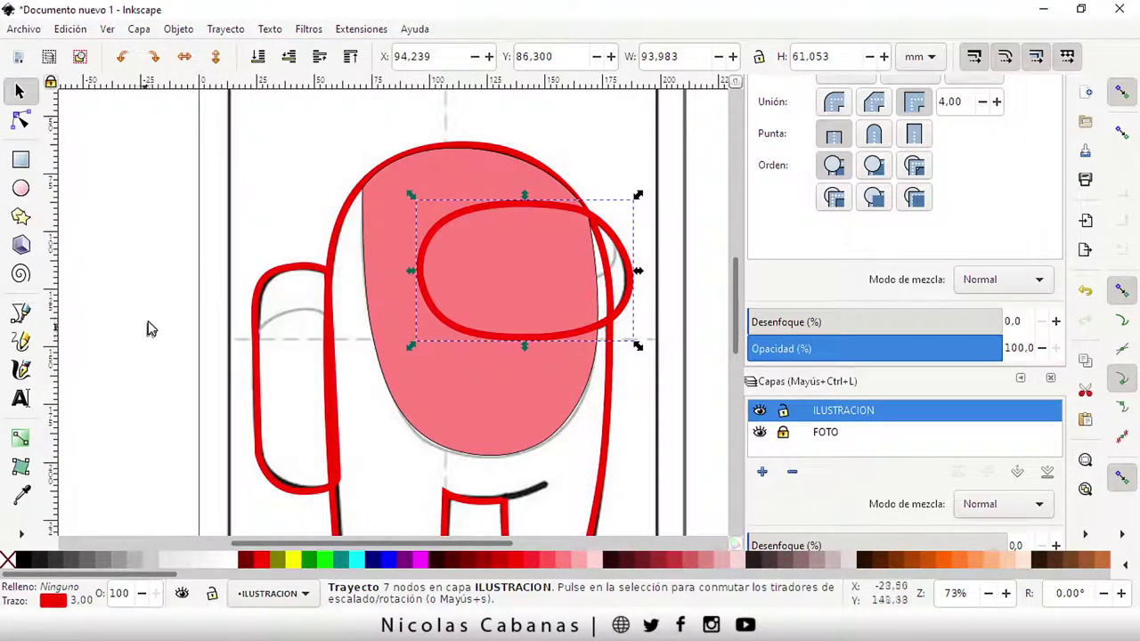
click(152, 321)
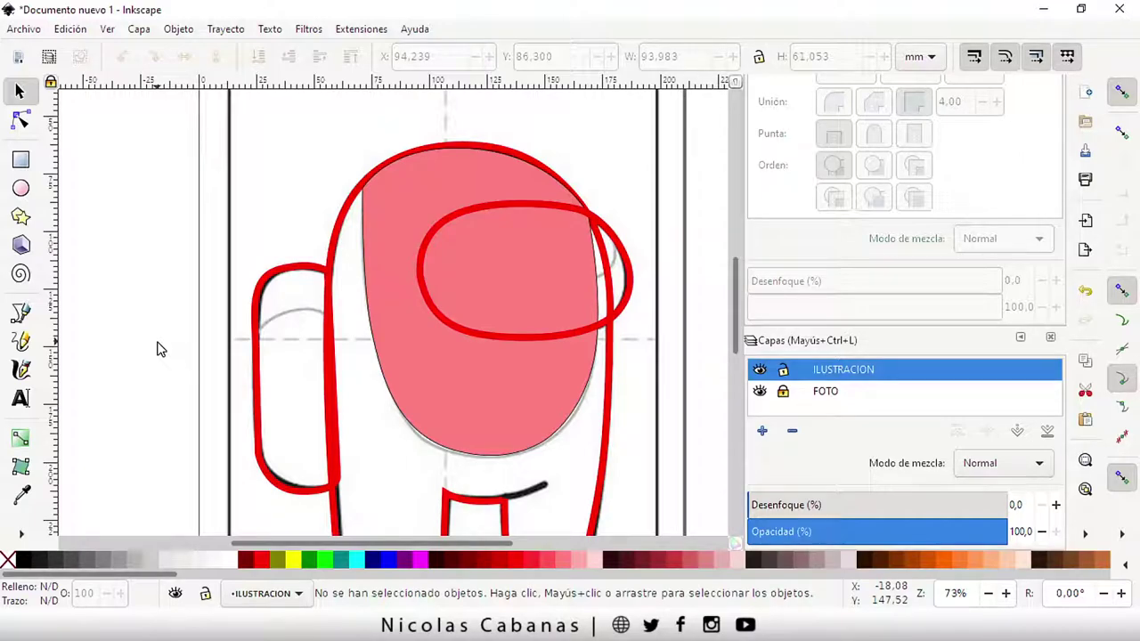
scroll(738, 322, down, 3)
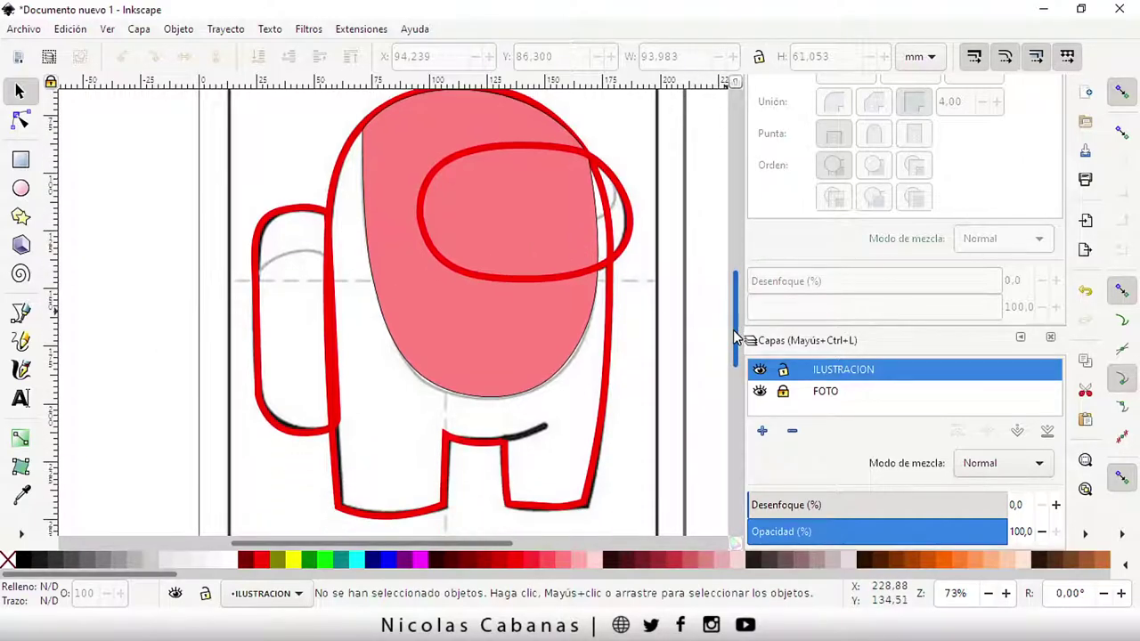
scroll(737, 323, up, 3)
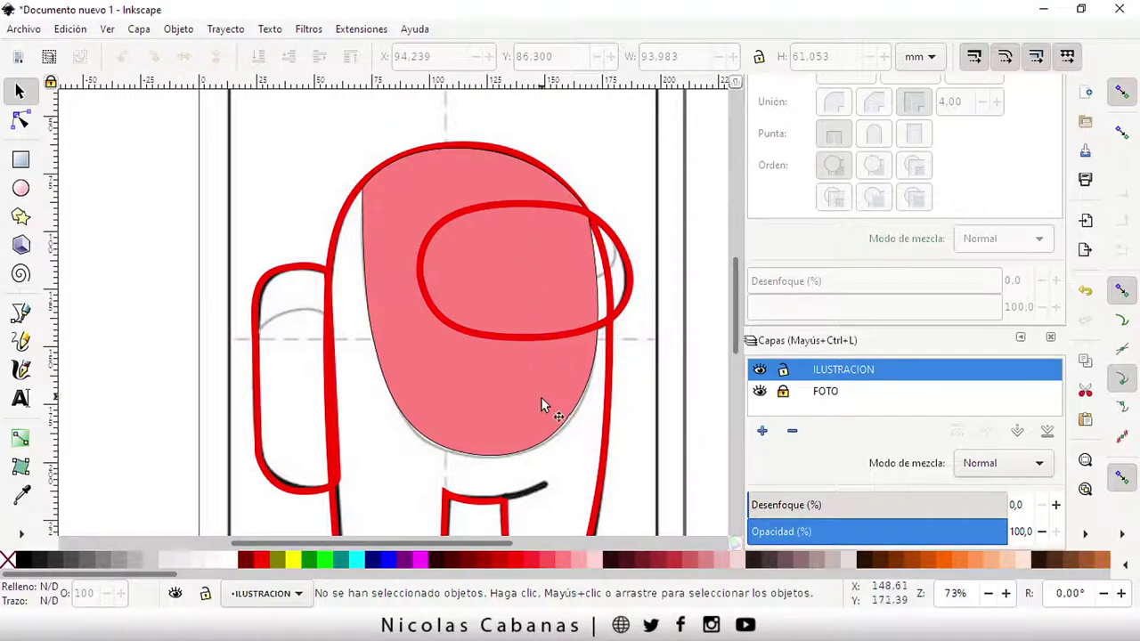
Set the pink body shape's fill to none, leaving only its thin black outline.
click(441, 366)
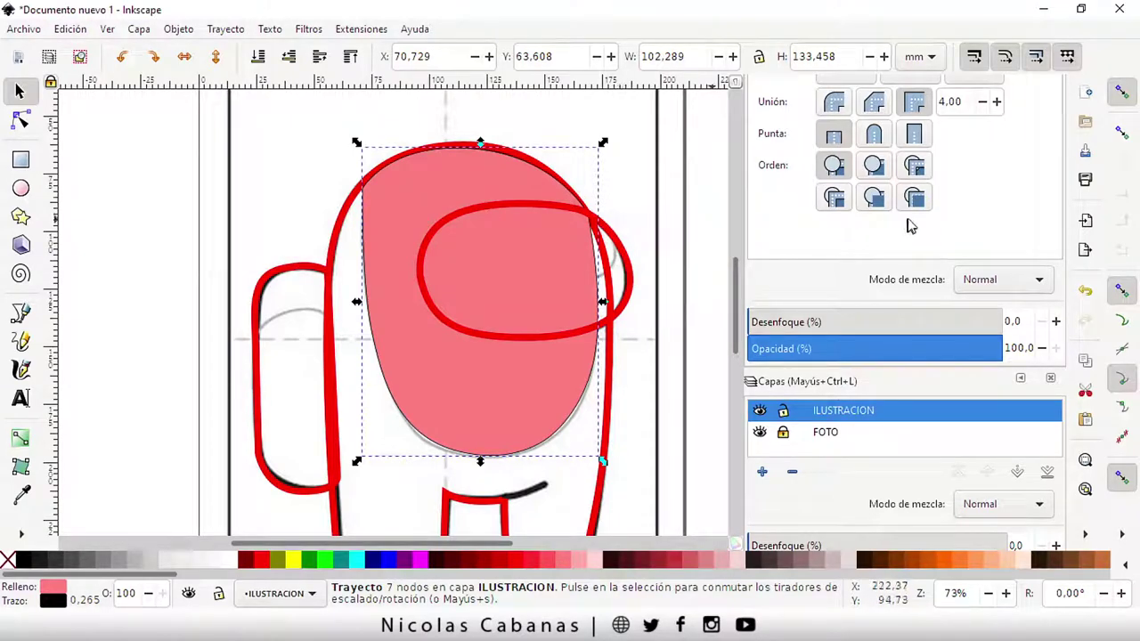
scroll(1013, 261, up, 3)
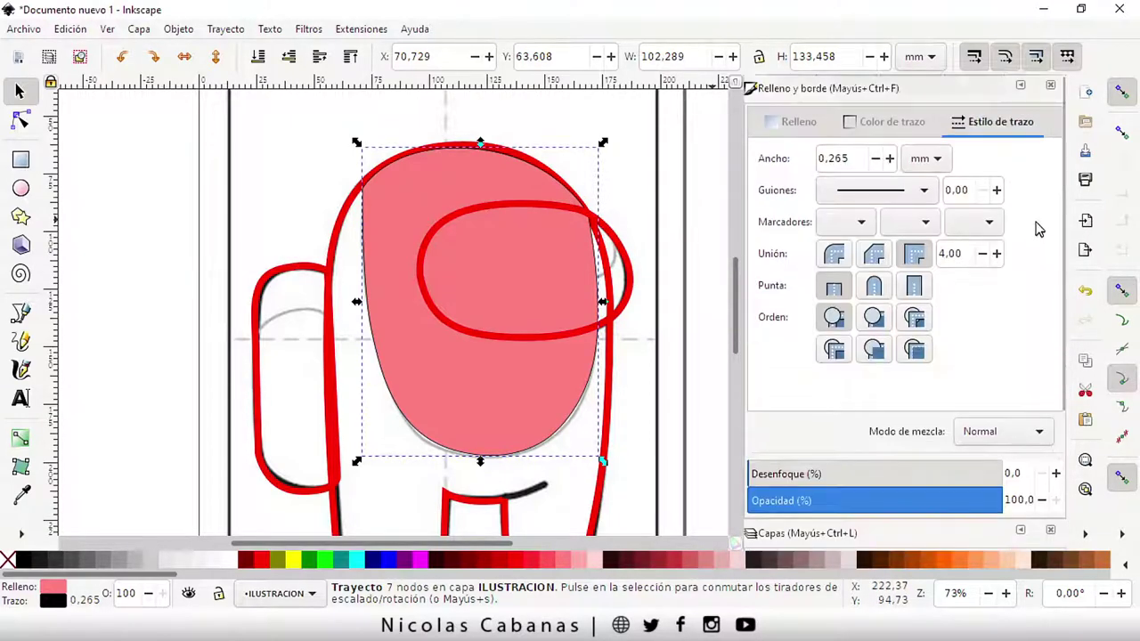
click(804, 124)
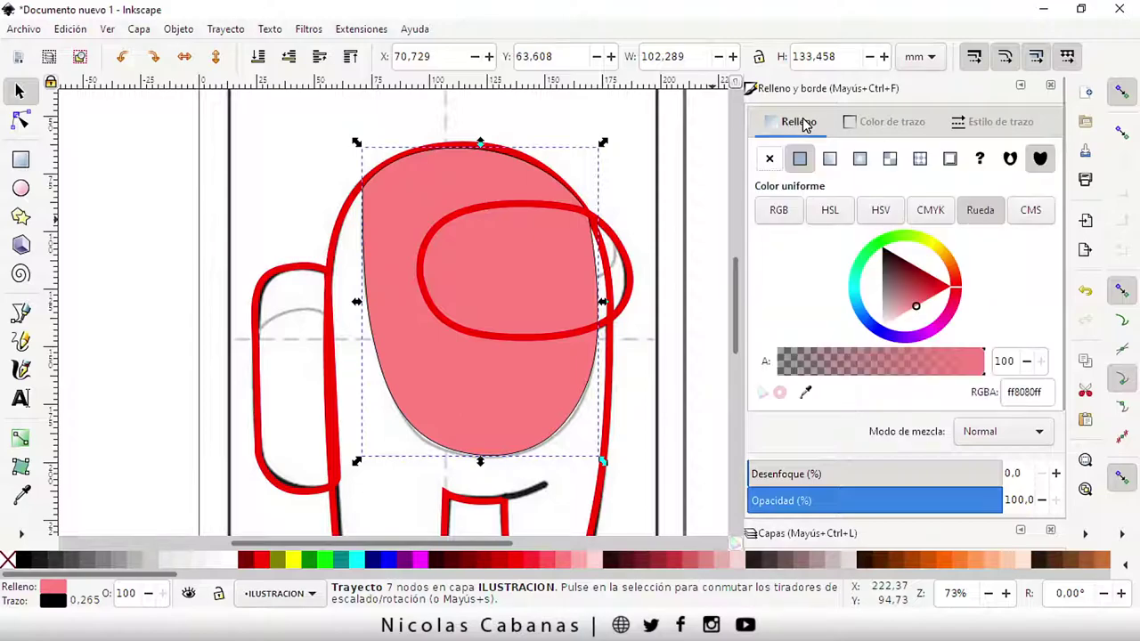
click(769, 159)
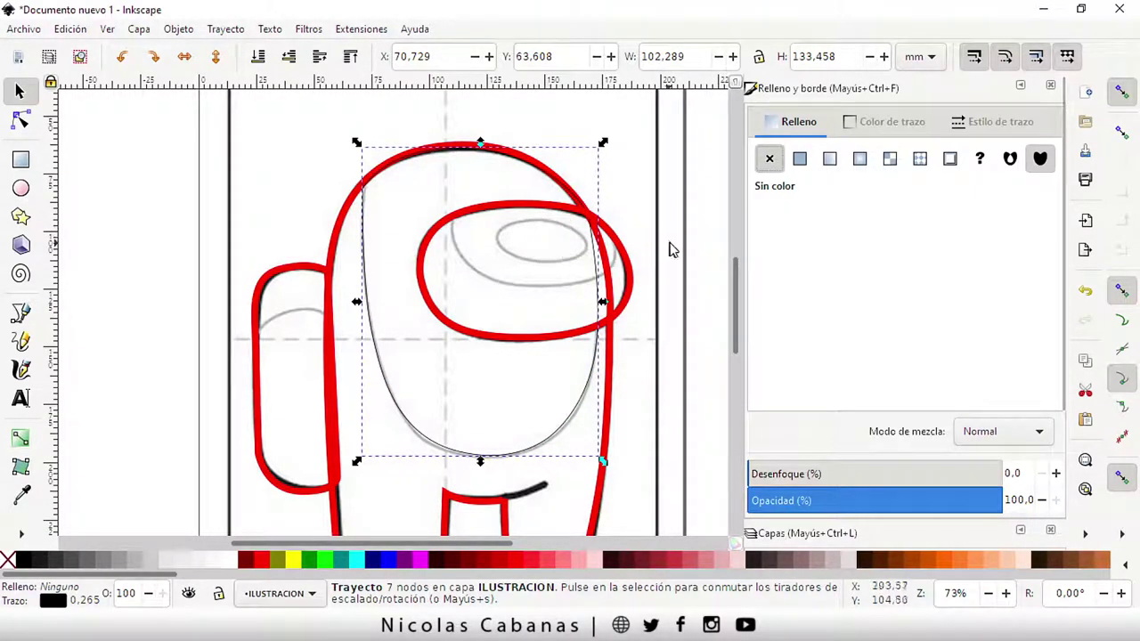
click(680, 248)
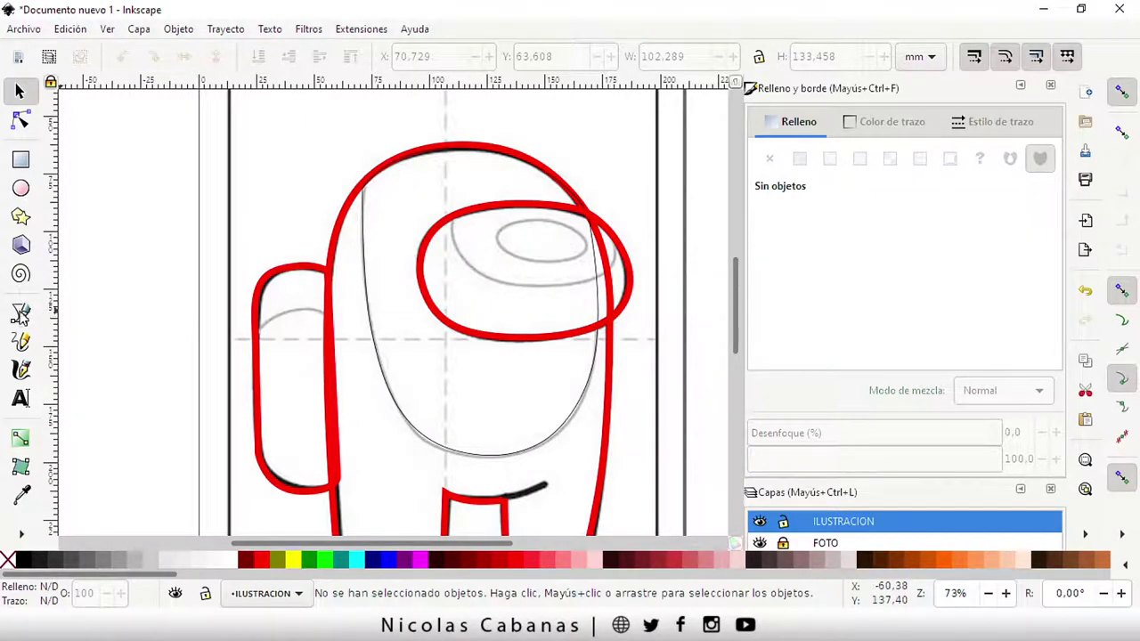
Draw the visor's reflection curve as a Bezier path.
click(21, 188)
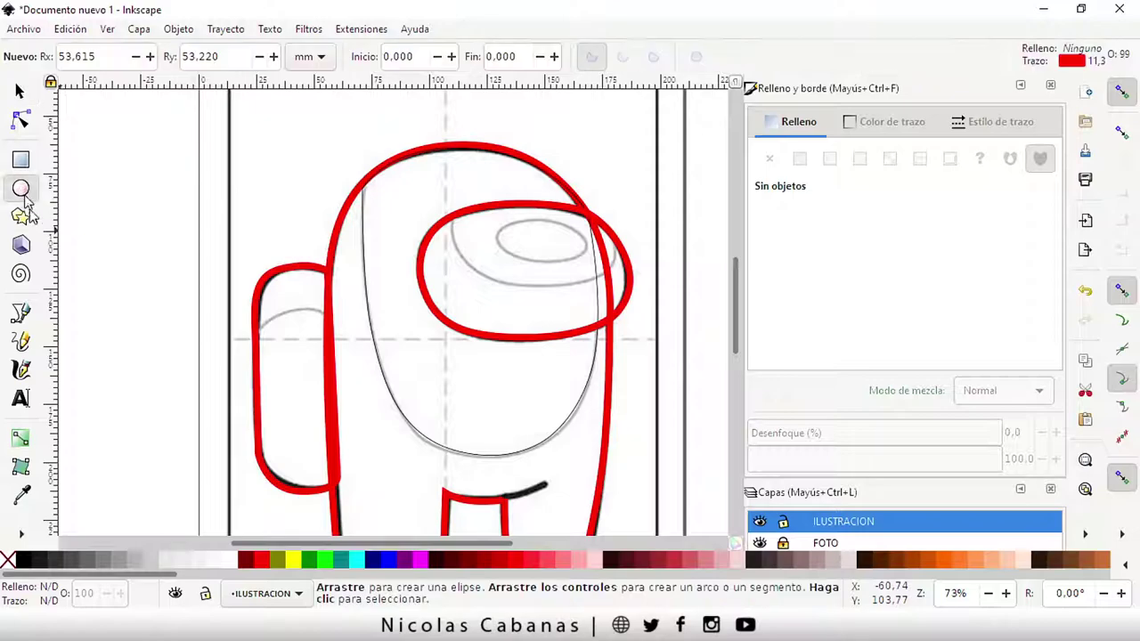
click(21, 312)
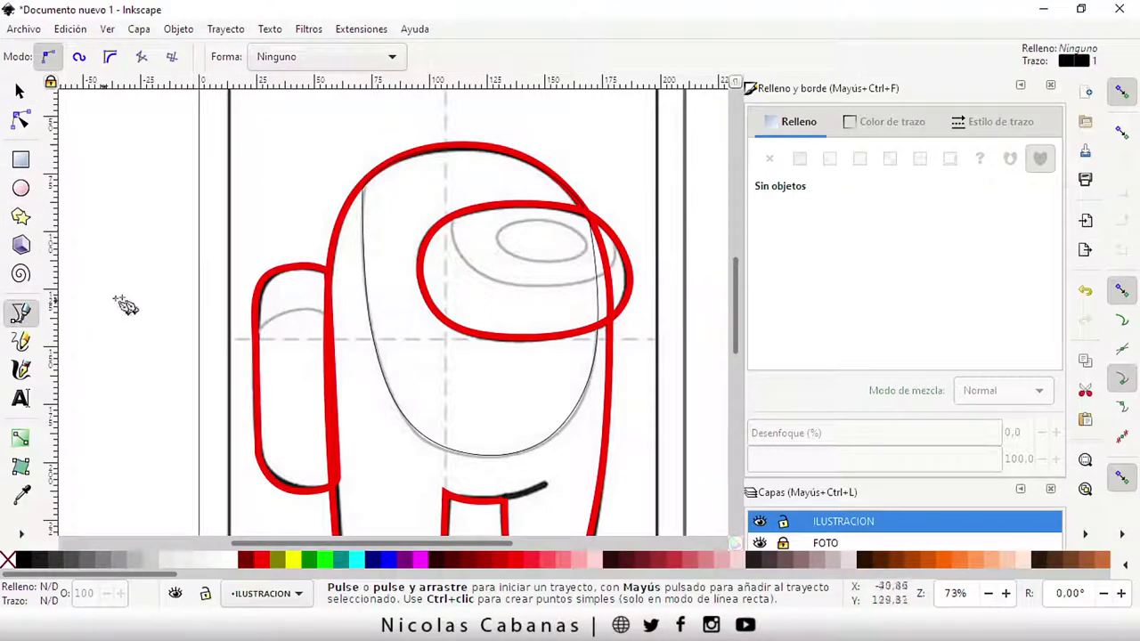
click(454, 220)
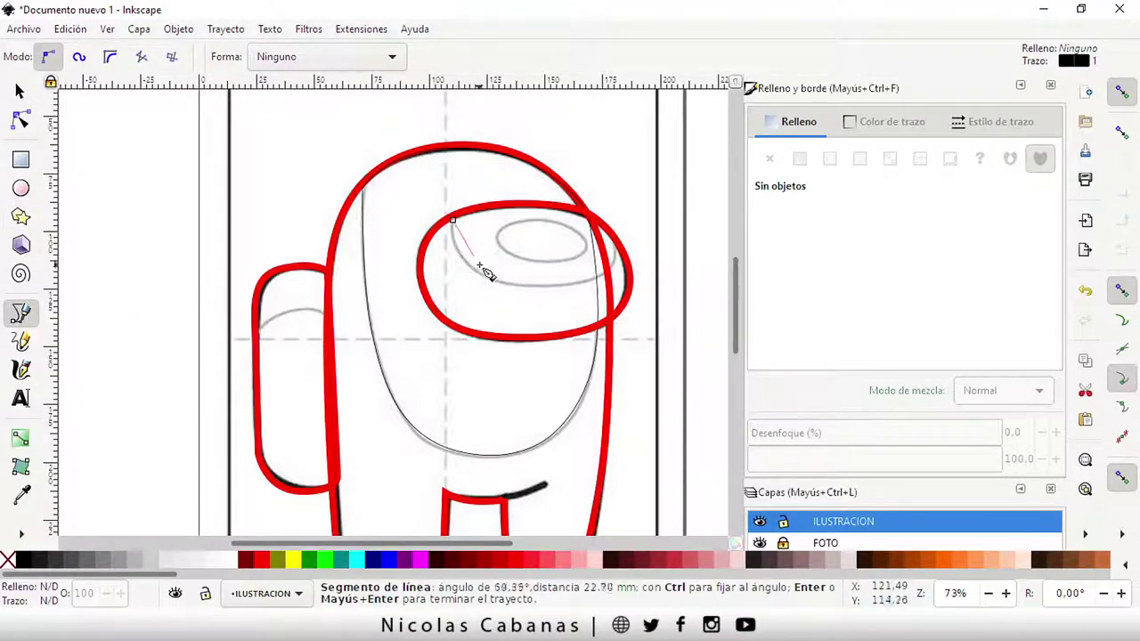
mouse_move(489, 278)
mouse_down()
mouse_move(597, 278)
mouse_move(600, 224)
mouse_move(500, 214)
mouse_move(443, 243)
mouse_up()
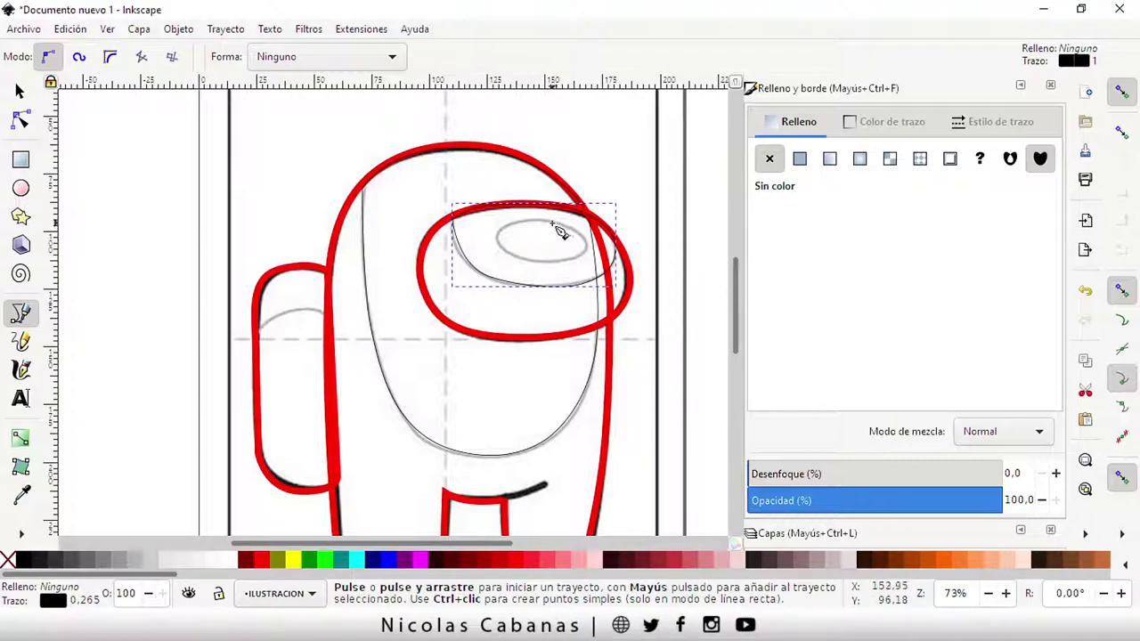
Trace the small oval highlight inside the visor as a closed path.
click(546, 218)
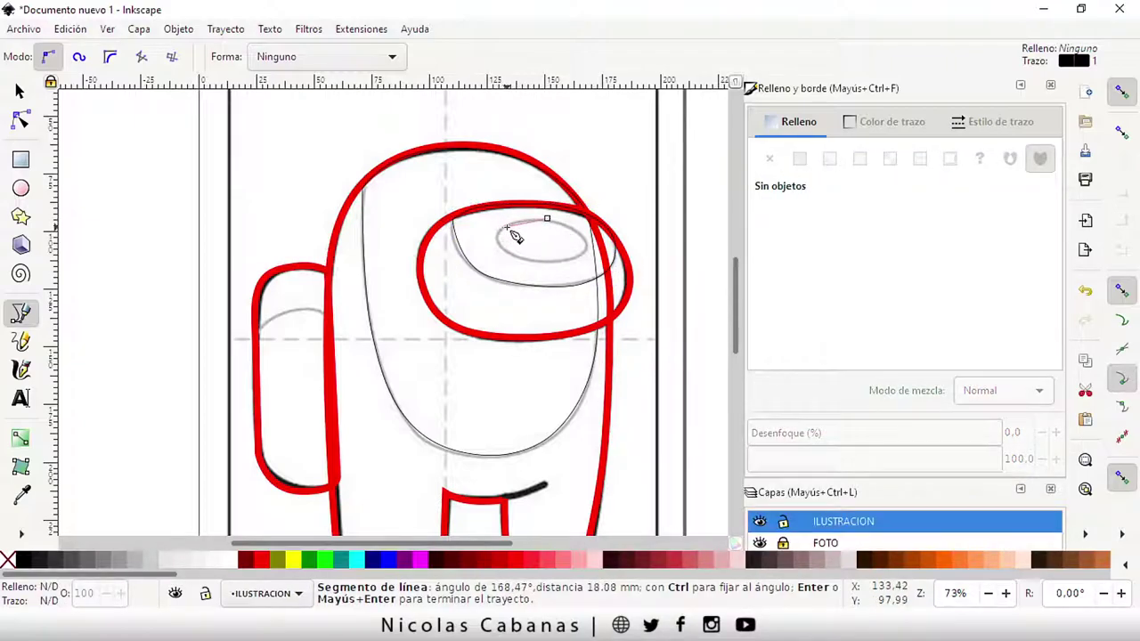
drag(497, 230, 491, 243)
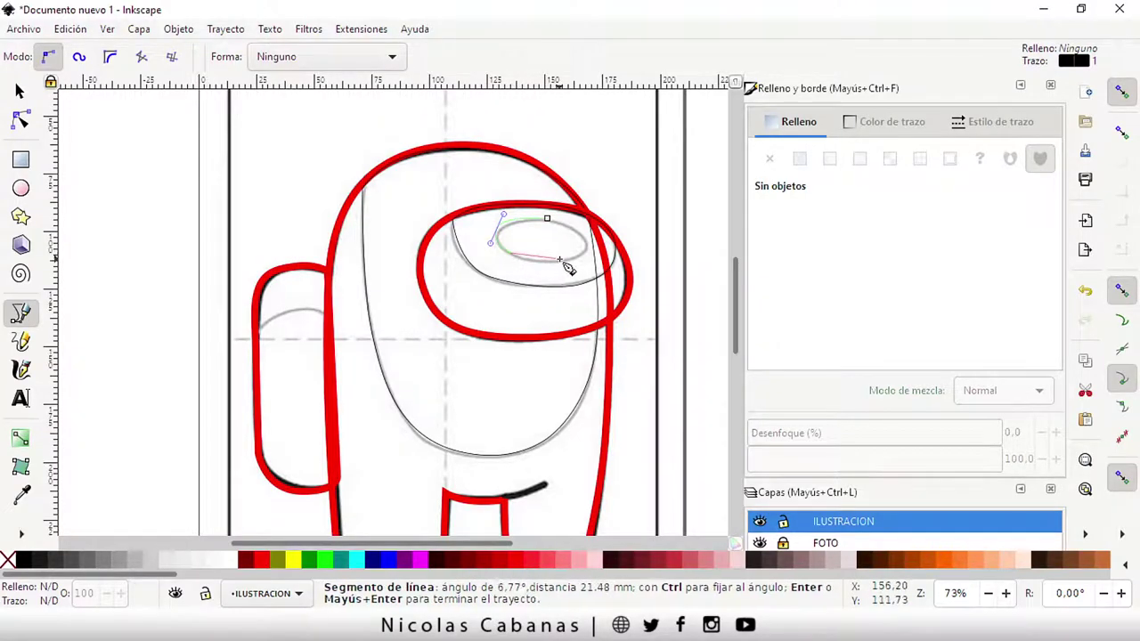
mouse_move(567, 264)
mouse_down()
mouse_move(595, 258)
mouse_move(513, 222)
mouse_up()
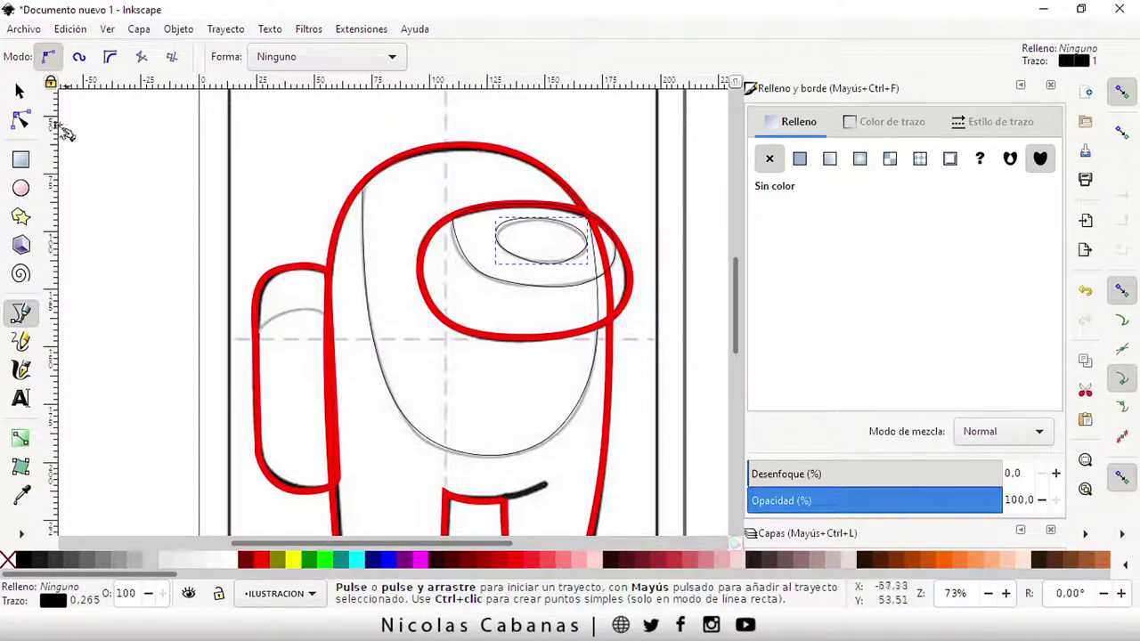
click(21, 91)
click(656, 311)
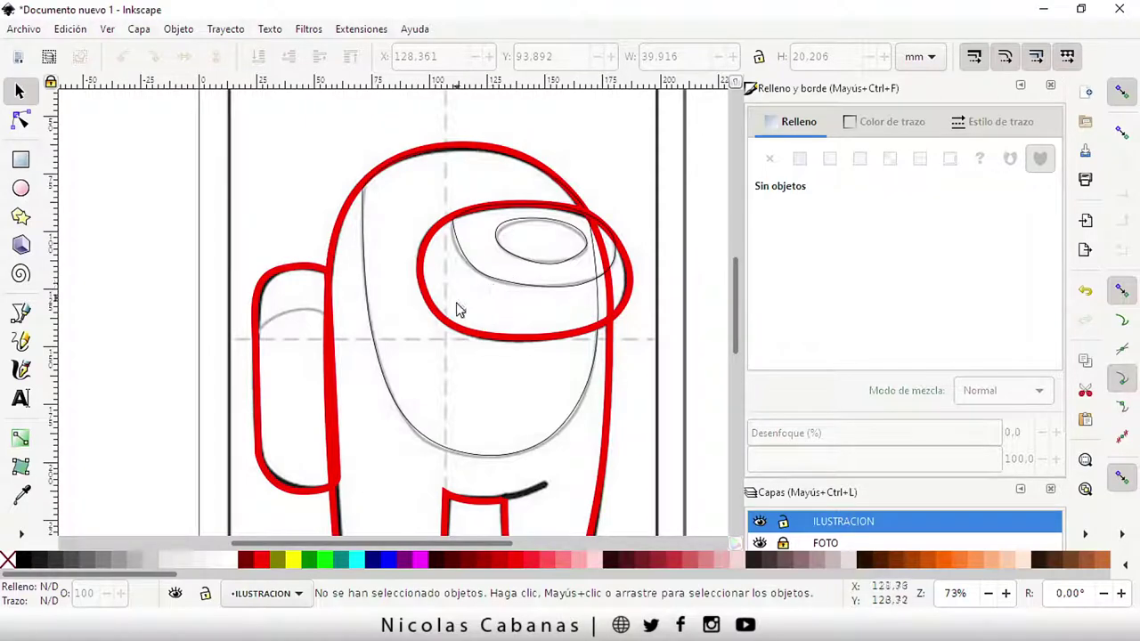
Fill the visor teal and its reflection area light cyan.
click(439, 325)
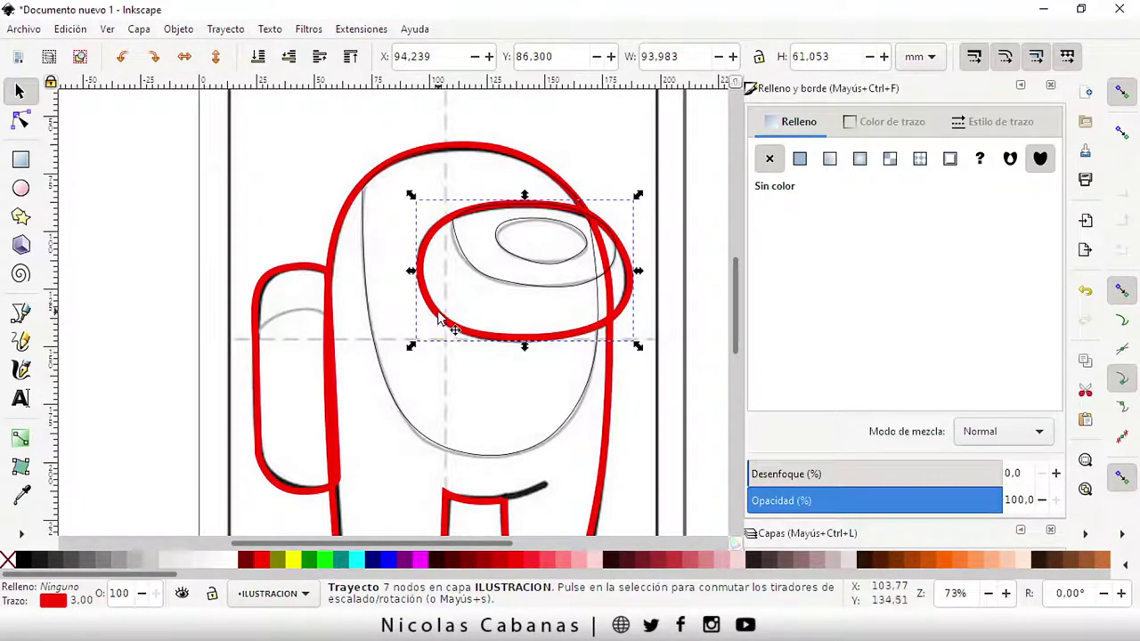
click(800, 158)
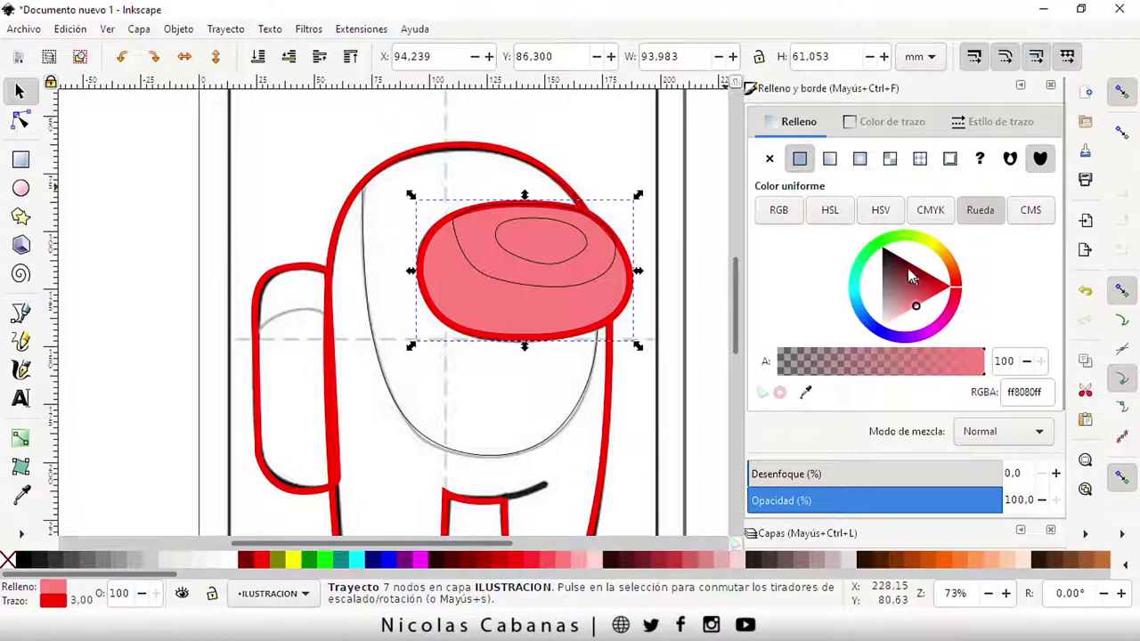
mouse_move(911, 277)
mouse_down()
mouse_move(857, 295)
mouse_move(893, 285)
mouse_up()
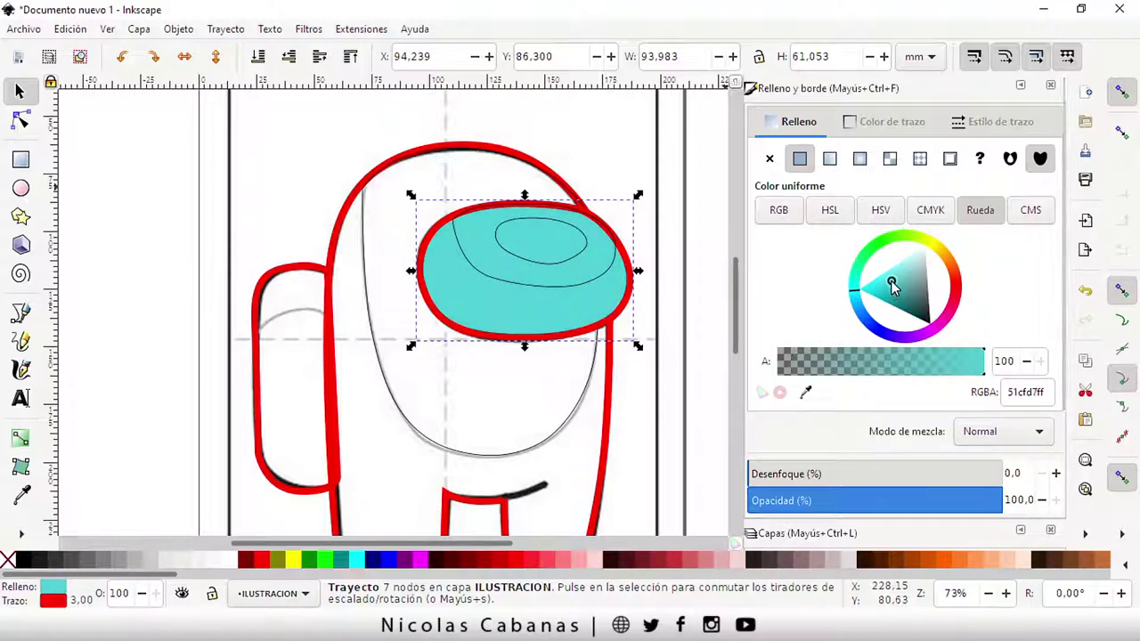
click(494, 283)
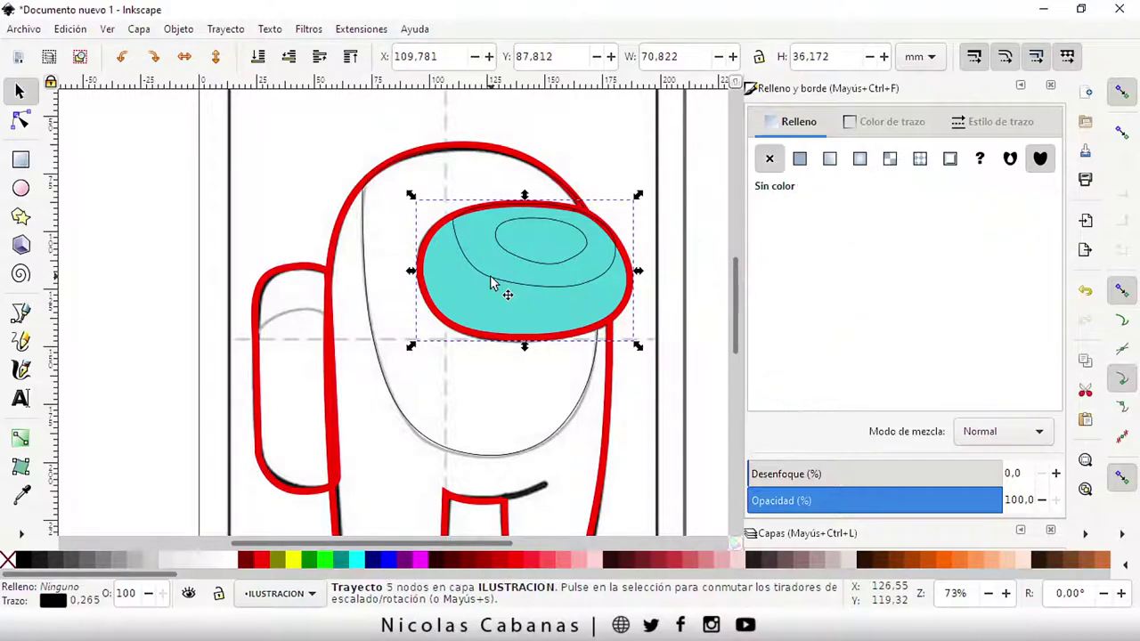
click(800, 166)
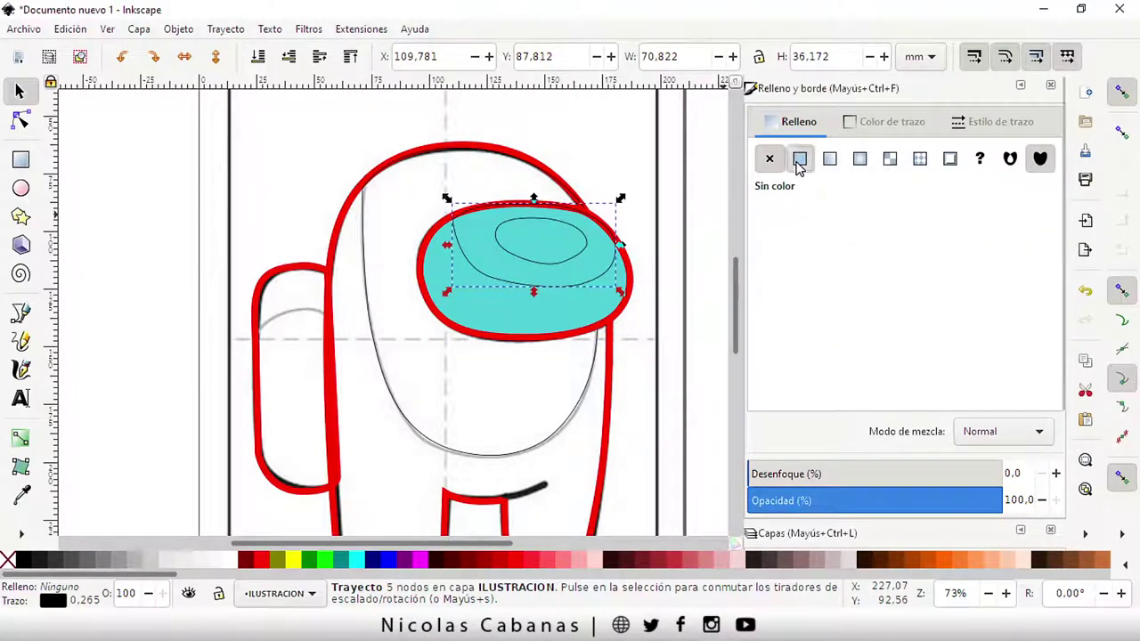
drag(893, 276, 905, 261)
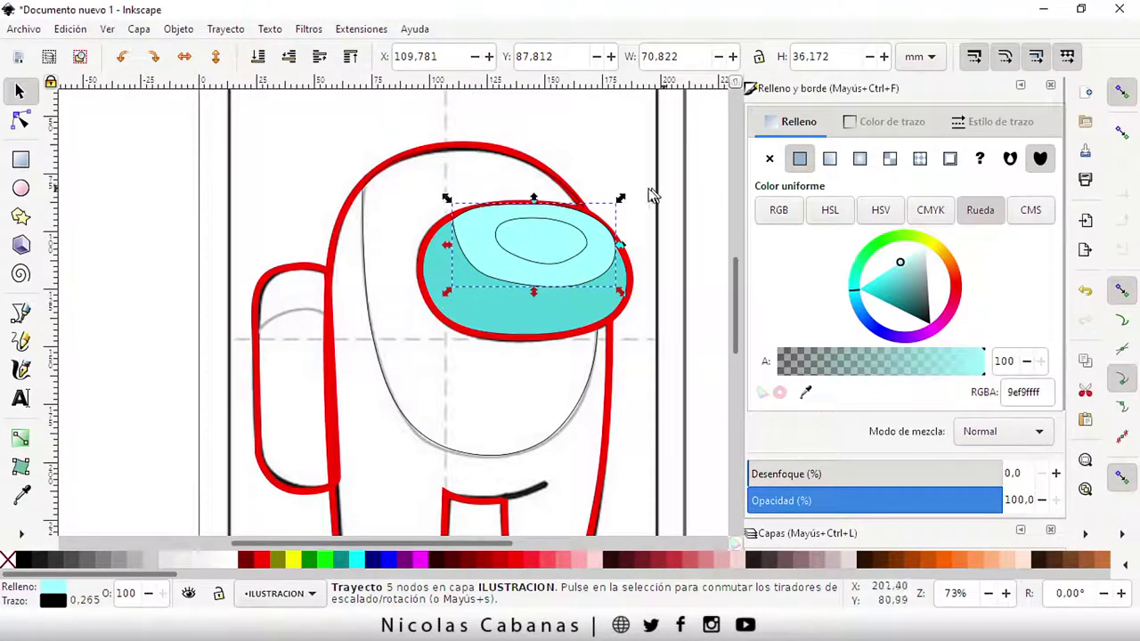
Fill the oval highlight pale cyan d1fcff and remove both highlight shapes' black outlines.
click(579, 259)
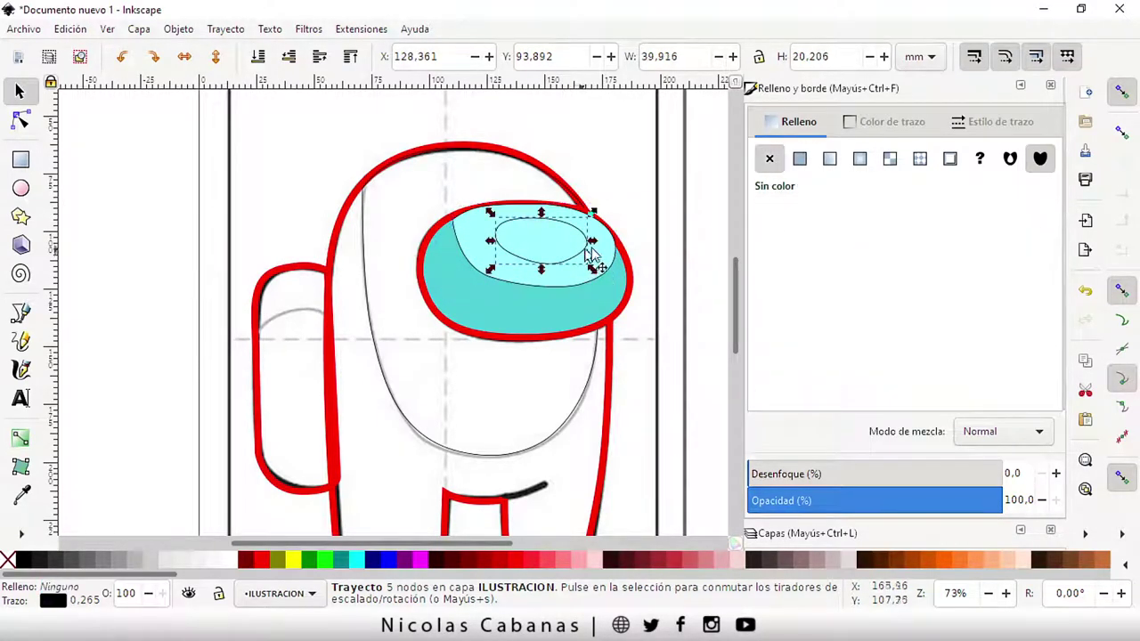
click(800, 160)
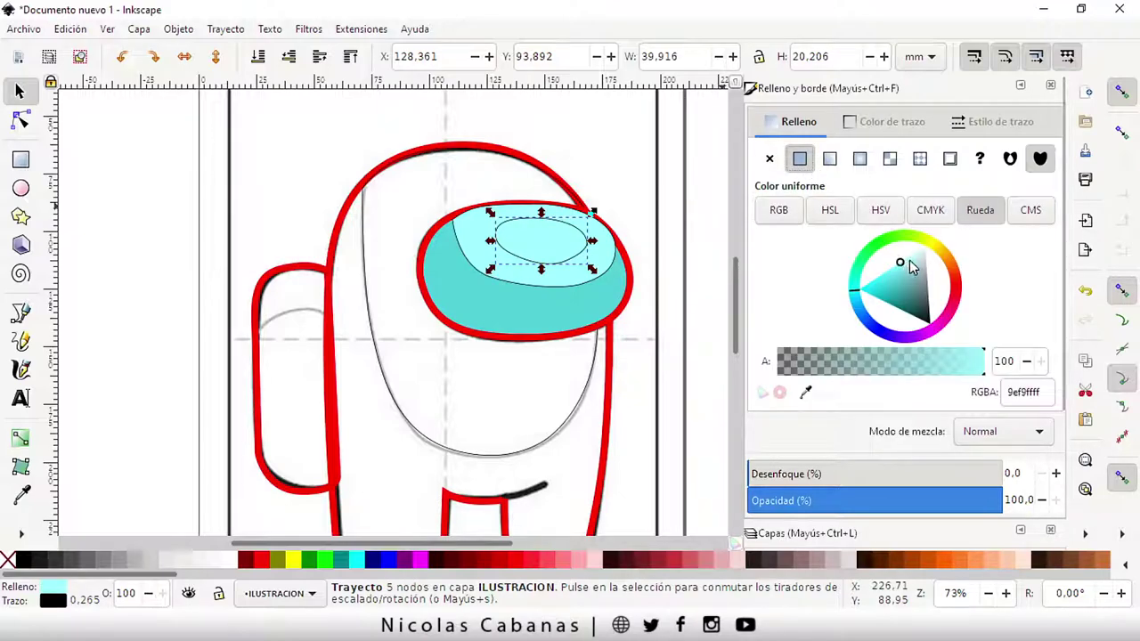
drag(909, 261, 913, 253)
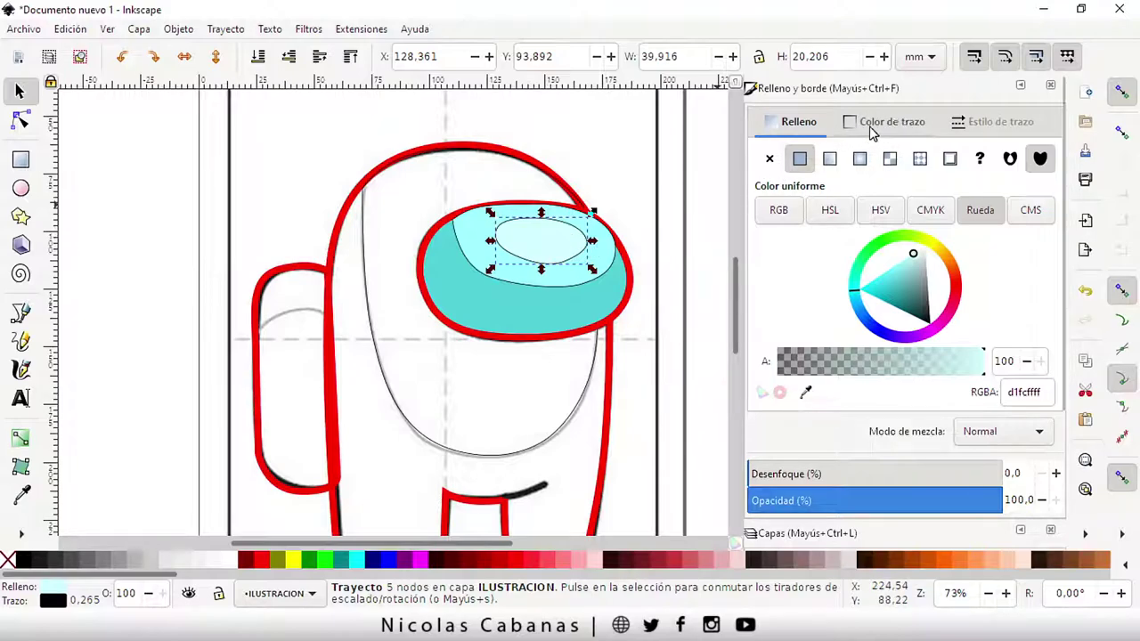
click(898, 128)
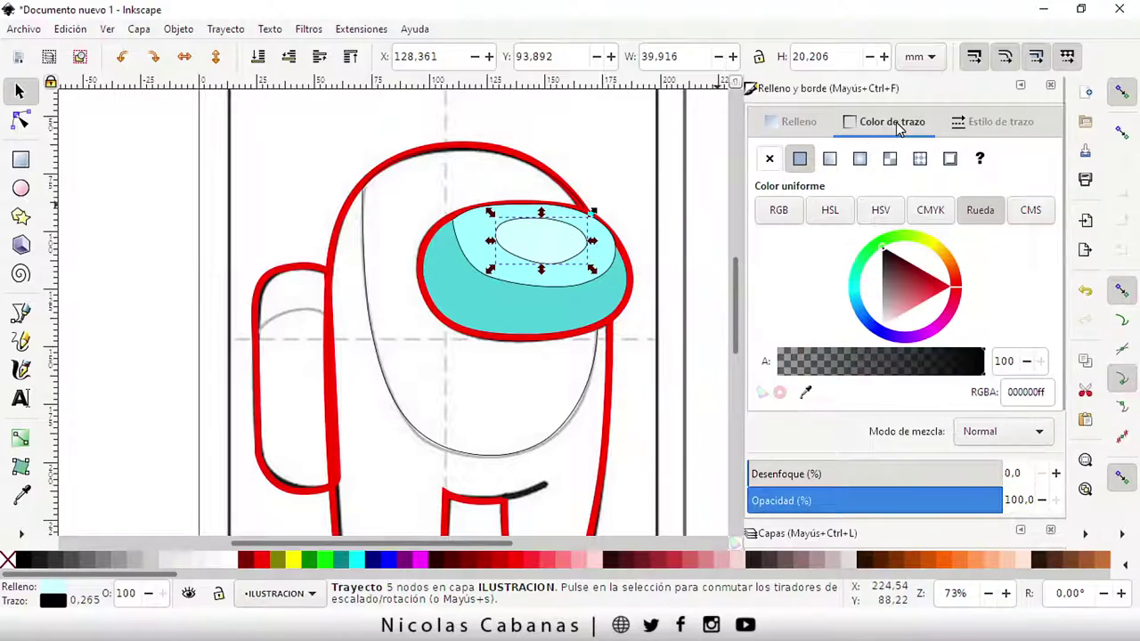
click(770, 158)
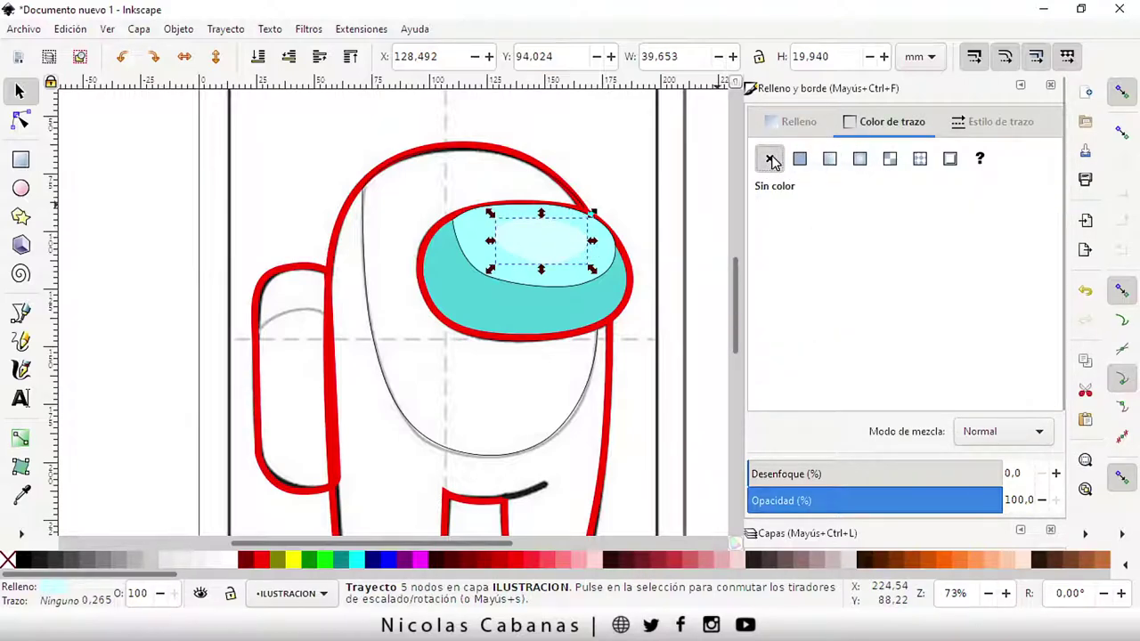
click(460, 254)
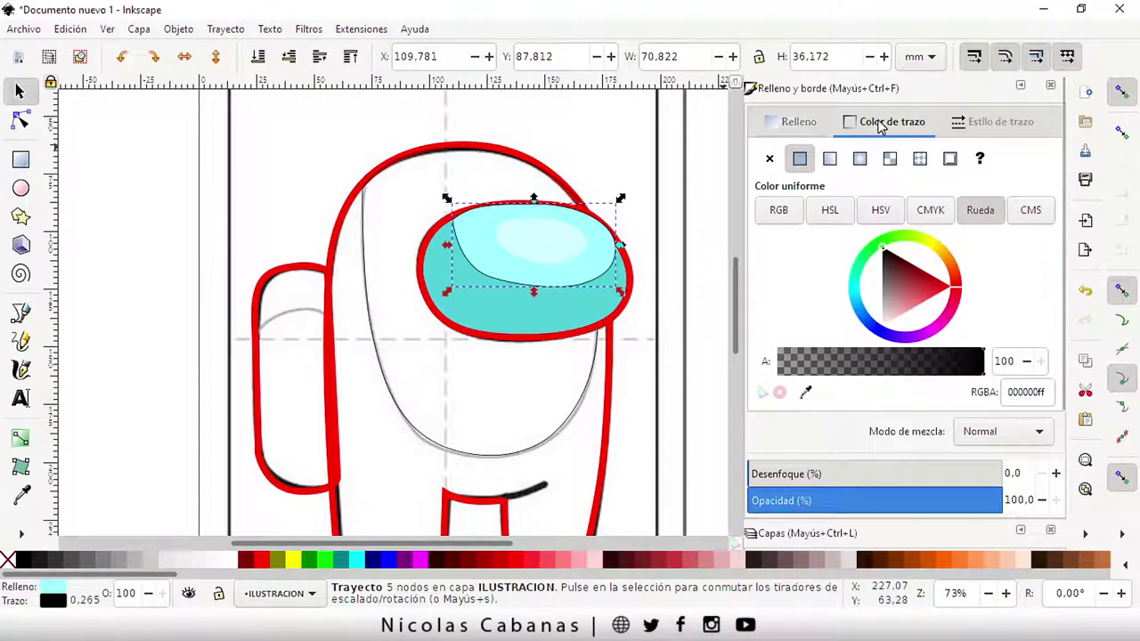
click(769, 159)
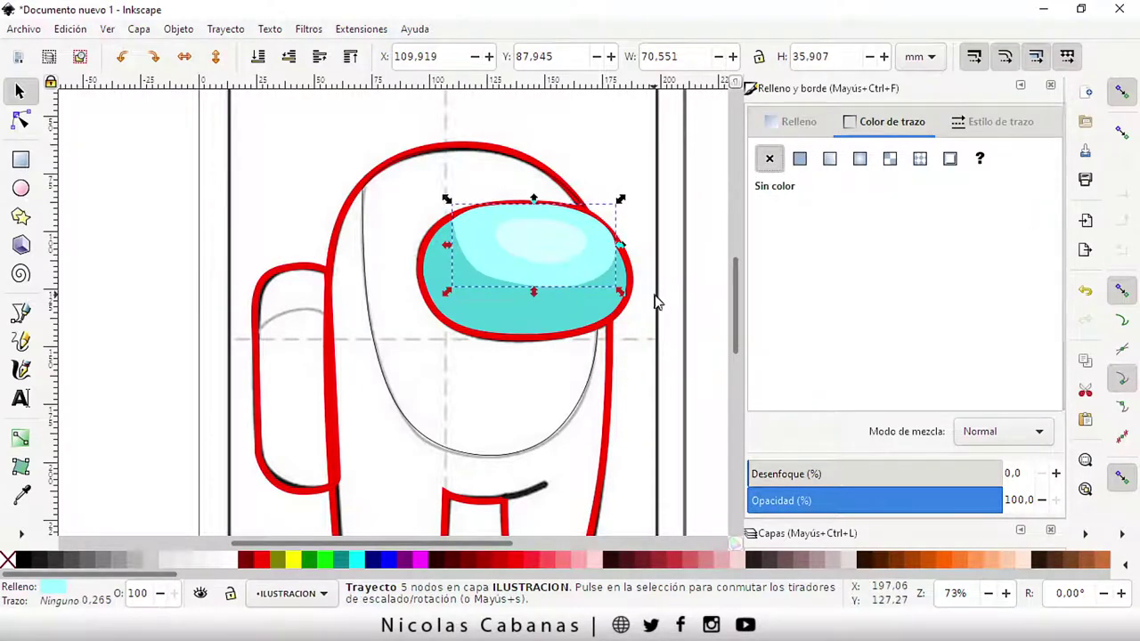
click(656, 294)
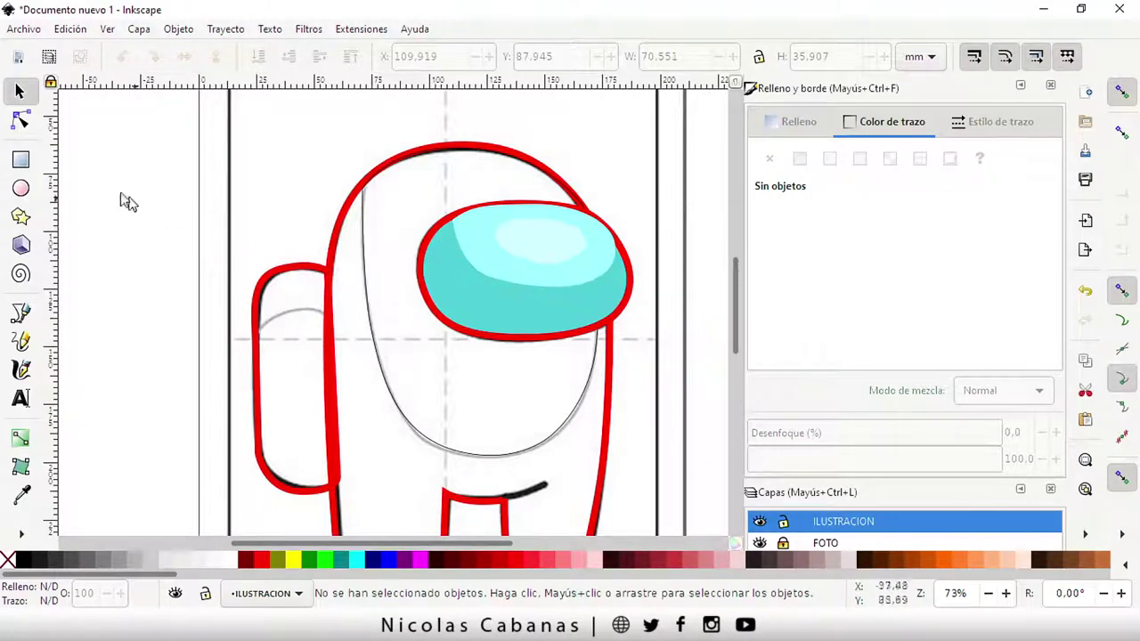
click(25, 123)
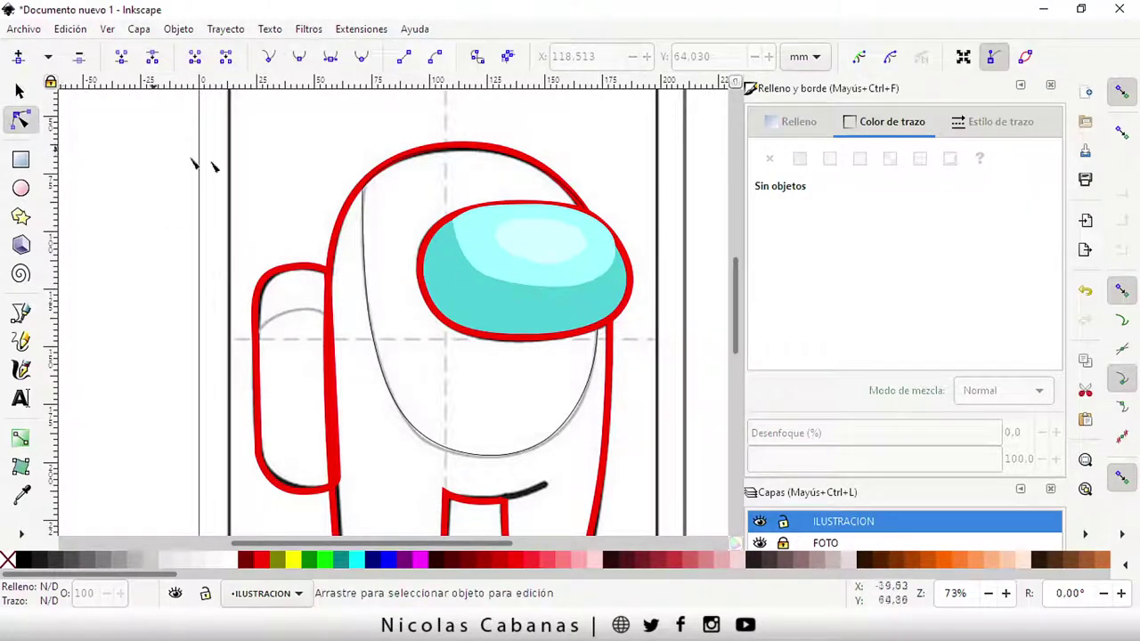
click(476, 268)
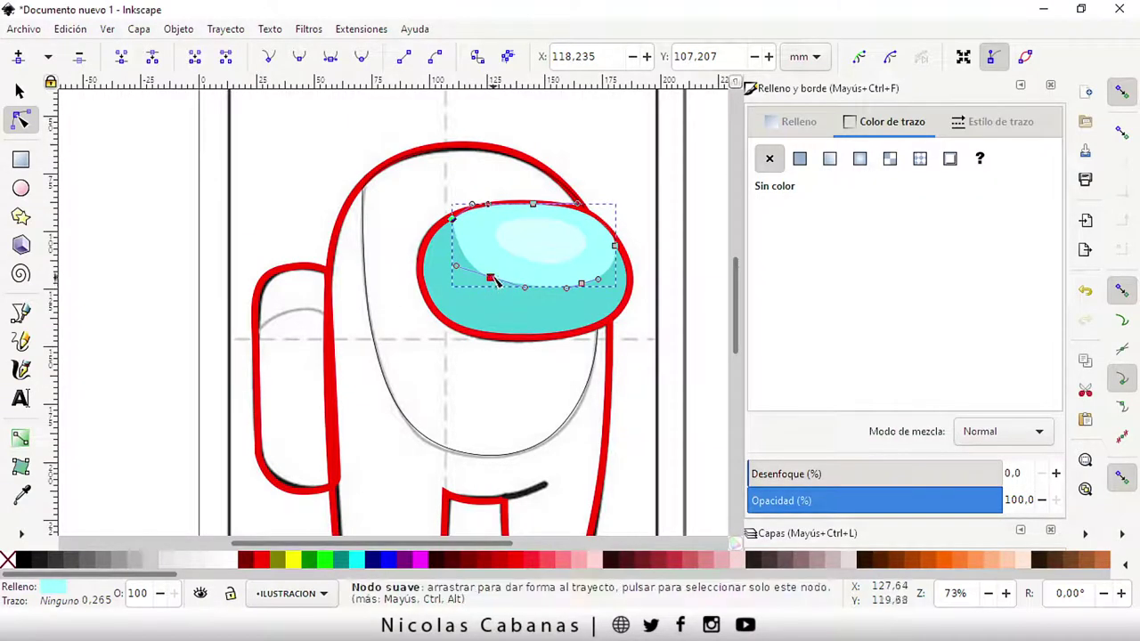
drag(491, 281, 511, 290)
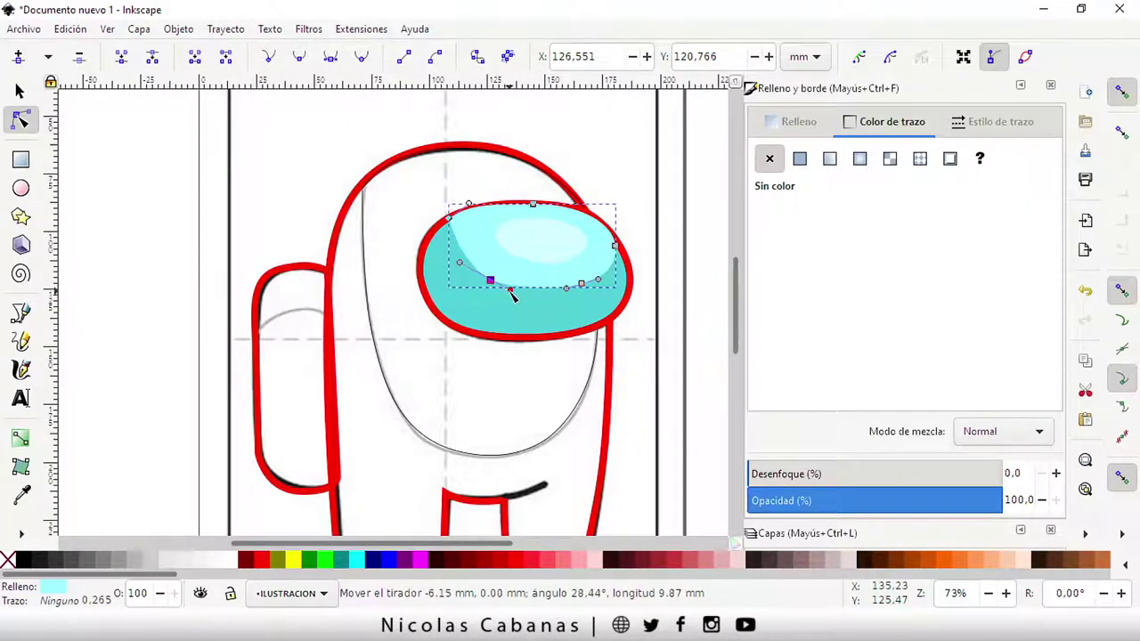
mouse_move(459, 263)
mouse_down()
mouse_move(448, 268)
mouse_move(489, 281)
mouse_up()
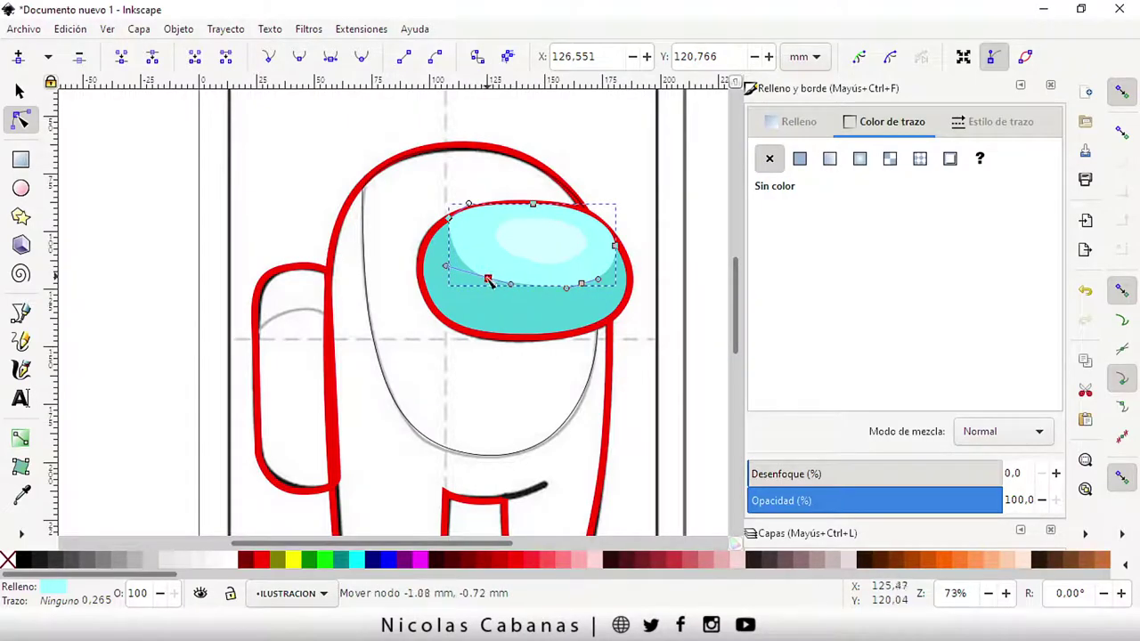
click(510, 253)
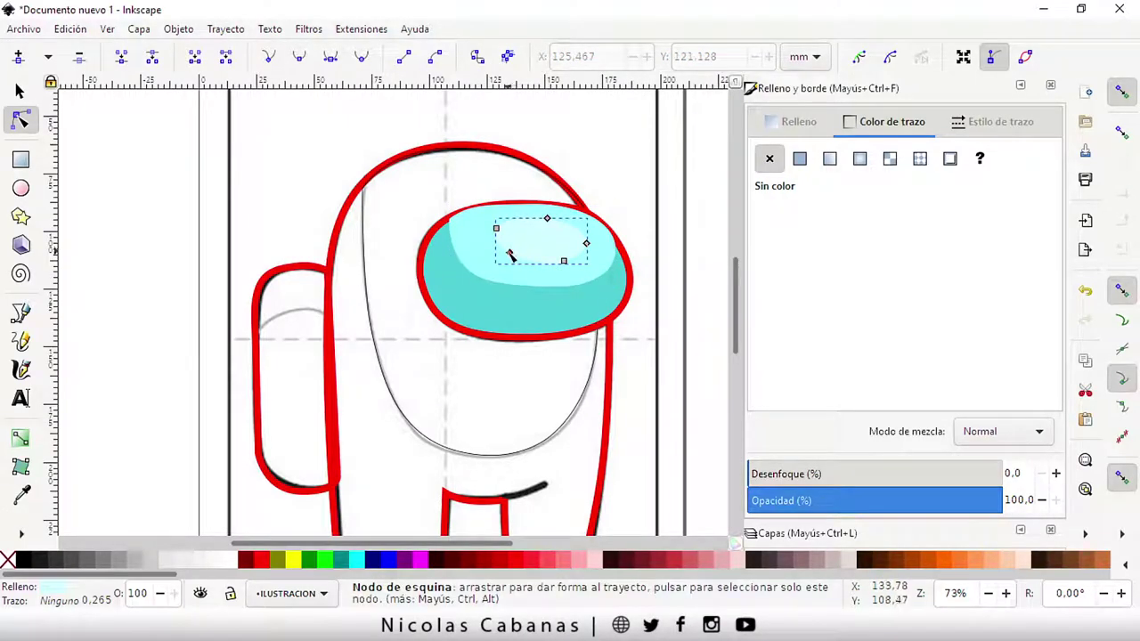
mouse_move(508, 253)
mouse_down()
mouse_move(503, 261)
mouse_move(548, 241)
mouse_up()
key(s)
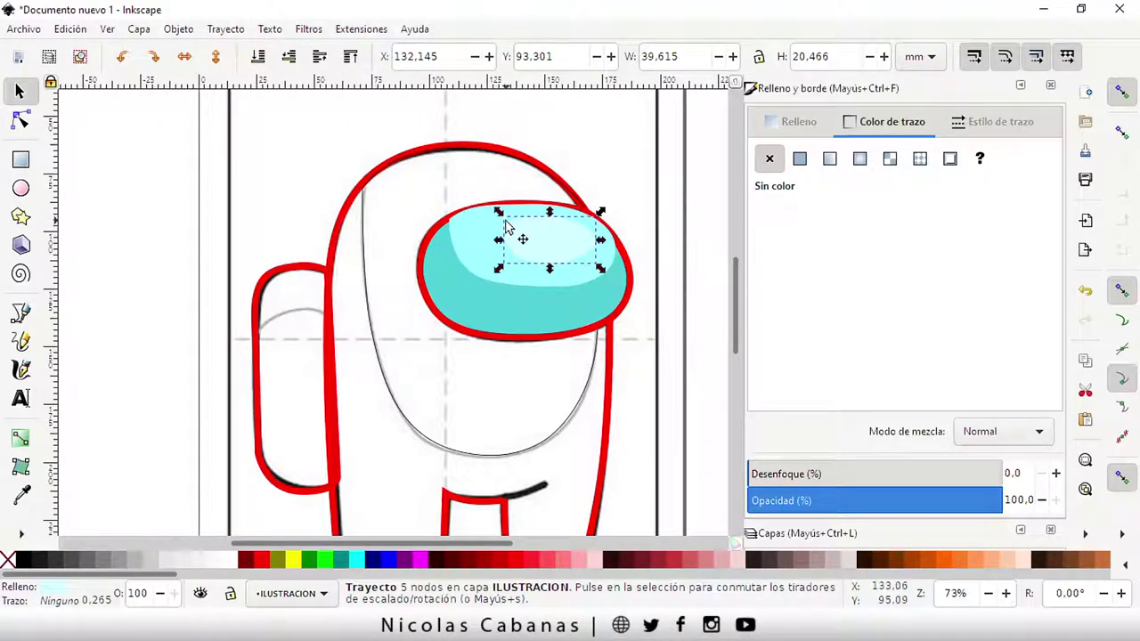
key(Escape)
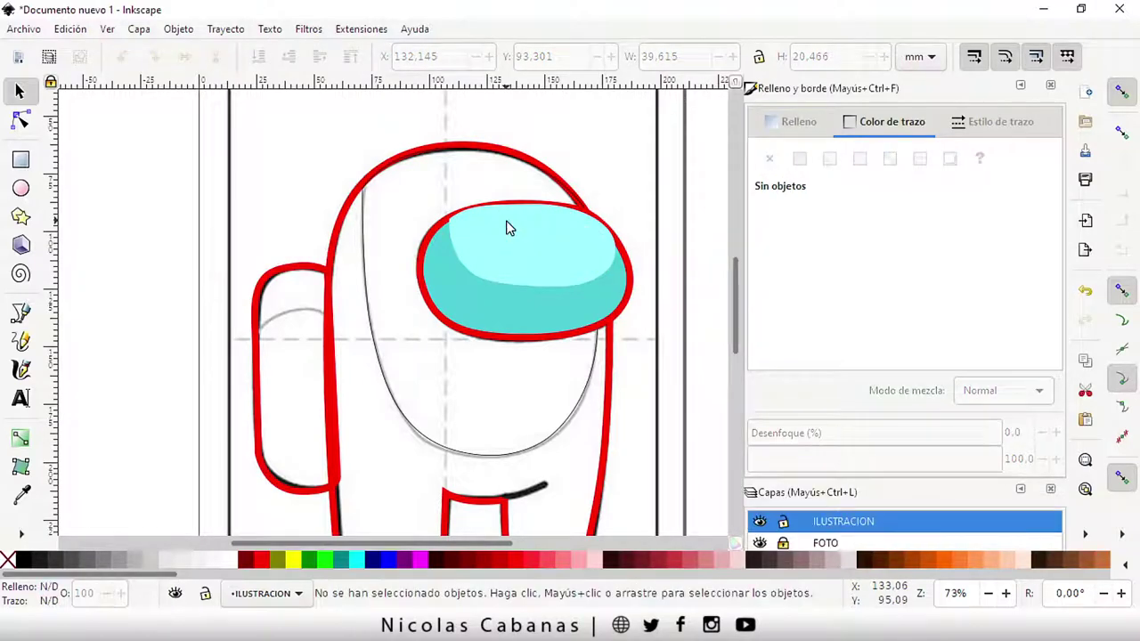
click(59, 30)
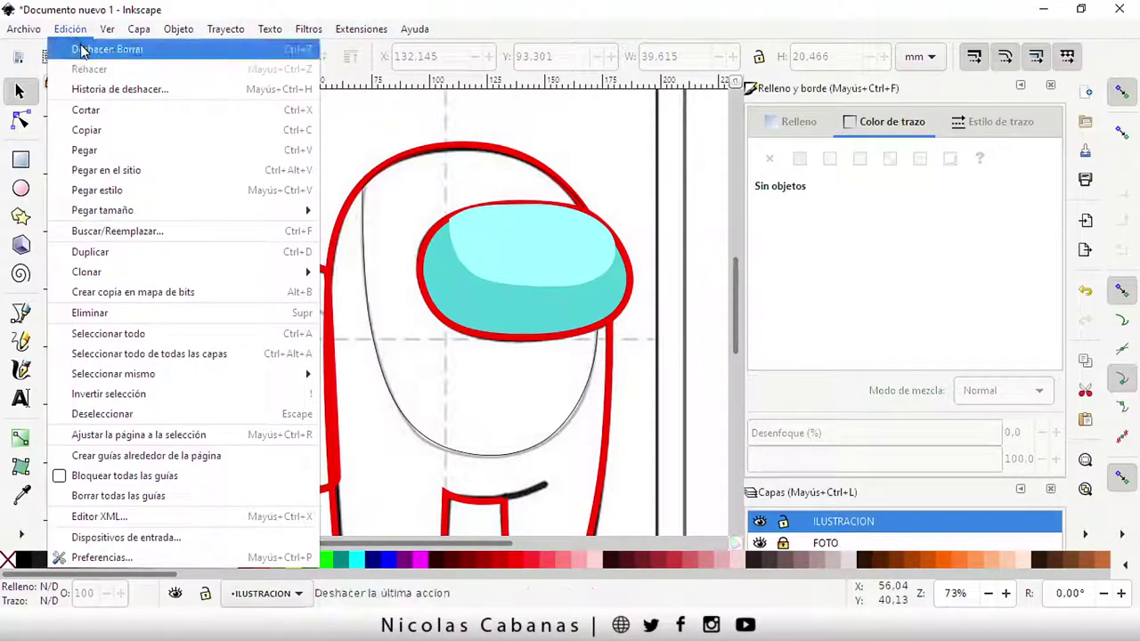
click(78, 46)
click(79, 34)
click(81, 56)
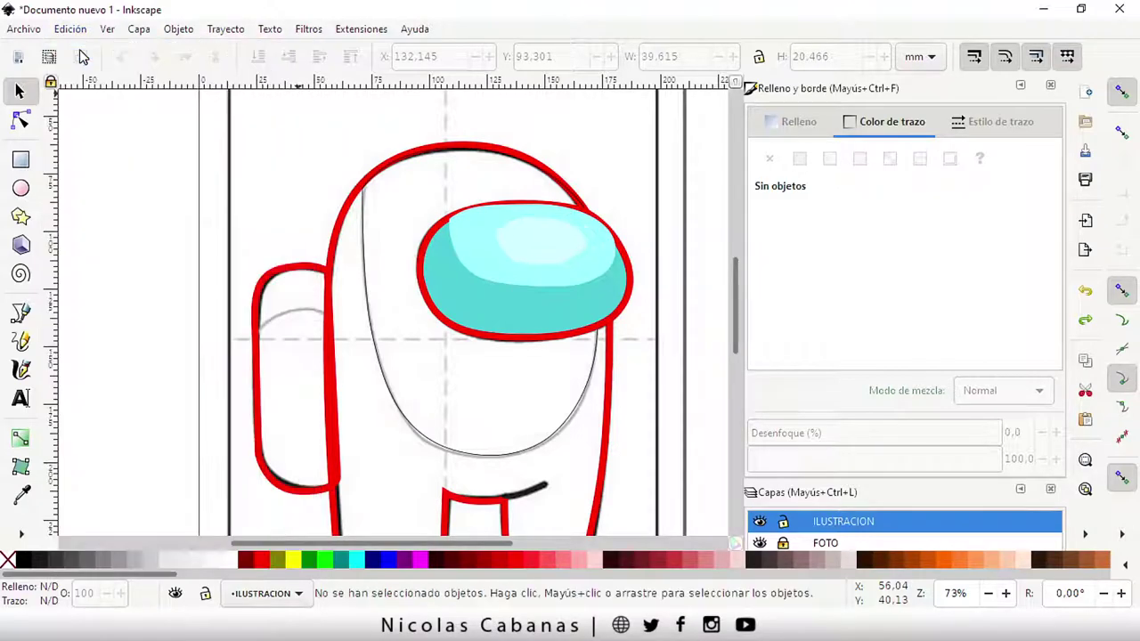
click(76, 35)
click(78, 56)
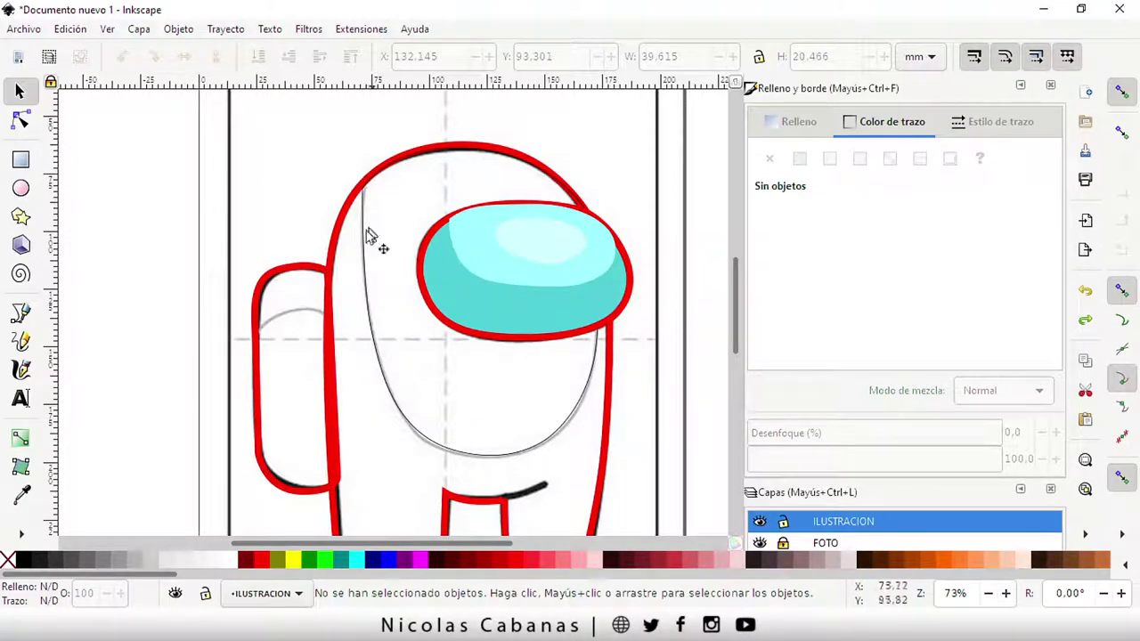
Remove the inner body shape's grey outline and fill it with a lighter pinkish red.
click(408, 427)
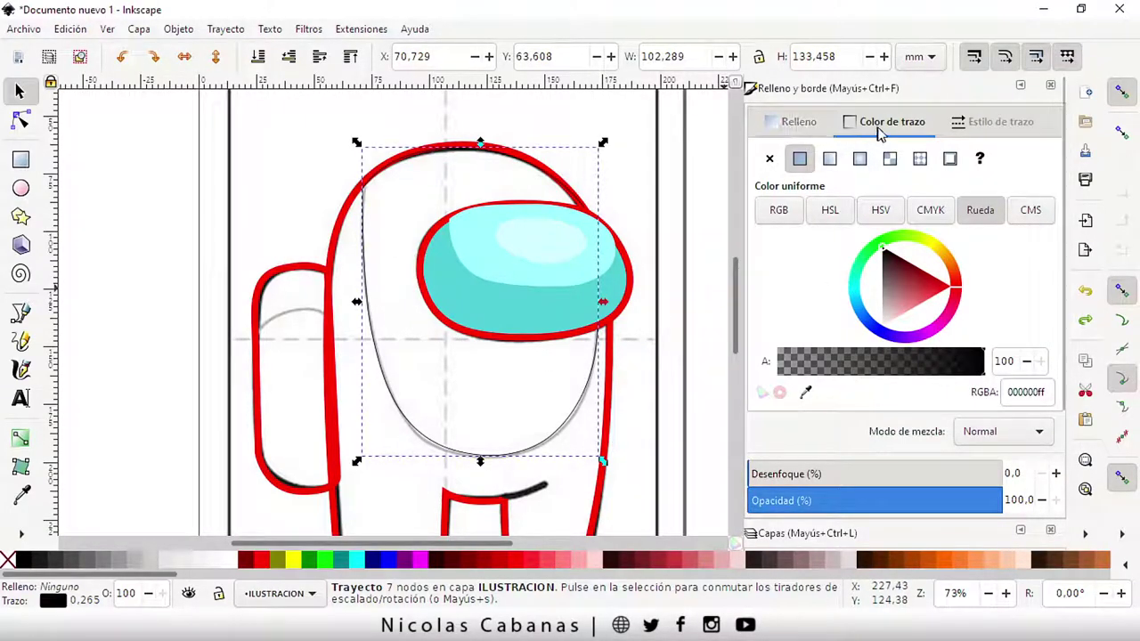
click(769, 158)
click(799, 128)
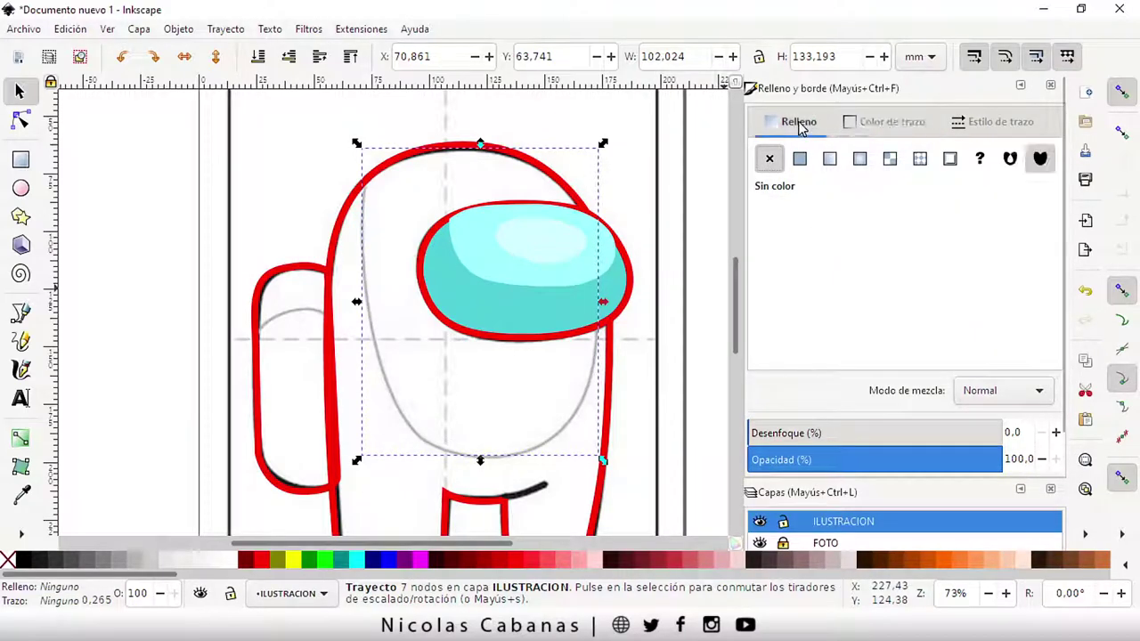
click(800, 160)
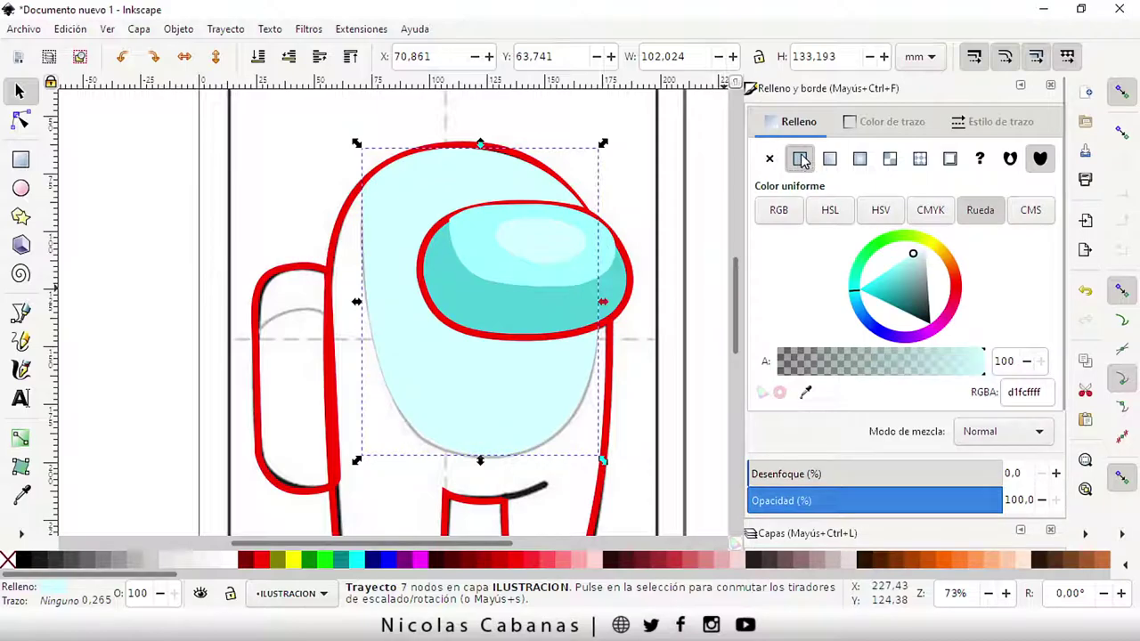
click(958, 294)
mouse_move(944, 291)
mouse_down()
mouse_move(907, 305)
mouse_move(937, 294)
mouse_up()
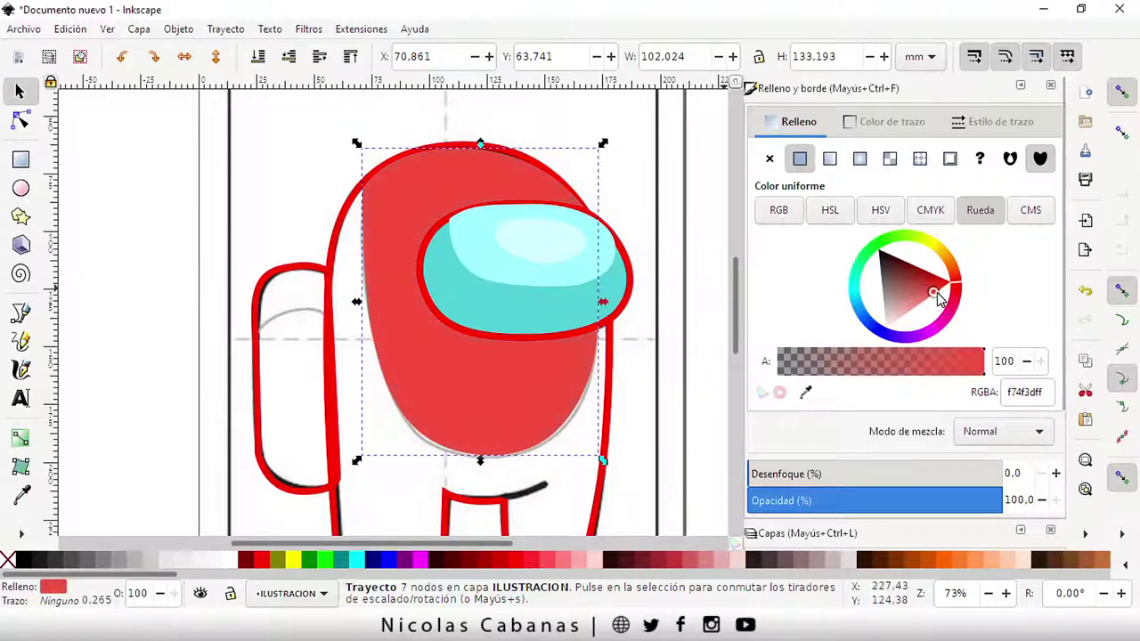
drag(959, 296, 938, 303)
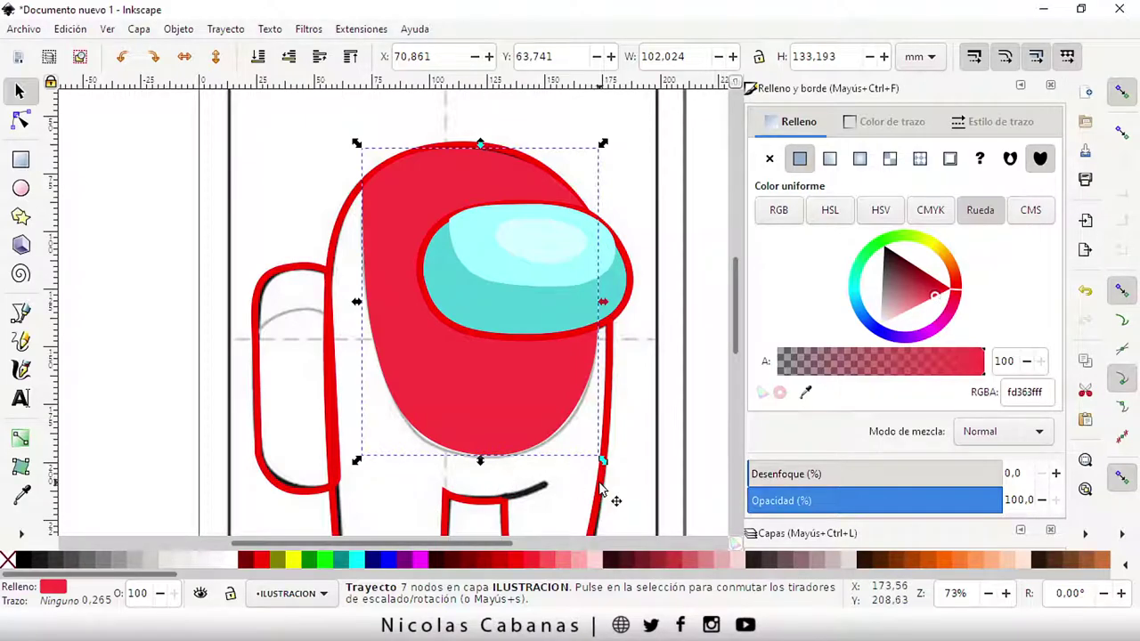
Fill the outer body shape with a darker red, e01b24.
click(602, 488)
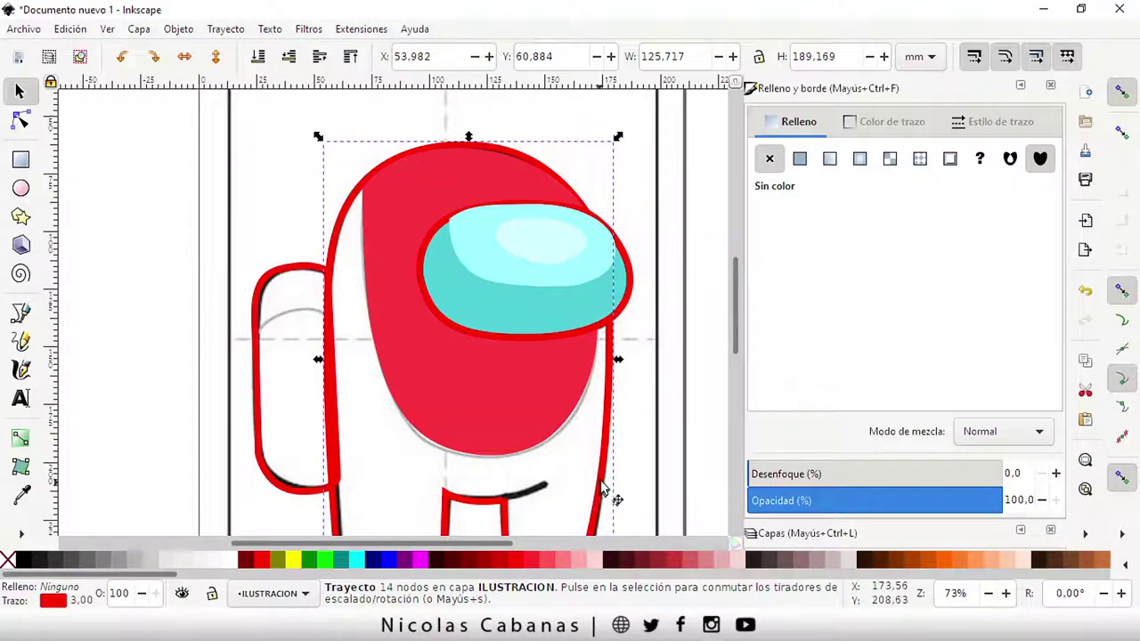
click(800, 161)
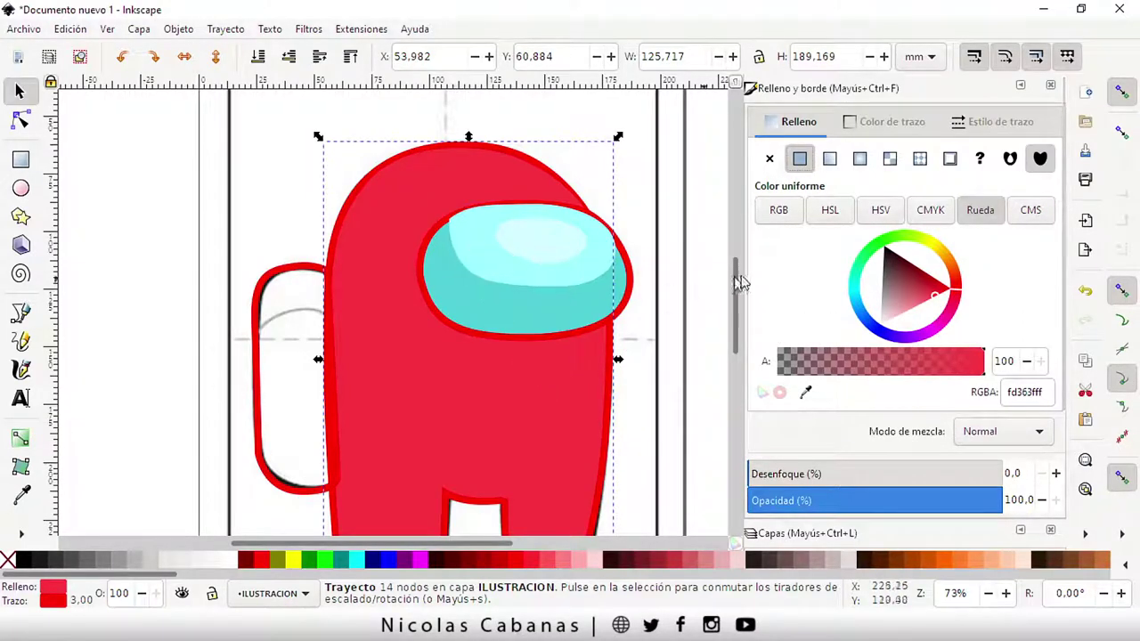
mouse_move(935, 301)
mouse_down()
mouse_move(912, 301)
mouse_move(911, 288)
mouse_move(951, 283)
mouse_move(938, 294)
mouse_up()
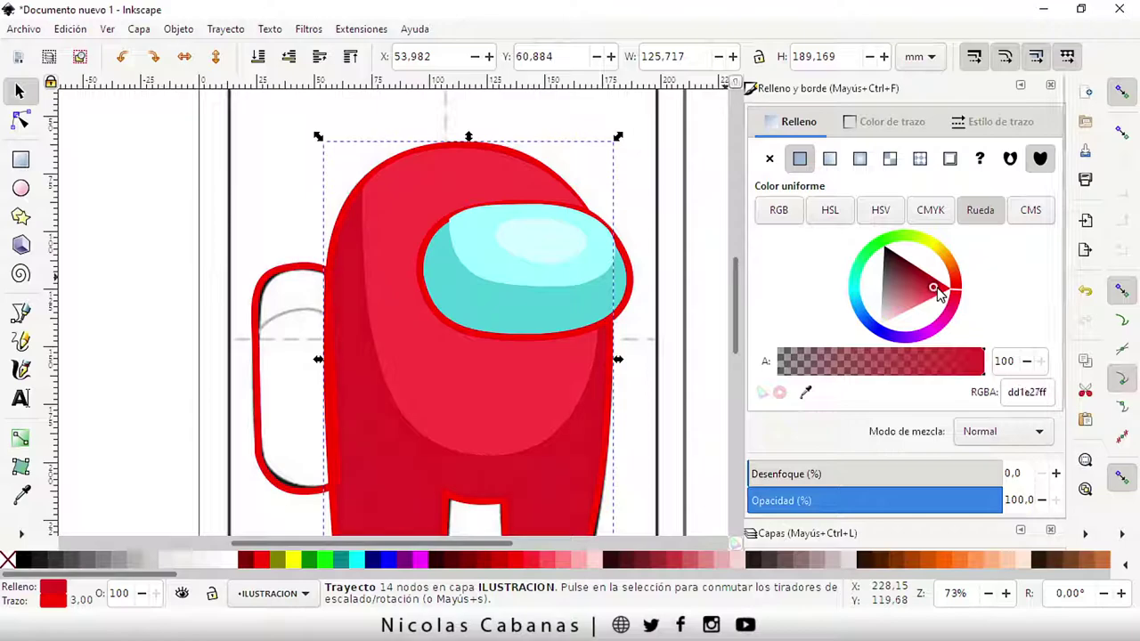
click(662, 278)
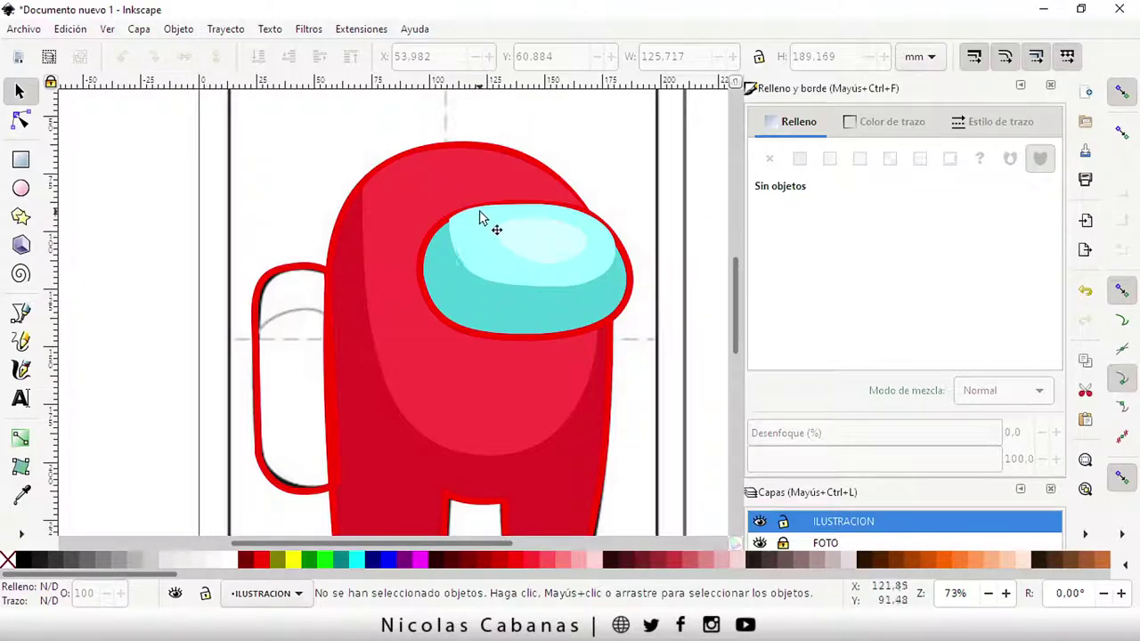
Drag the visor's top-left node slightly down, then switch to the Among-Us-diagram reference photo.
click(472, 218)
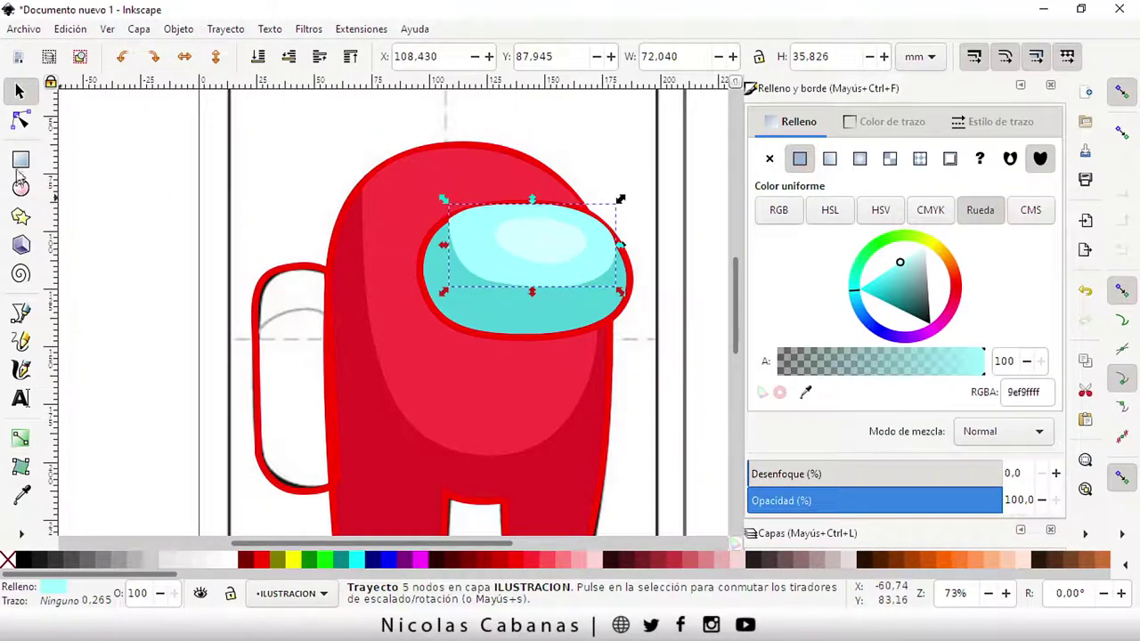
click(21, 122)
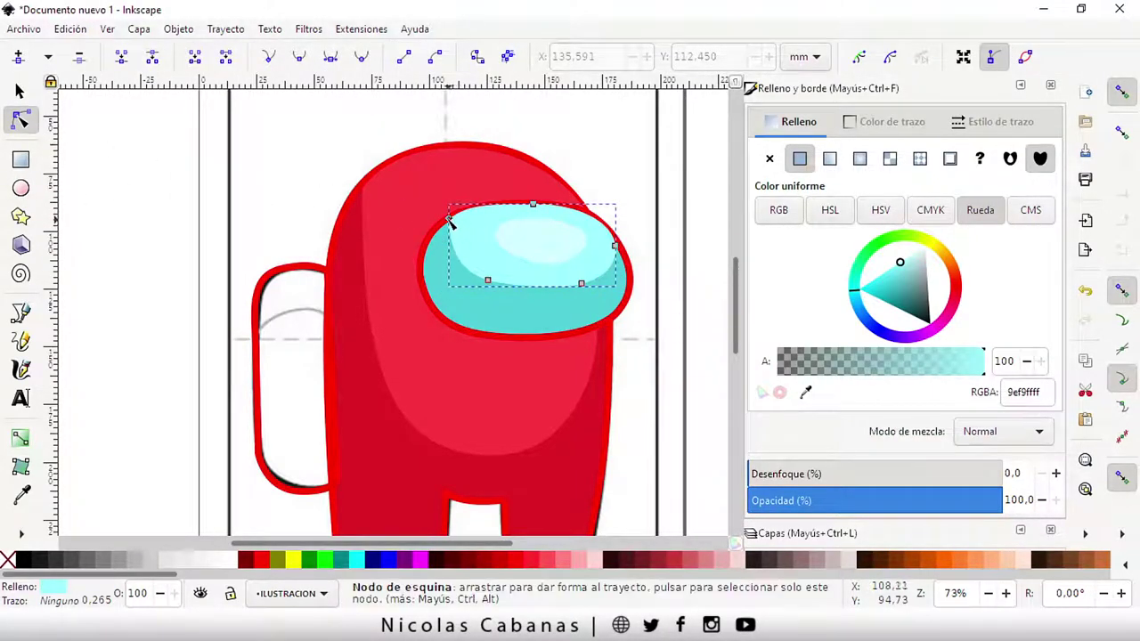
drag(449, 219, 482, 210)
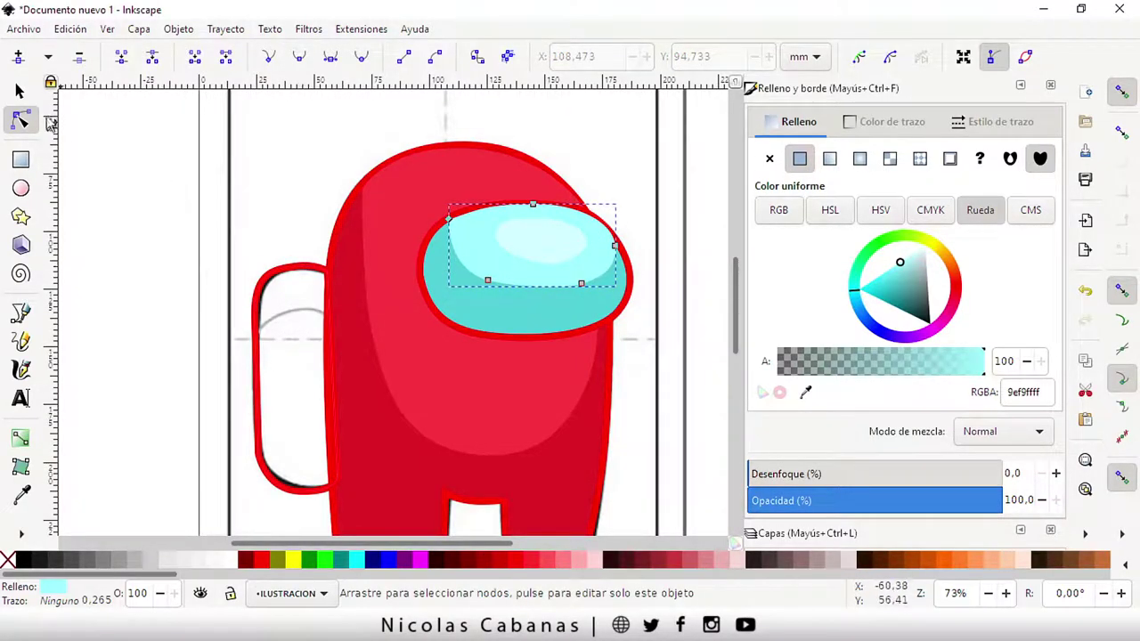
click(20, 314)
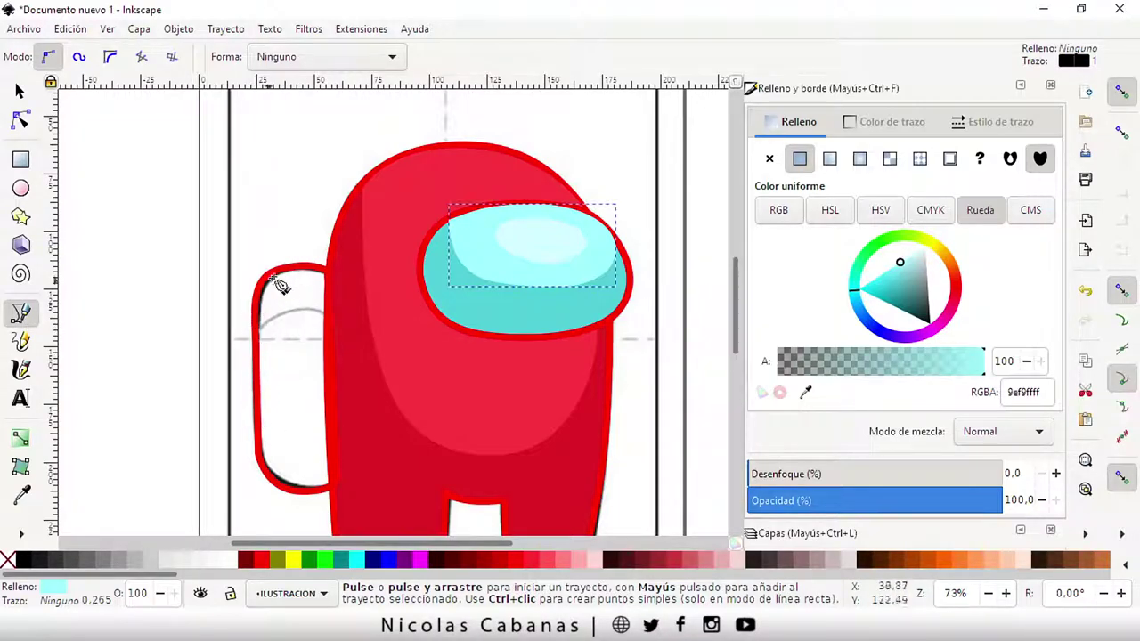
key(alt+Tab)
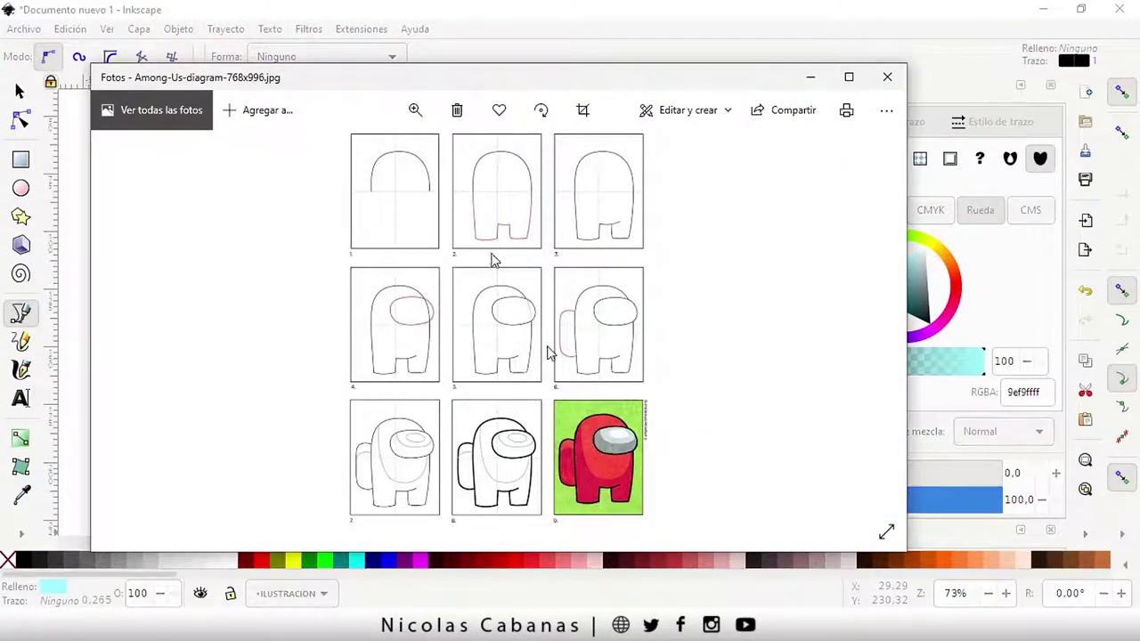
Zoom the reference diagram in to panels 8 and 9, then minimise Photos.
click(415, 110)
drag(365, 160, 384, 153)
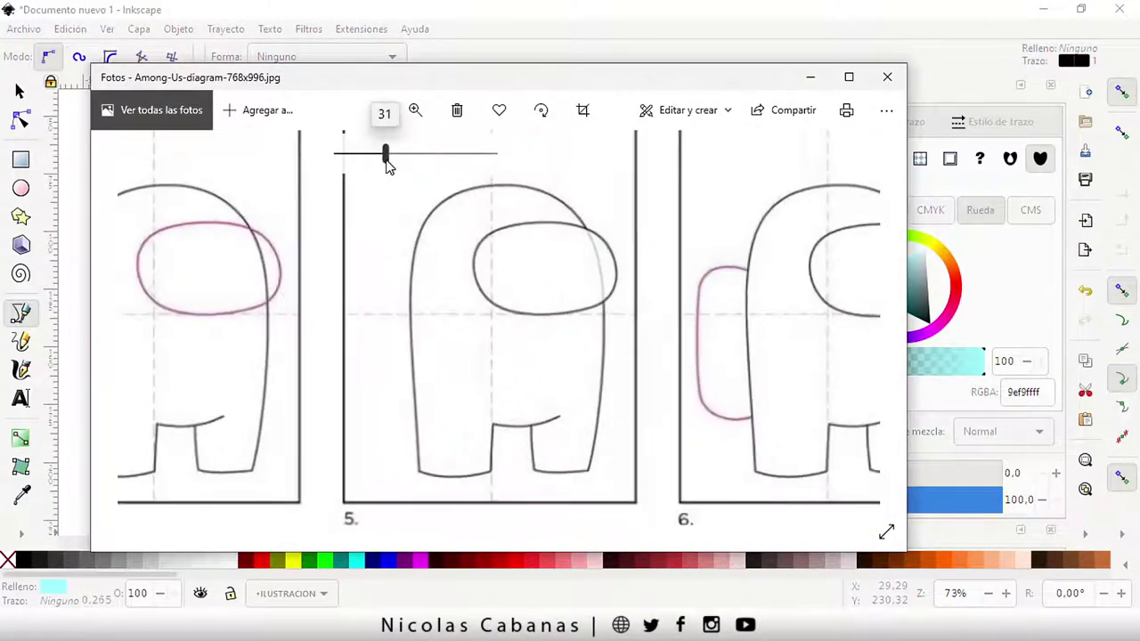
scroll(445, 280, down, 2)
scroll(428, 270, down, 3)
scroll(595, 274, down, 2)
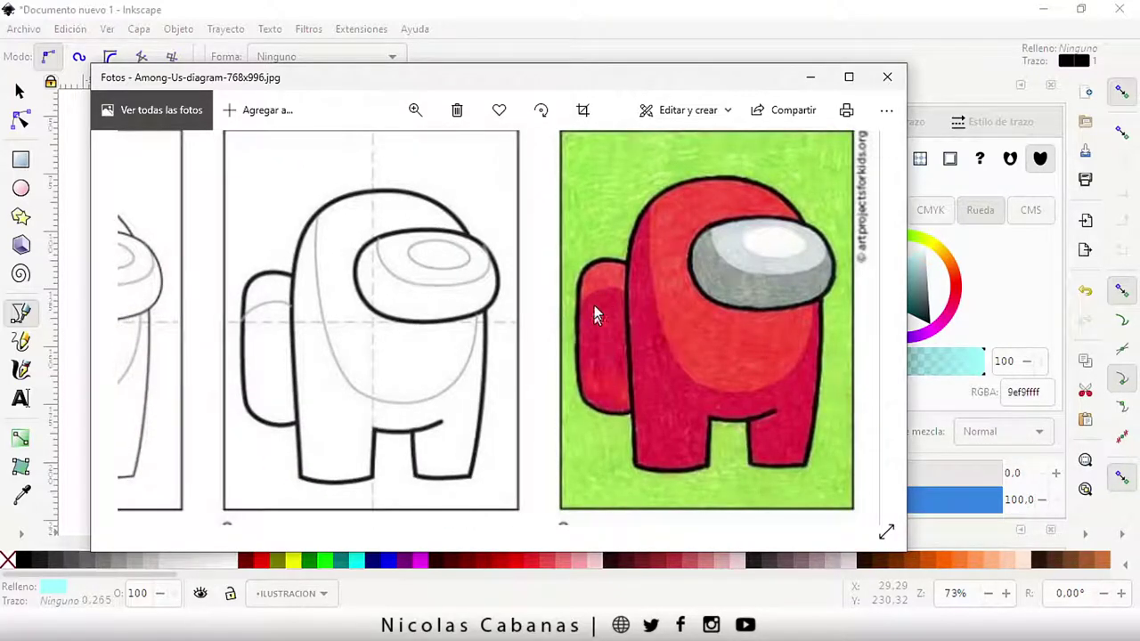
click(810, 77)
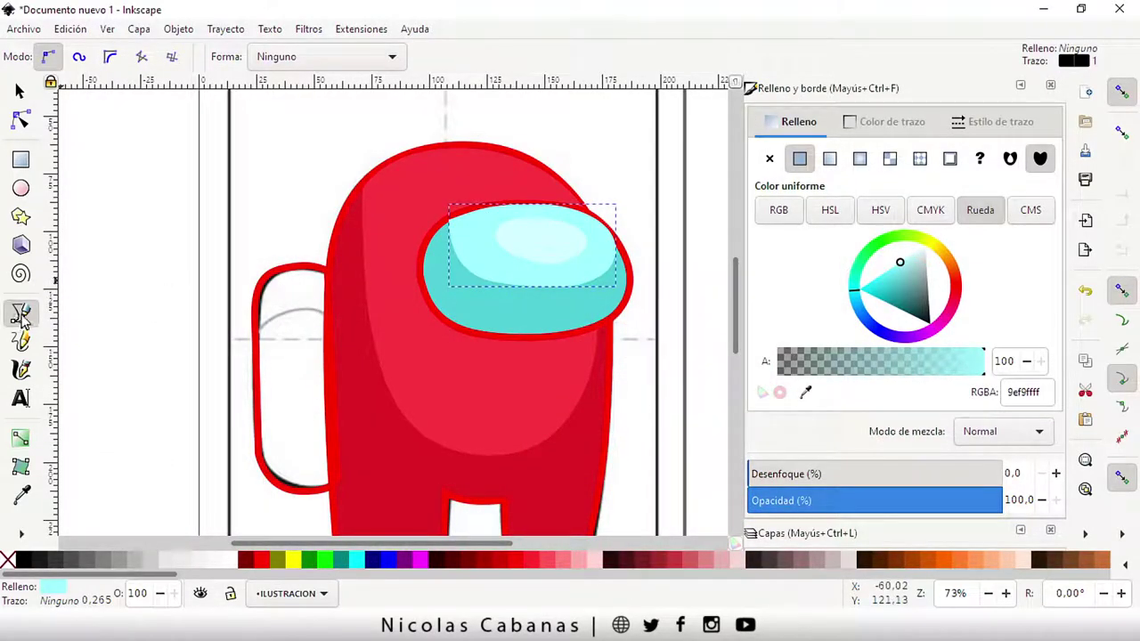
Draw a closed Bezier path over the backpack's top with a curved lower edge.
click(257, 332)
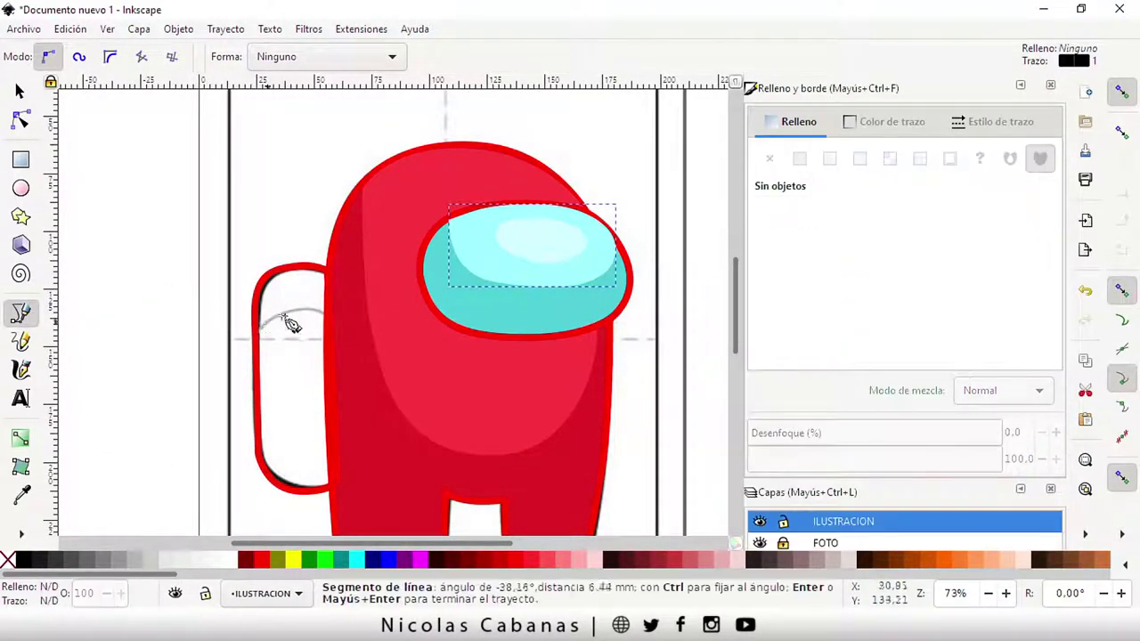
mouse_move(301, 310)
mouse_down()
mouse_move(328, 321)
mouse_move(322, 309)
mouse_up()
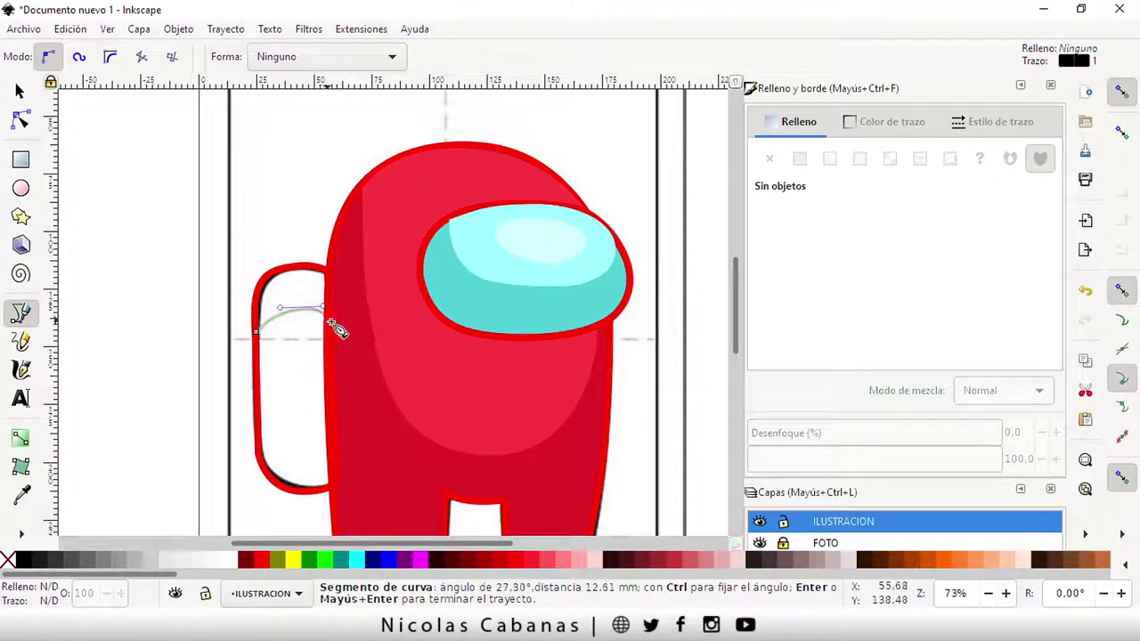
click(329, 275)
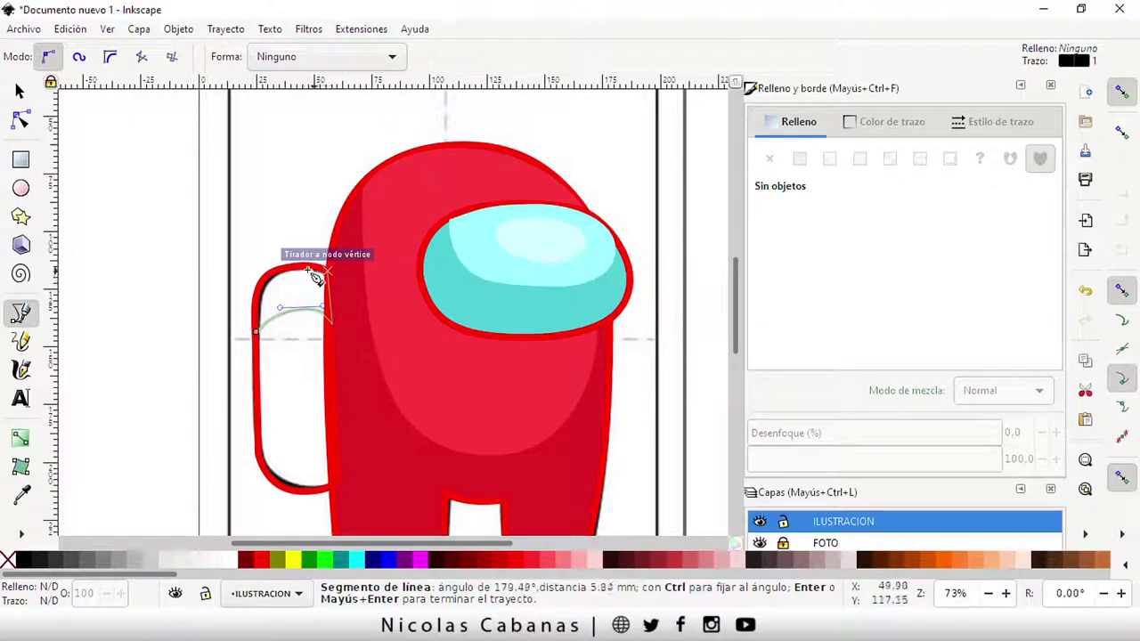
drag(282, 270, 266, 278)
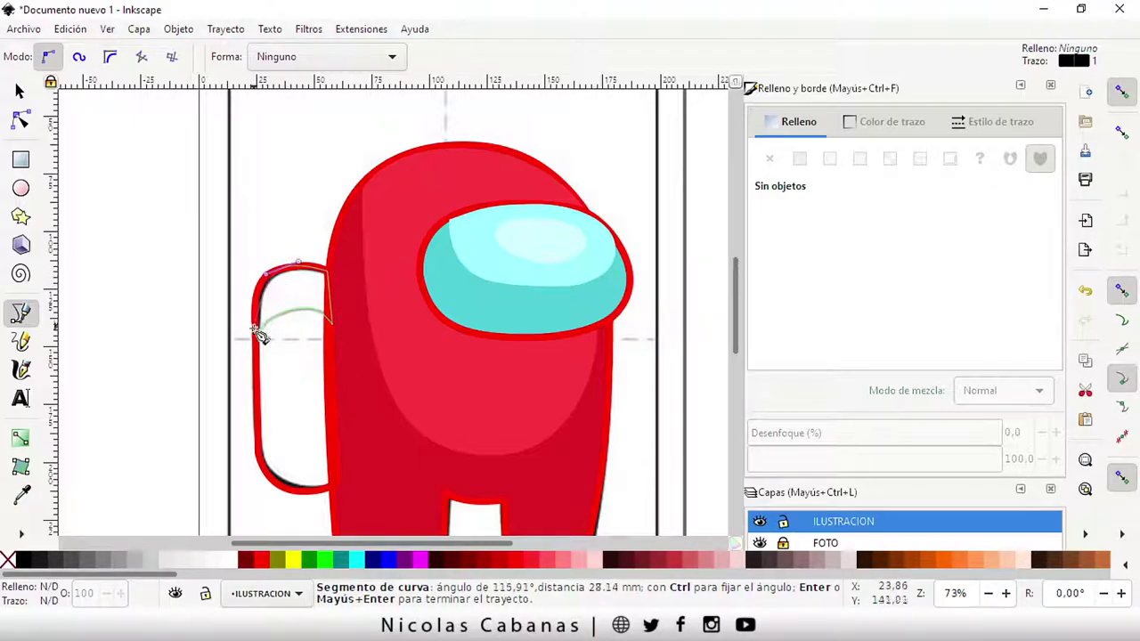
drag(255, 331, 263, 382)
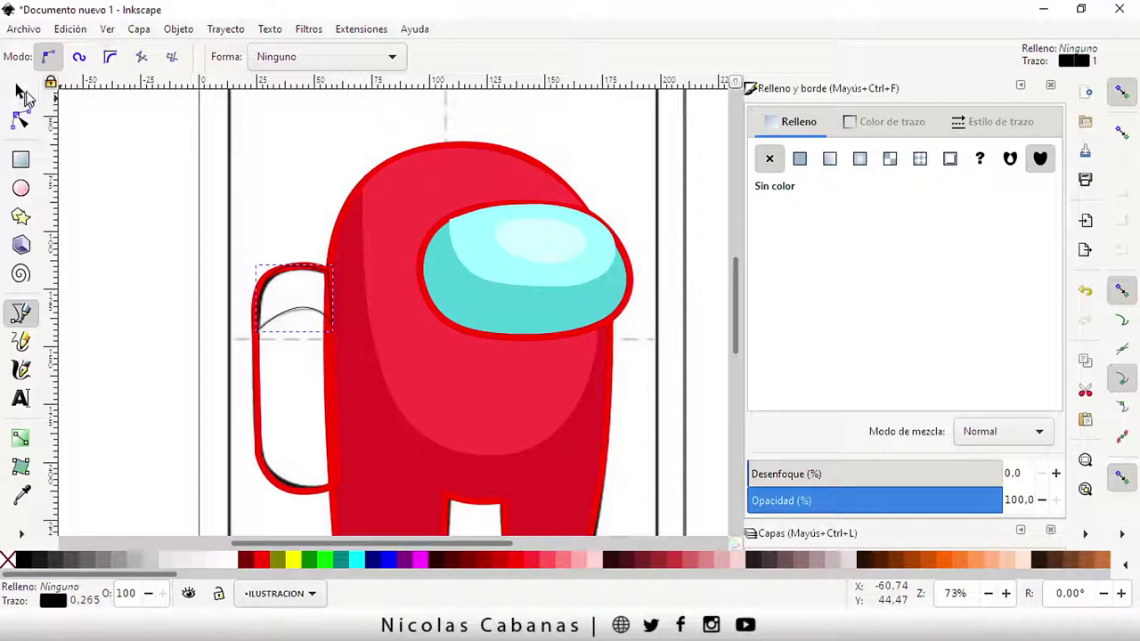
Give the backpack a flat red f12b36 fill matching the body.
click(25, 96)
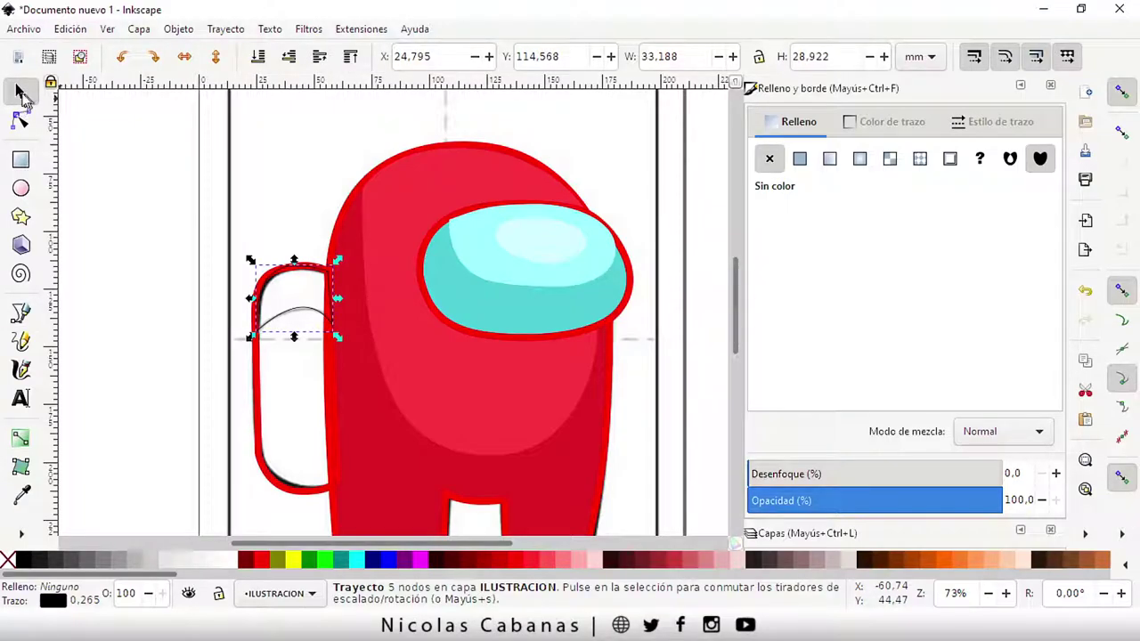
click(256, 383)
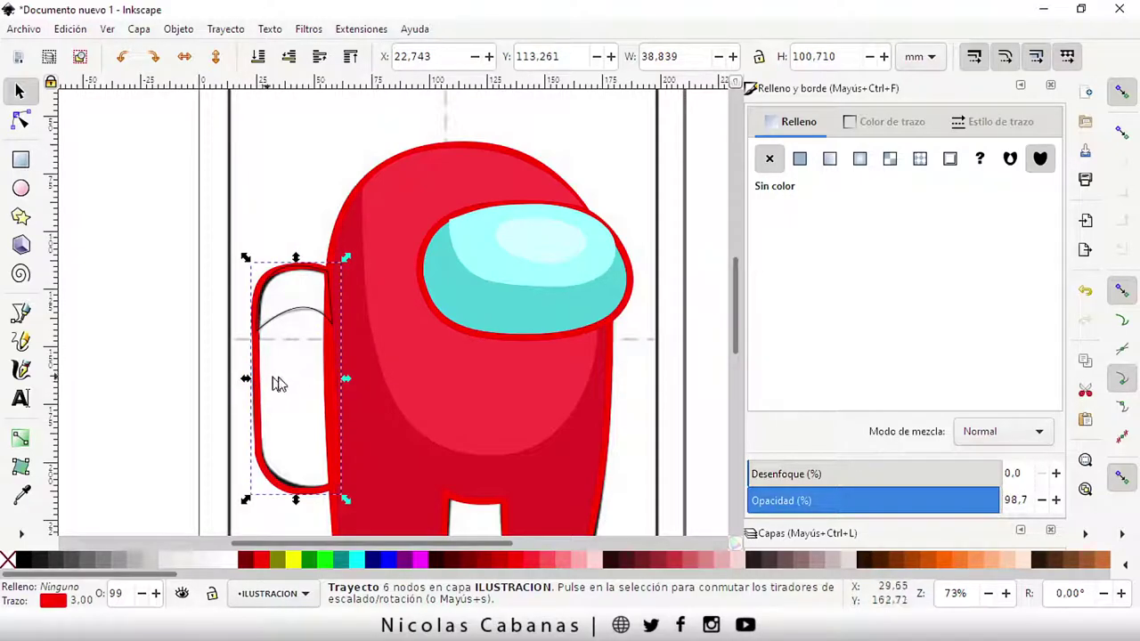
click(800, 161)
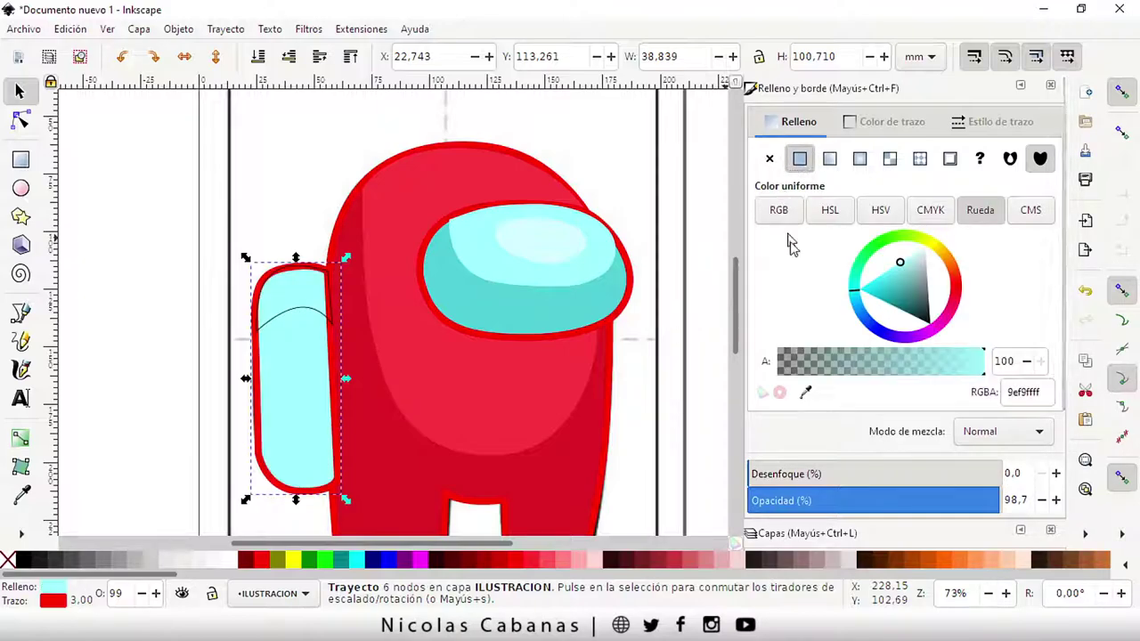
click(960, 298)
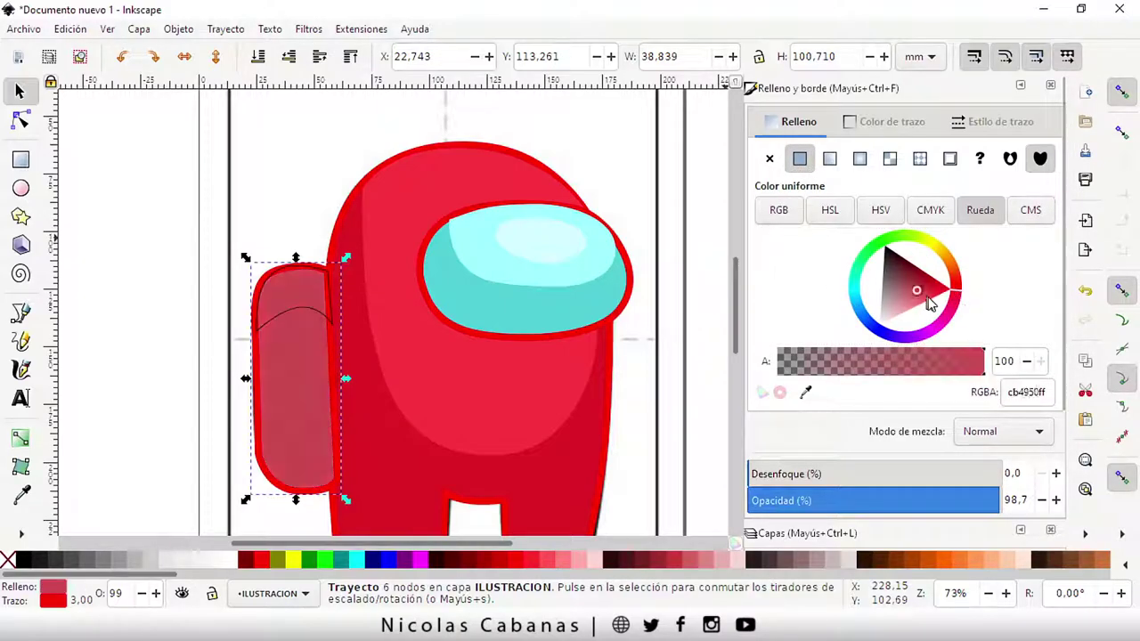
drag(926, 300, 939, 299)
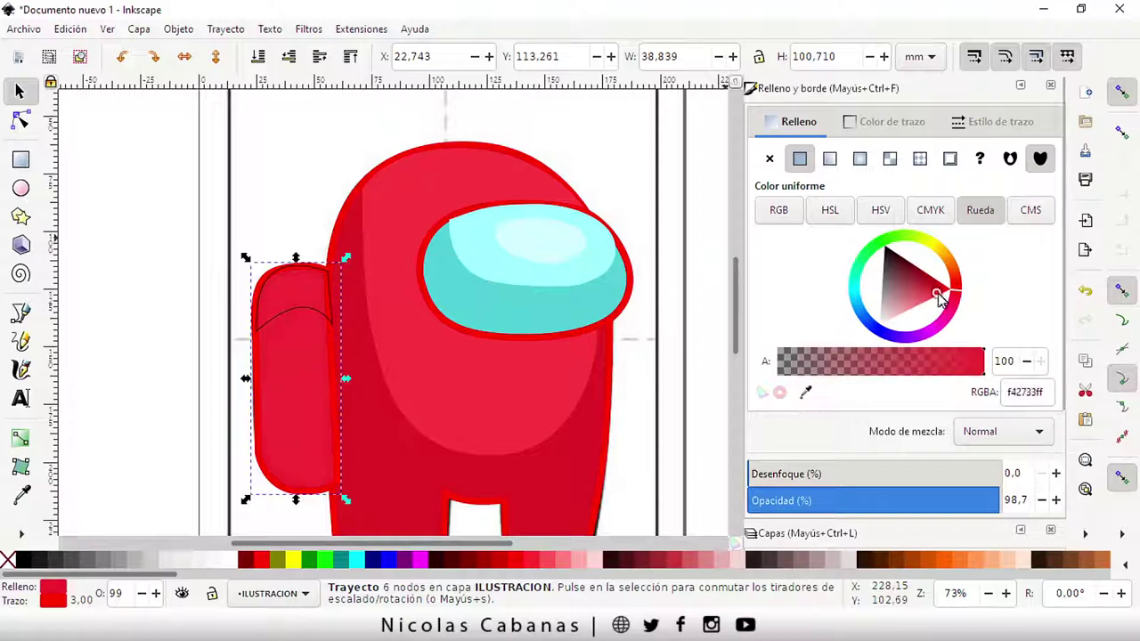
click(296, 312)
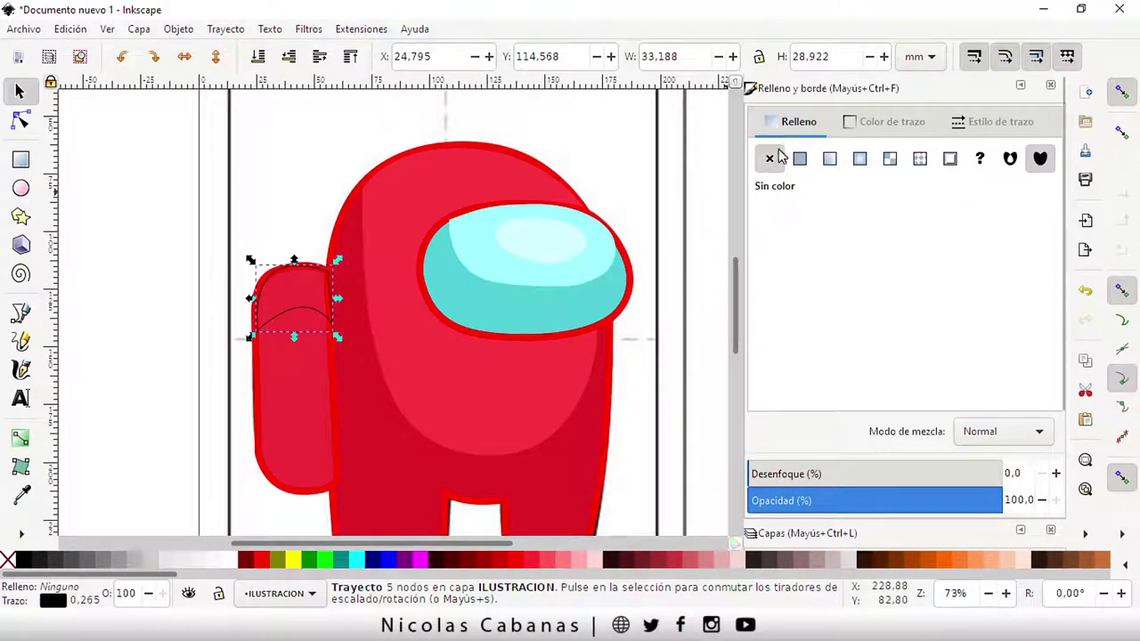
Remove the backpack-top shape's black outline and give it a flat light pink fb5f67 fill.
click(880, 129)
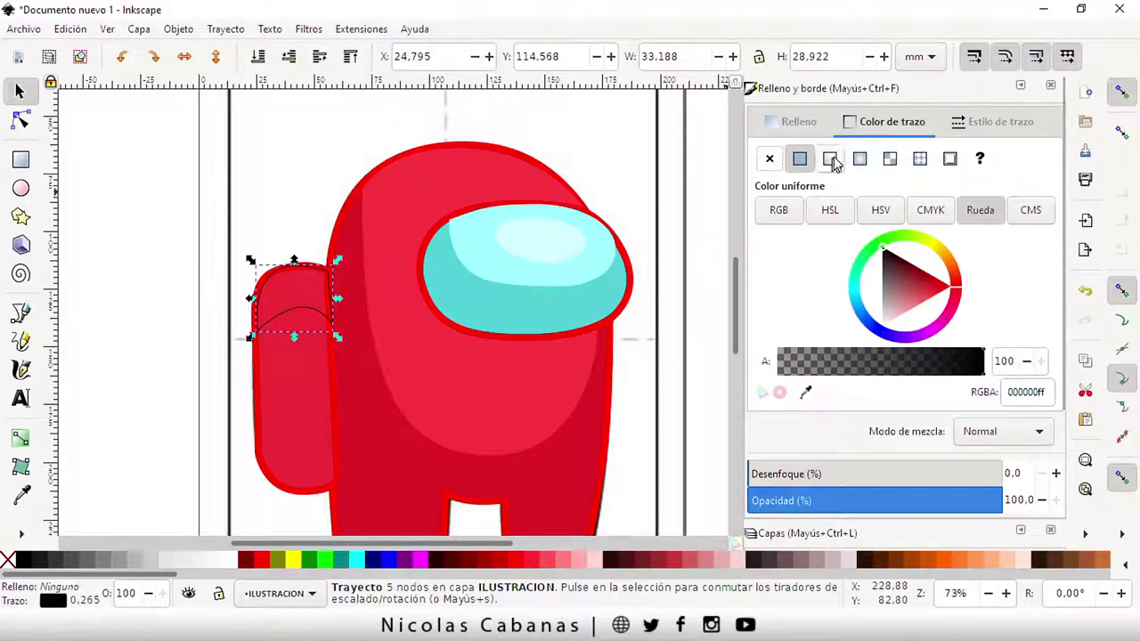
click(769, 159)
click(800, 132)
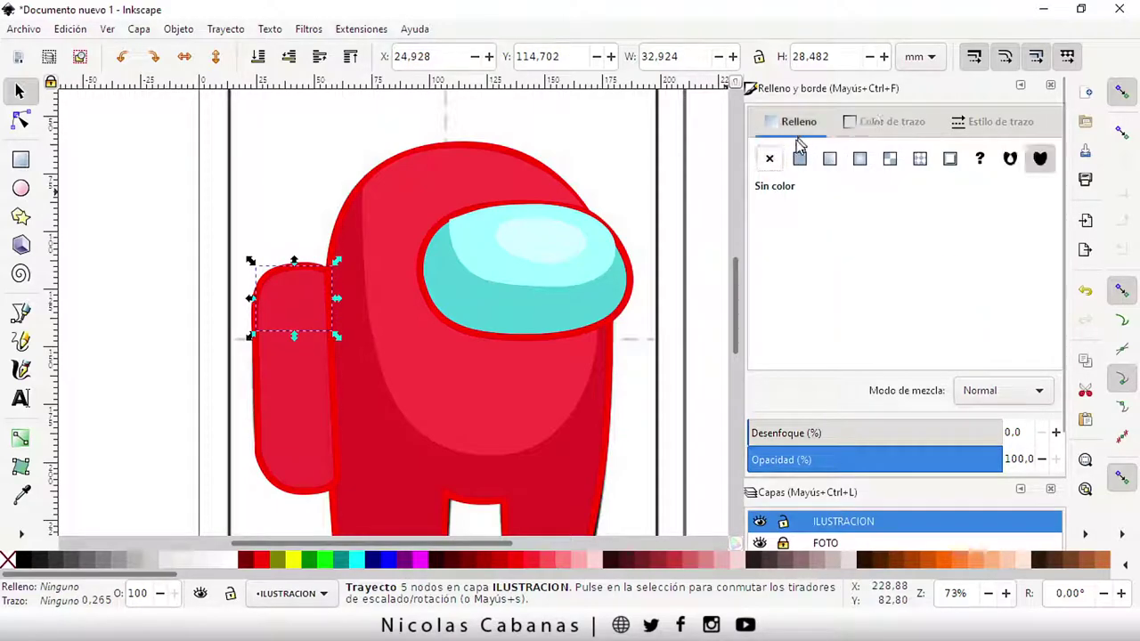
click(801, 159)
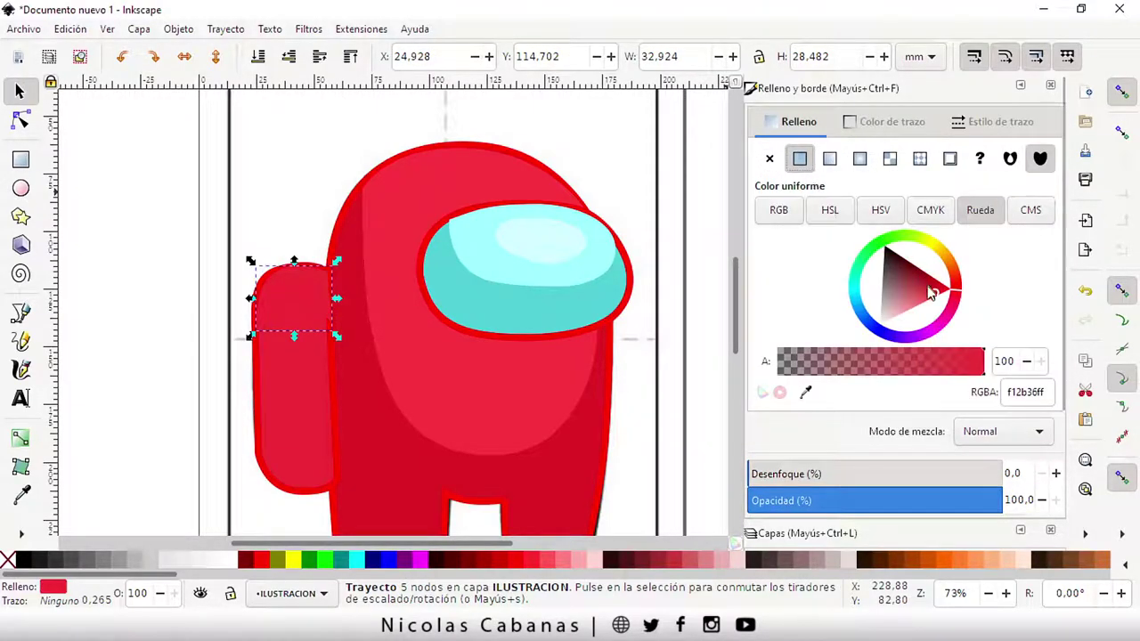
mouse_move(932, 295)
mouse_down()
mouse_move(914, 304)
mouse_move(939, 287)
mouse_move(921, 303)
mouse_move(903, 293)
mouse_move(926, 307)
mouse_up()
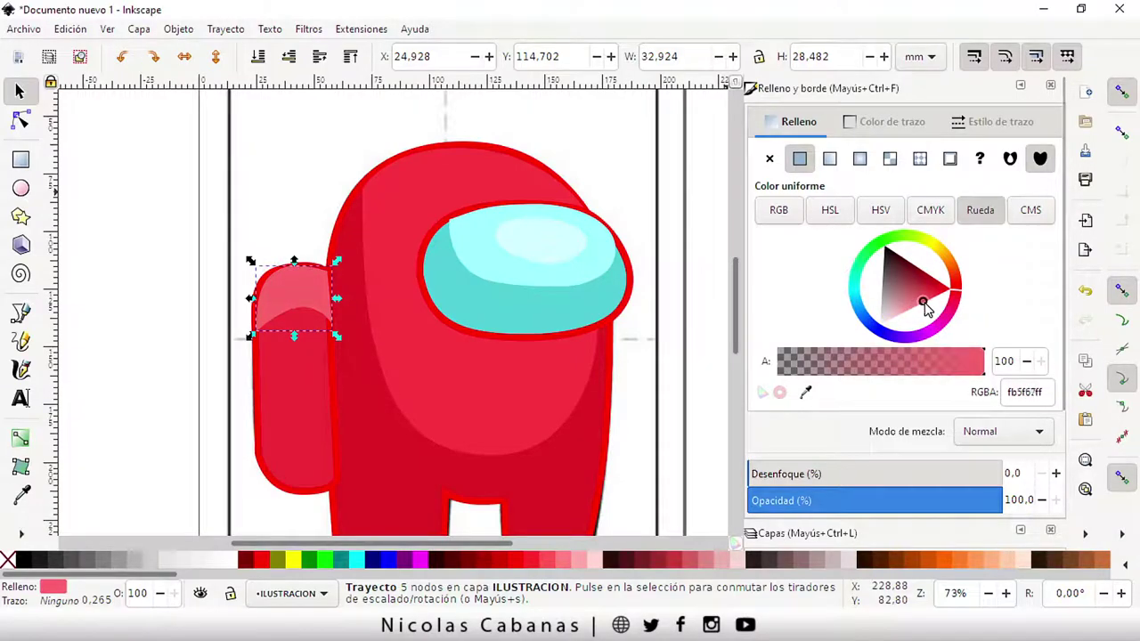
Toggle the ILUSTRACION layer off and on to compare with the sketch, then zoom toward the legs.
click(682, 363)
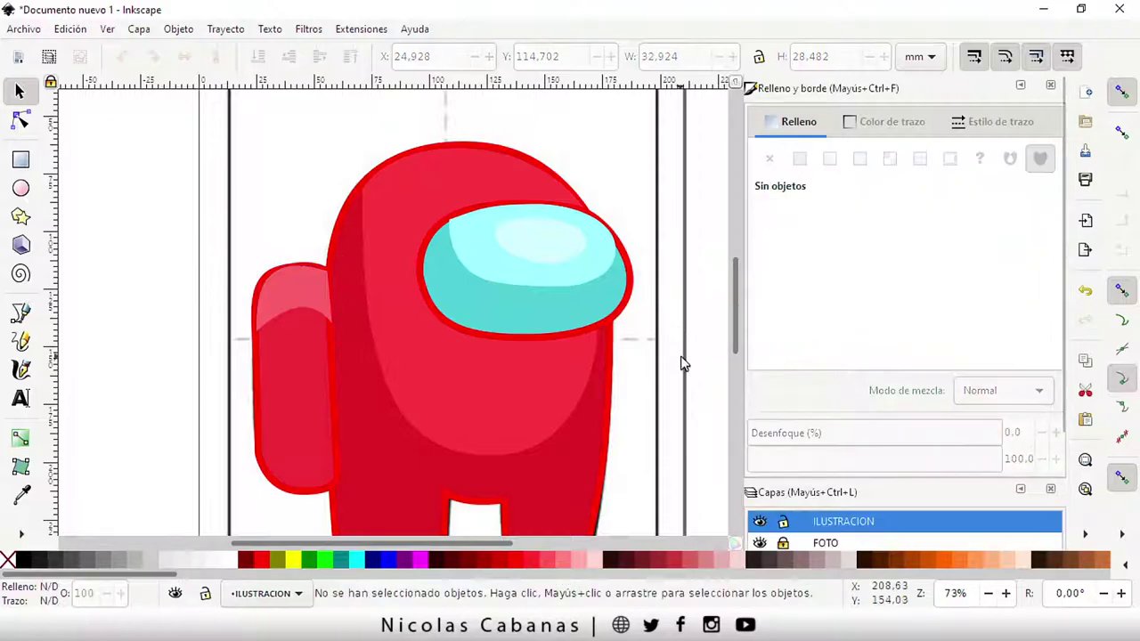
drag(738, 309, 733, 334)
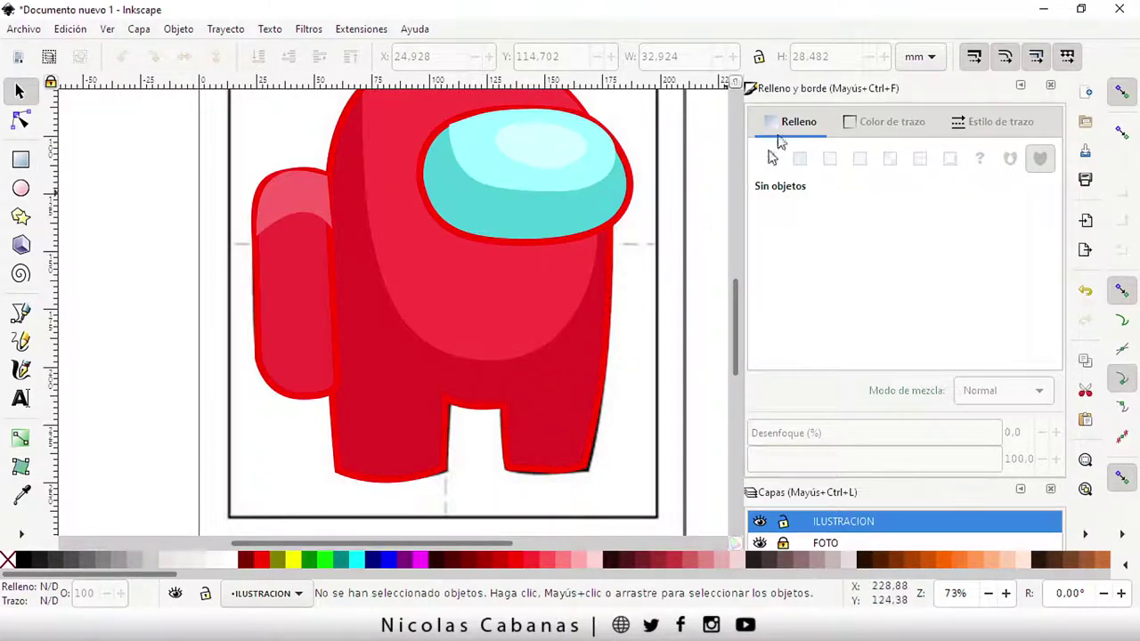
click(1018, 87)
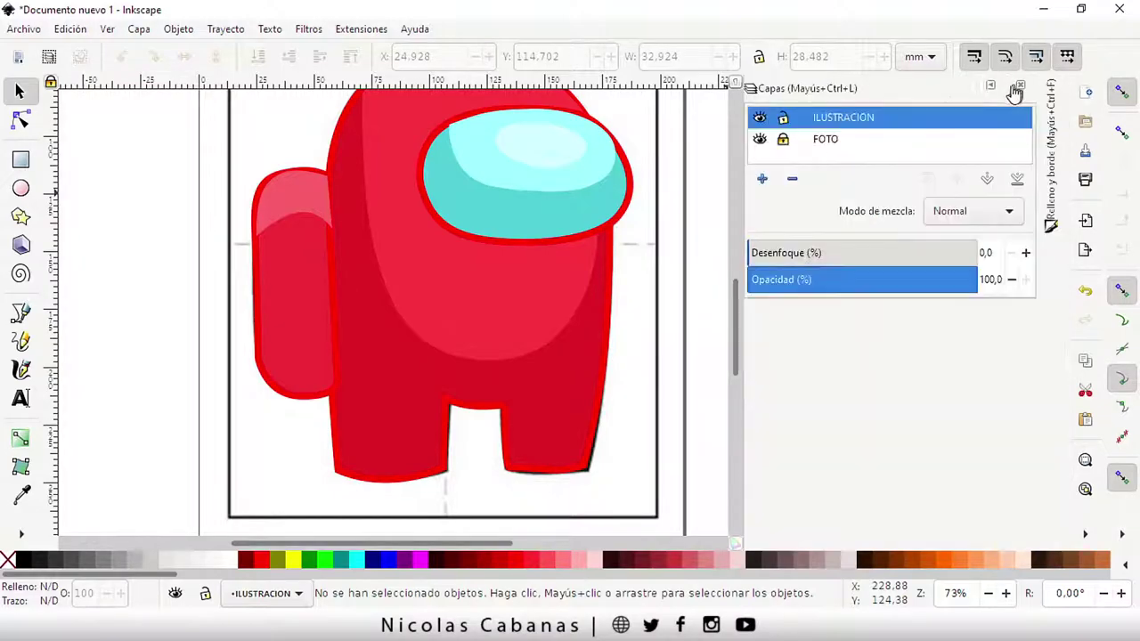
click(759, 118)
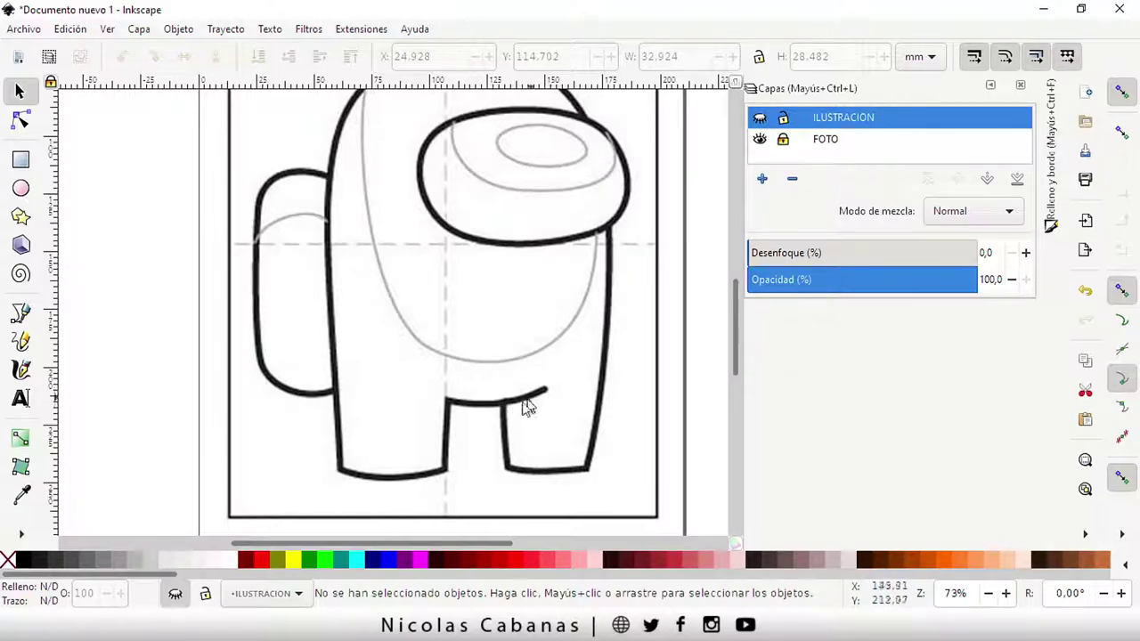
click(760, 119)
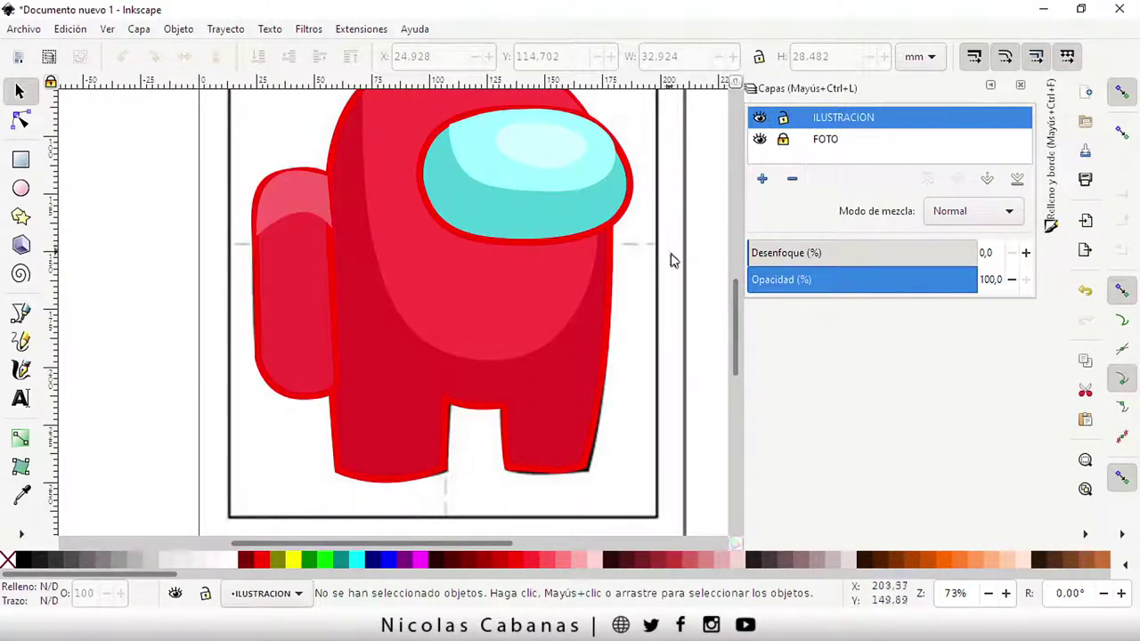
ctrl+scroll(520, 435, up, 1)
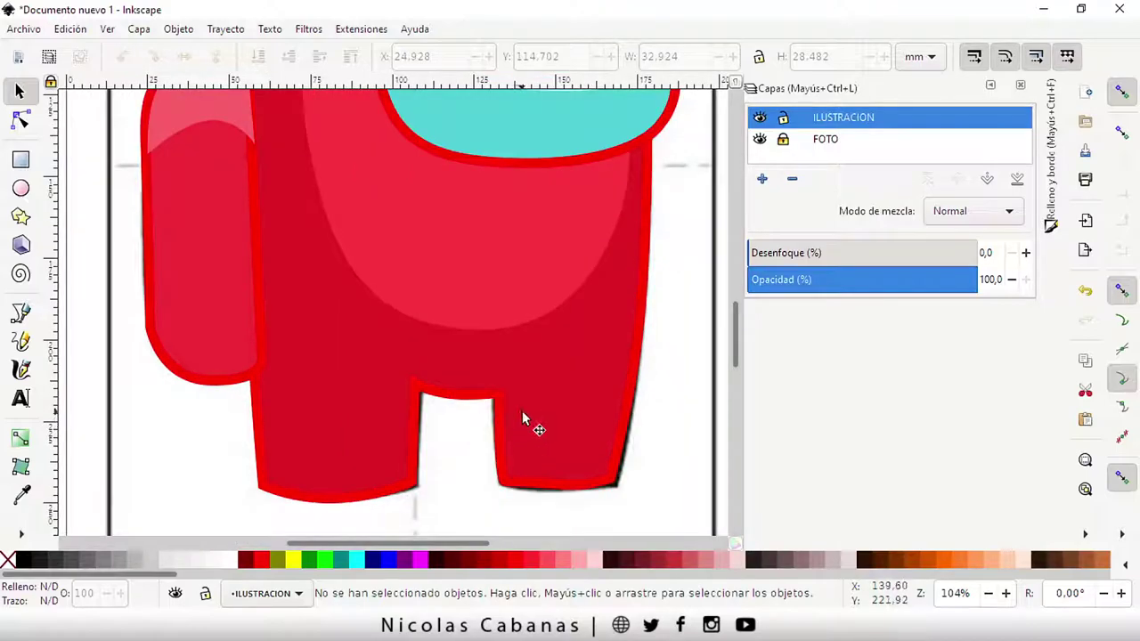
Draw a short two-node Bezier curve above the gap between the crewmate's legs.
click(22, 314)
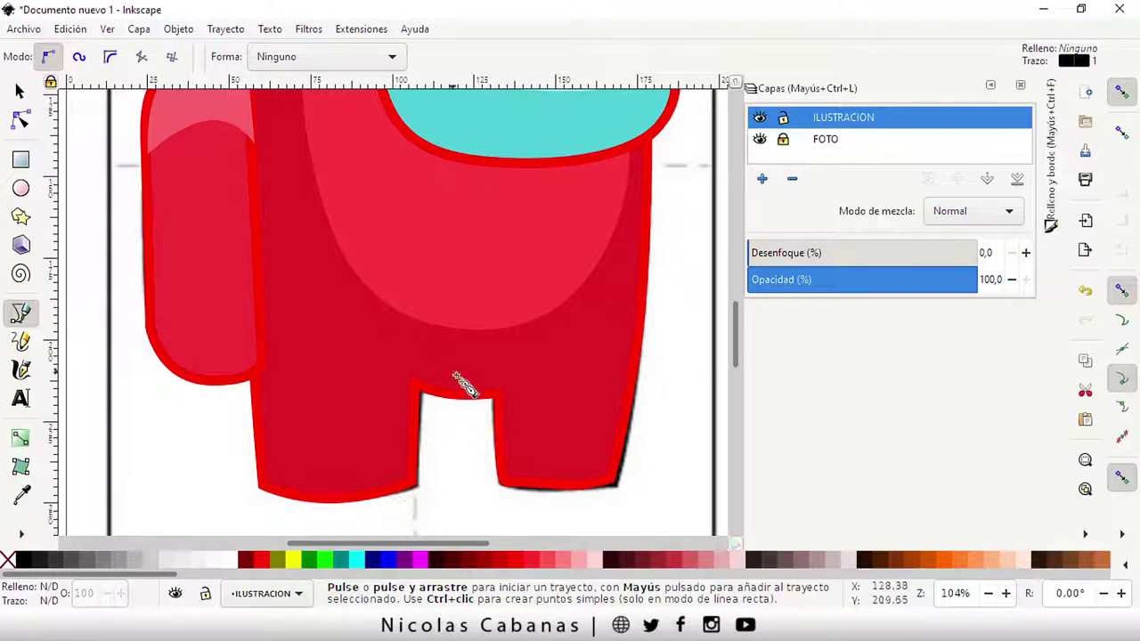
click(544, 375)
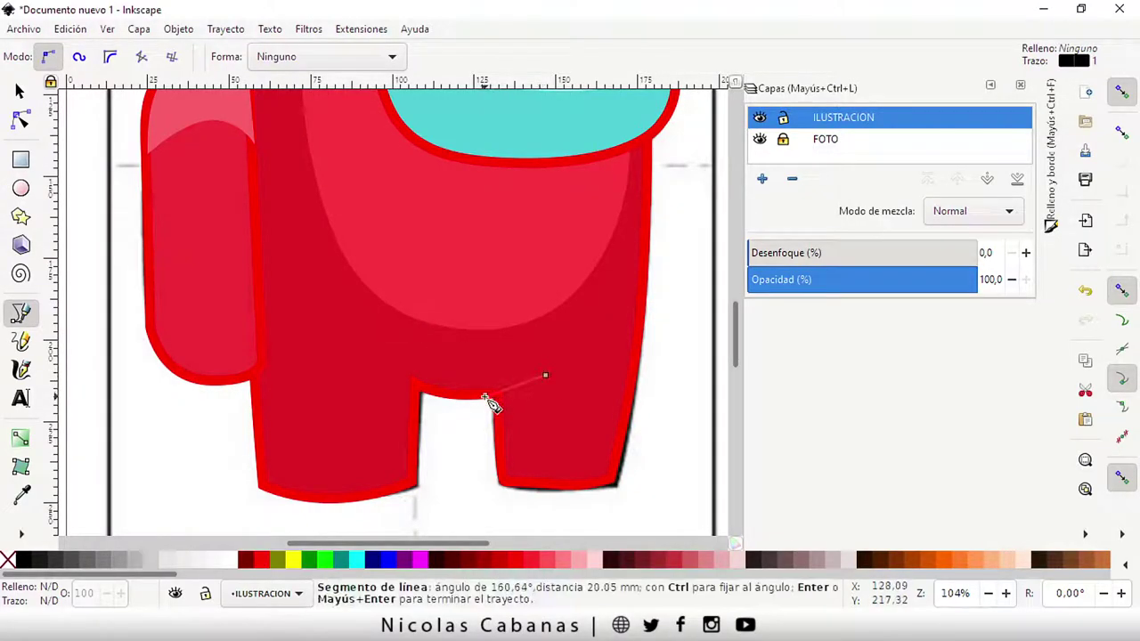
drag(476, 392, 426, 399)
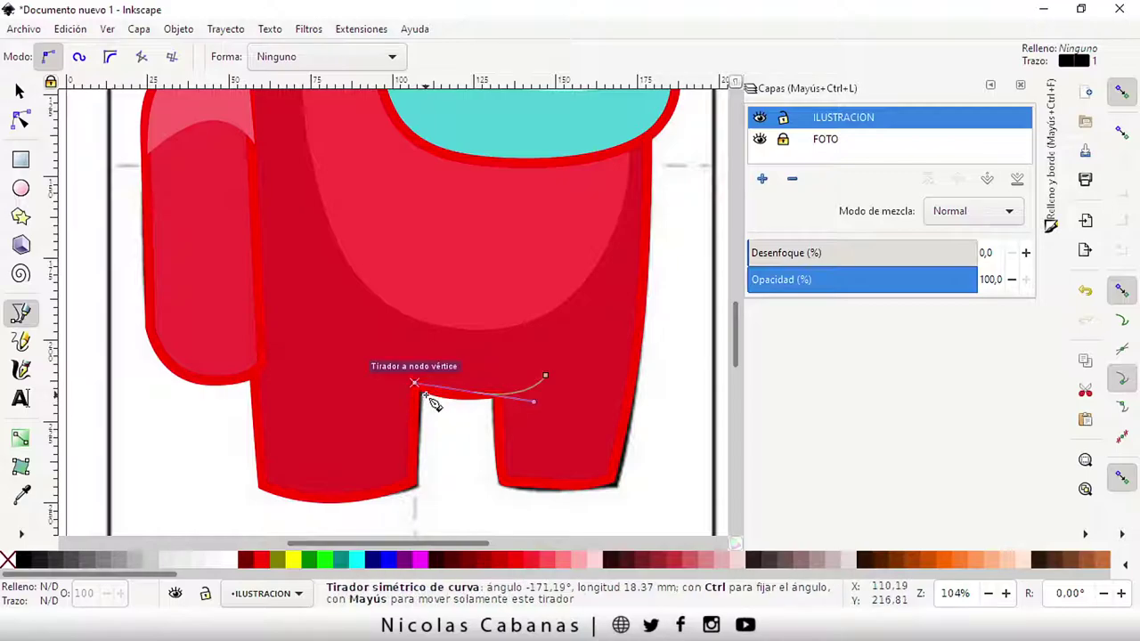
drag(425, 399, 422, 385)
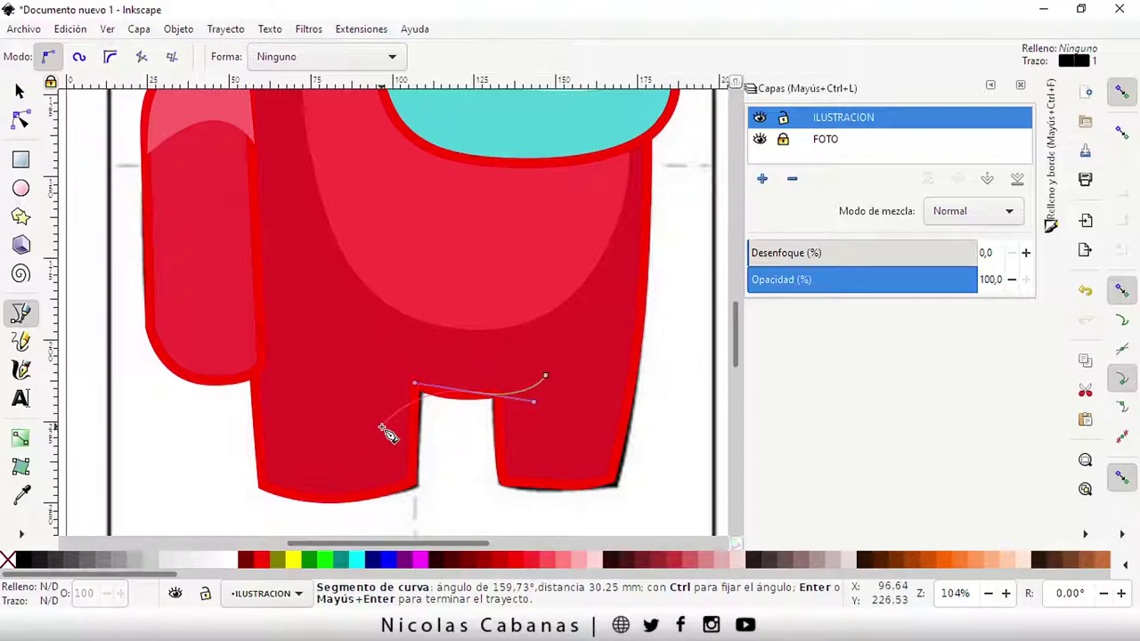
key(Return)
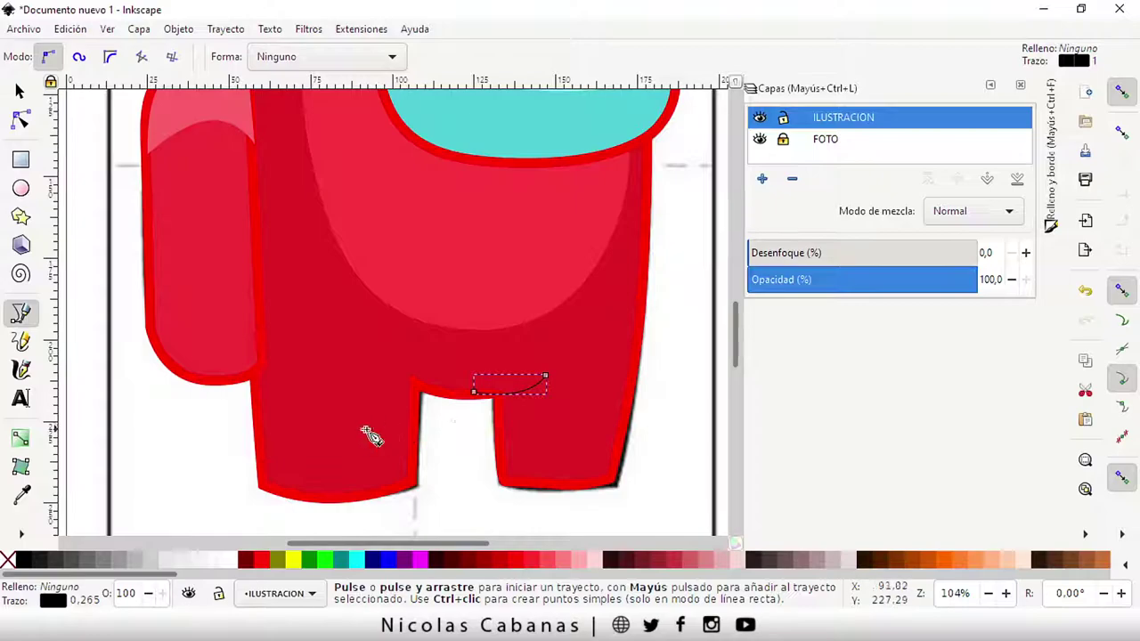
click(1051, 156)
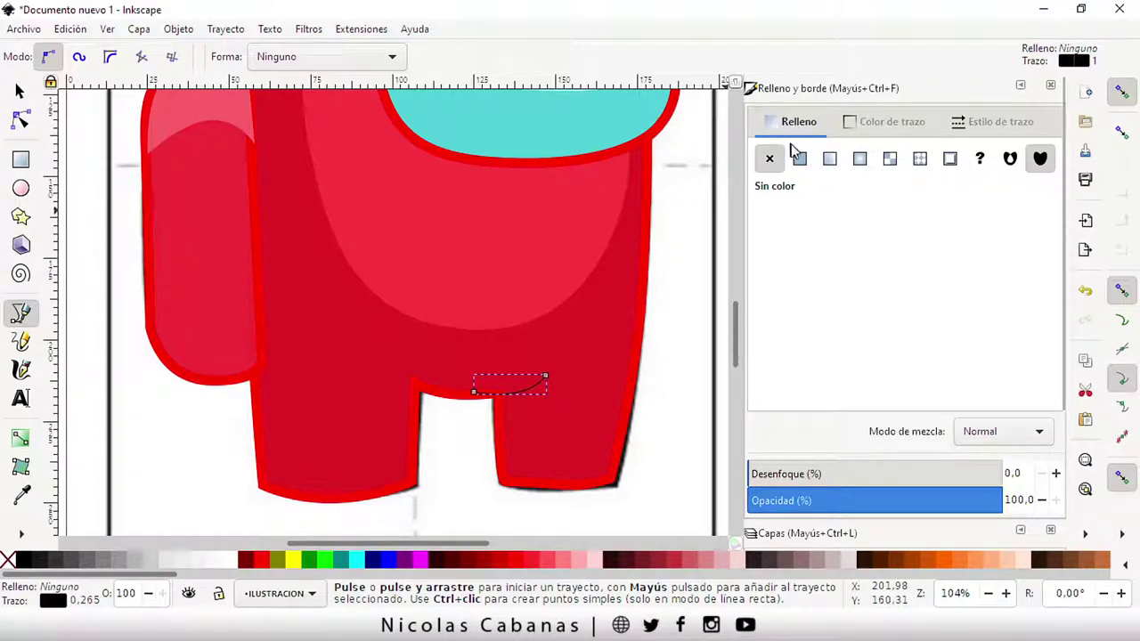
Give the leg-gap curve no fill and a red 3 mm stroke.
click(800, 159)
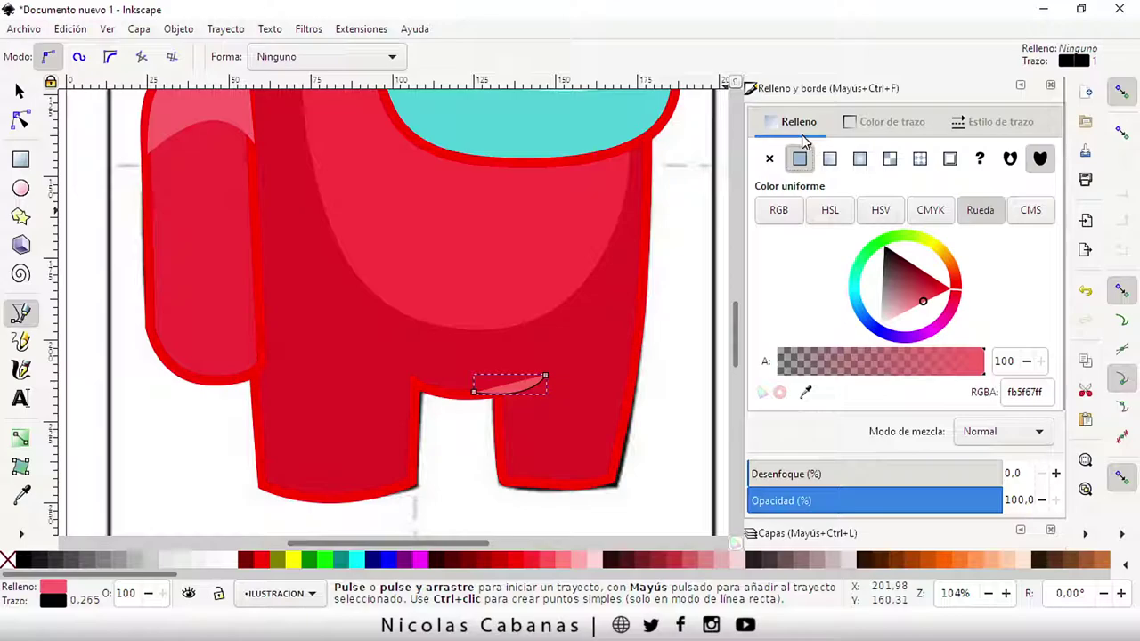
click(770, 159)
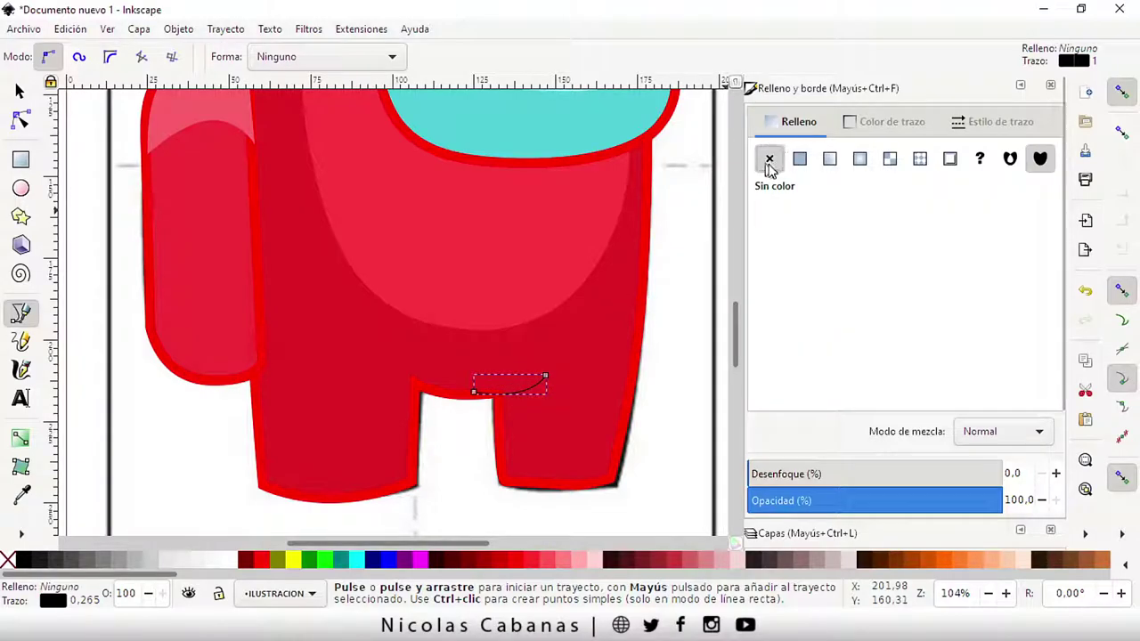
click(875, 123)
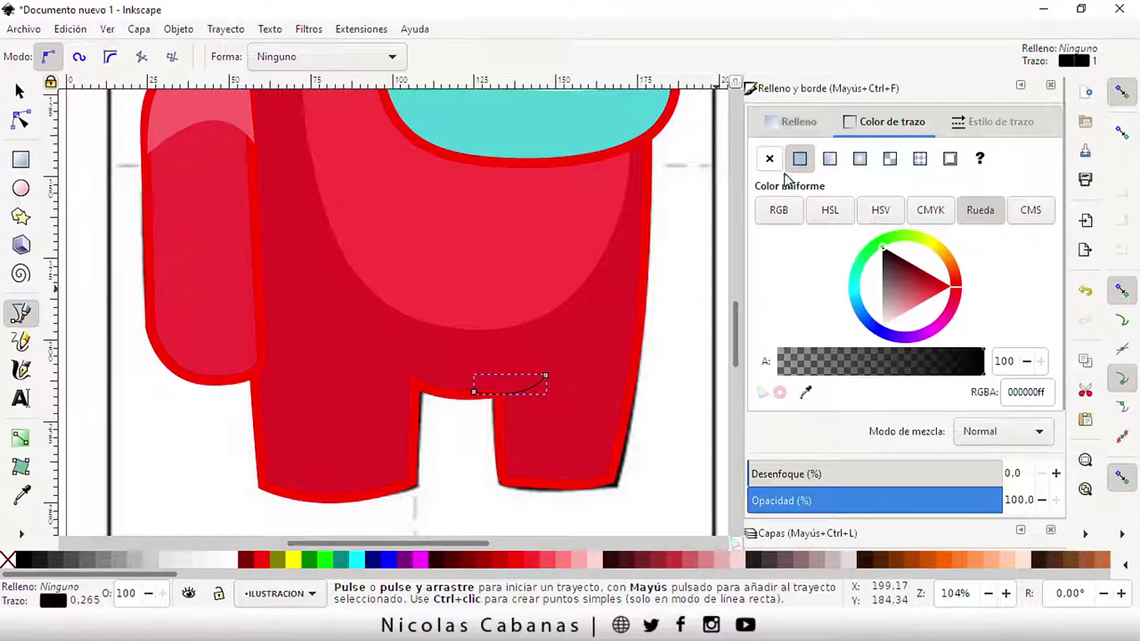
click(975, 124)
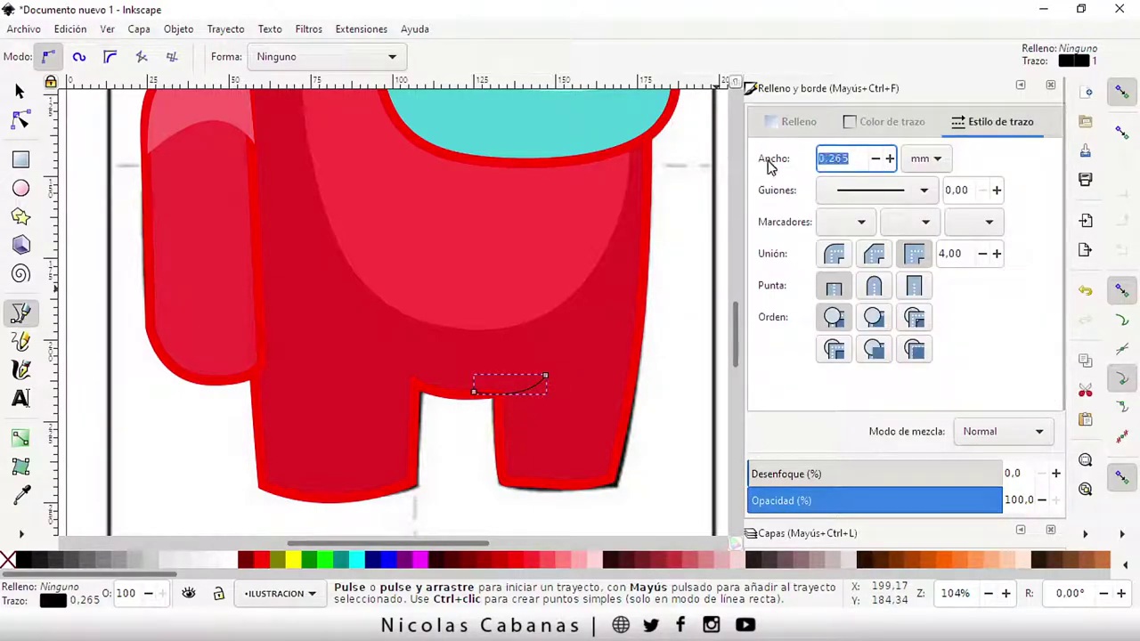
text(3,000)
key(Return)
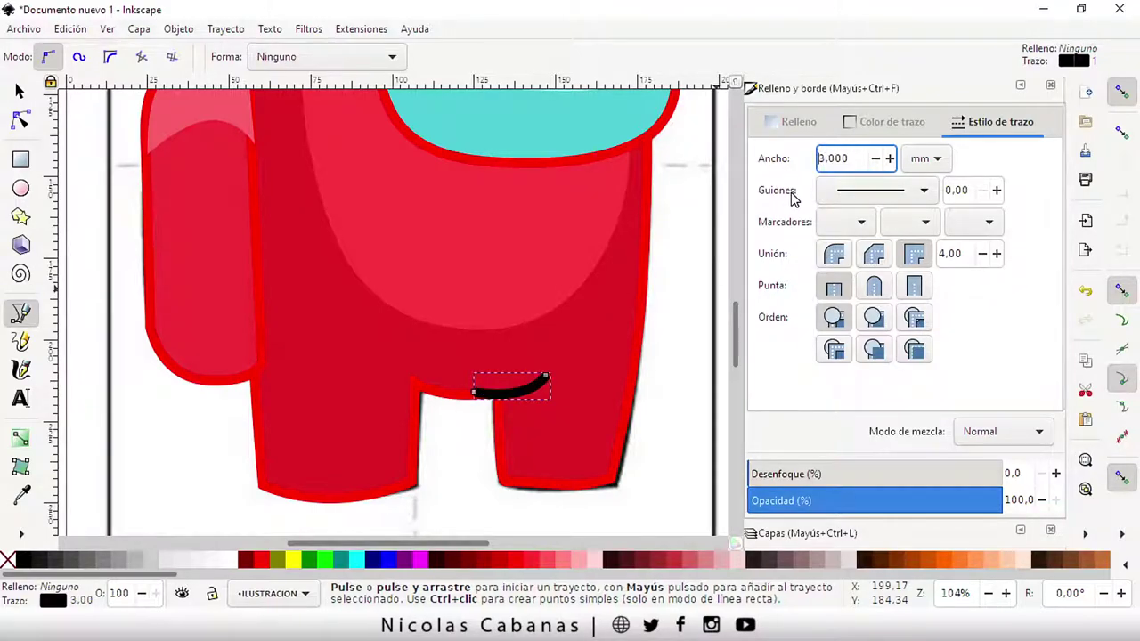
click(871, 125)
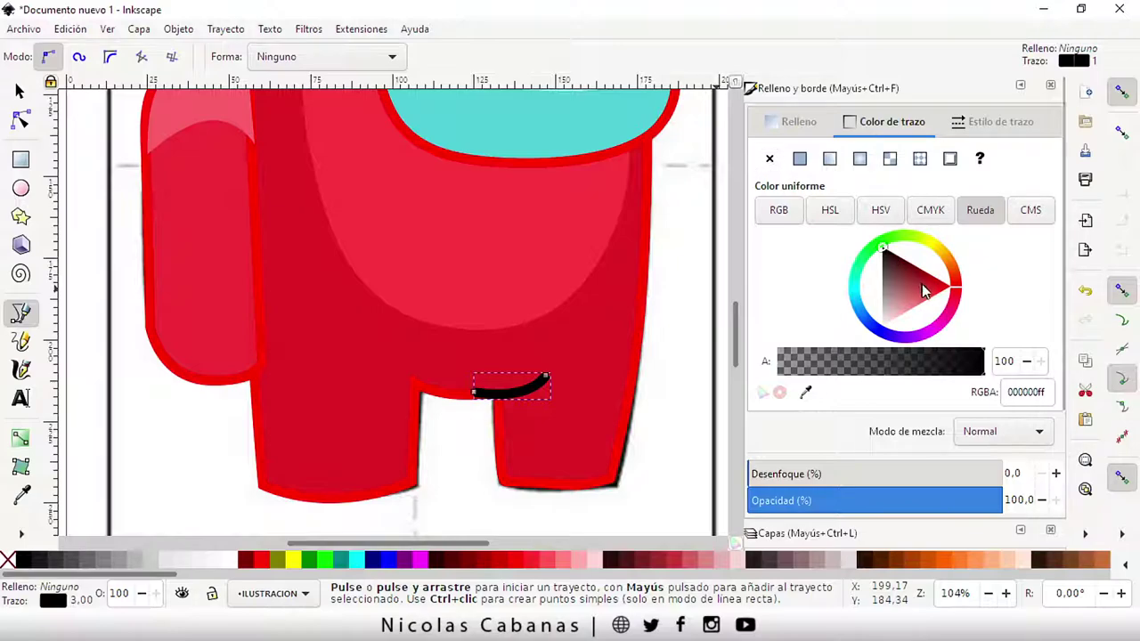
drag(925, 290, 958, 294)
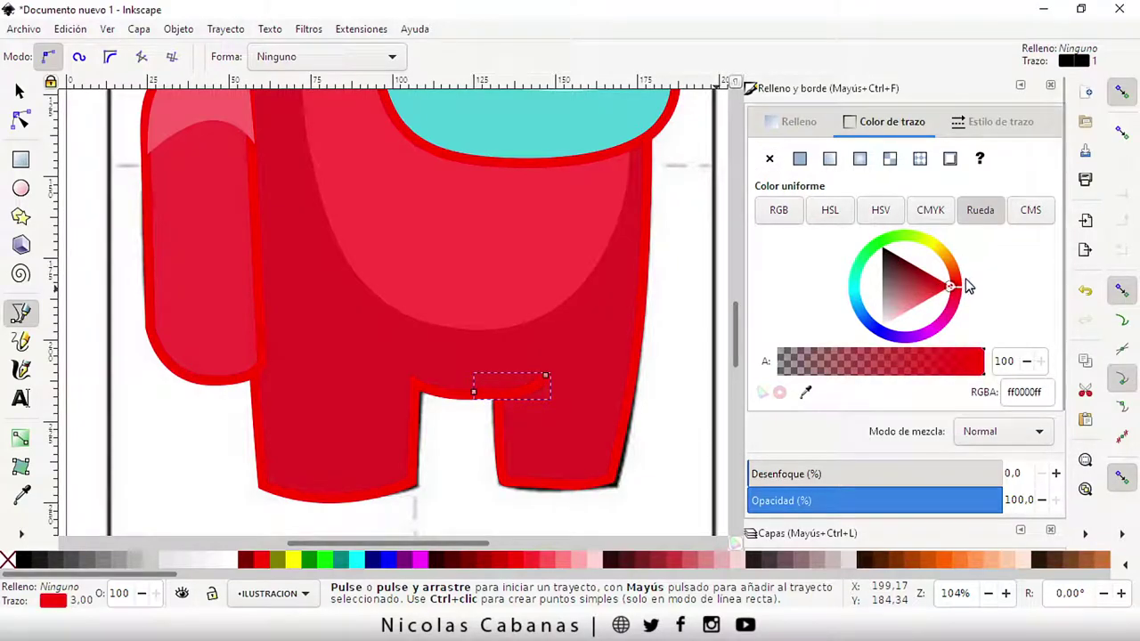
Nudge the curve's right end node upward toward the right leg with the Node tool.
click(21, 120)
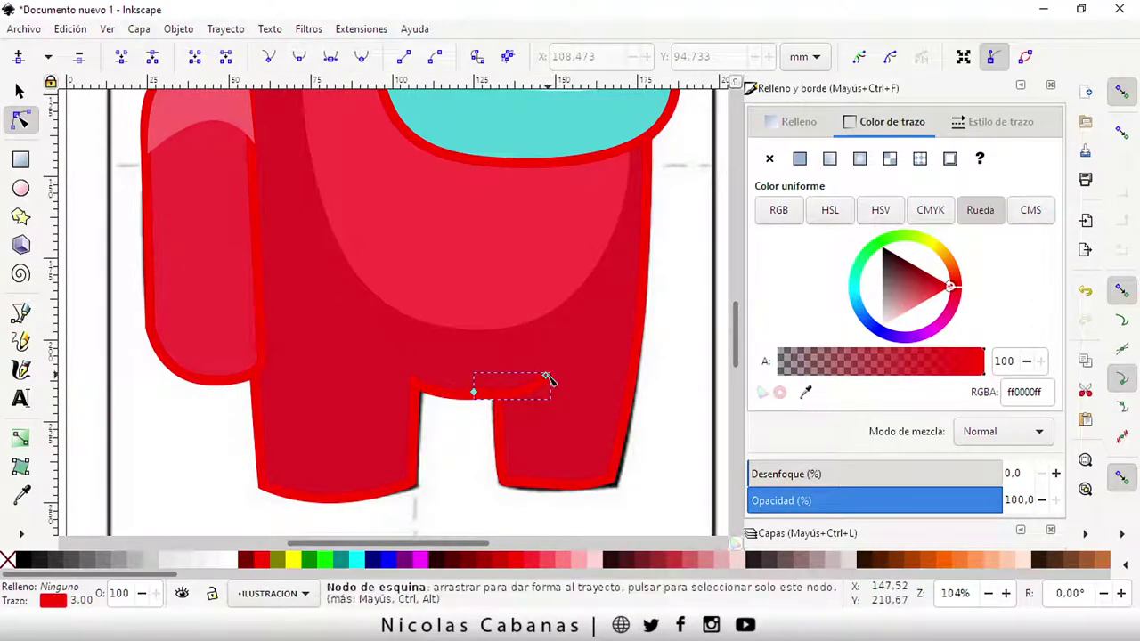
drag(547, 380, 539, 394)
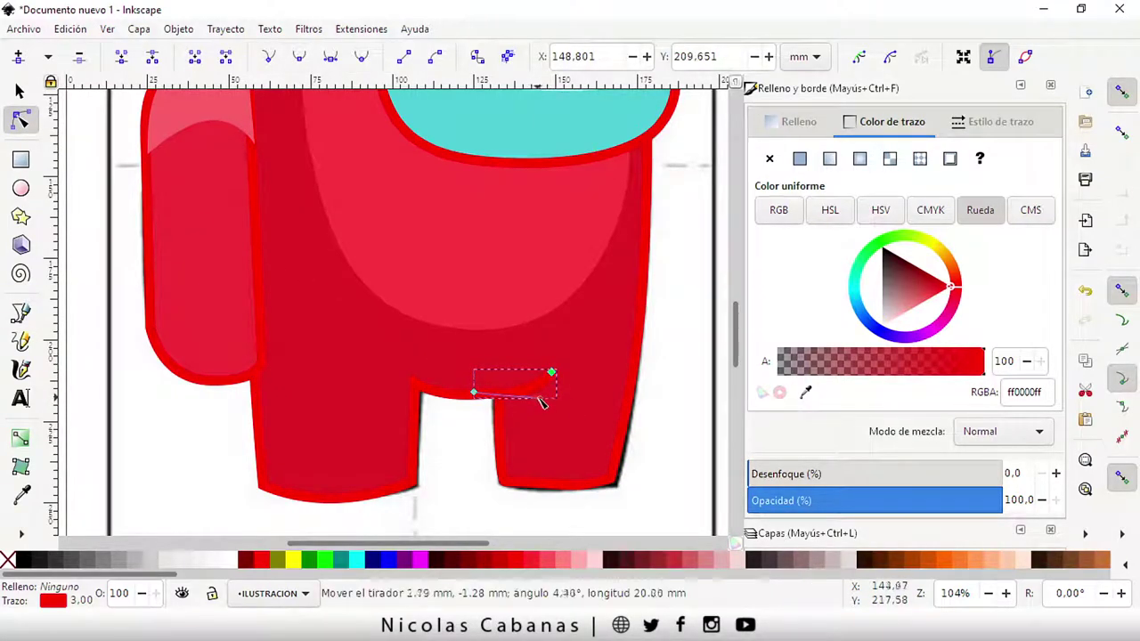
click(673, 400)
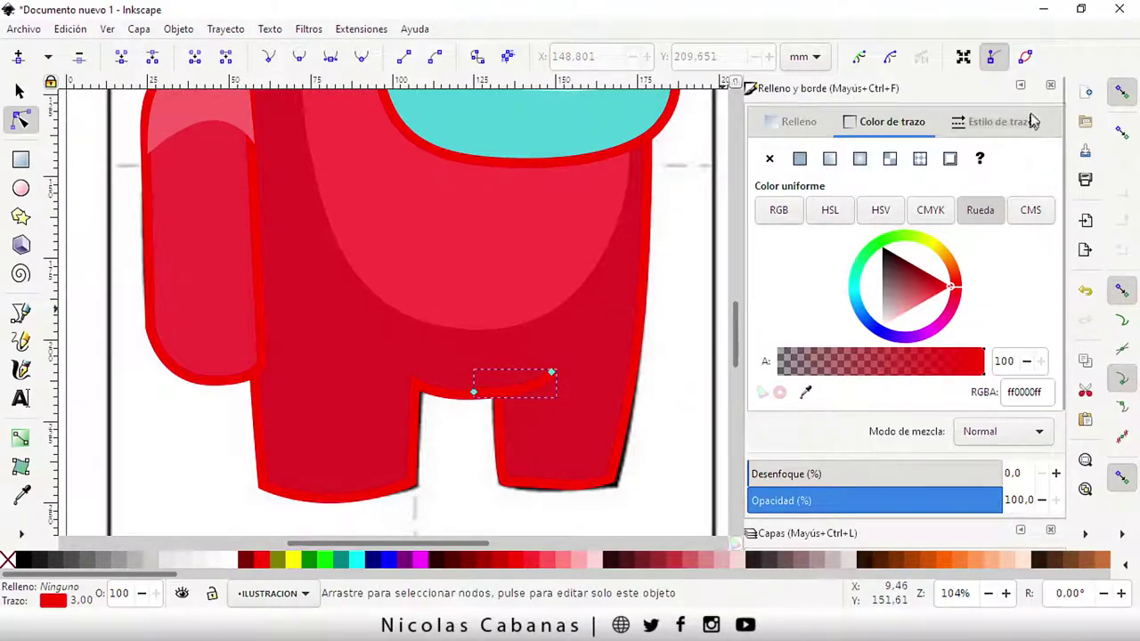
click(1021, 84)
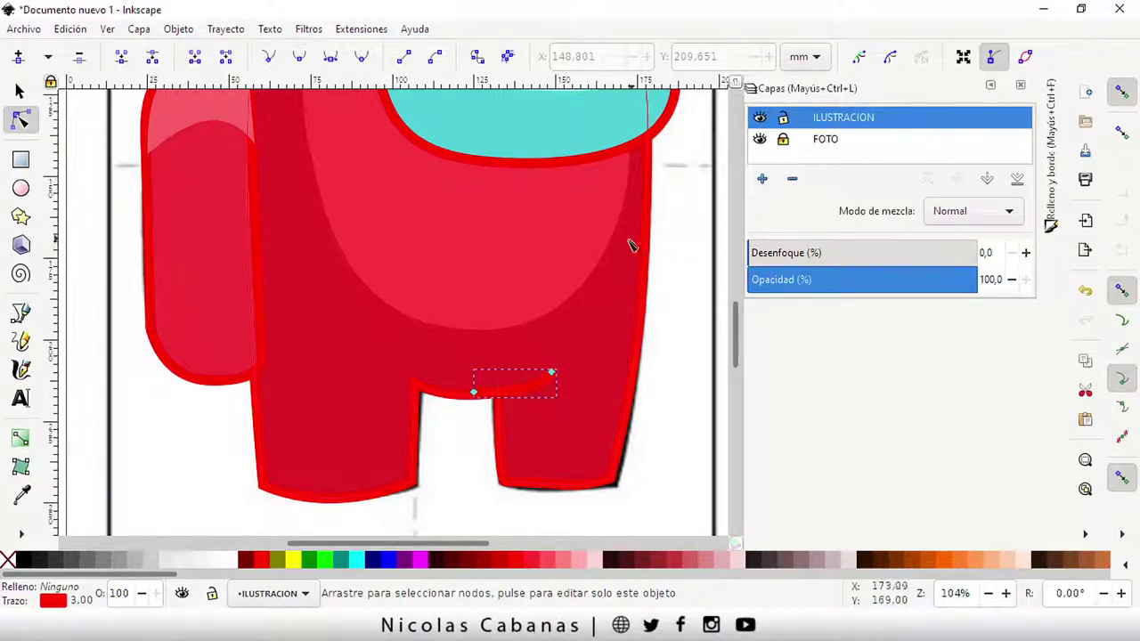
Bring the whole page into view and hide the FOTO reference layer.
ctrl+scroll(605, 312, down, 2)
ctrl+scroll(654, 207, down, 1)
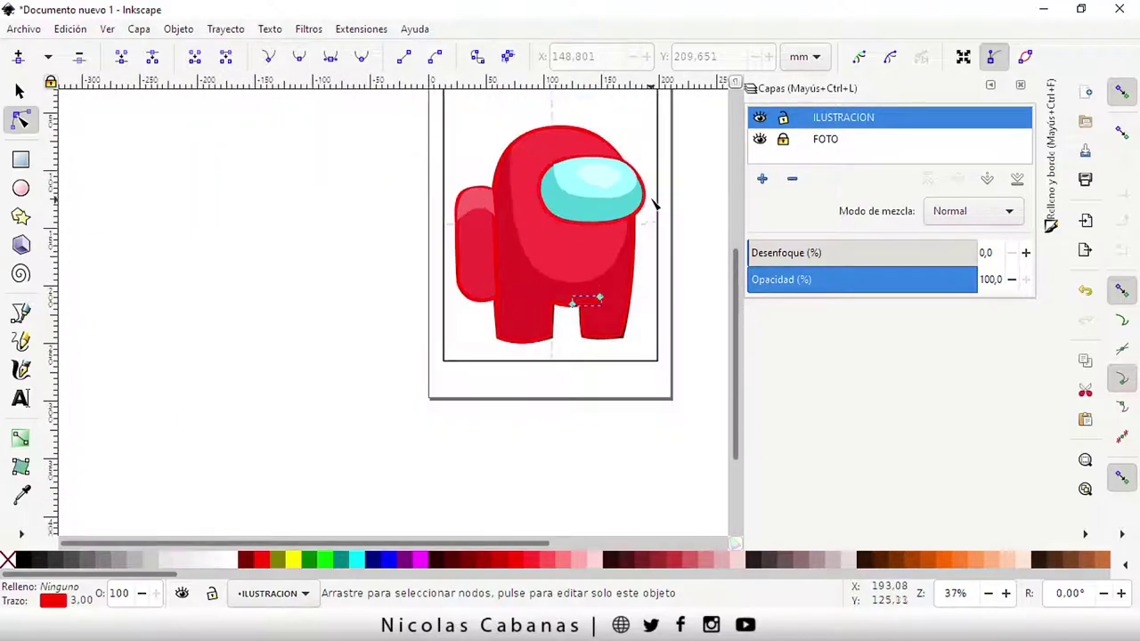
drag(657, 198, 535, 269)
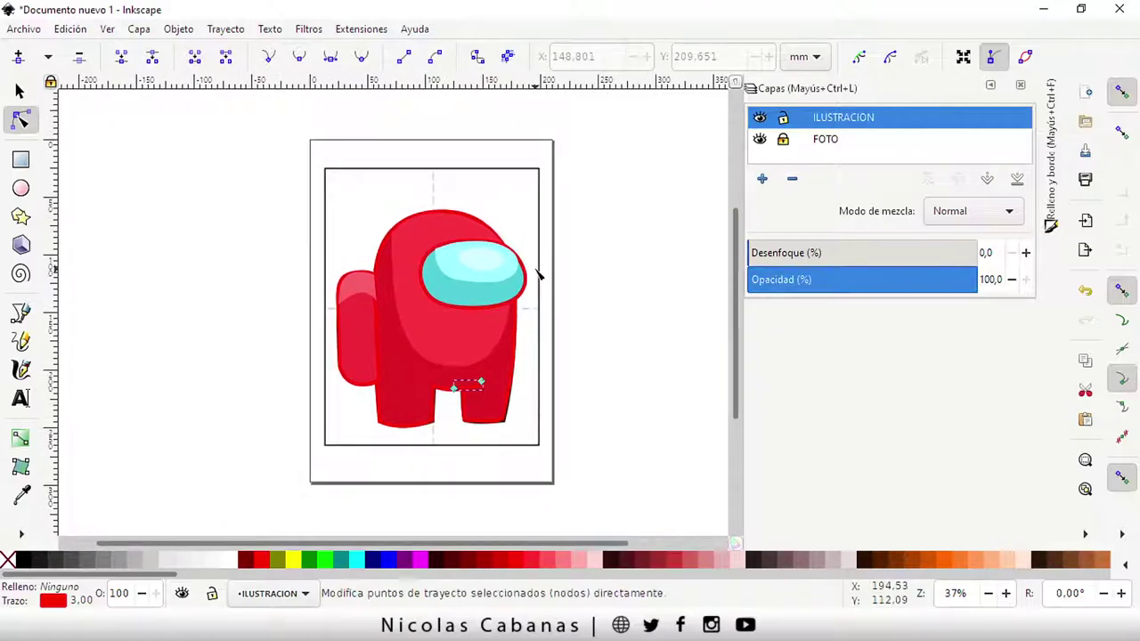
click(760, 141)
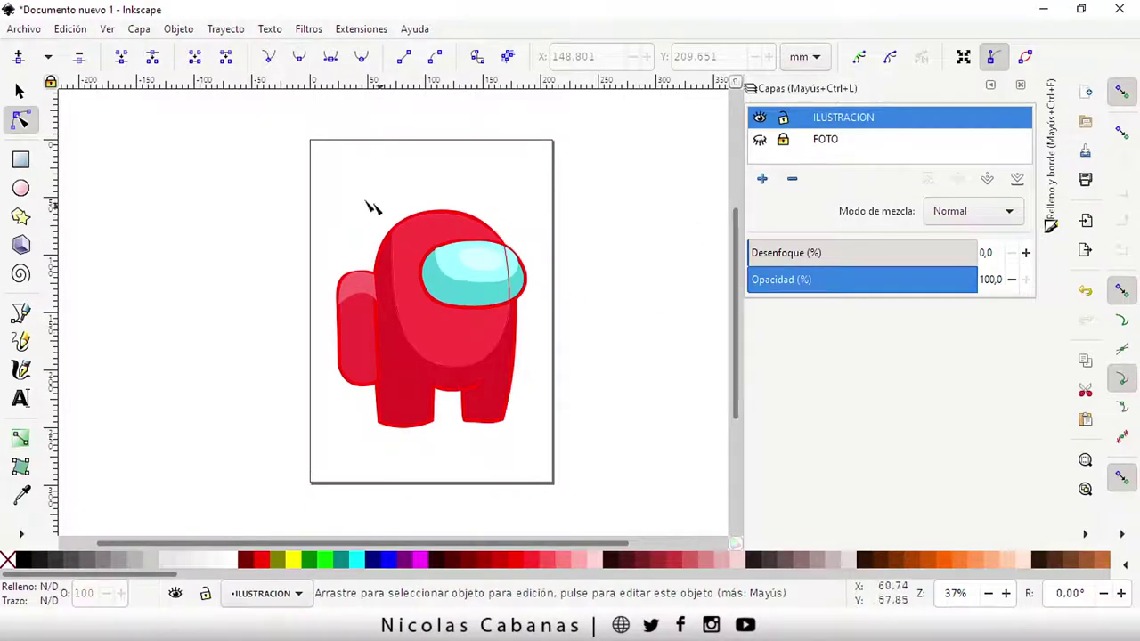
Zoom in with the Zoom tool on the crewmate, then closely on the backpack.
click(16, 93)
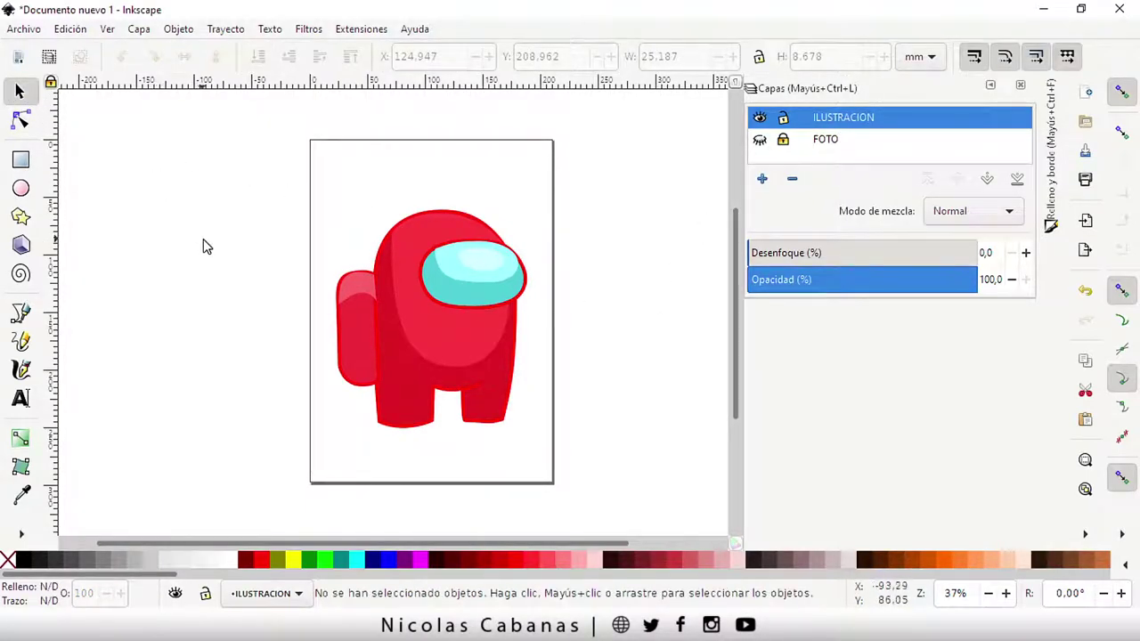
click(22, 536)
click(73, 573)
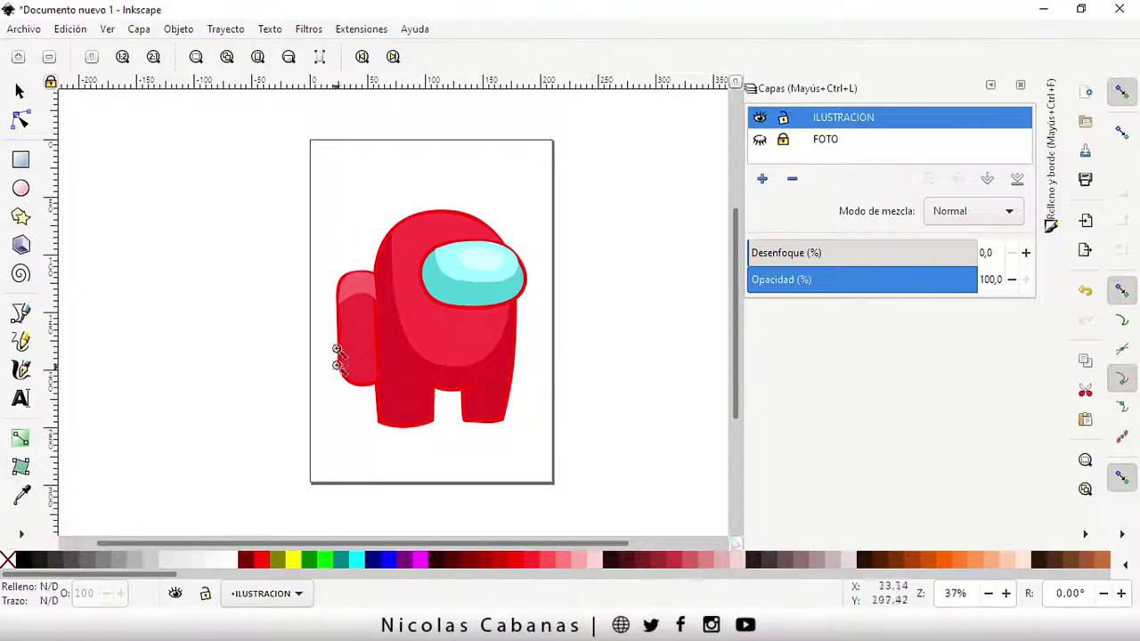
drag(277, 164, 564, 453)
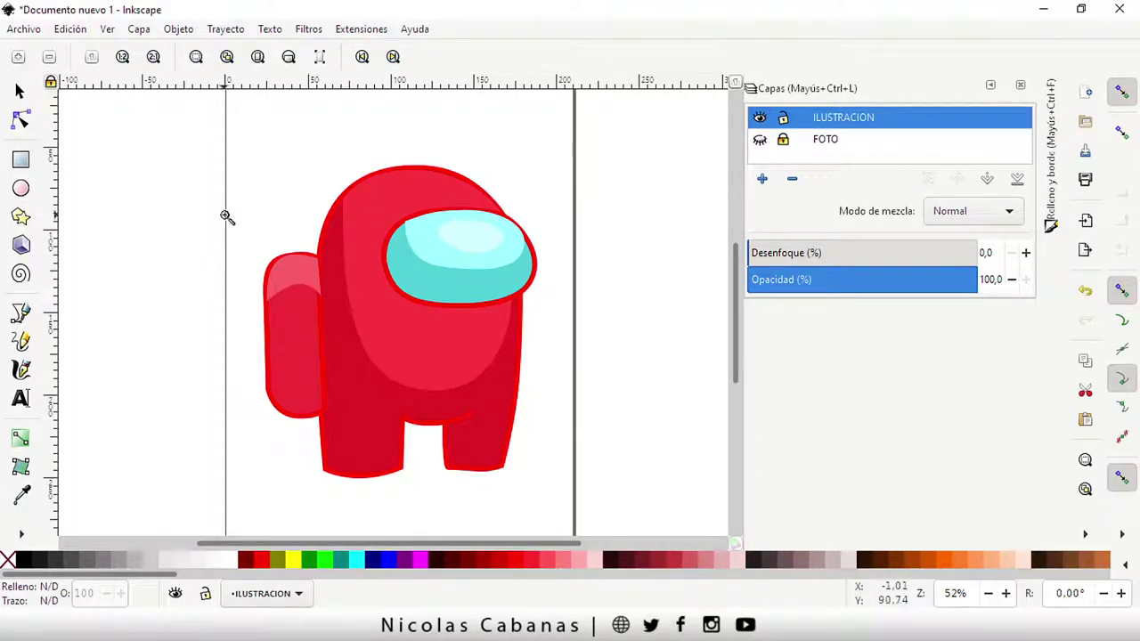
drag(227, 216, 601, 459)
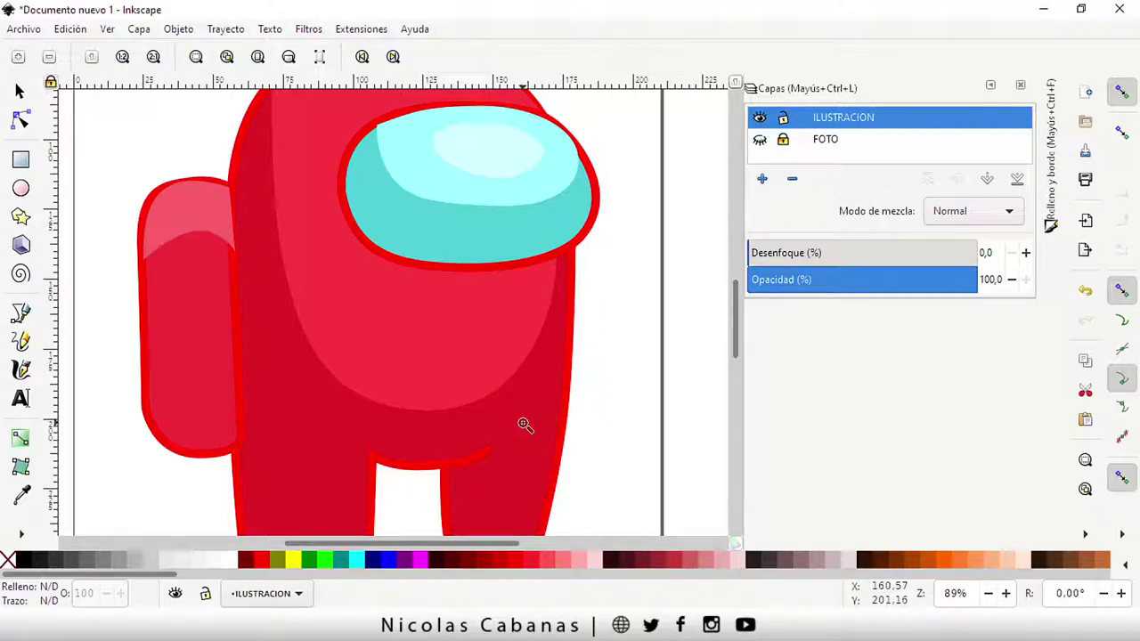
drag(130, 160, 320, 298)
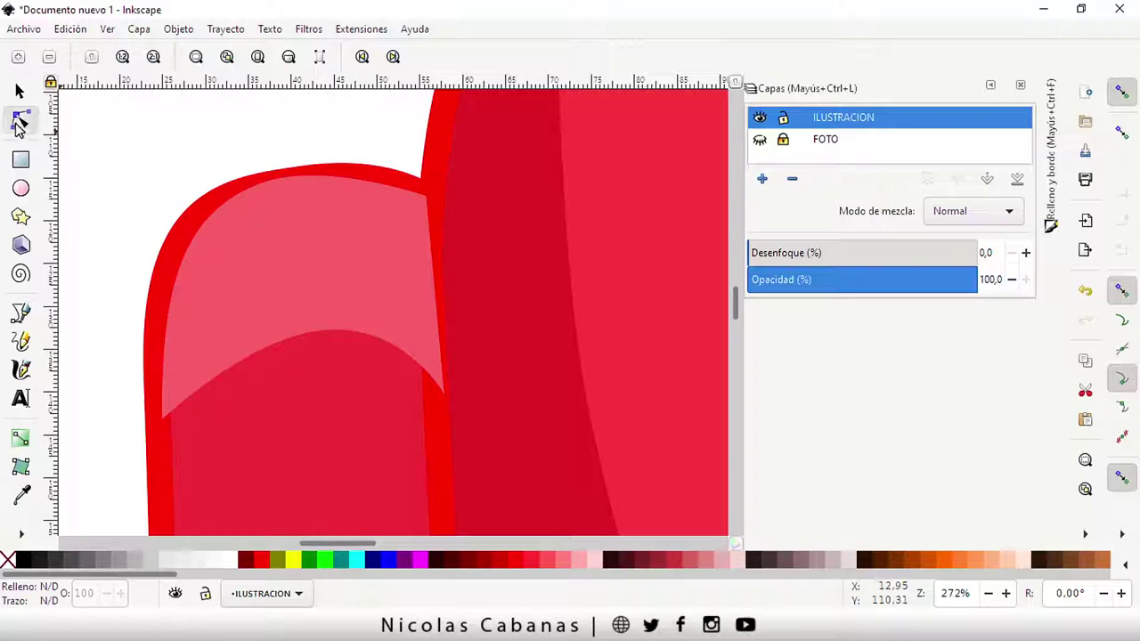
Reshape the backpack highlight's lower-right corner with the Node tool.
click(20, 119)
click(294, 276)
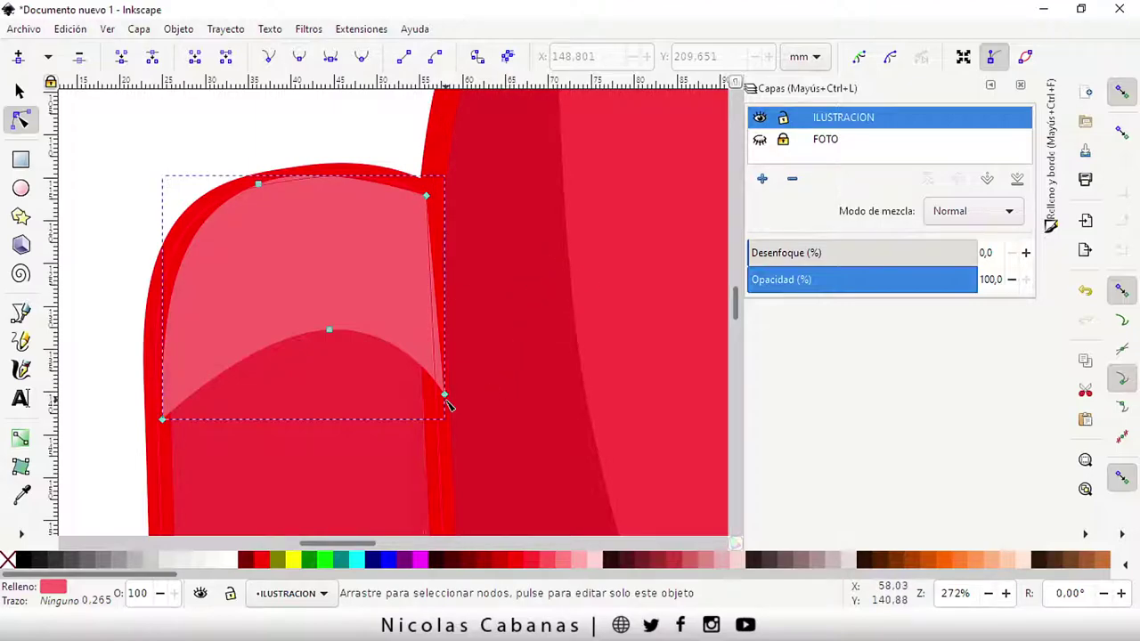
drag(446, 398, 425, 403)
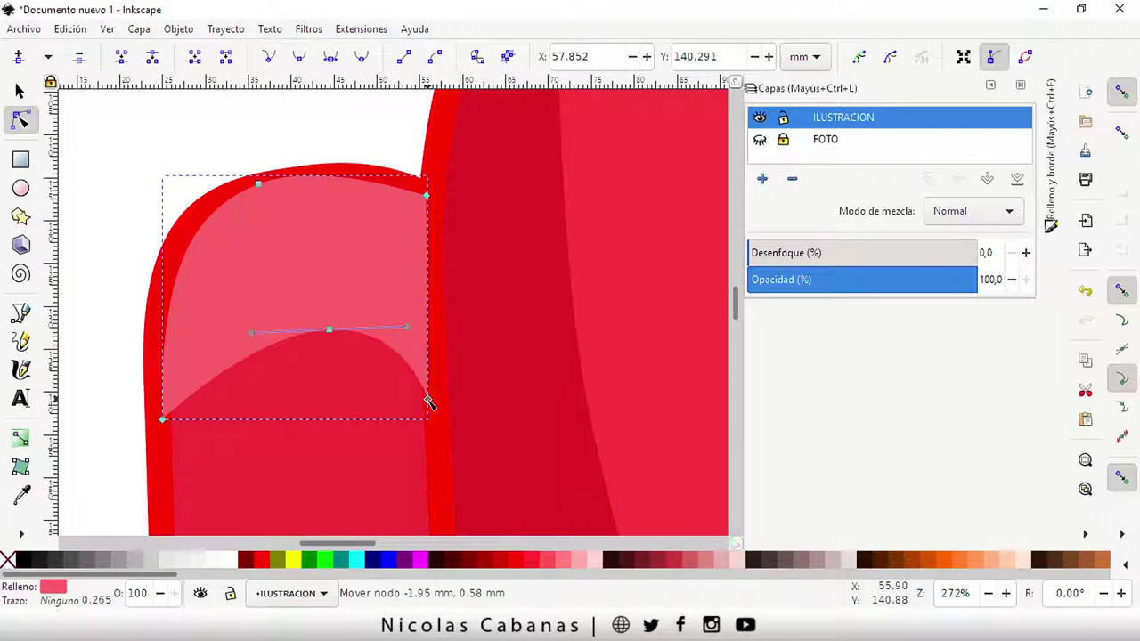
drag(424, 402, 436, 401)
Lower the pink highlight one level in the stacking order, then raise it back in front.
click(19, 92)
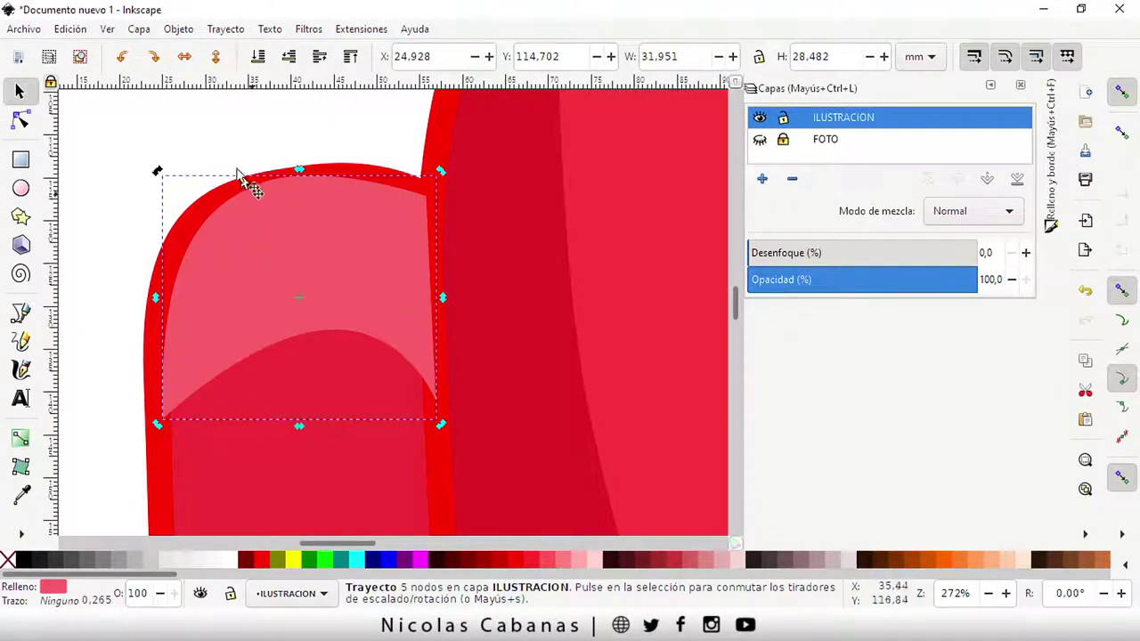
click(178, 30)
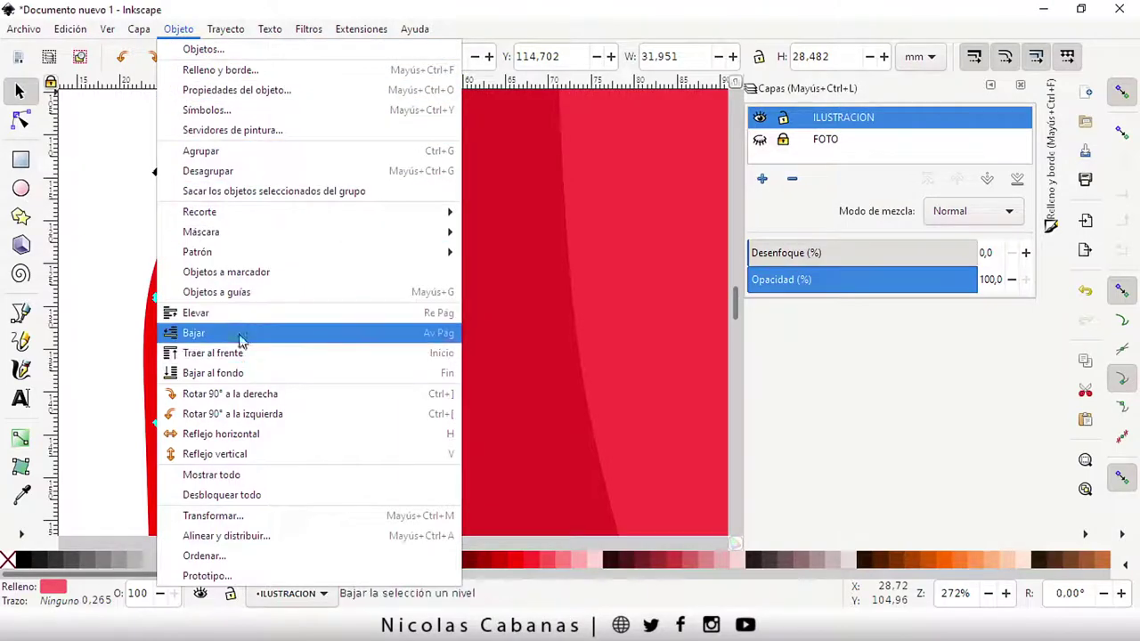
click(285, 31)
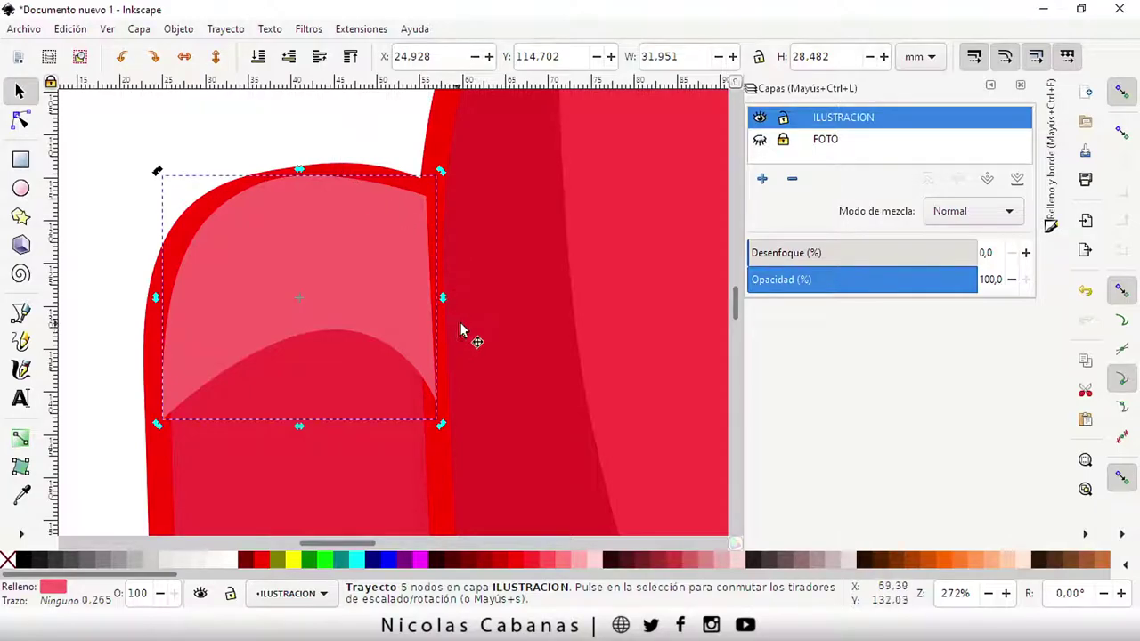
click(294, 64)
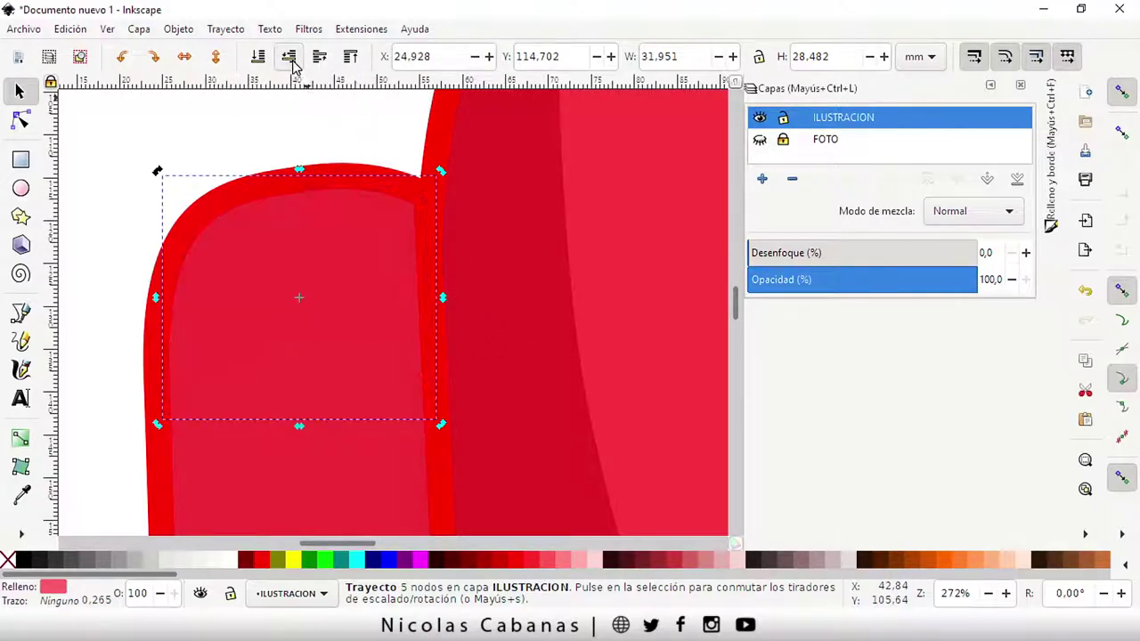
click(319, 61)
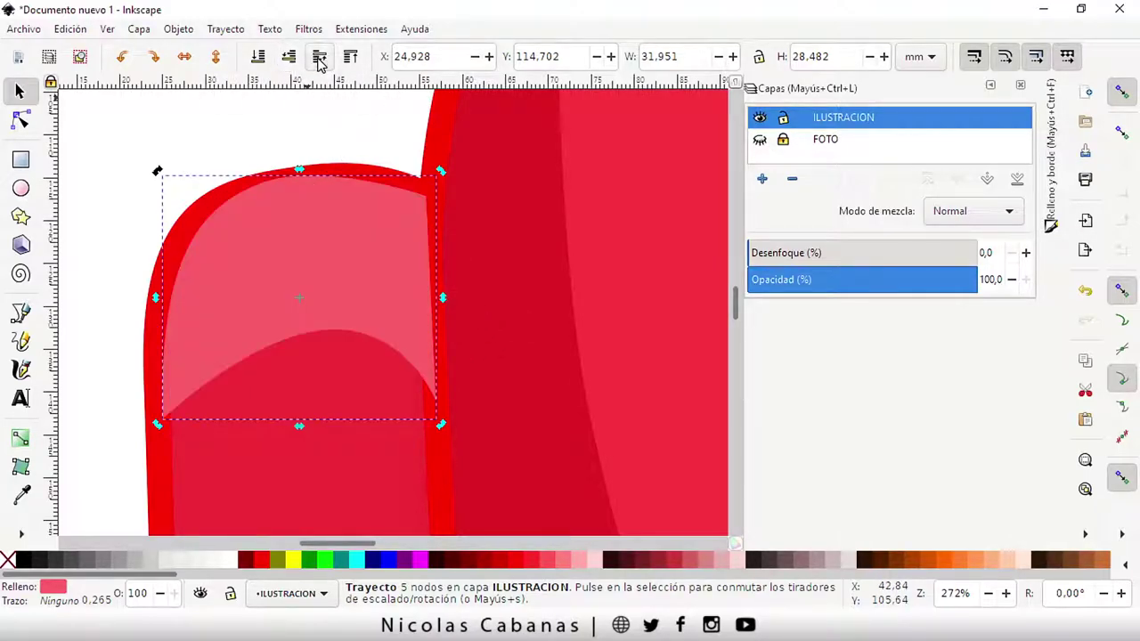
Select the red body outline, zoom in on the backpack, then clear the selection.
click(442, 140)
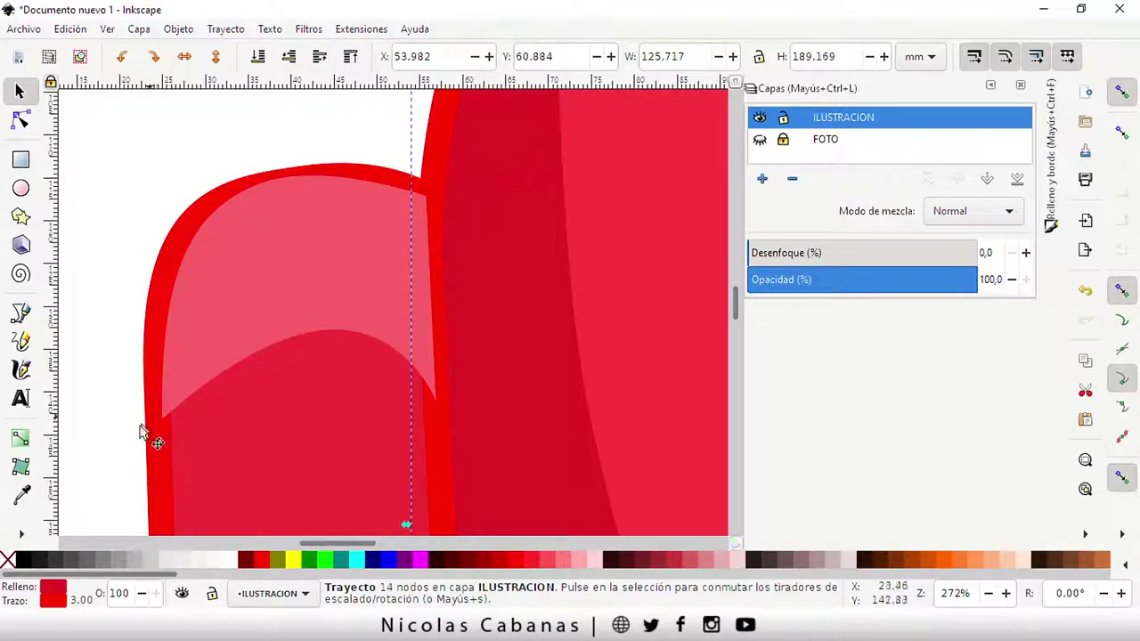
ctrl+scroll(492, 385, down, 1)
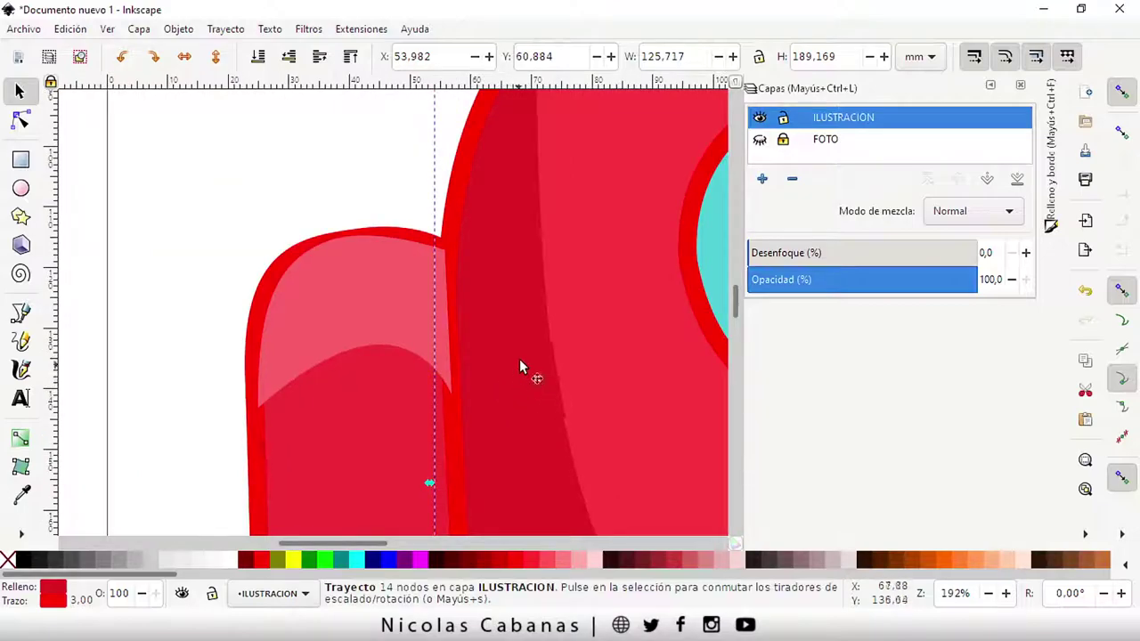
ctrl+scroll(549, 263, down, 2)
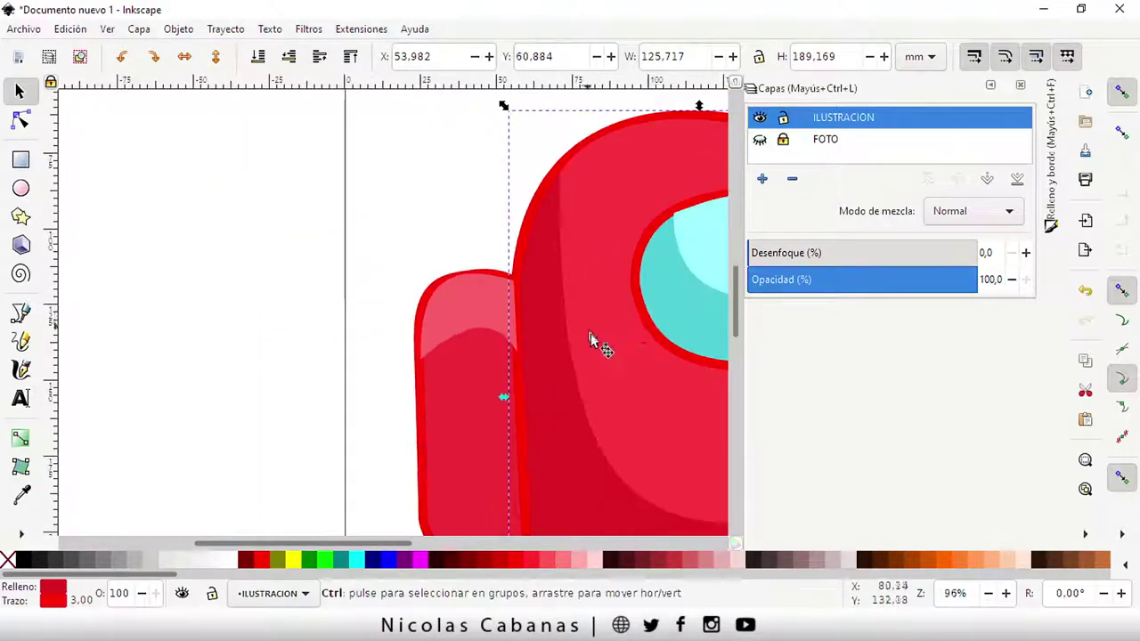
ctrl+scroll(591, 333, down, 1)
ctrl+scroll(610, 355, down, 1)
ctrl+scroll(407, 262, up, 1)
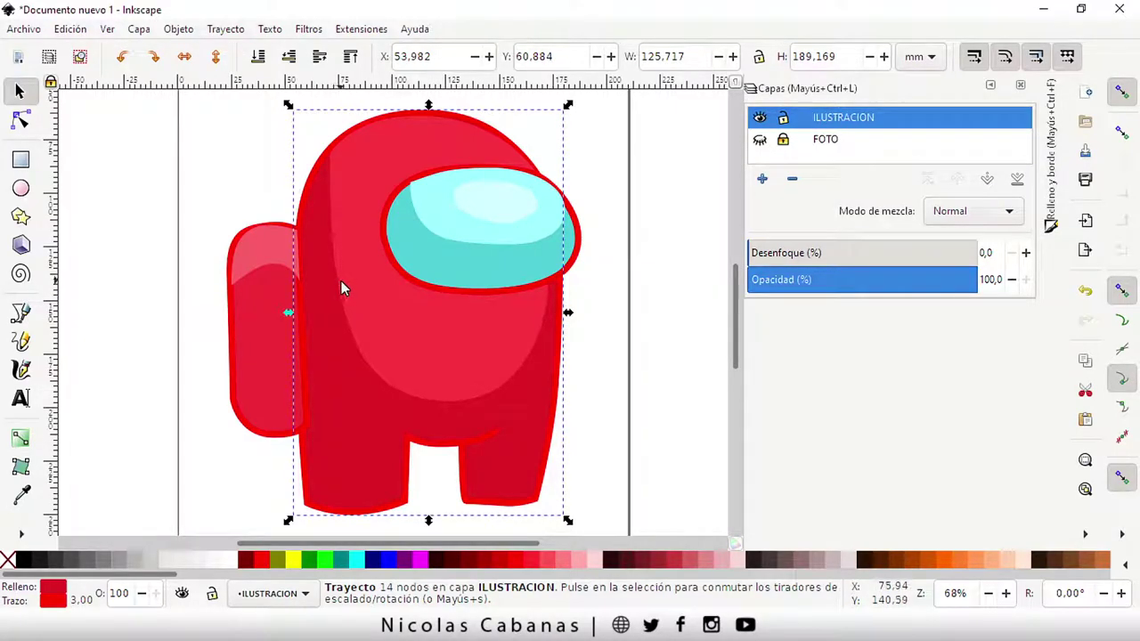
click(258, 196)
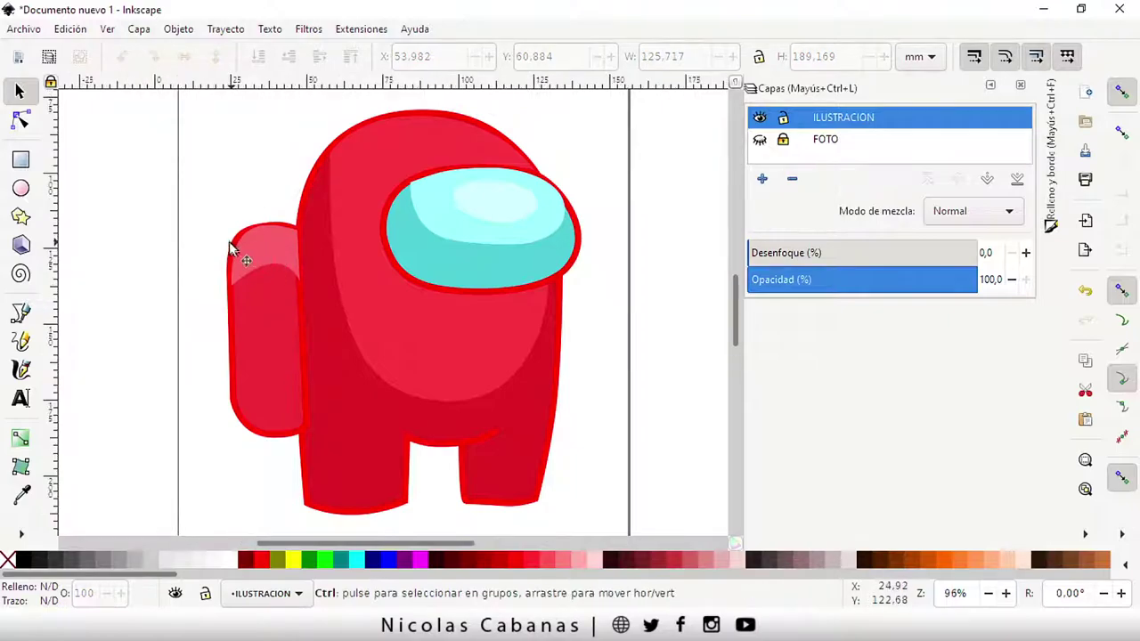
ctrl+scroll(235, 251, up, 2)
ctrl+scroll(227, 256, up, 1)
ctrl+scroll(223, 256, up, 1)
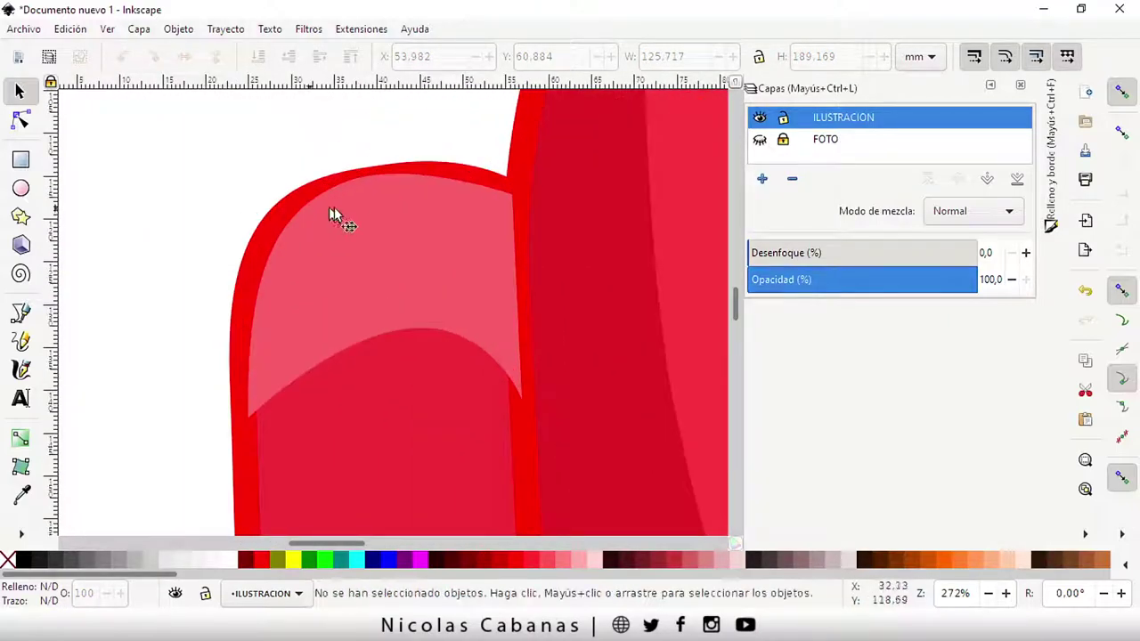
Pull the highlight's lower-right and top-right corners inside the outline and bend its top edge.
click(385, 230)
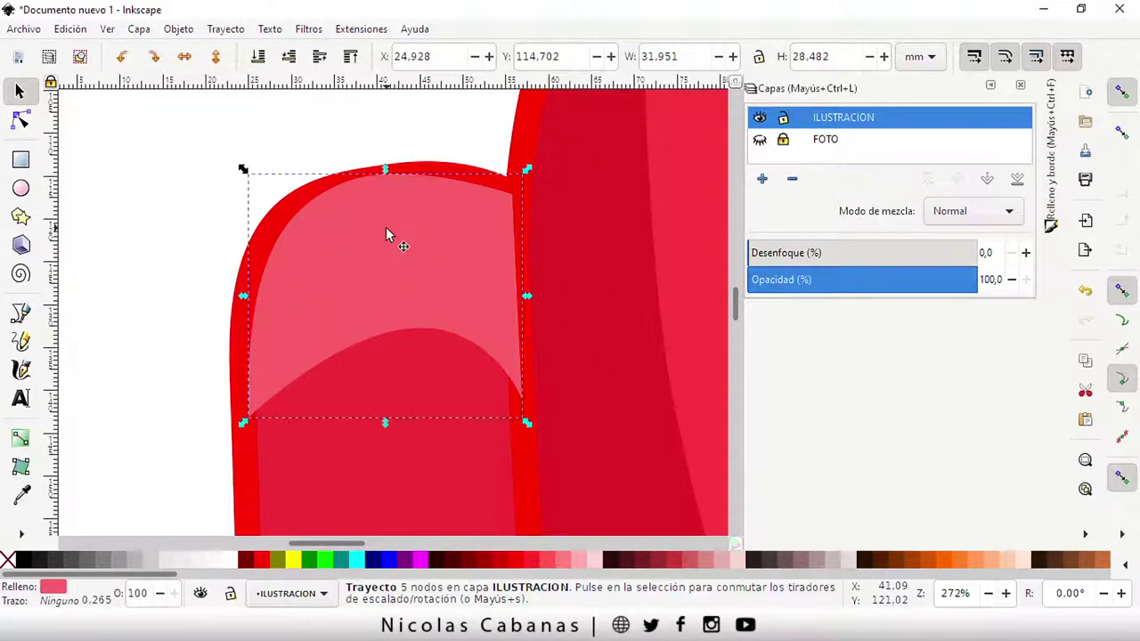
click(22, 123)
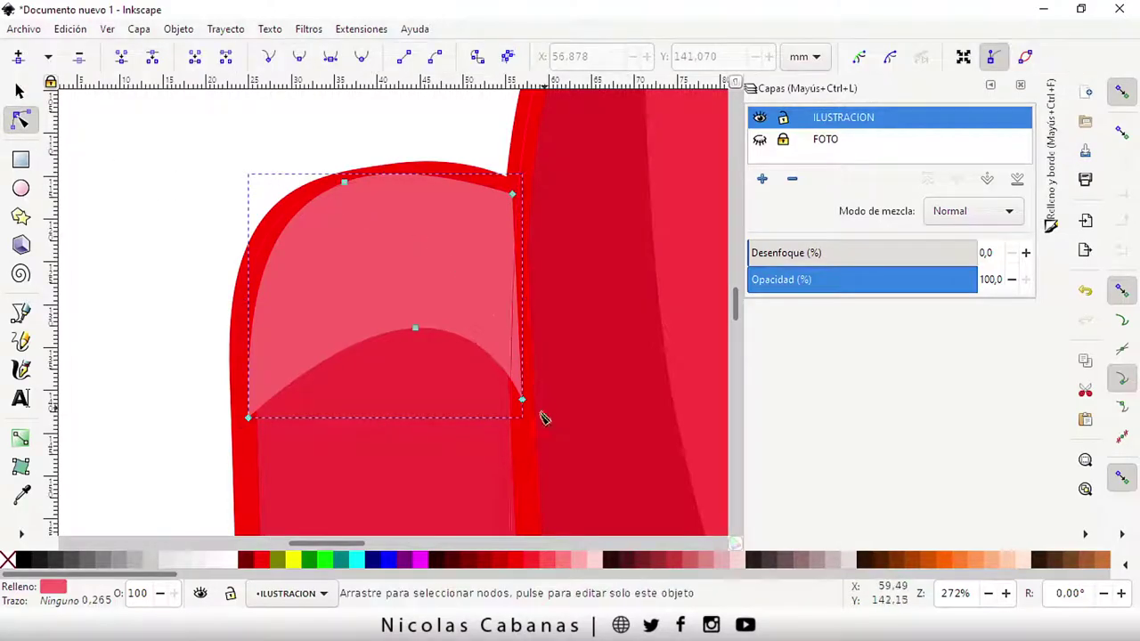
drag(522, 400, 510, 406)
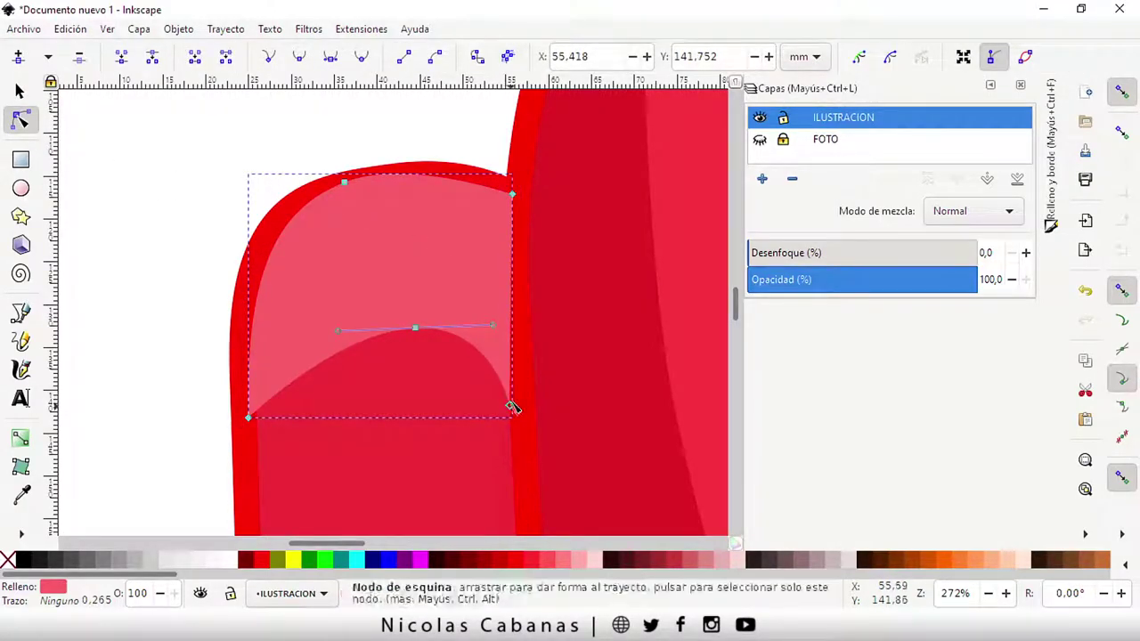
drag(514, 198, 501, 206)
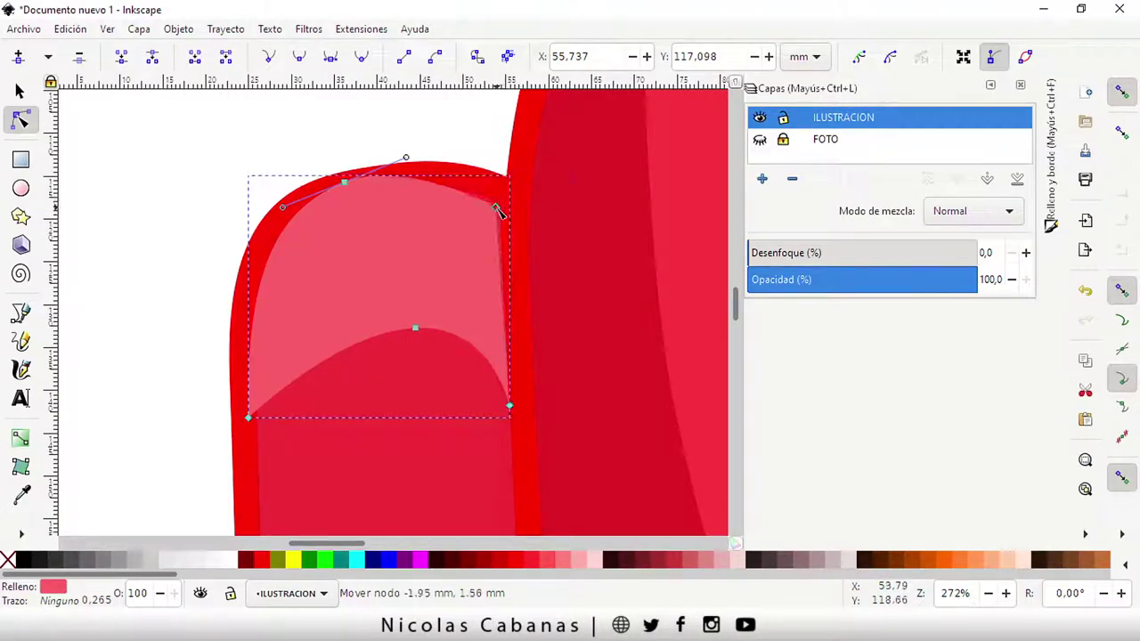
drag(499, 205, 495, 207)
mouse_move(406, 158)
mouse_down()
mouse_move(462, 161)
mouse_move(458, 169)
mouse_up()
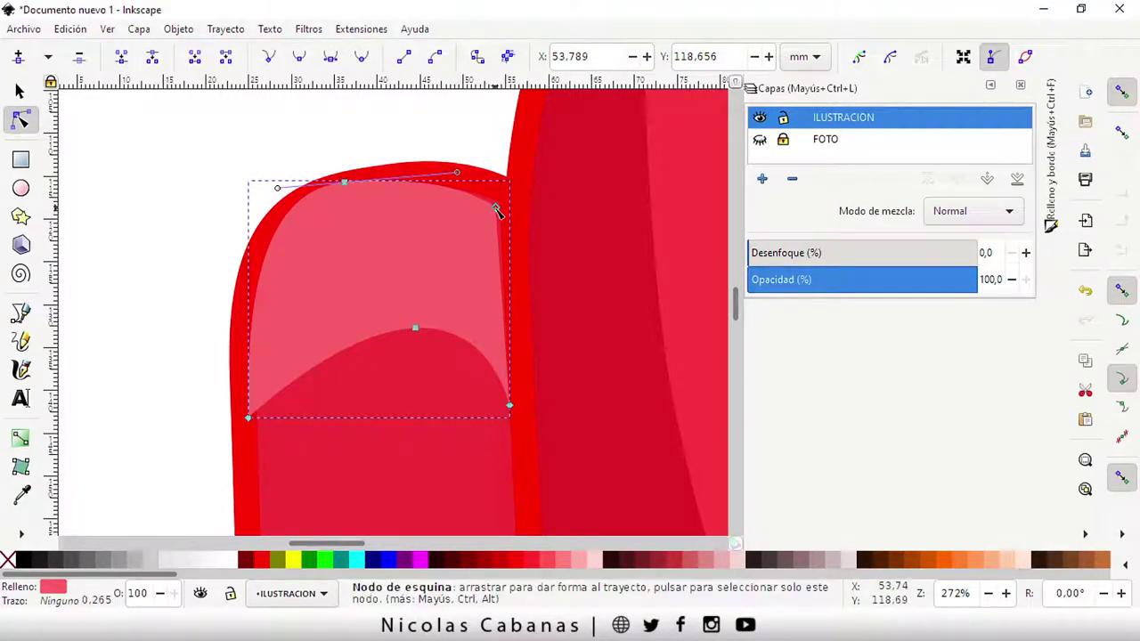
mouse_move(495, 207)
mouse_down()
mouse_move(516, 203)
mouse_move(501, 207)
mouse_up()
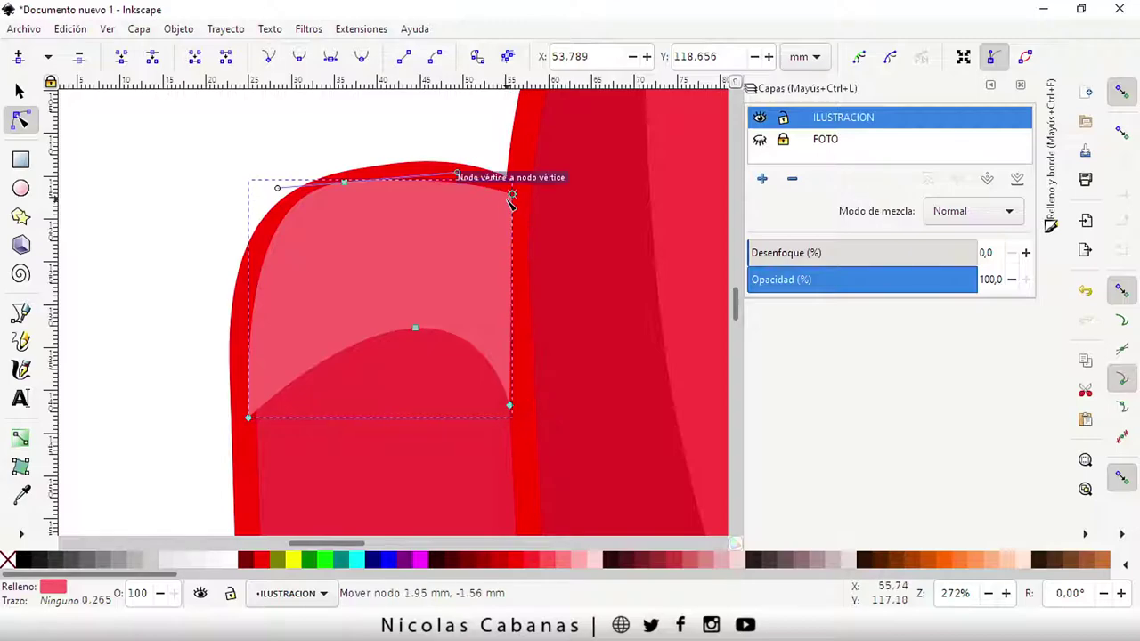
mouse_move(500, 207)
mouse_down()
mouse_move(505, 218)
mouse_move(514, 195)
mouse_move(503, 215)
mouse_up()
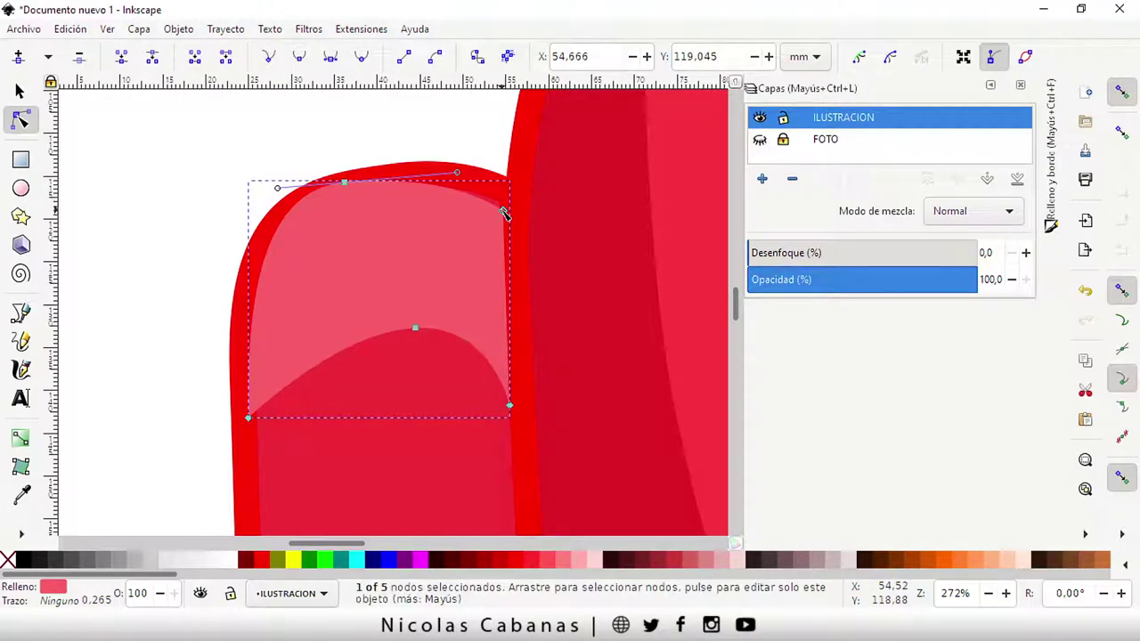
Make the highlight's top-right node smooth and lower the rounded corner.
click(301, 57)
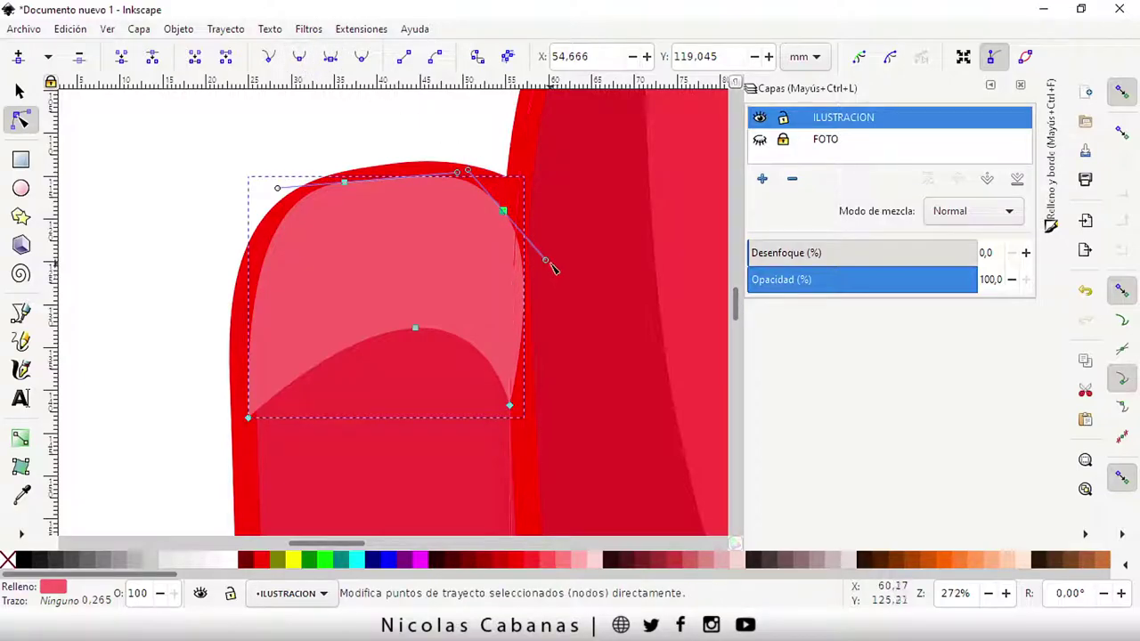
drag(548, 264, 510, 270)
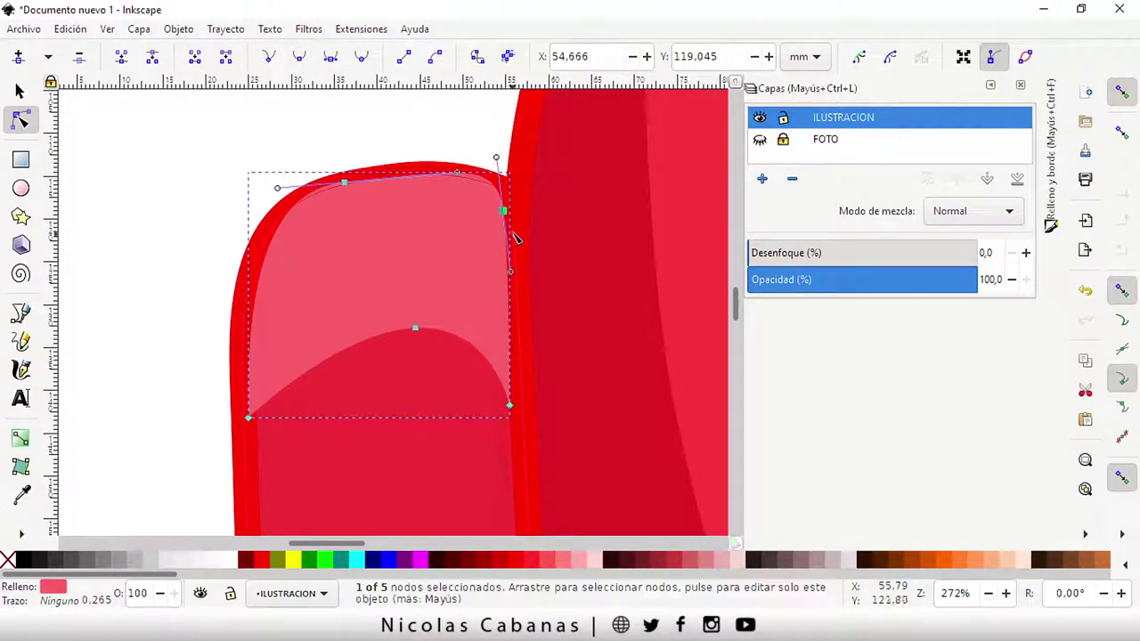
drag(503, 212, 507, 226)
click(132, 321)
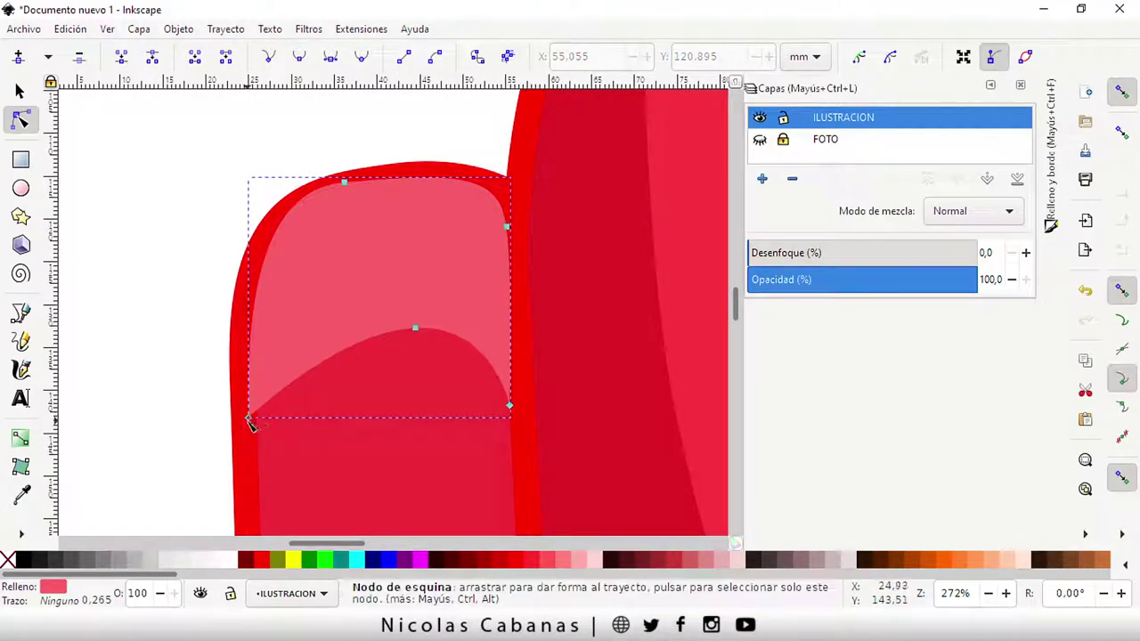
Nudge the highlight's bottom-left corner node and adjust its curve.
click(264, 428)
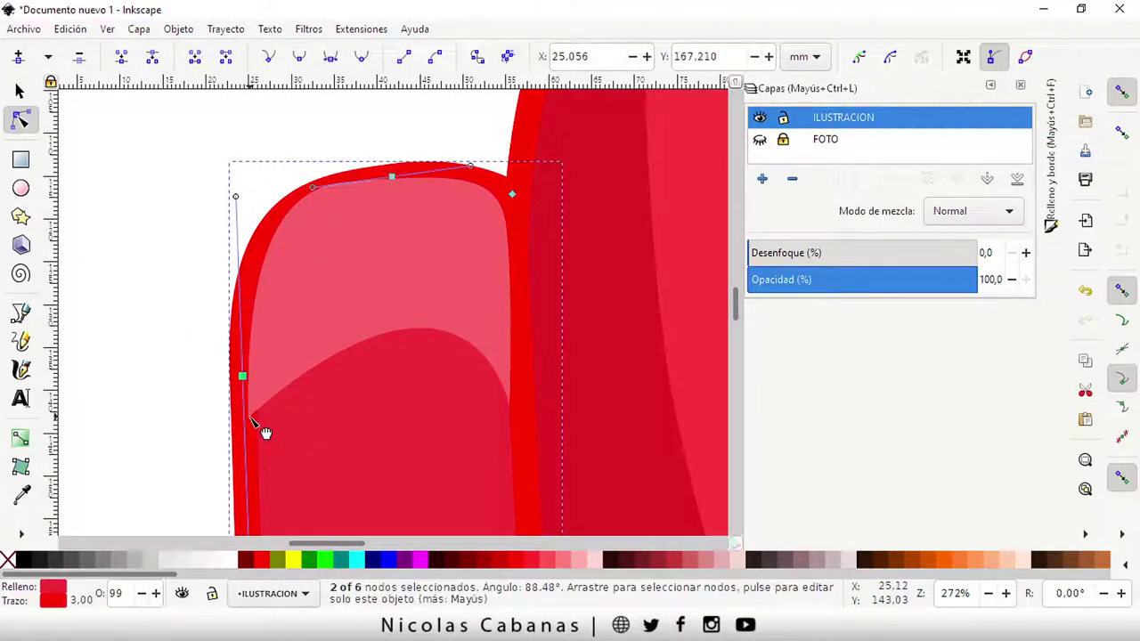
click(288, 357)
drag(249, 419, 259, 425)
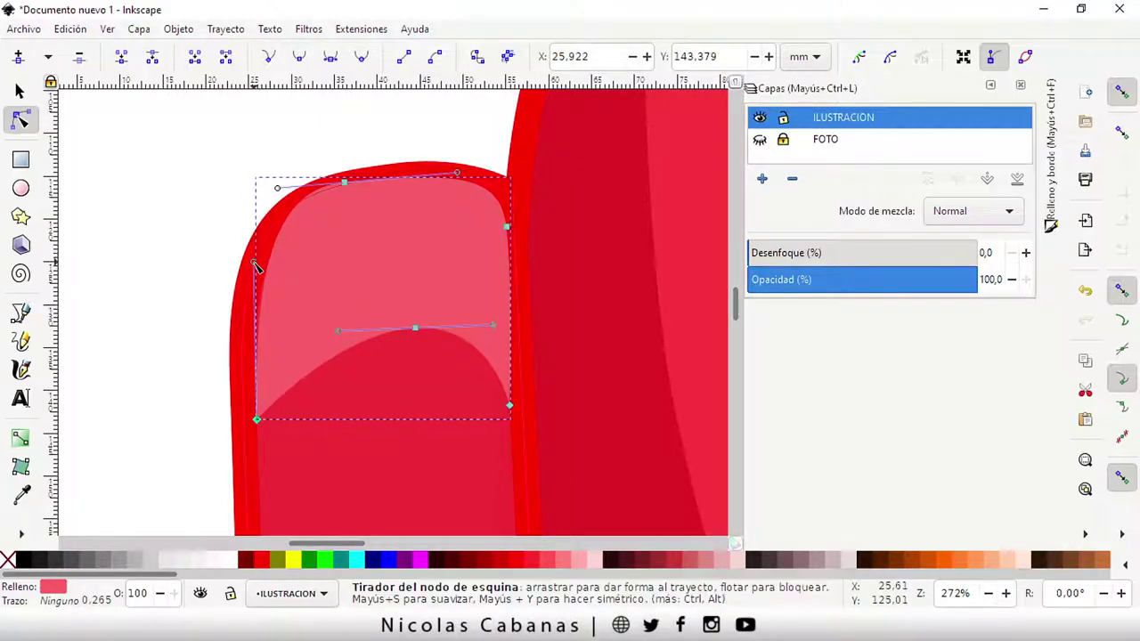
drag(256, 266, 250, 261)
click(197, 259)
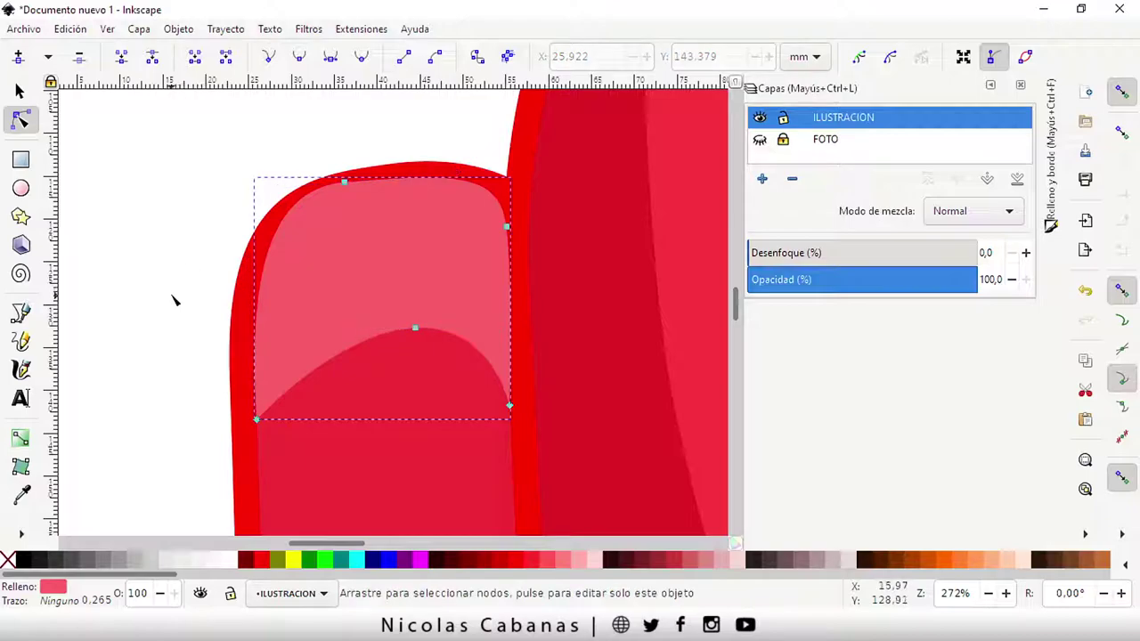
click(175, 299)
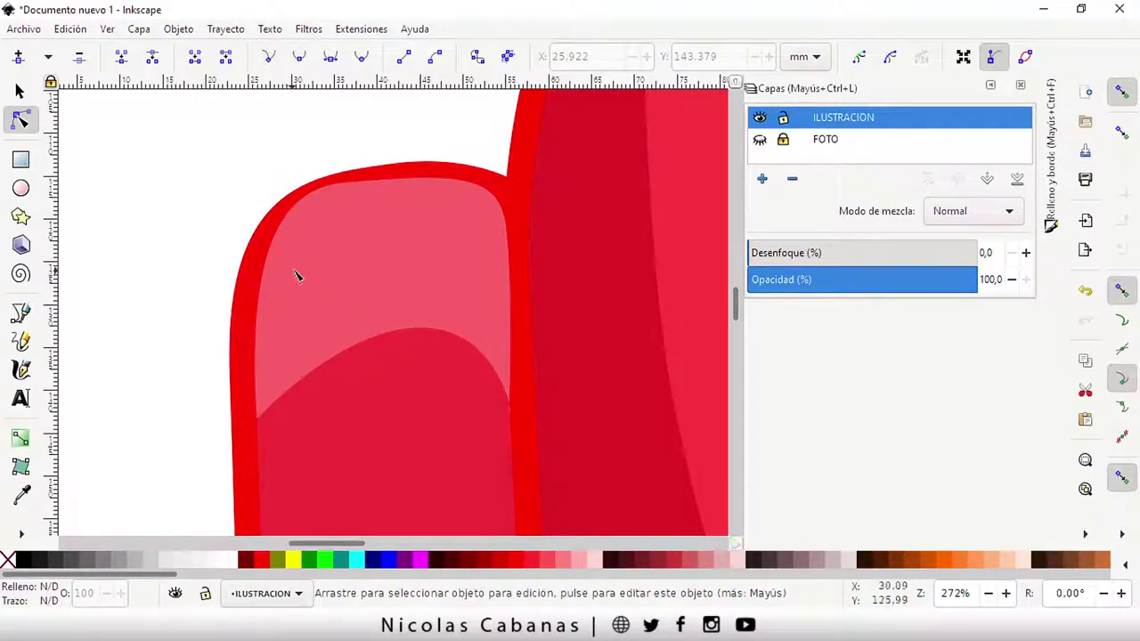
Zoom out to the whole crewmate and return to the Selector tool.
scroll(630, 392, down, 2)
scroll(646, 395, down, 1)
scroll(651, 395, down, 2)
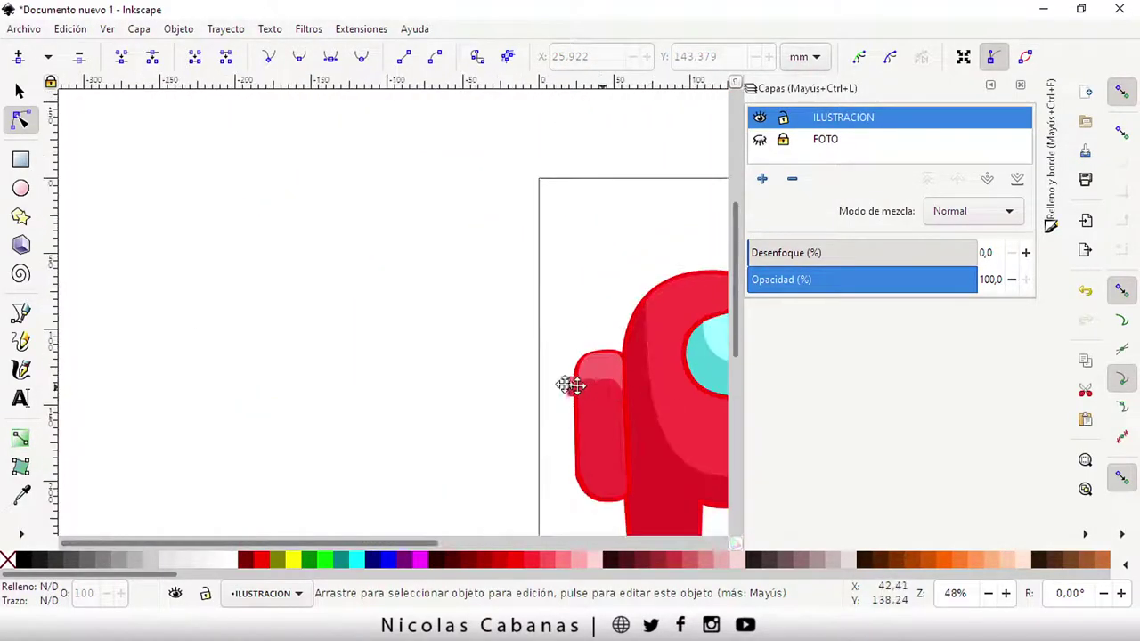
mouse_move(572, 384)
mouse_down()
mouse_move(251, 300)
mouse_move(308, 293)
mouse_up()
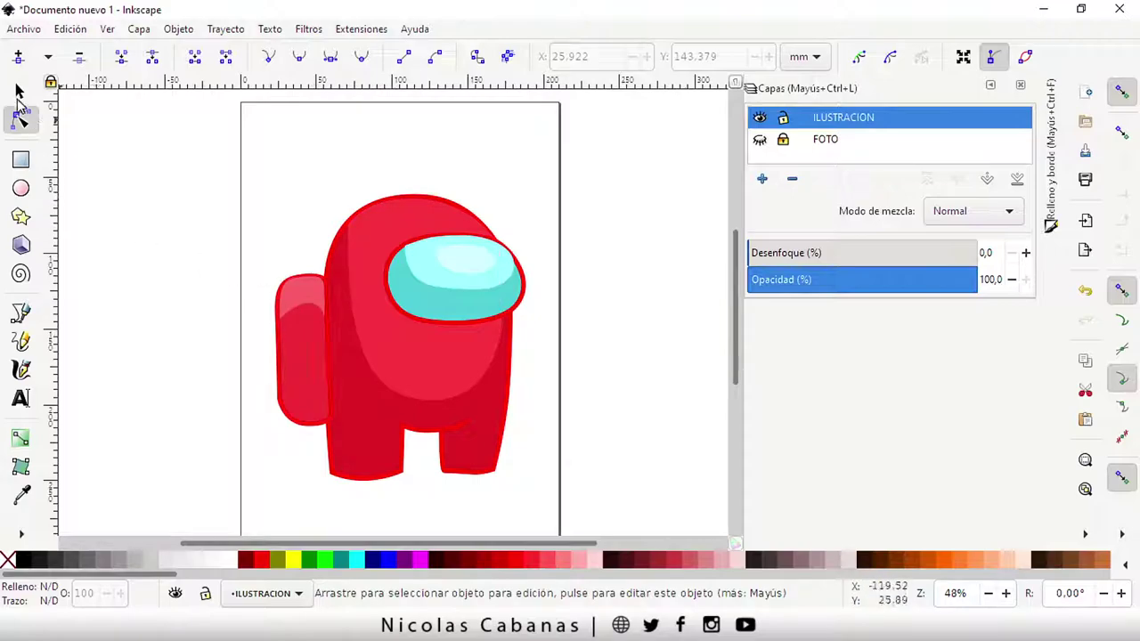
click(19, 93)
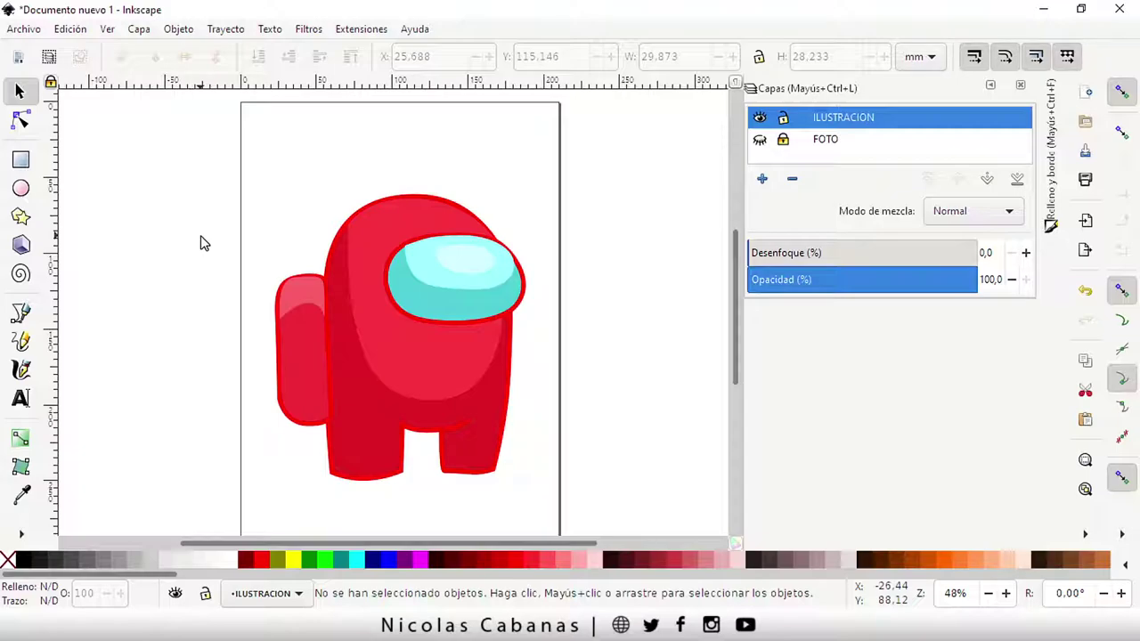
Make ILUSTRACION the active layer, then collapse the Fill and Stroke and Layers dialogs to icons.
click(836, 144)
click(834, 127)
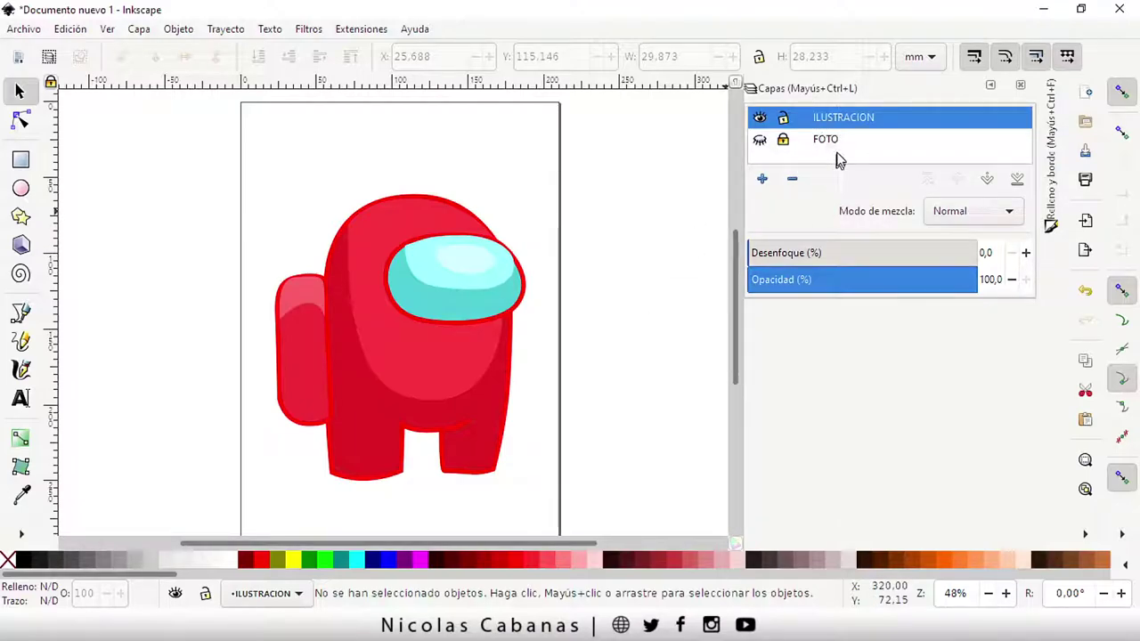
click(1052, 218)
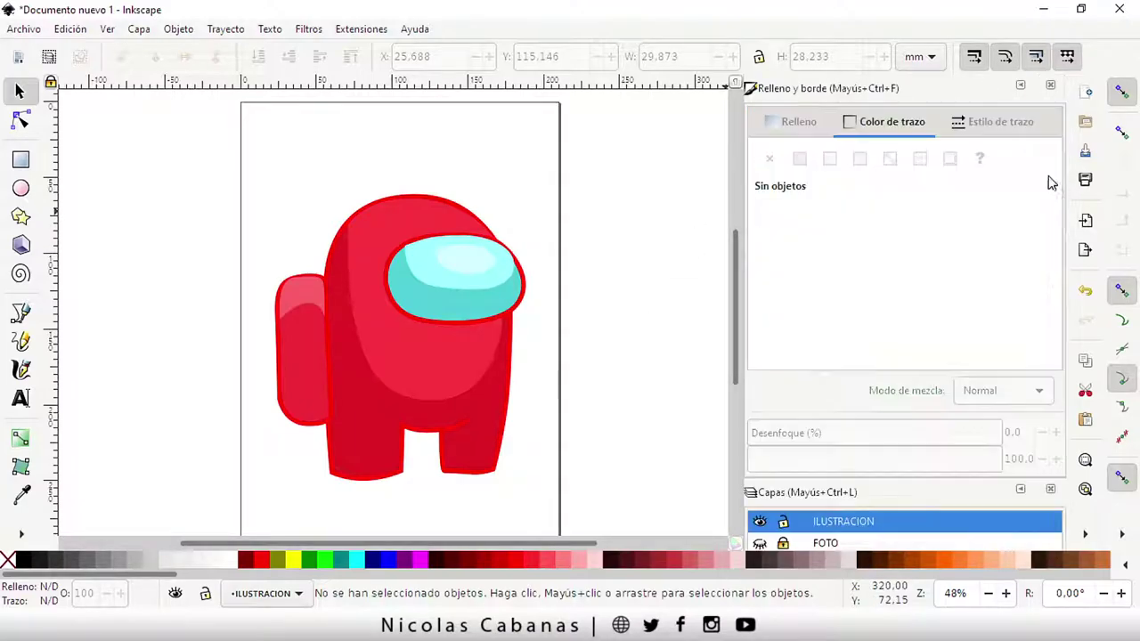
click(869, 126)
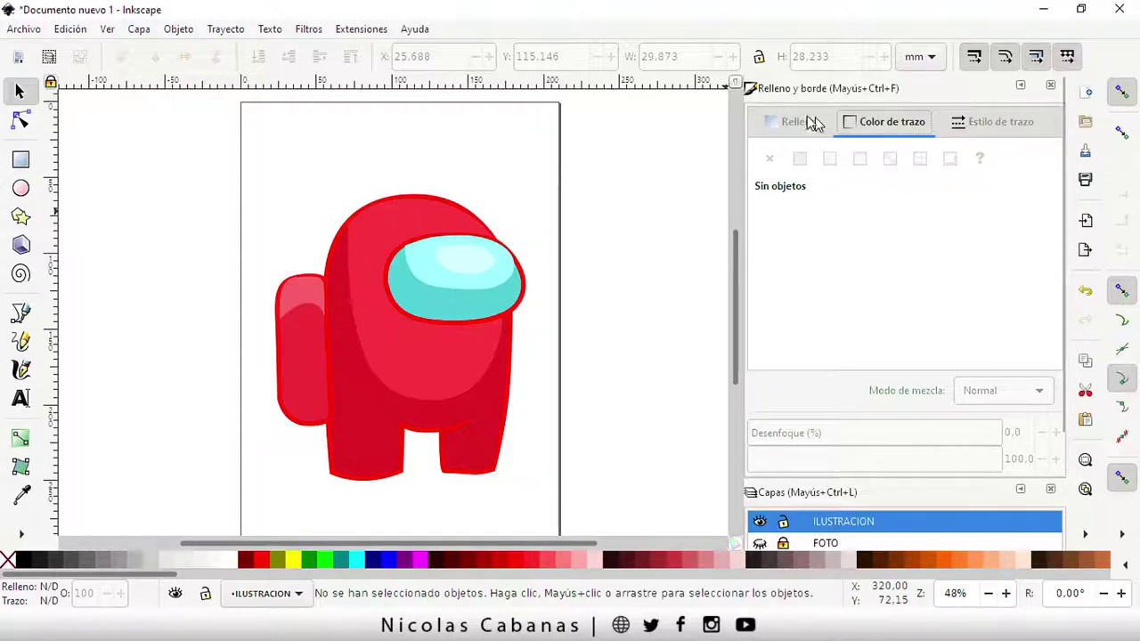
click(1022, 88)
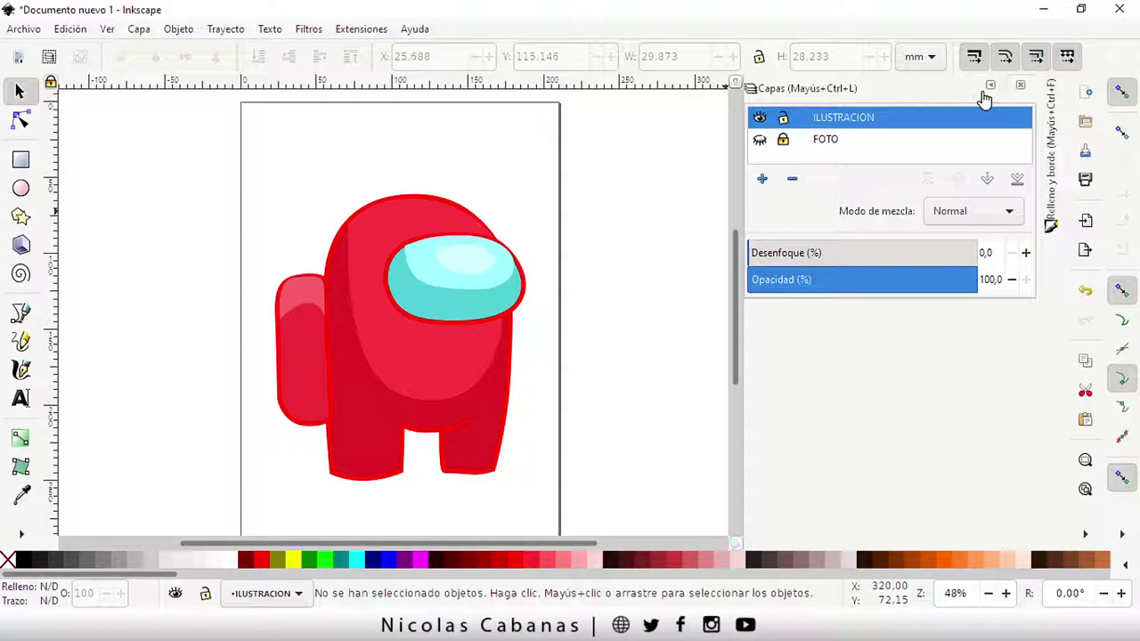
click(988, 89)
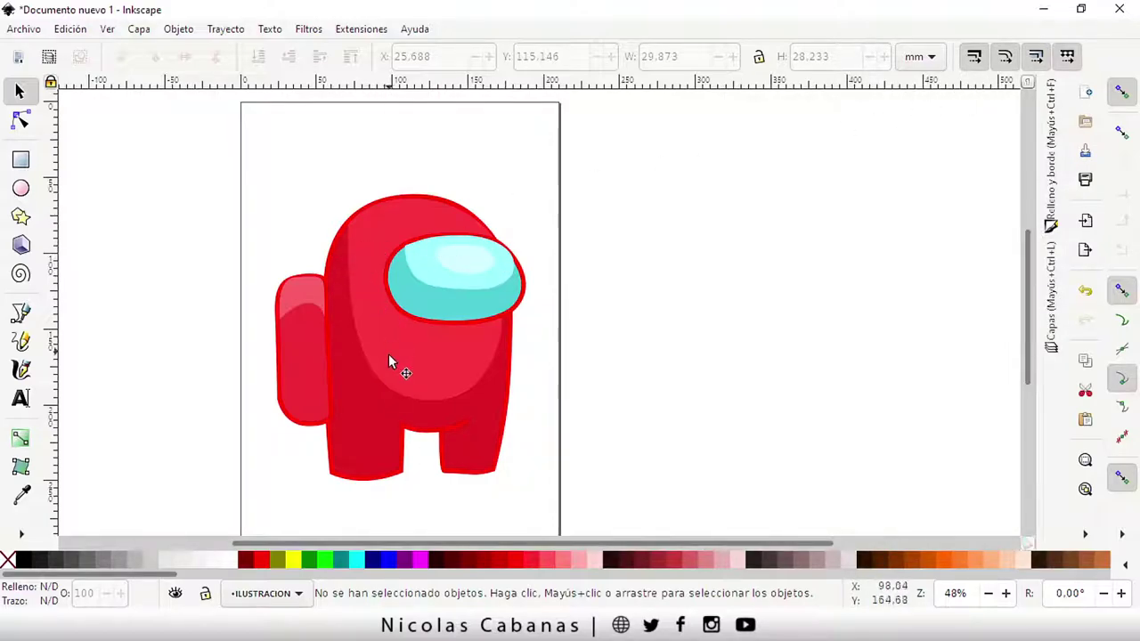
ctrl+scroll(395, 392, down, 1)
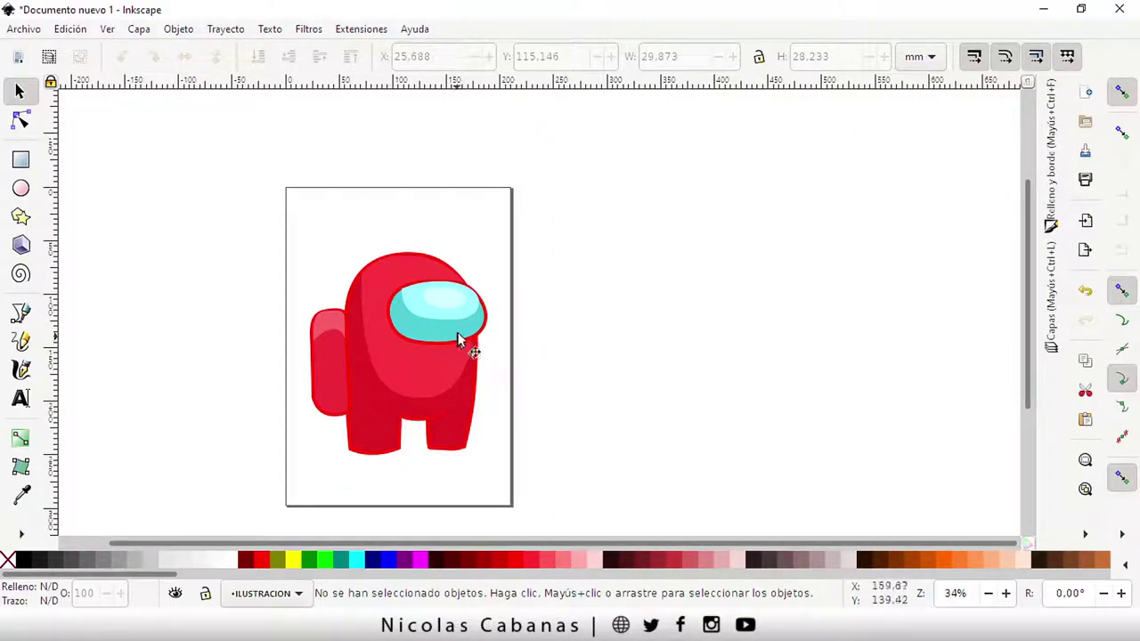
key(ctrl+v)
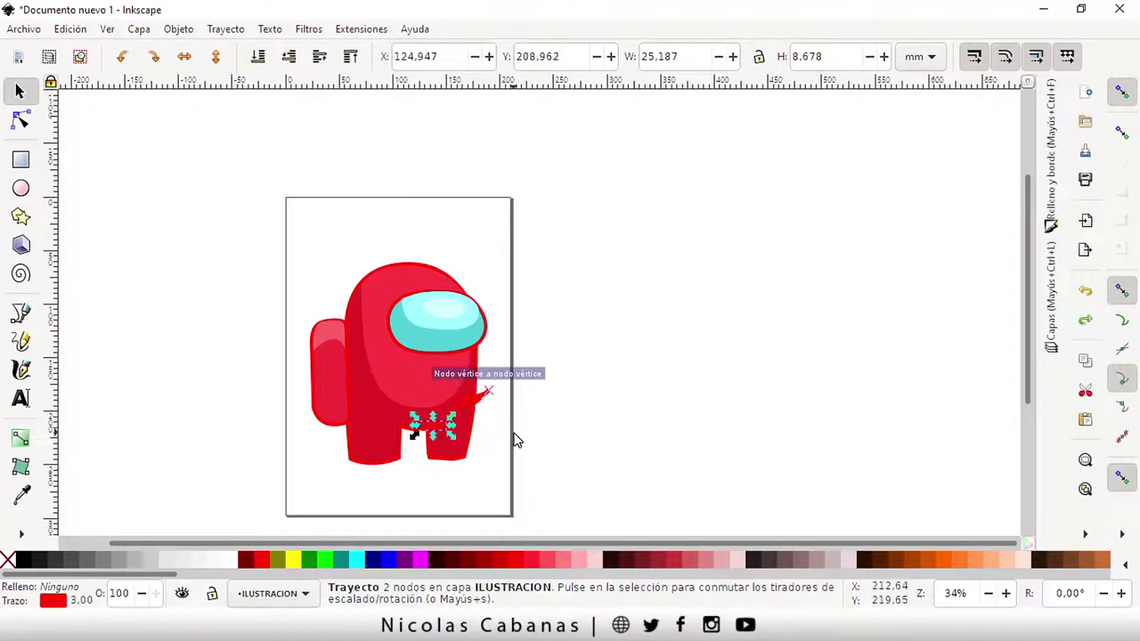
drag(496, 460, 618, 404)
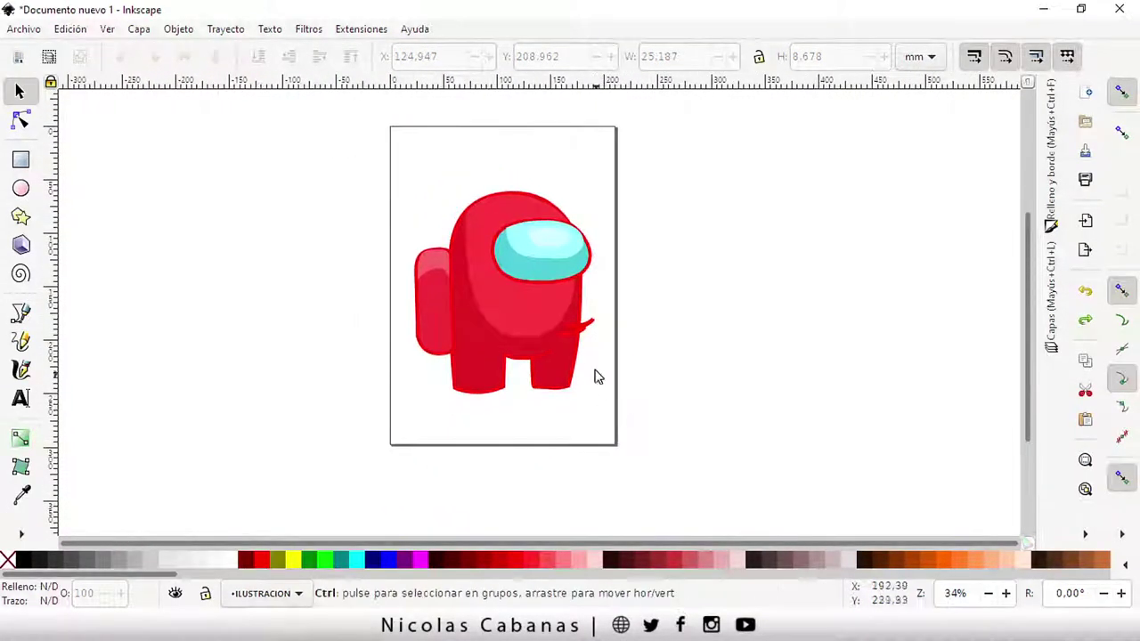
ctrl+scroll(588, 370, up, 1)
ctrl+scroll(543, 368, up, 1)
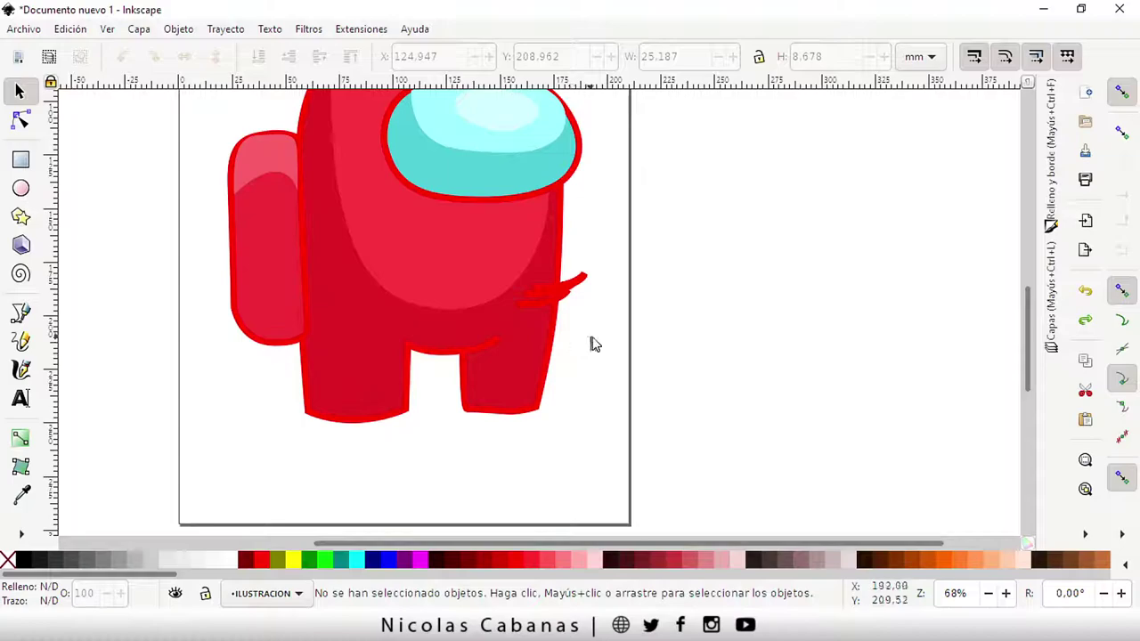
click(564, 299)
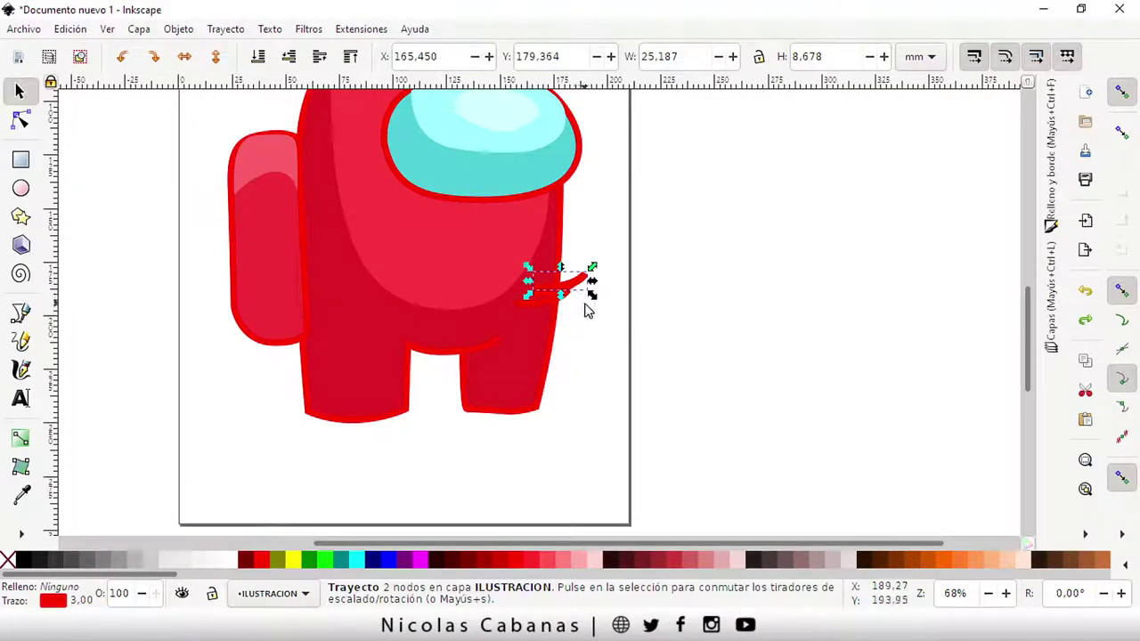
click(575, 311)
click(583, 305)
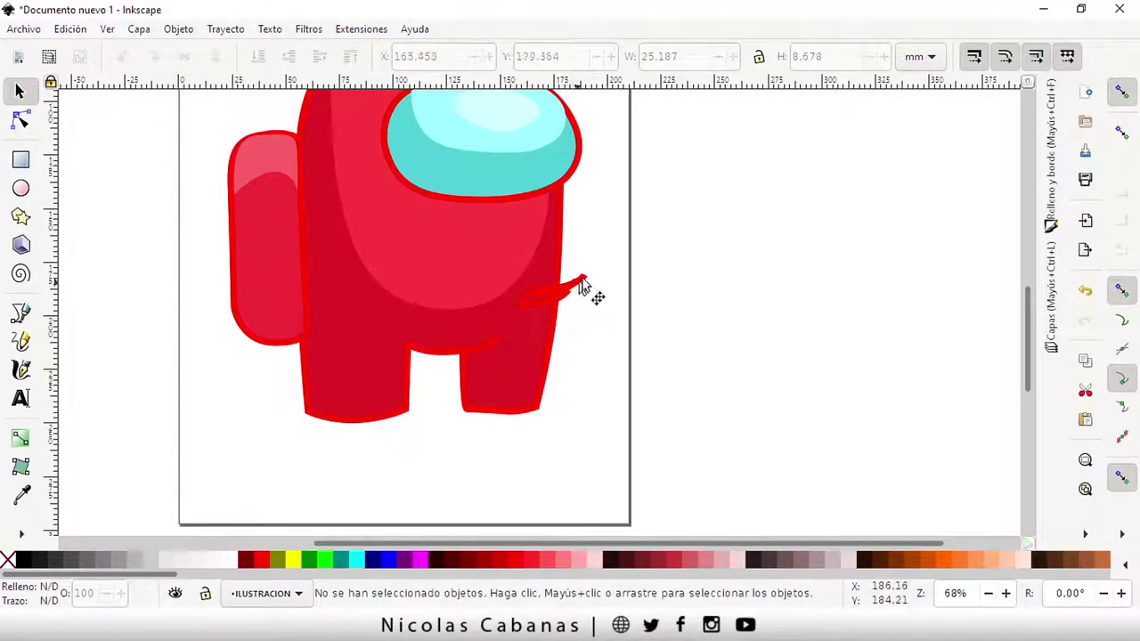
mouse_move(609, 260)
mouse_down()
mouse_move(534, 305)
mouse_move(510, 338)
mouse_up()
key(Delete)
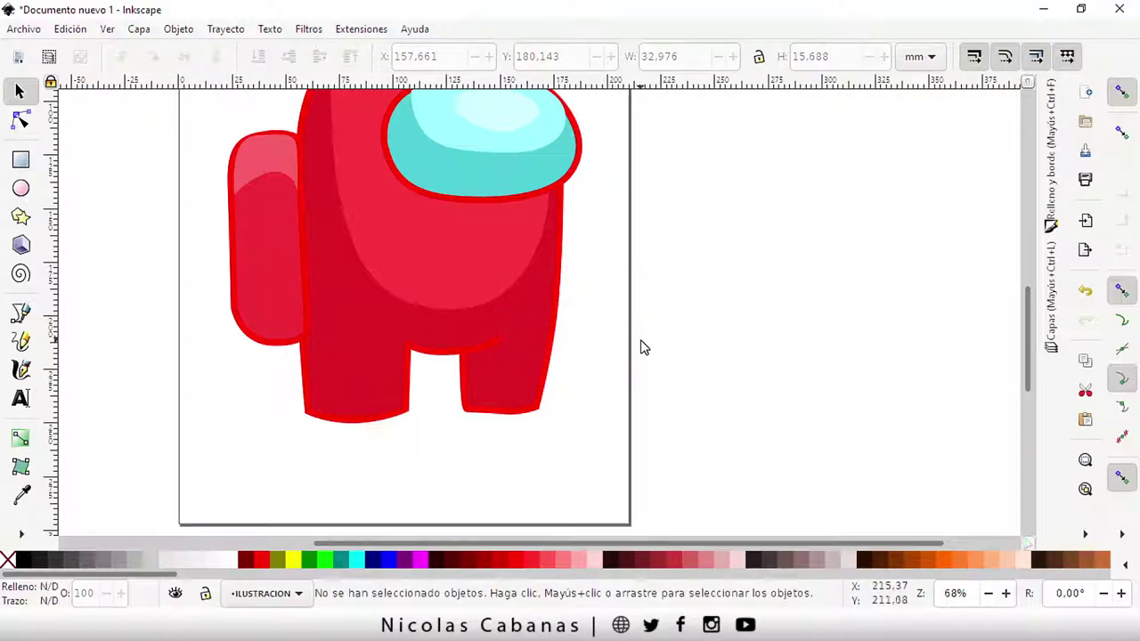
key(minus)
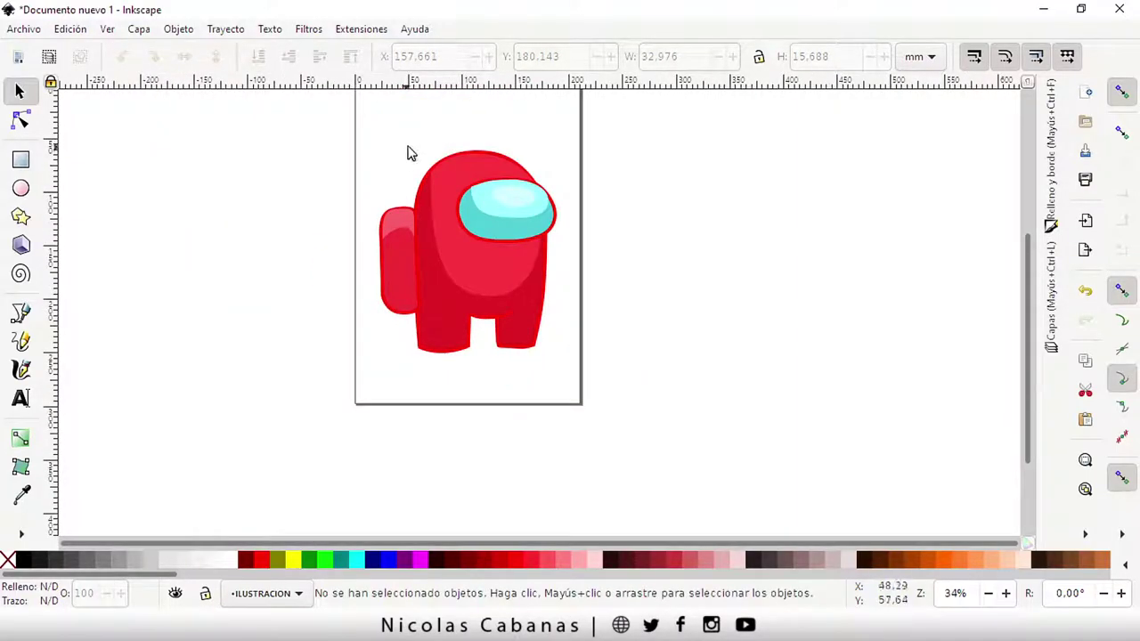
Copy and paste the whole crewmate, move the duplicate right of the page, and reselect it.
mouse_move(329, 129)
mouse_down()
mouse_move(583, 377)
mouse_move(611, 389)
mouse_up()
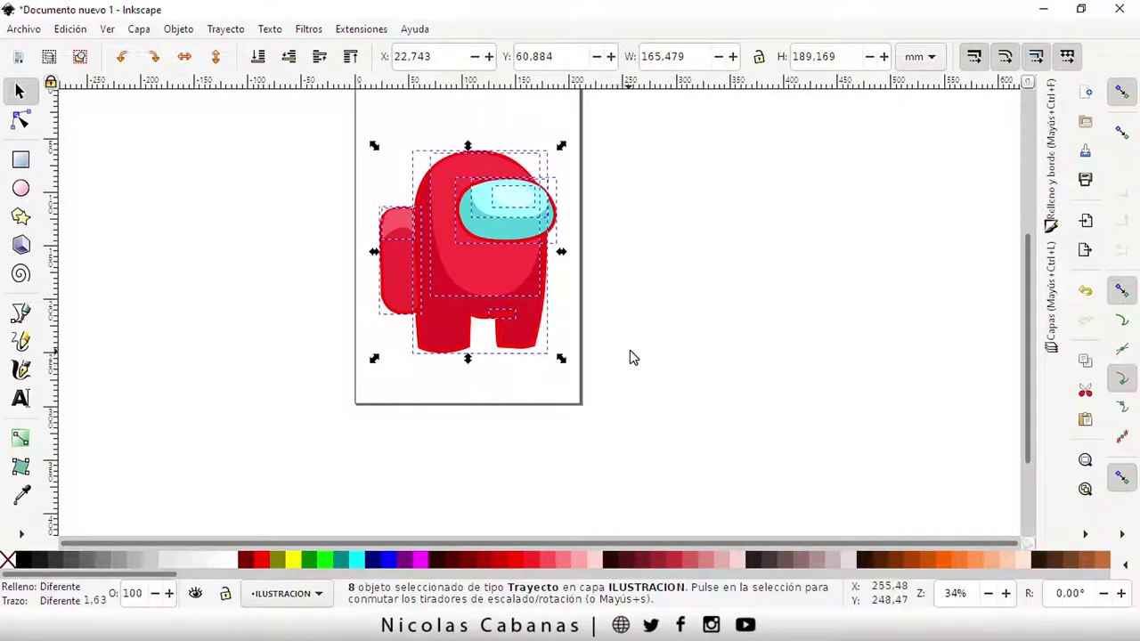
key(ctrl)
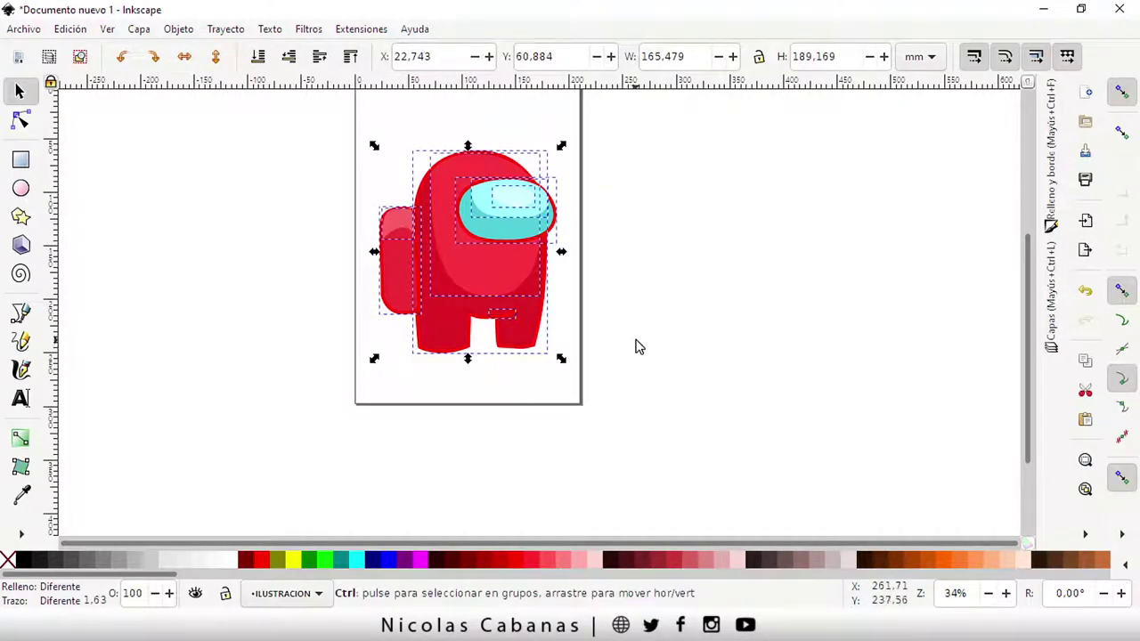
key(ctrl+v)
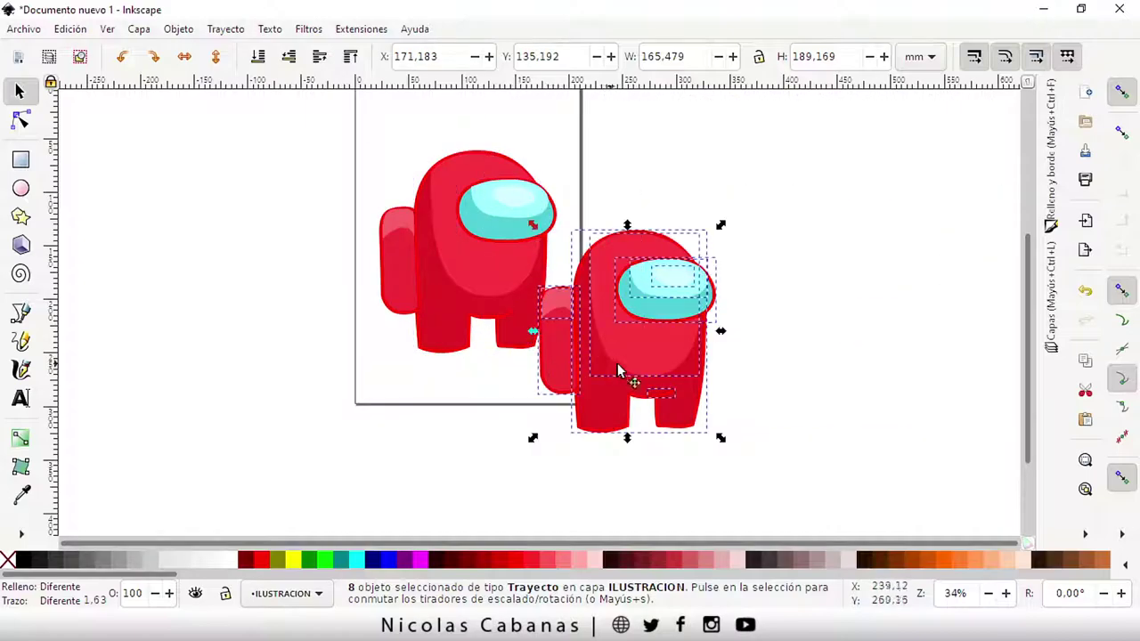
drag(619, 368, 694, 300)
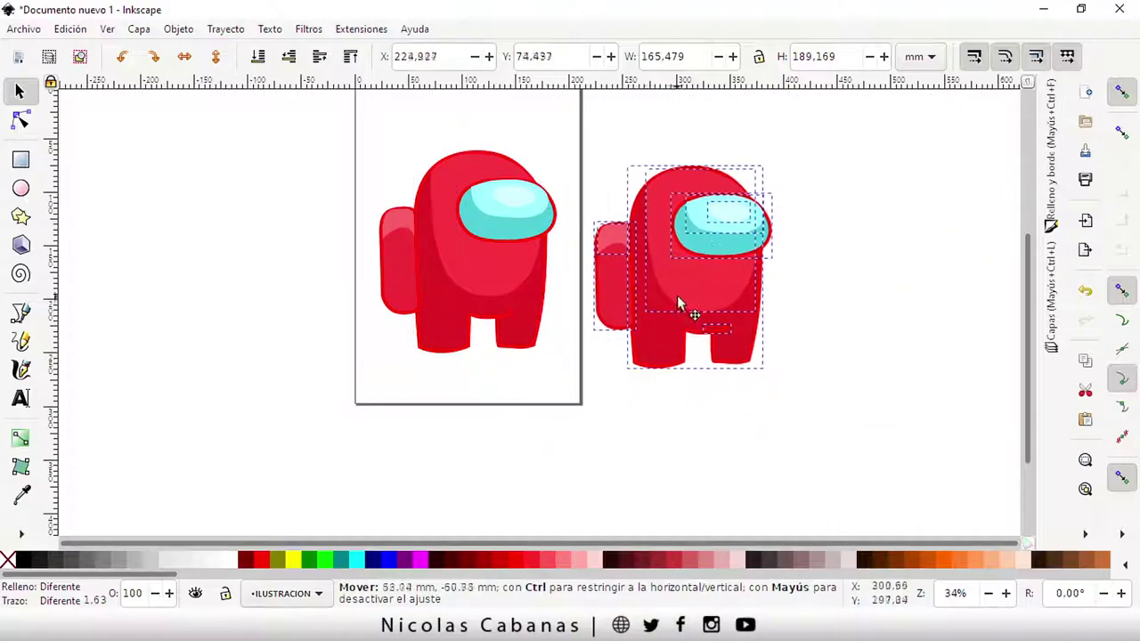
click(699, 427)
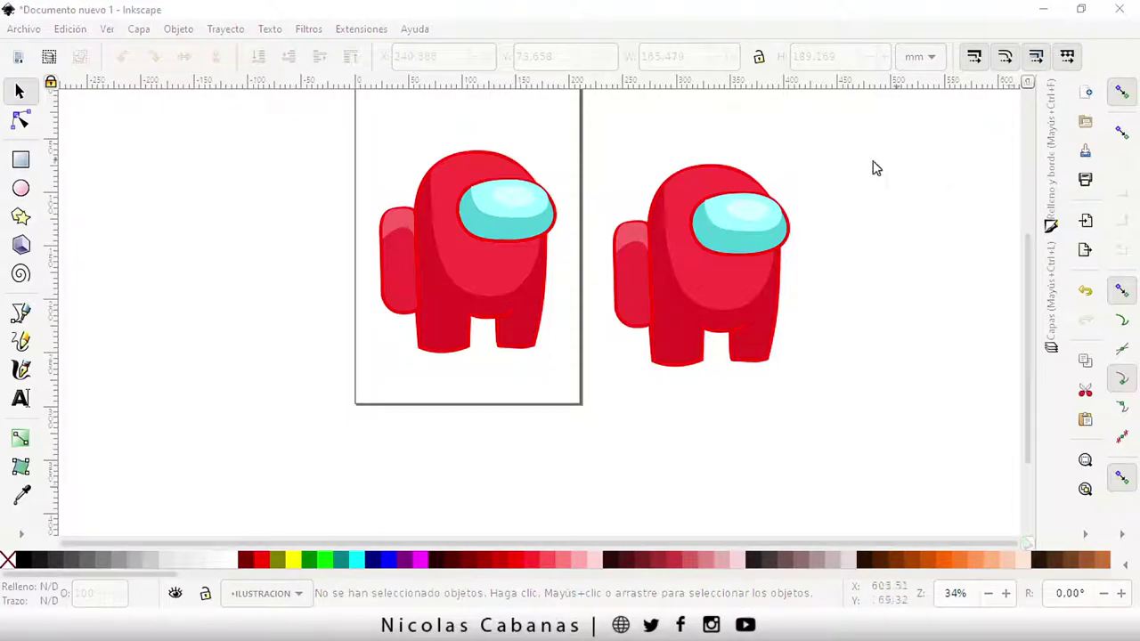
mouse_move(821, 141)
mouse_down()
mouse_move(635, 283)
mouse_move(600, 405)
mouse_up()
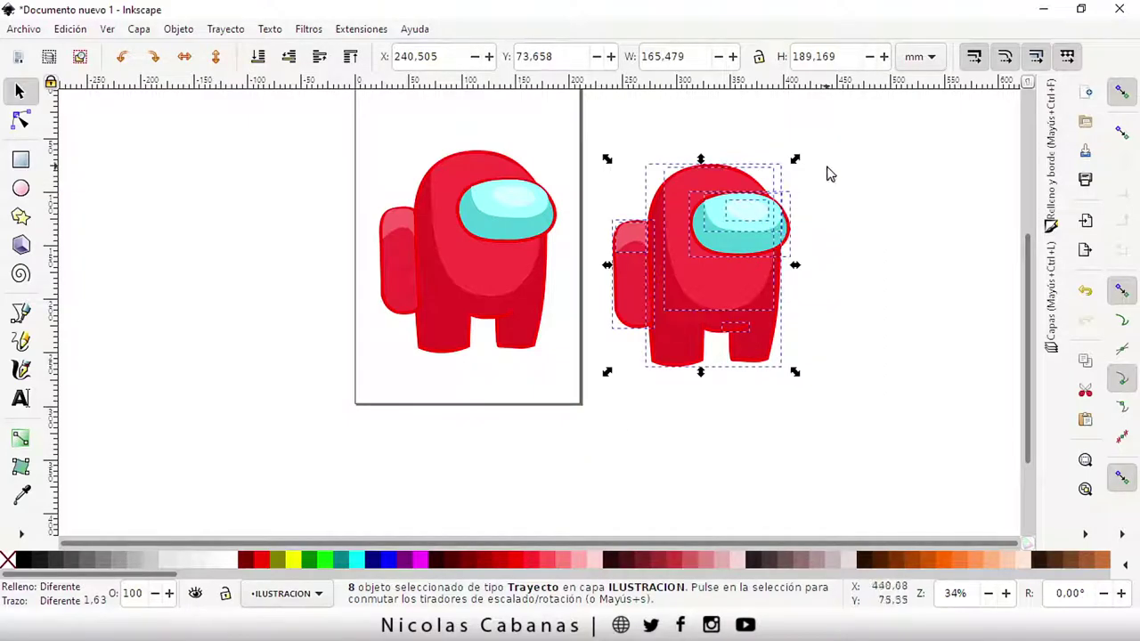
drag(813, 186, 677, 274)
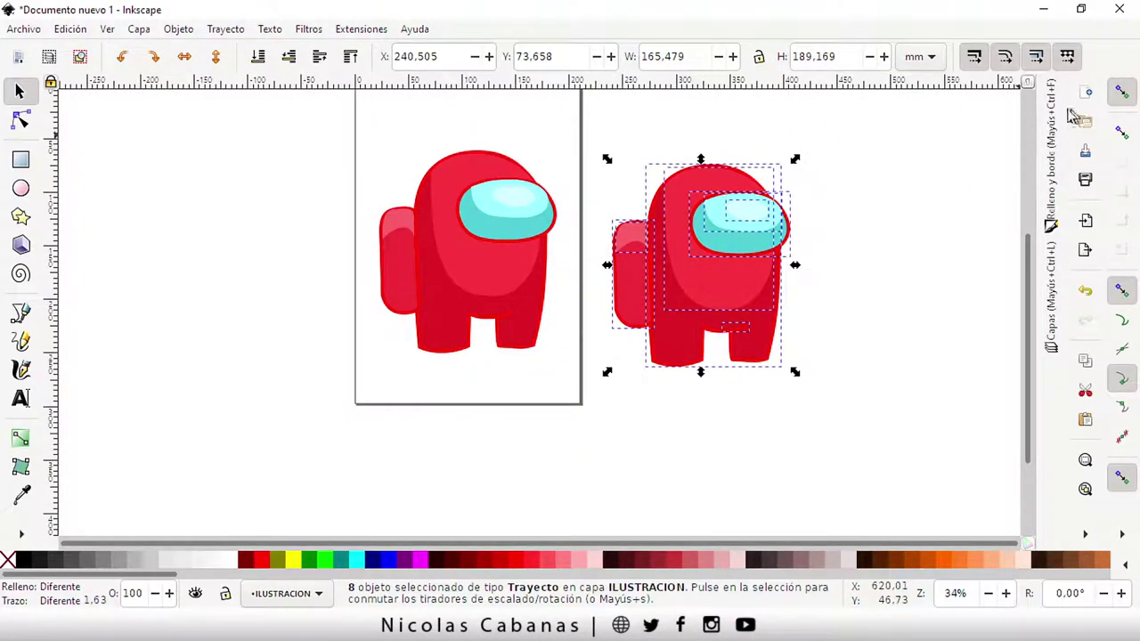
Tint the duplicate crewmate flat pink, maroon, then vivid green, and delete it.
click(1052, 276)
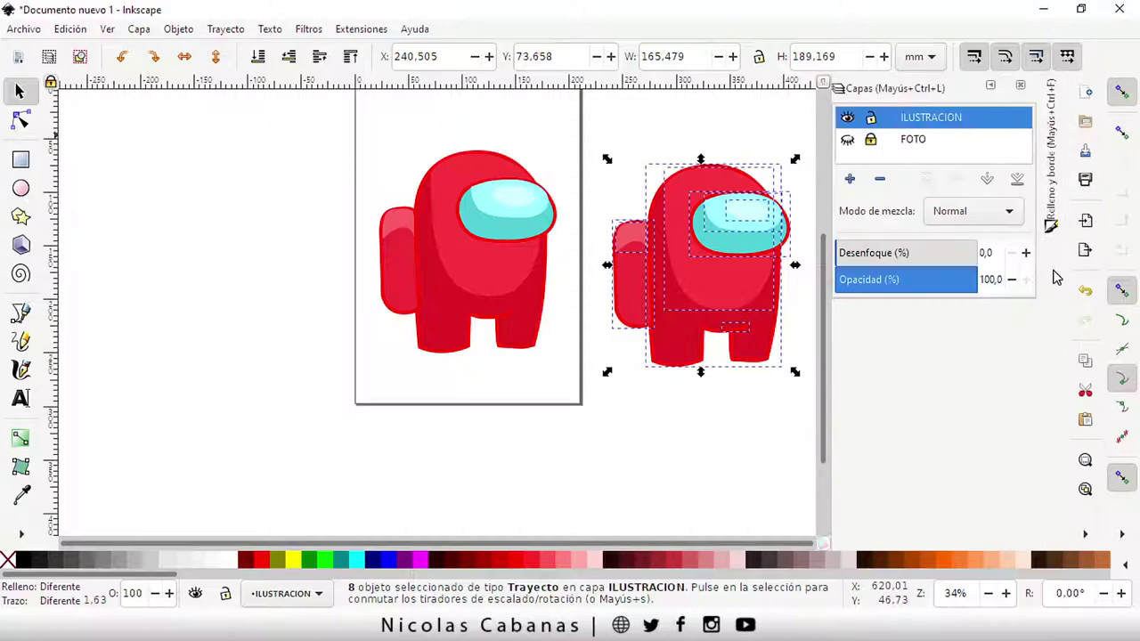
click(1041, 171)
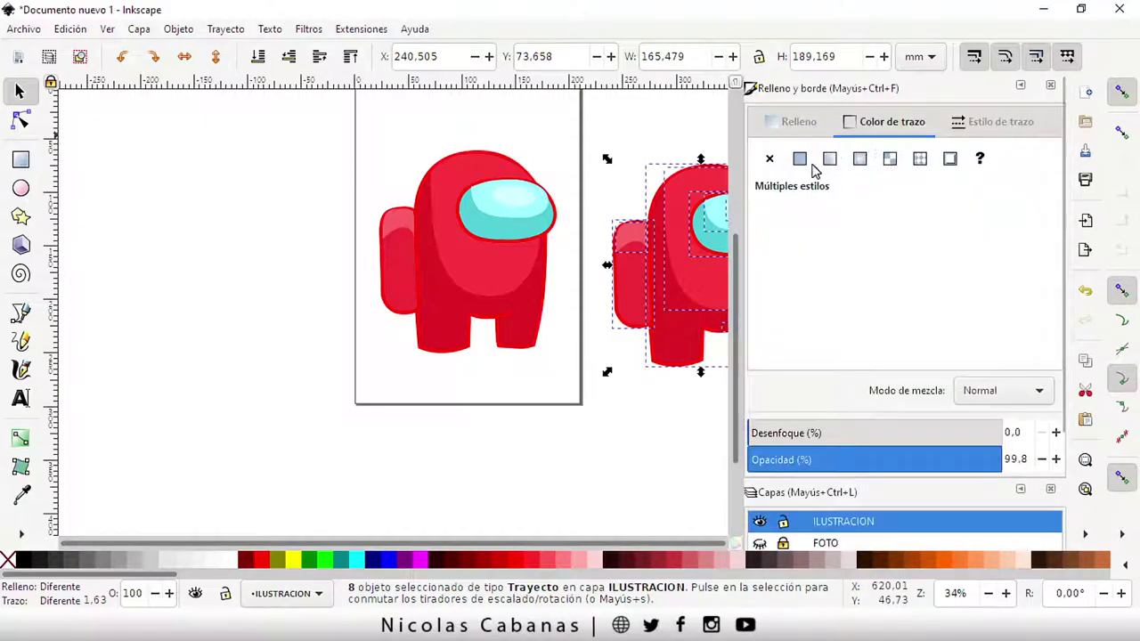
click(799, 122)
click(800, 158)
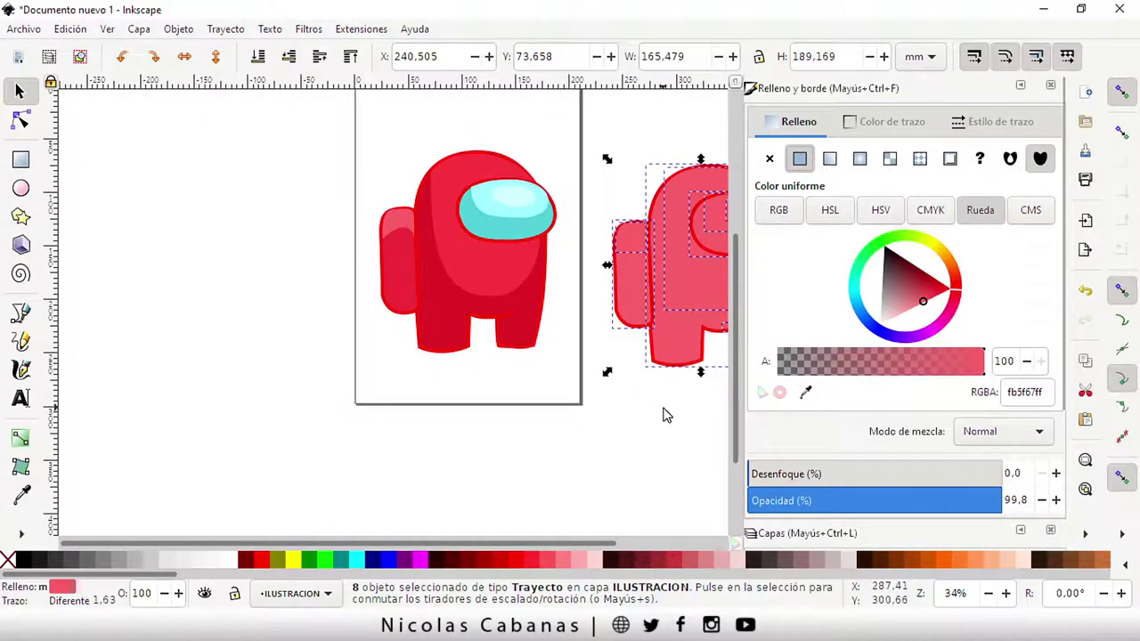
drag(563, 544, 660, 543)
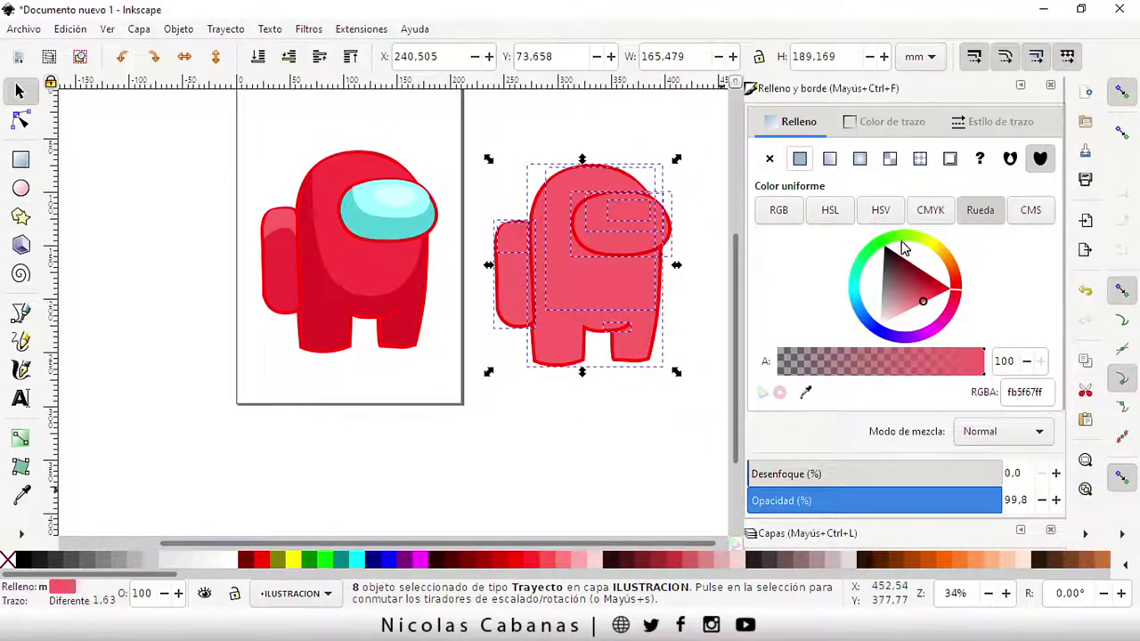
click(900, 265)
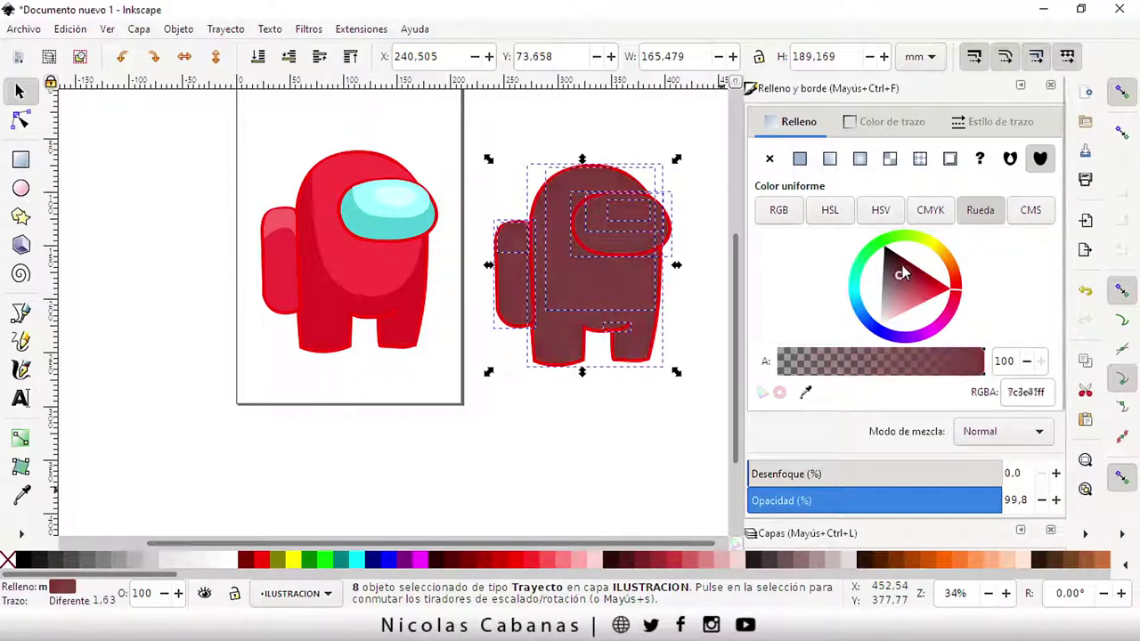
click(896, 241)
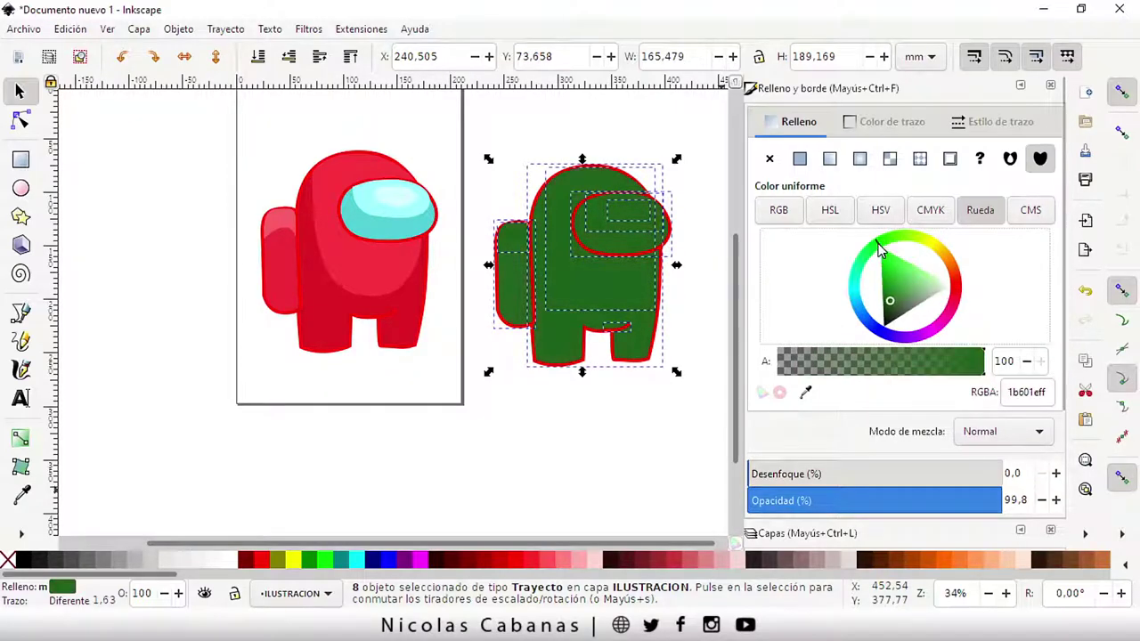
click(900, 269)
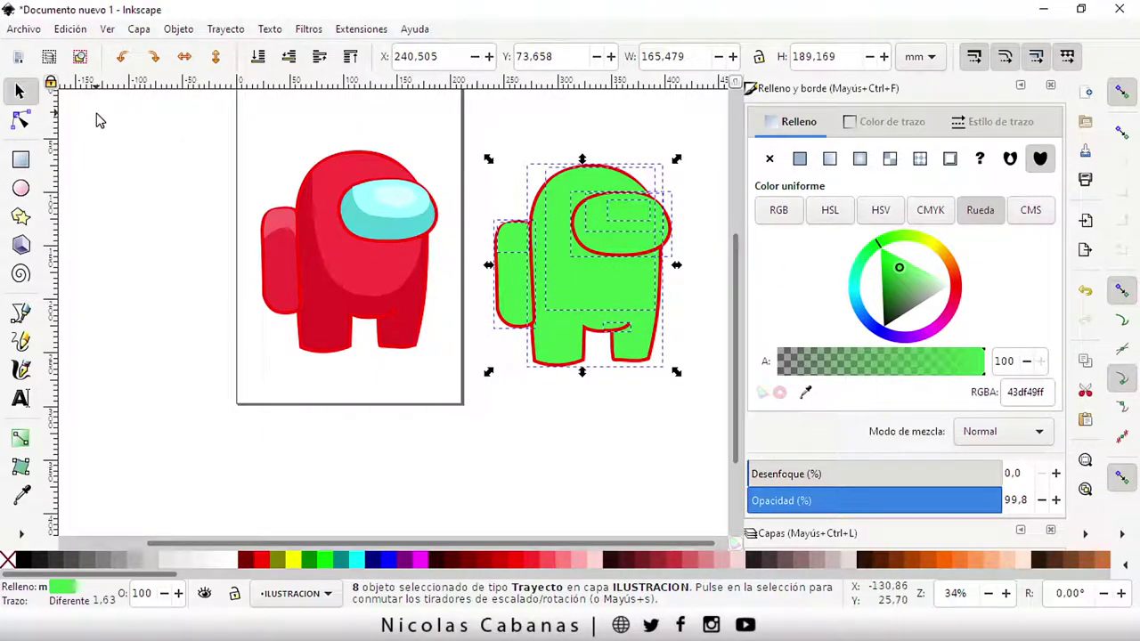
key(Delete)
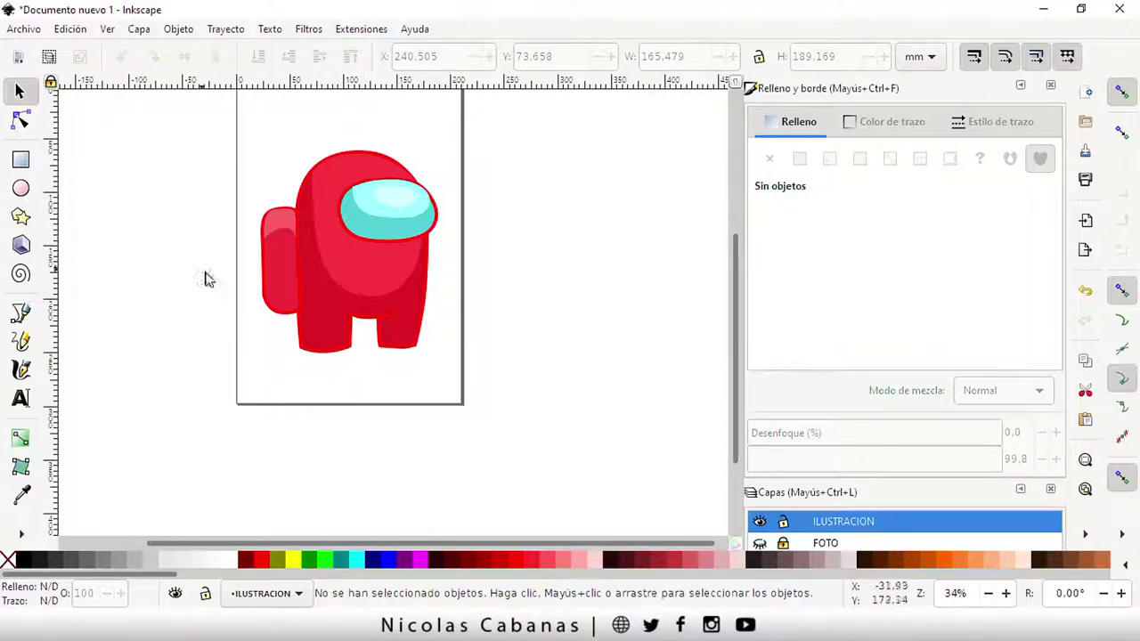
Collapse the Fill and Stroke dock, keeping the FOTO layer hidden and ILUSTRACION visible.
mouse_move(237, 319)
mouse_down()
mouse_move(312, 378)
mouse_move(178, 178)
mouse_move(259, 250)
mouse_up()
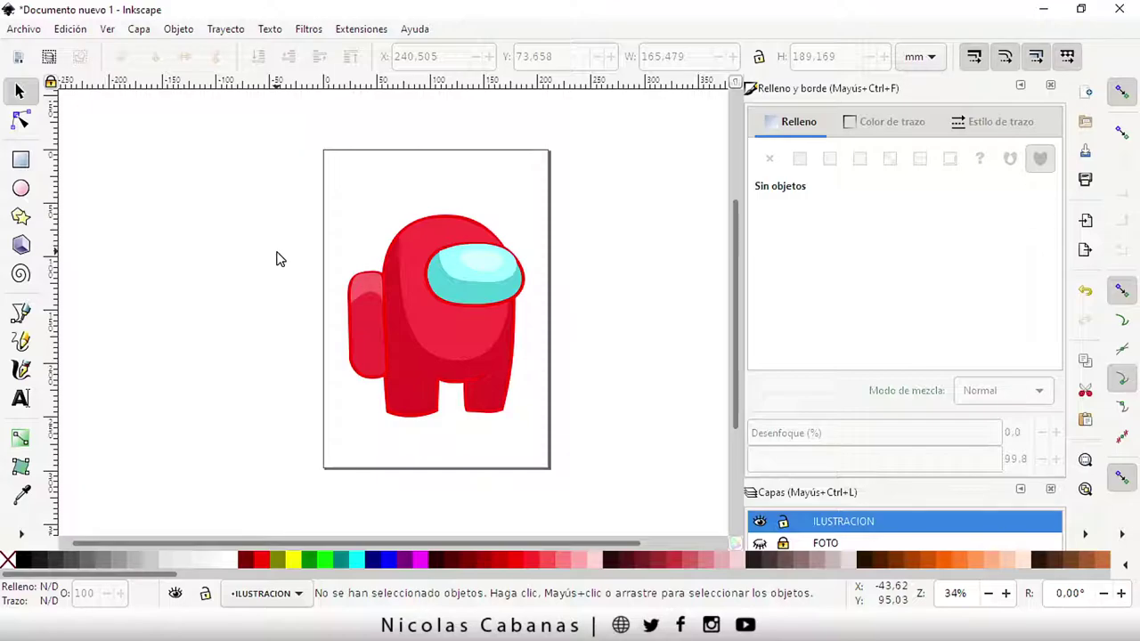
mouse_move(849, 408)
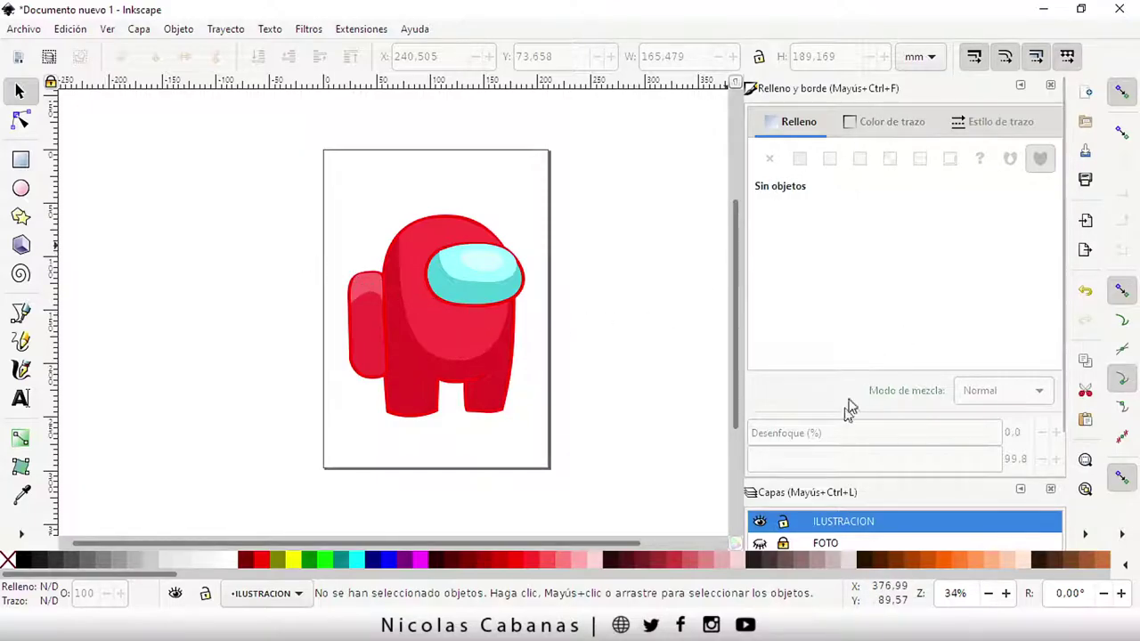
click(1021, 86)
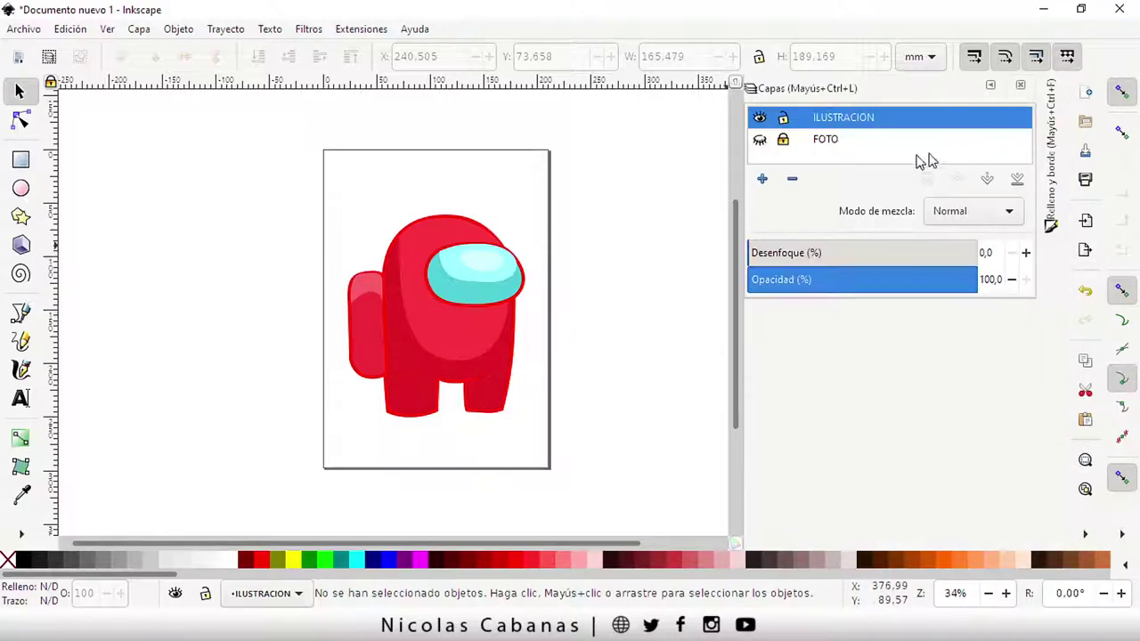
click(760, 139)
click(760, 139)
click(760, 119)
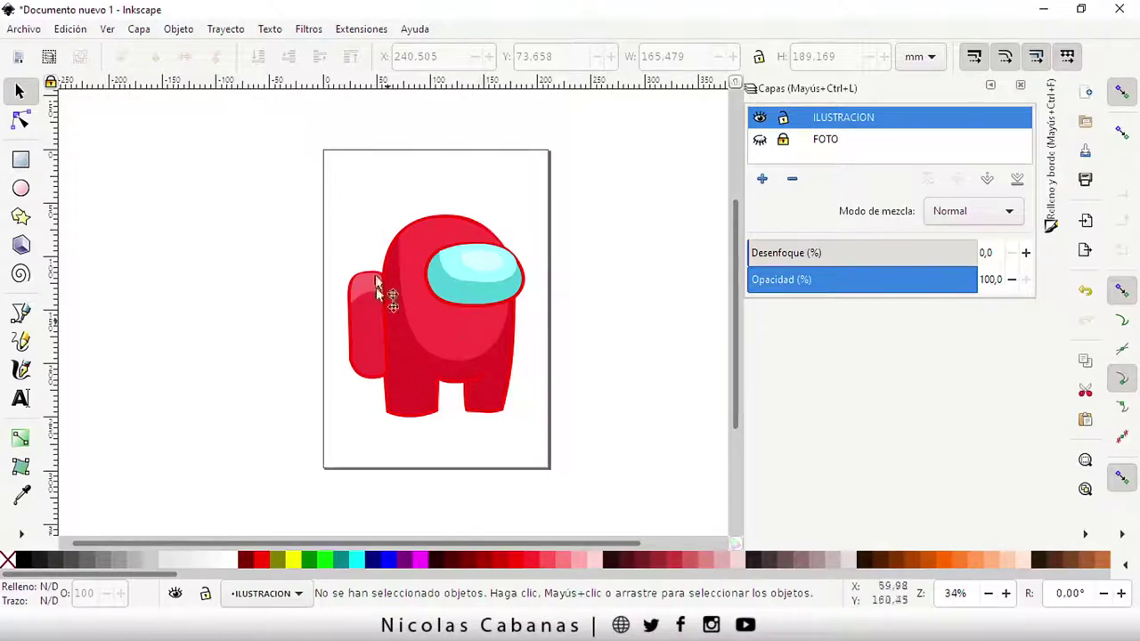
Select the whole crewmate, zoom in to about 68%, then clear the selection.
mouse_move(311, 188)
mouse_down()
mouse_move(508, 366)
mouse_move(563, 444)
mouse_up()
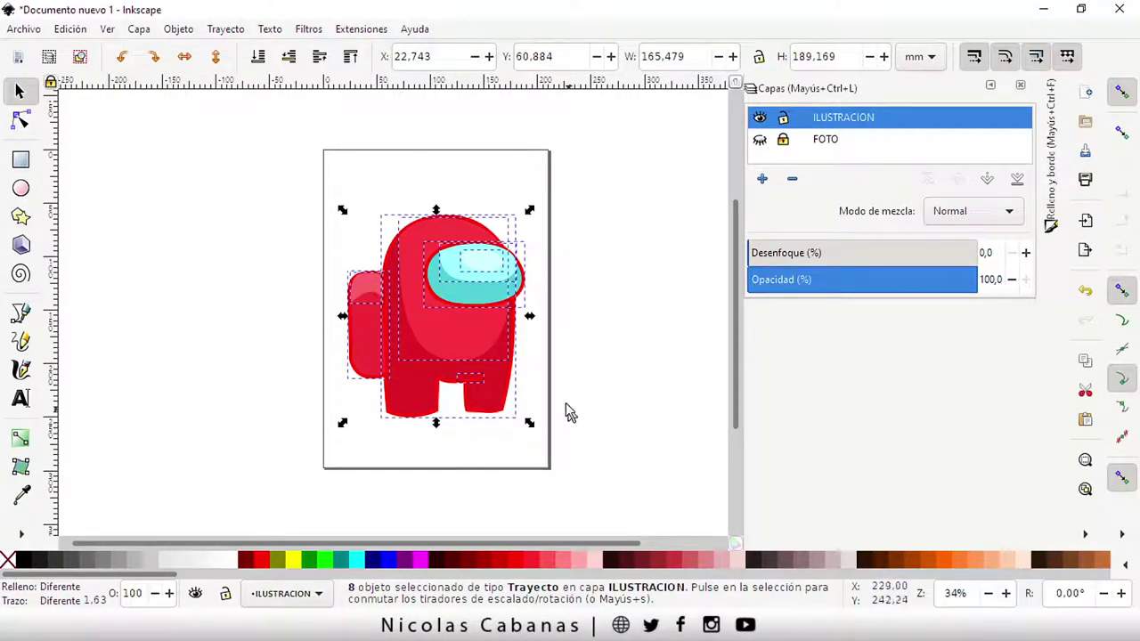
ctrl+scroll(430, 331, up, 1)
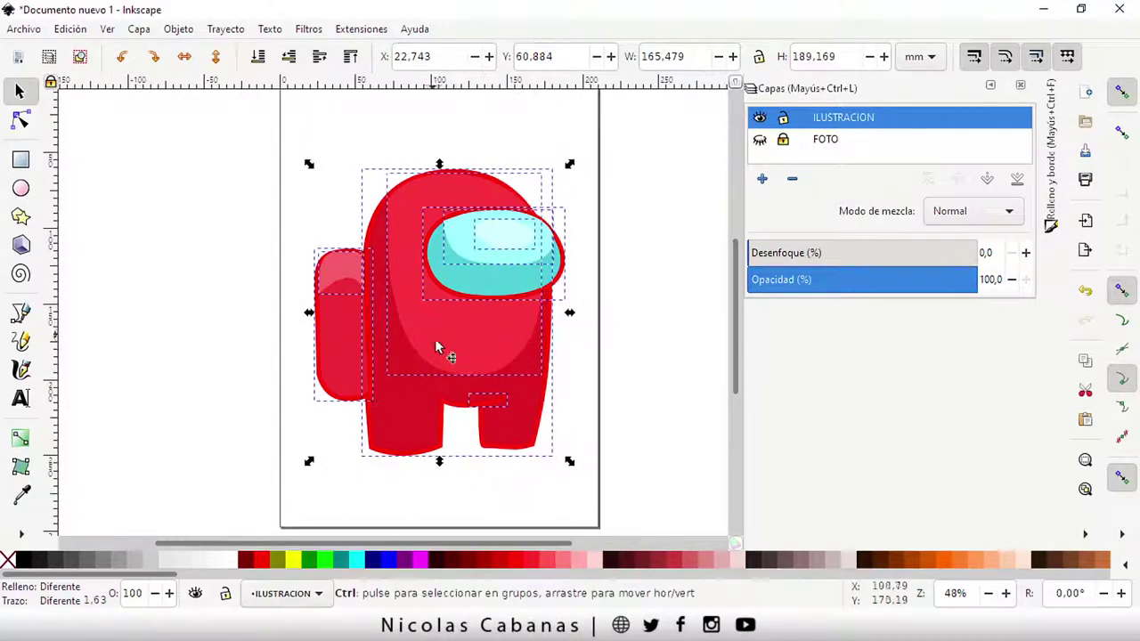
ctrl+scroll(445, 344, up, 1)
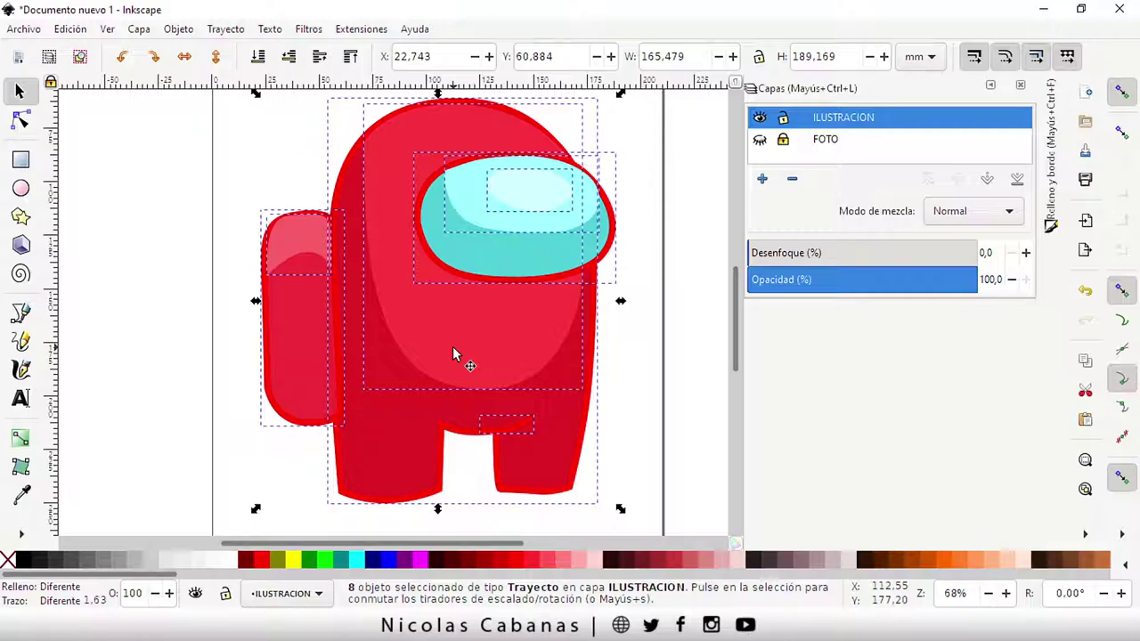
click(223, 319)
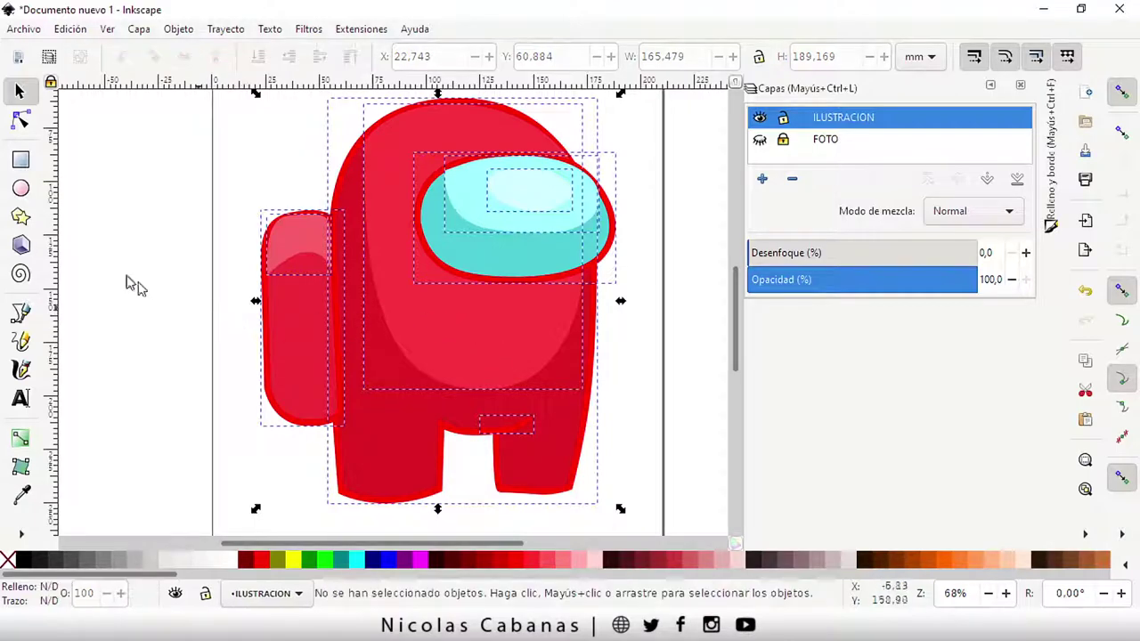
Try the Ellipse and Rectangle tools, then return to the Selector tool.
click(20, 188)
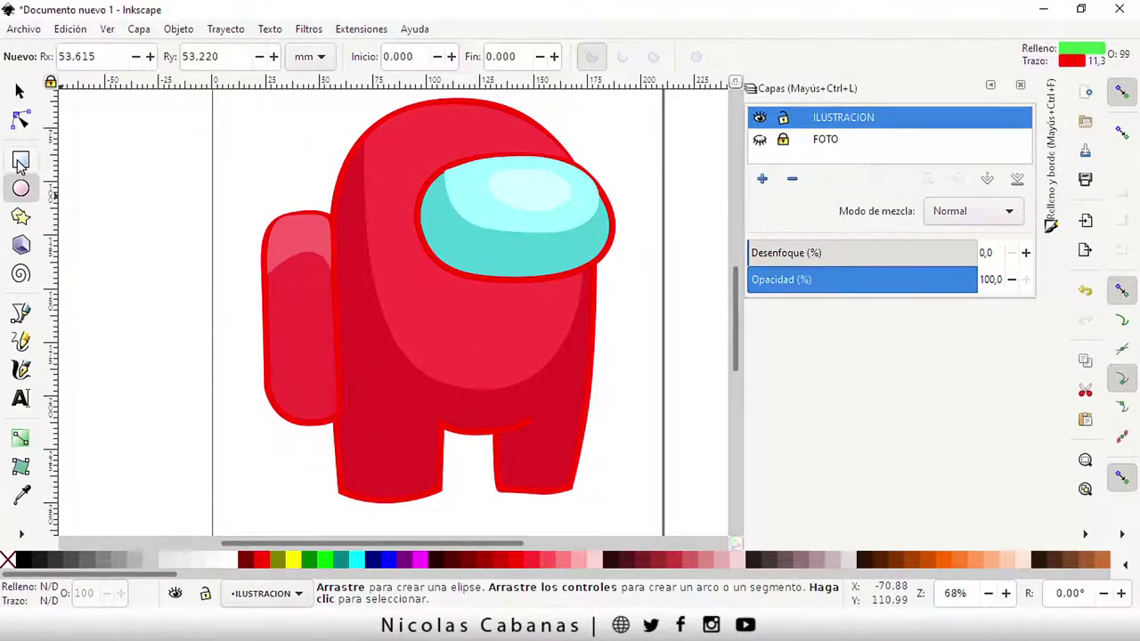
click(20, 160)
click(21, 188)
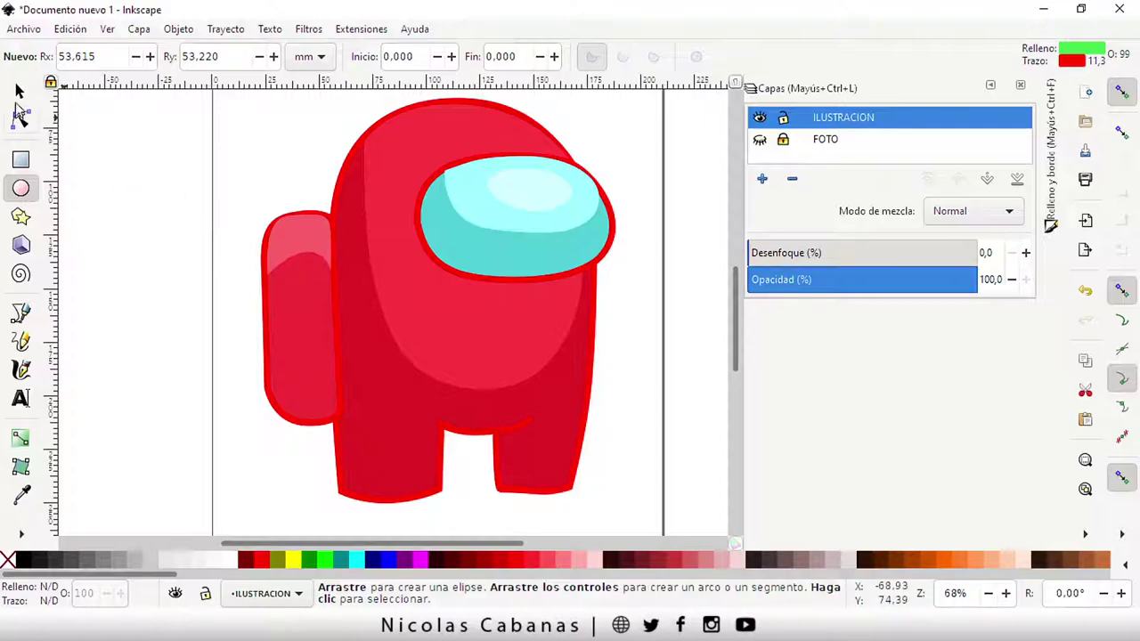
click(19, 90)
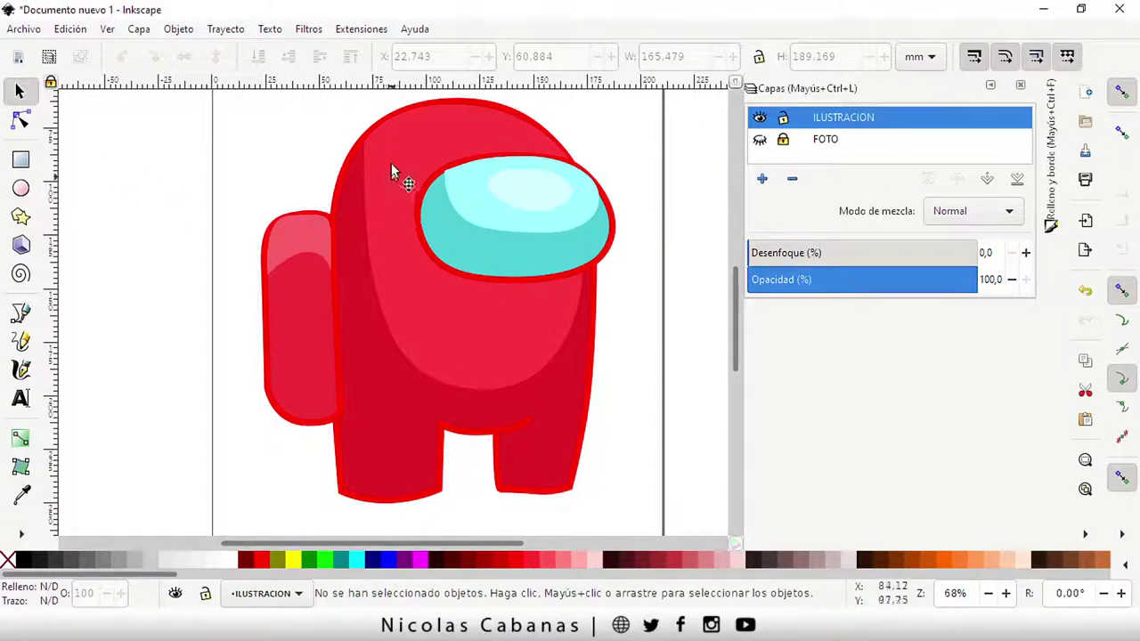